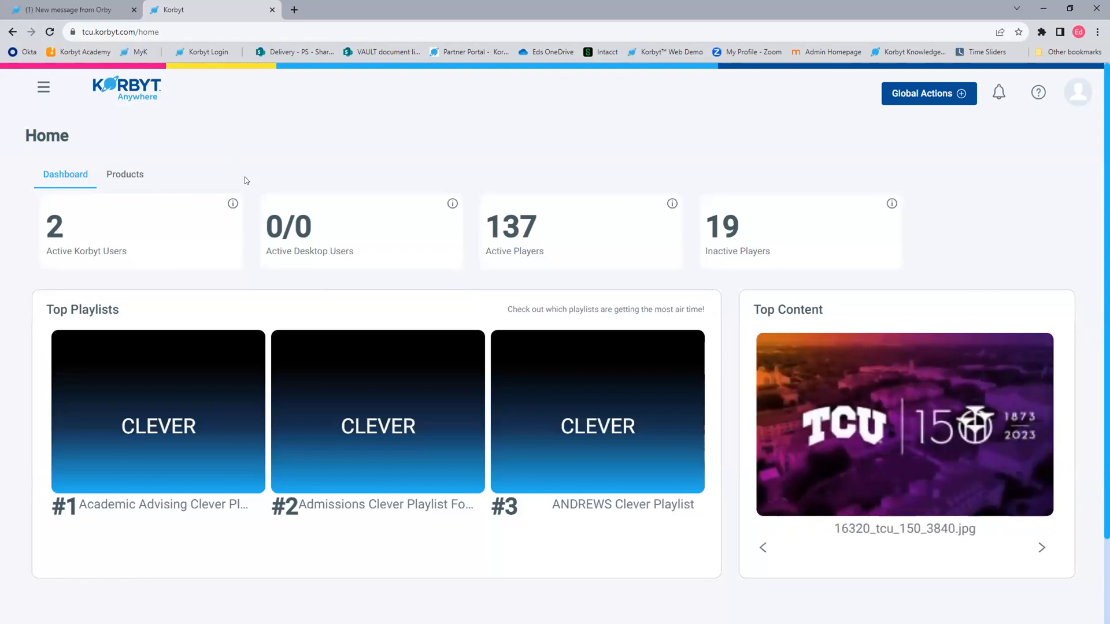
- Enlarge the home page display and view the sections of the main navigation menu
{"action": "key", "text": "ctrl+plus"}
{"action": "key", "text": "ctrl+plus"}
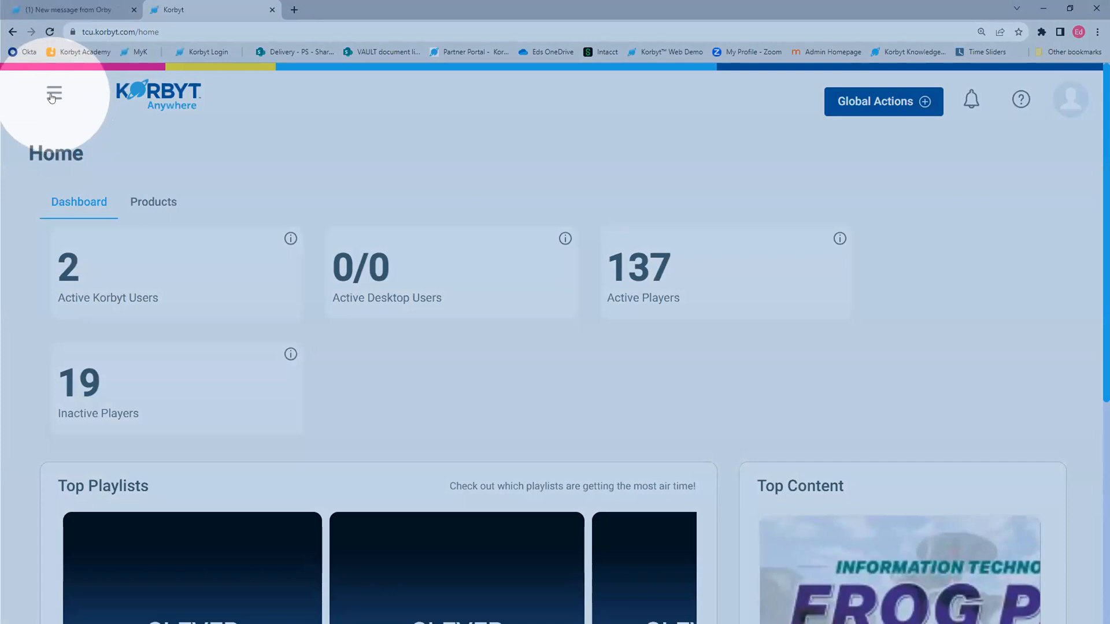
{"action": "left_click", "coordinate": [53, 93]}
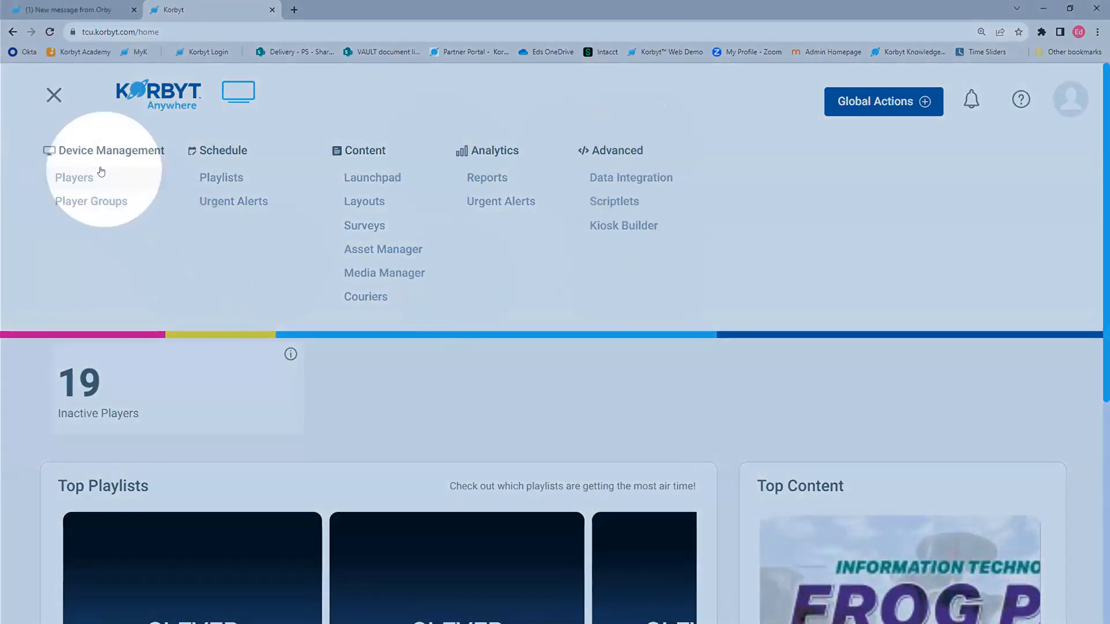
{"action": "left_click", "coordinate": [54, 95]}
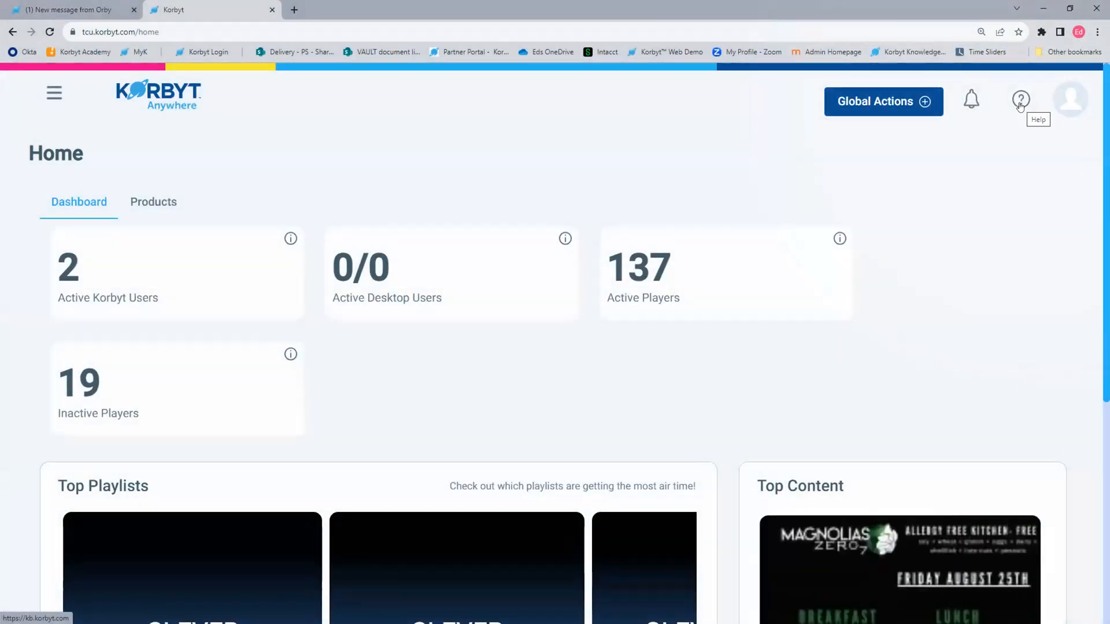
- Open the Korbyt Knowledge Base from the help link and look over its article categories
{"action": "left_click", "coordinate": [1020, 103]}
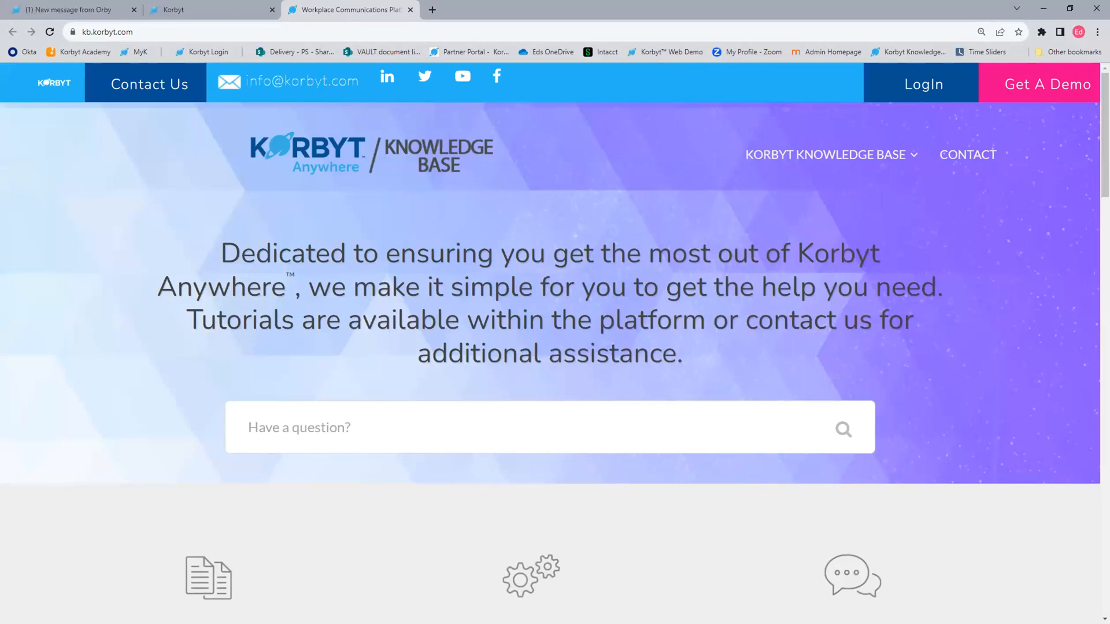
{"action": "scroll", "coordinate": [476, 378], "scroll_direction": "down", "scroll_amount": 1}
{"action": "scroll", "coordinate": [475, 376], "scroll_direction": "down", "scroll_amount": 6}
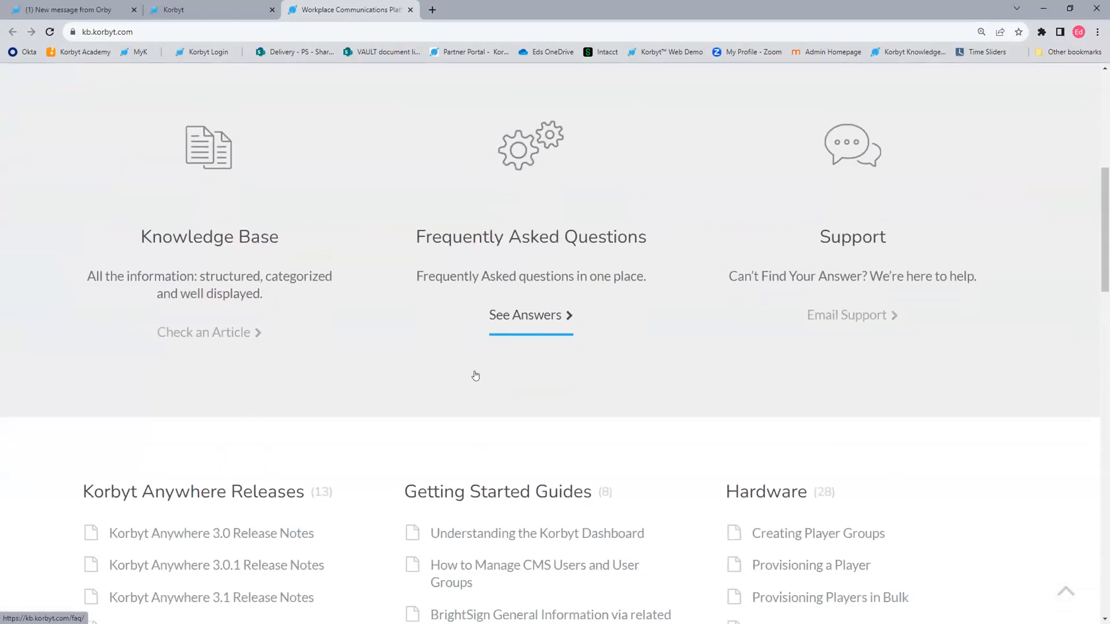
{"action": "left_click", "coordinate": [476, 295]}
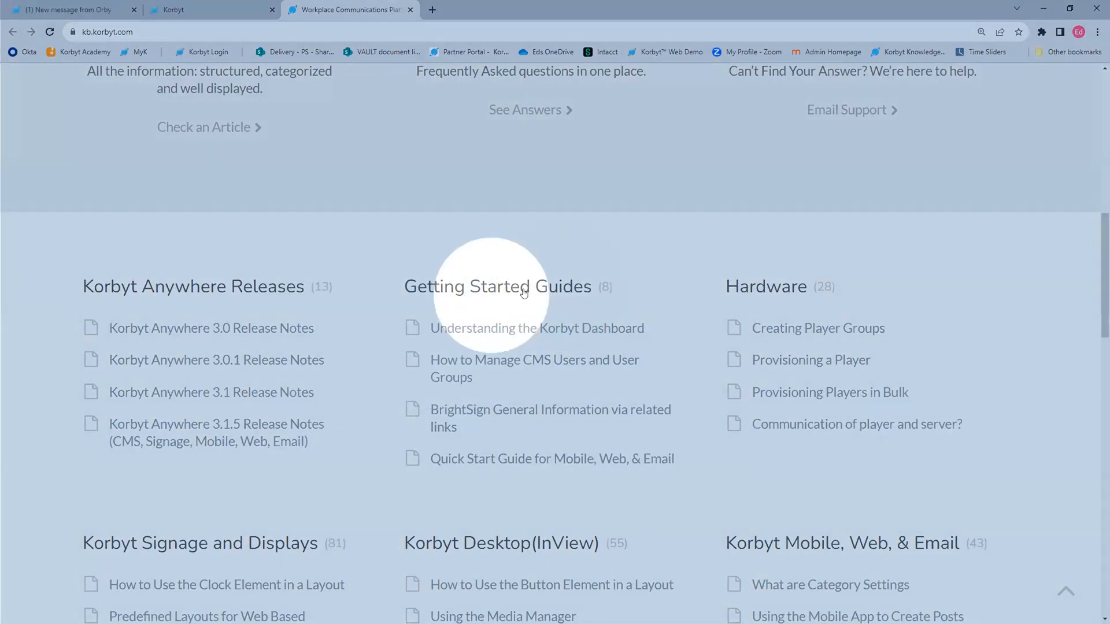
{"action": "scroll", "coordinate": [466, 310], "scroll_direction": "down", "scroll_amount": 1}
{"action": "scroll", "coordinate": [466, 311], "scroll_direction": "down", "scroll_amount": 4}
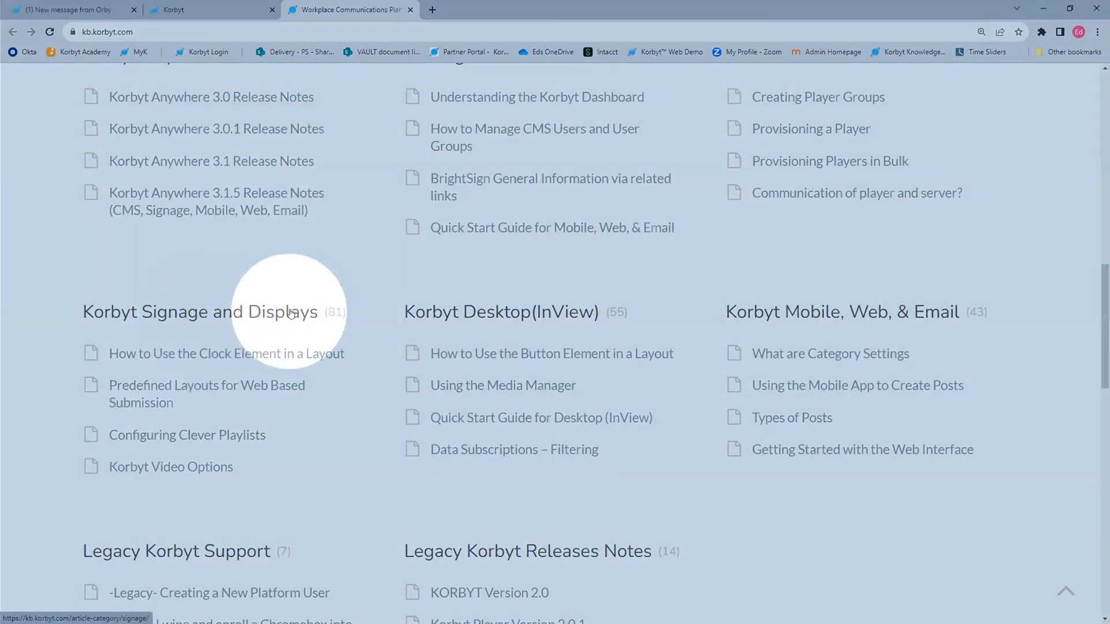
- Search the knowledge base for "clever playlist" and read through the Configuring Clever Playlists article
{"action": "scroll", "coordinate": [276, 404], "scroll_direction": "up", "scroll_amount": 1}
{"action": "scroll", "coordinate": [277, 405], "scroll_direction": "up", "scroll_amount": 15}
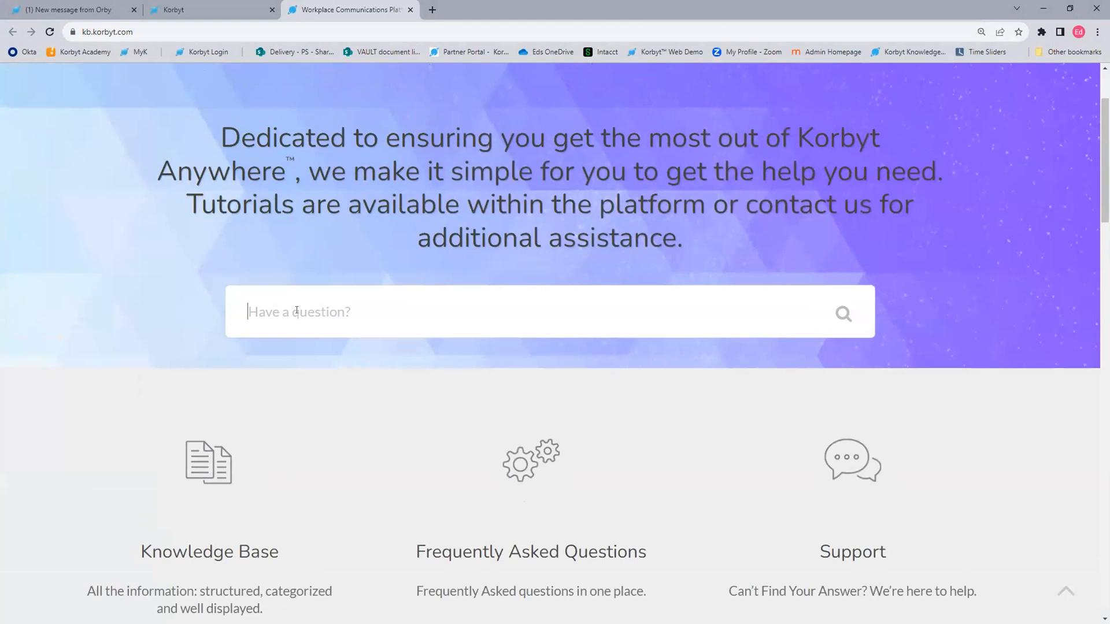
{"action": "type", "text": "clever playlist"}
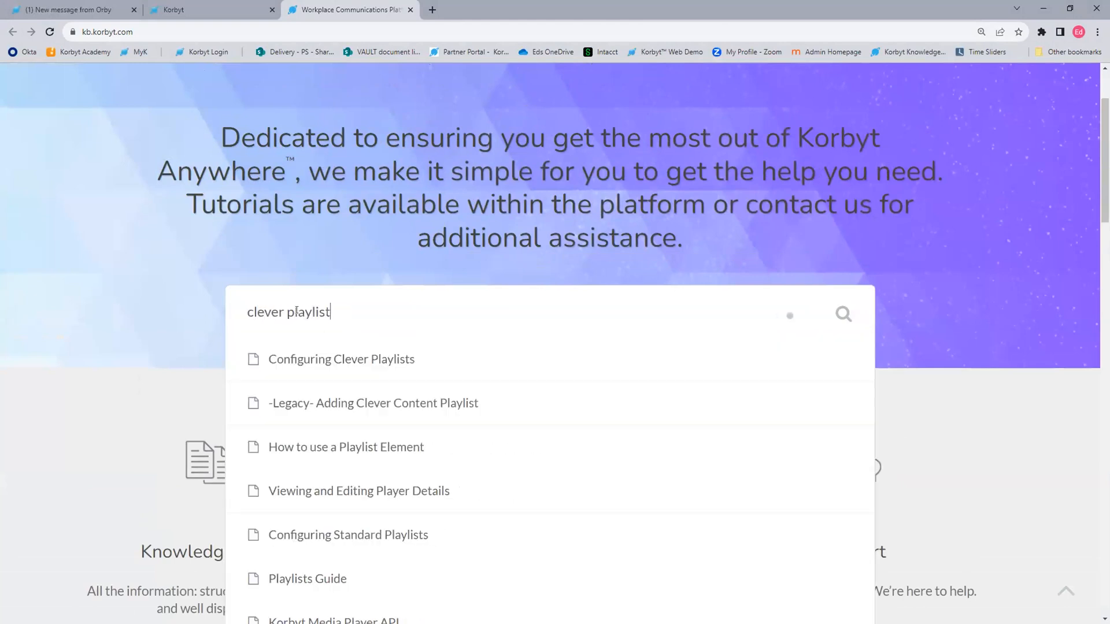
{"action": "left_click", "coordinate": [389, 362]}
{"action": "scroll", "coordinate": [363, 309], "scroll_direction": "down", "scroll_amount": 8}
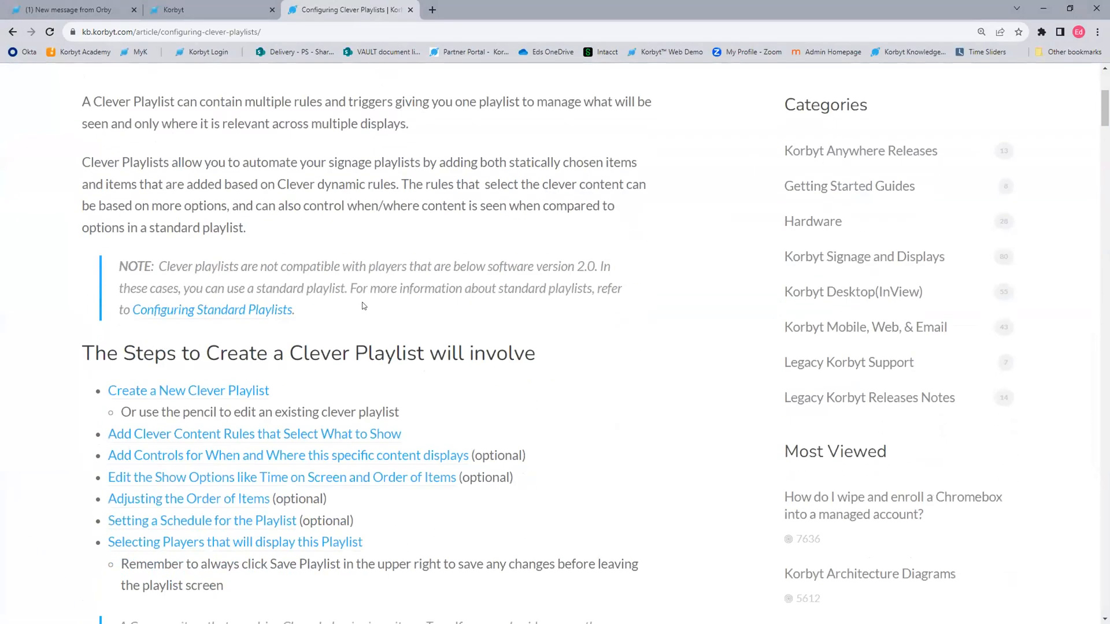
{"action": "scroll", "coordinate": [364, 309], "scroll_direction": "down", "scroll_amount": 12}
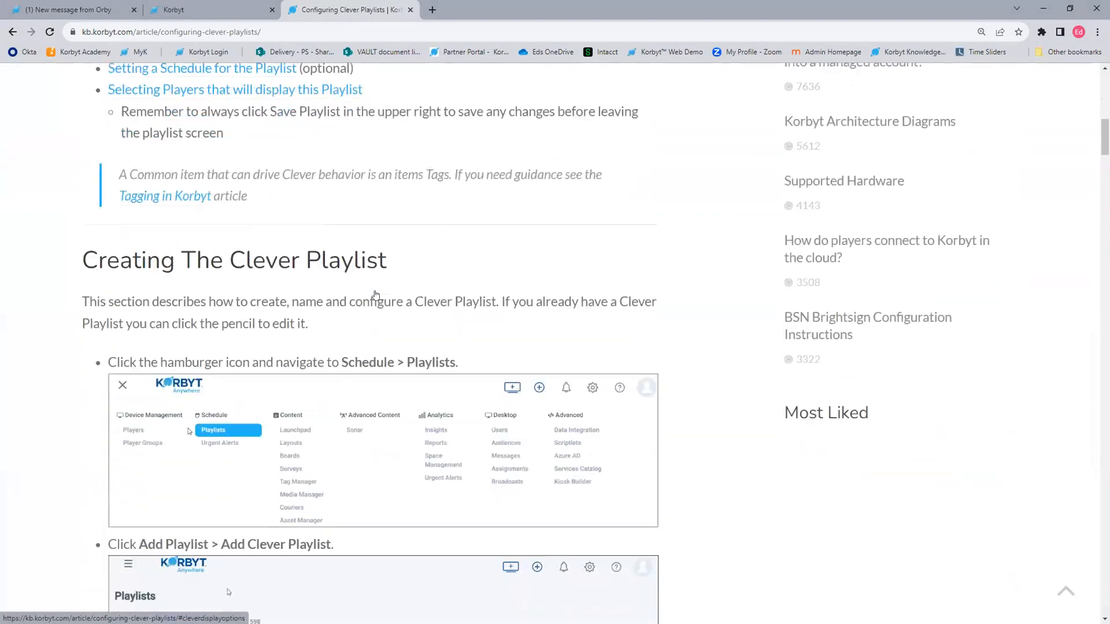
{"action": "scroll", "coordinate": [373, 299], "scroll_direction": "up", "scroll_amount": 15}
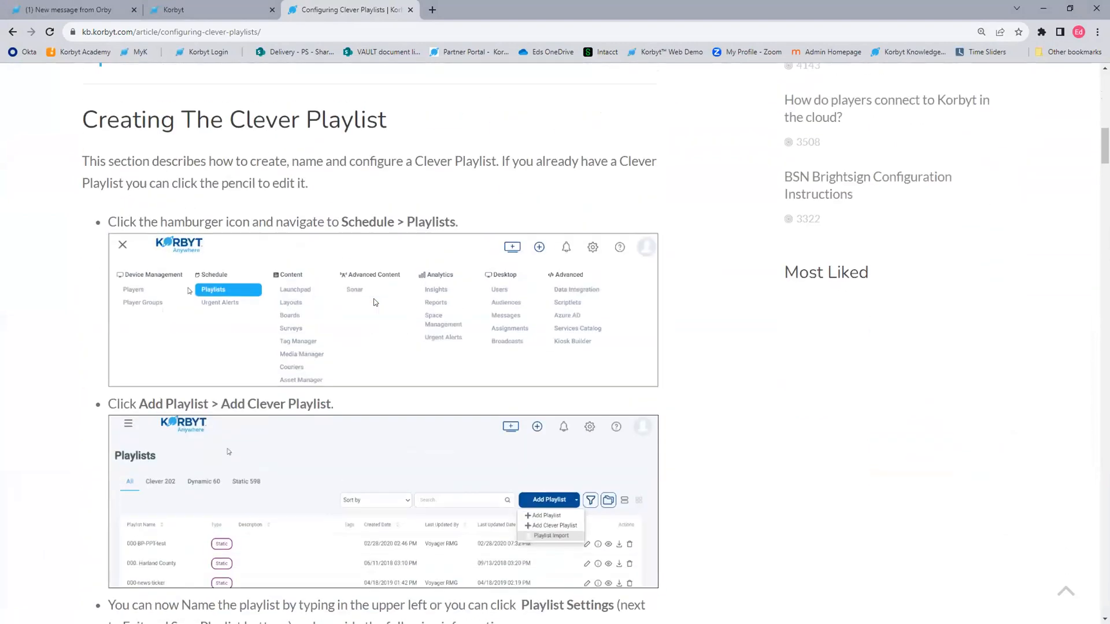
{"action": "scroll", "coordinate": [374, 298], "scroll_direction": "up", "scroll_amount": 4}
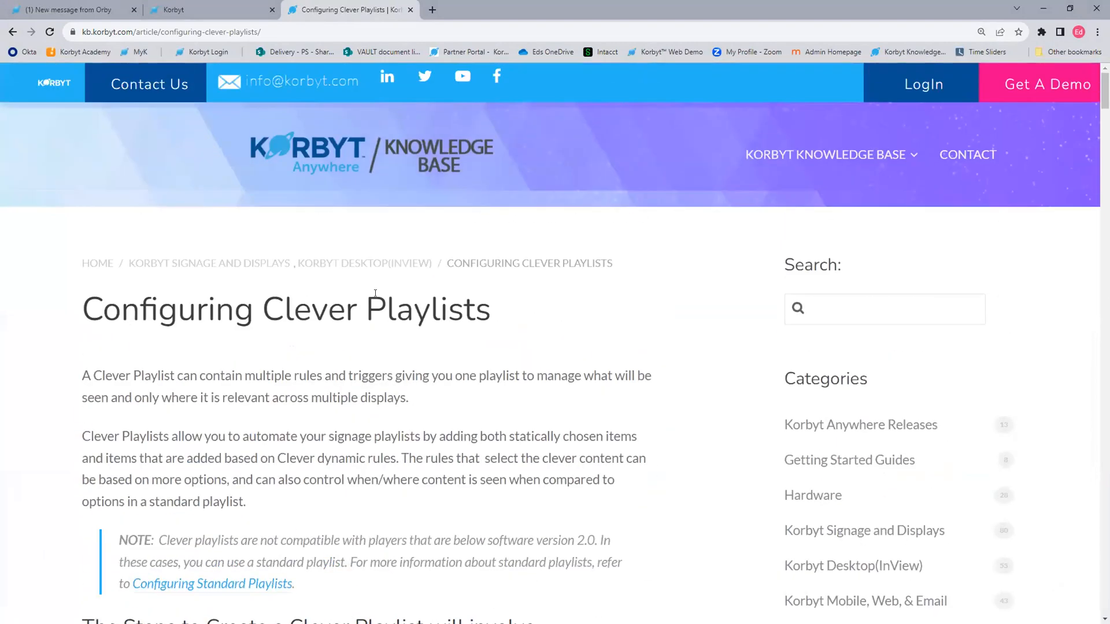
- Return to the Korbyt home dashboard and view the user account options
{"action": "left_click", "coordinate": [209, 10]}
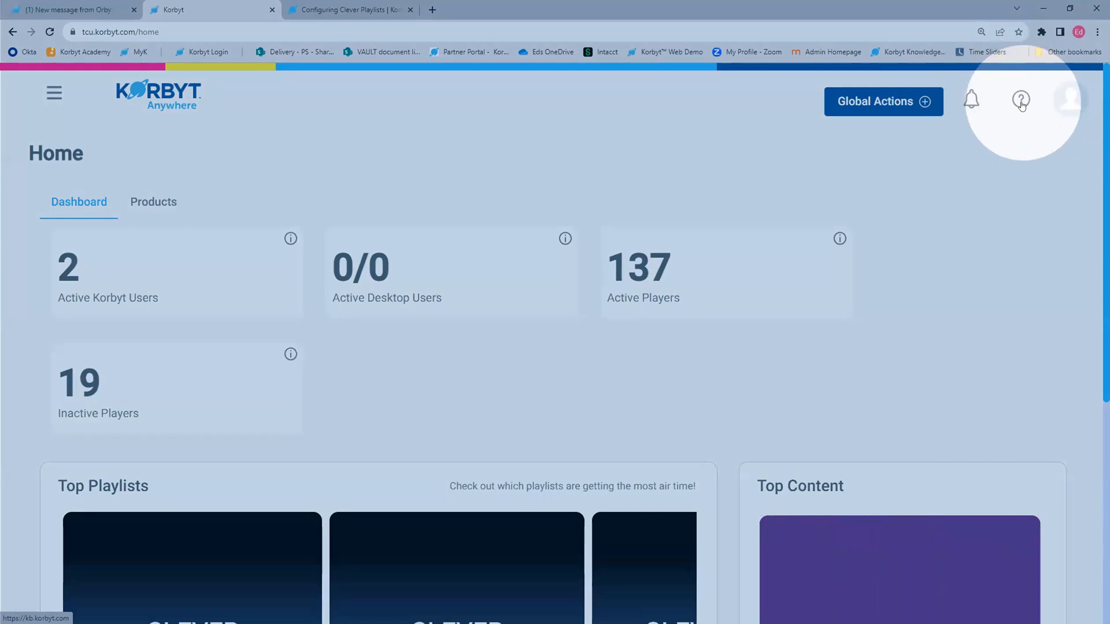
{"action": "left_click", "coordinate": [1068, 100]}
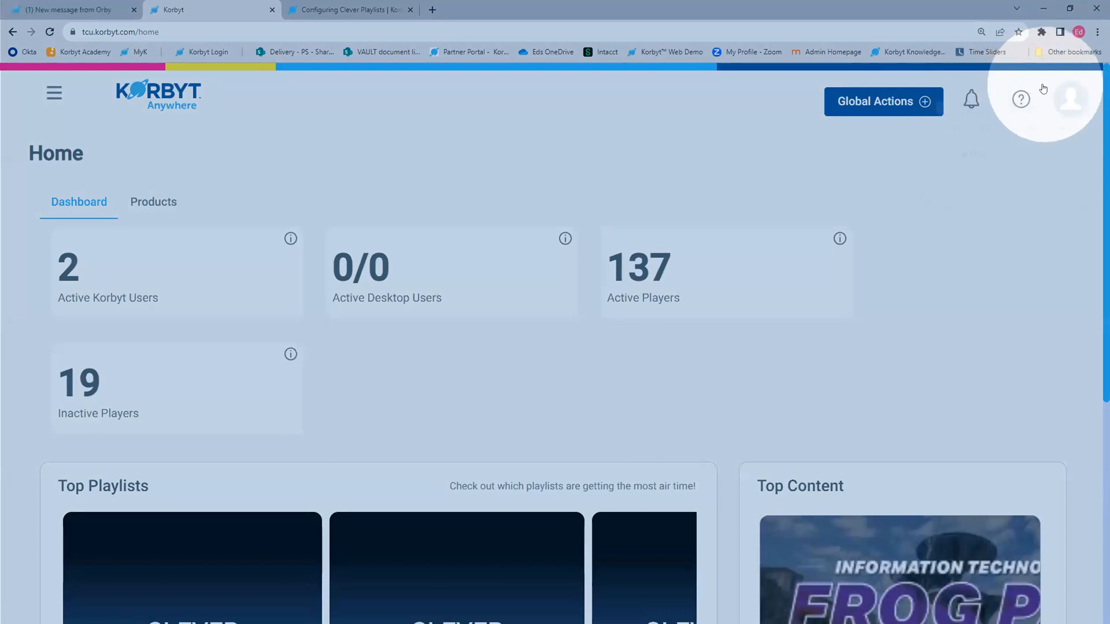
{"action": "mouse_move", "coordinate": [1068, 98]}
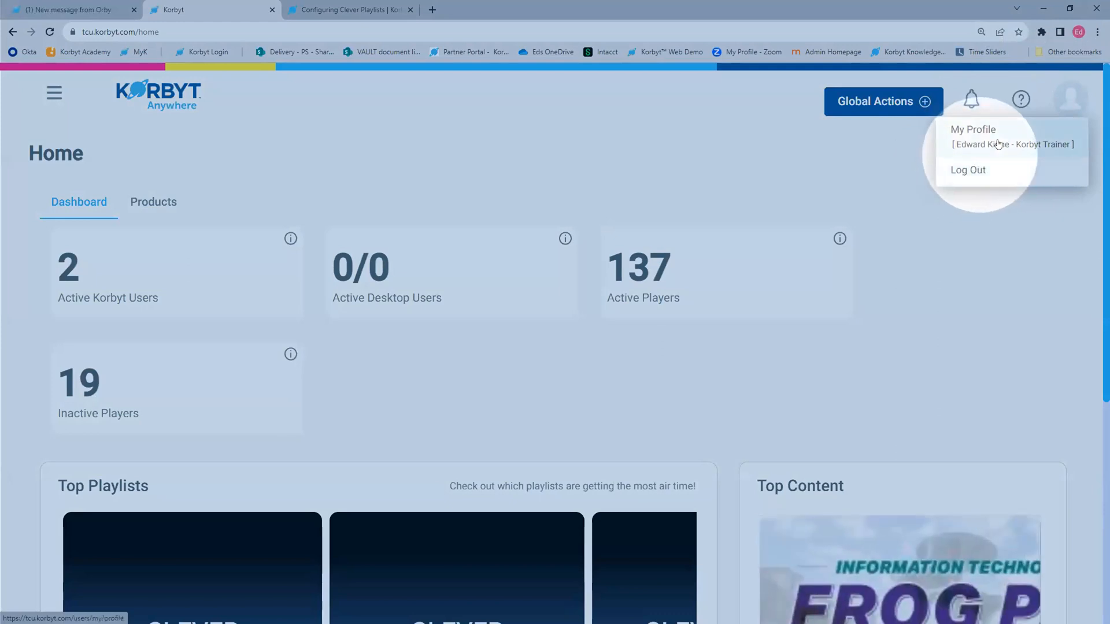
- View the CMS notifications page and the available global actions, and return to the home dashboard
{"action": "left_click", "coordinate": [970, 102]}
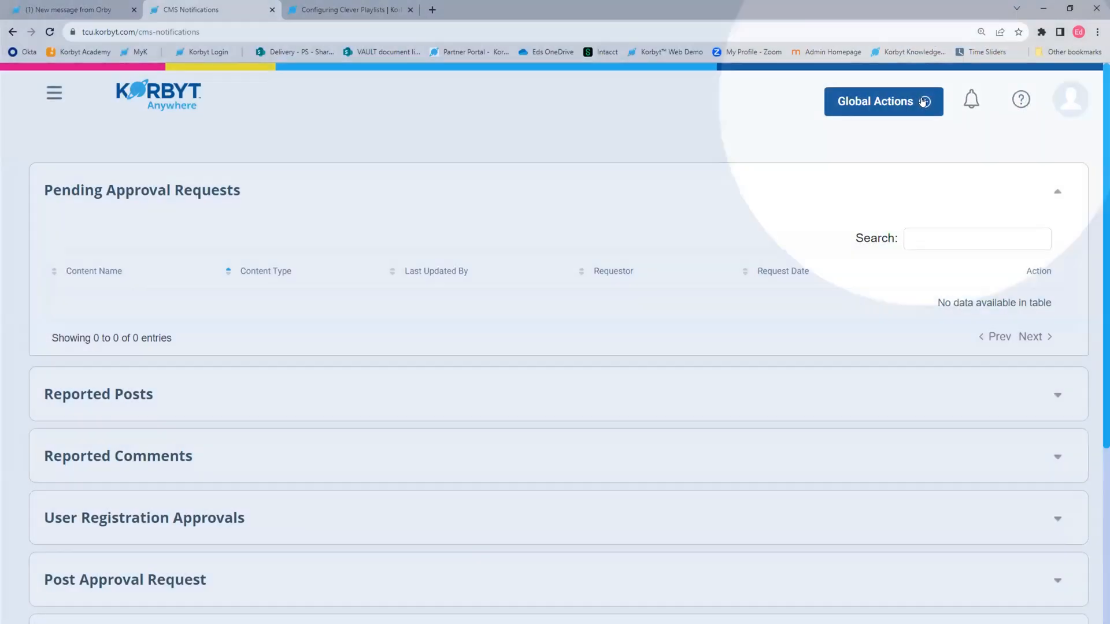
{"action": "left_click", "coordinate": [921, 105]}
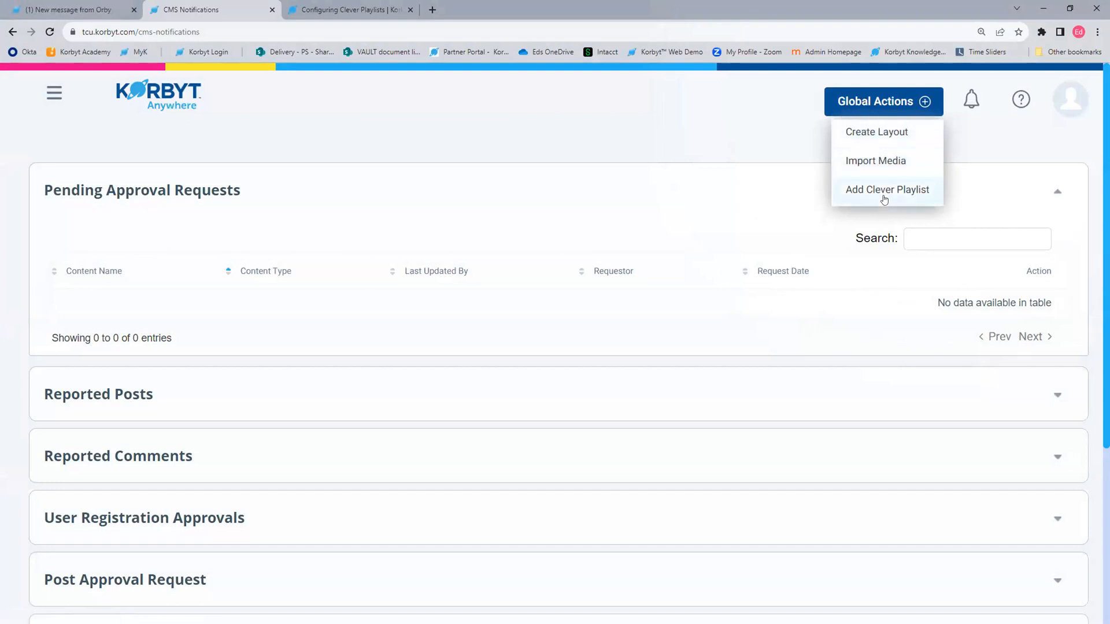
{"action": "left_click", "coordinate": [157, 102]}
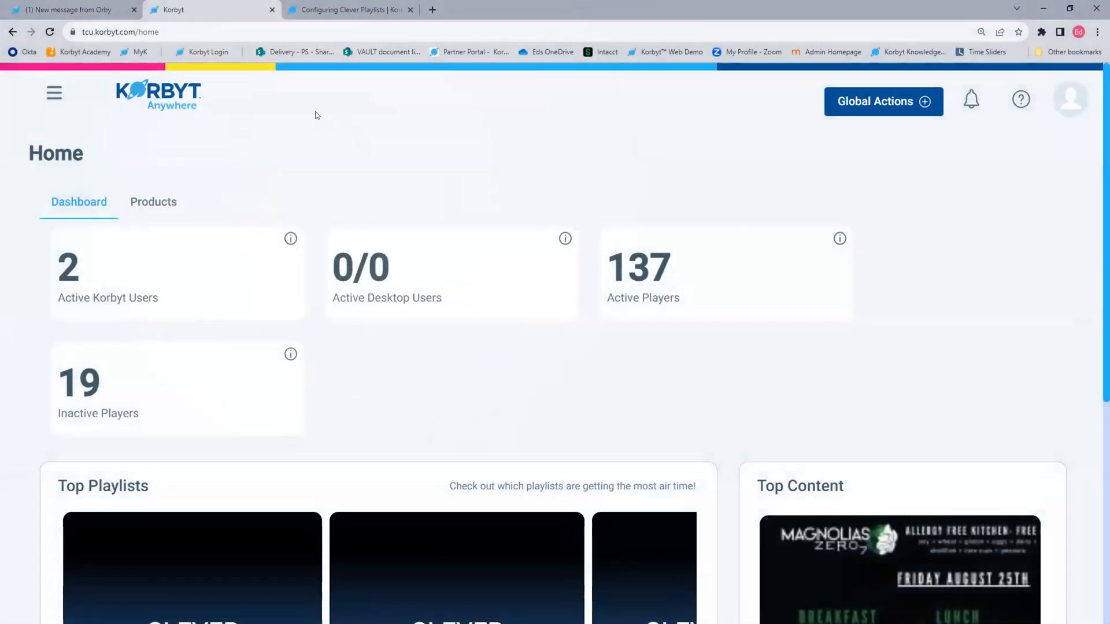
- Open the Players page and compare its list and grid views, leaving the players in list view
{"action": "left_click", "coordinate": [54, 93]}
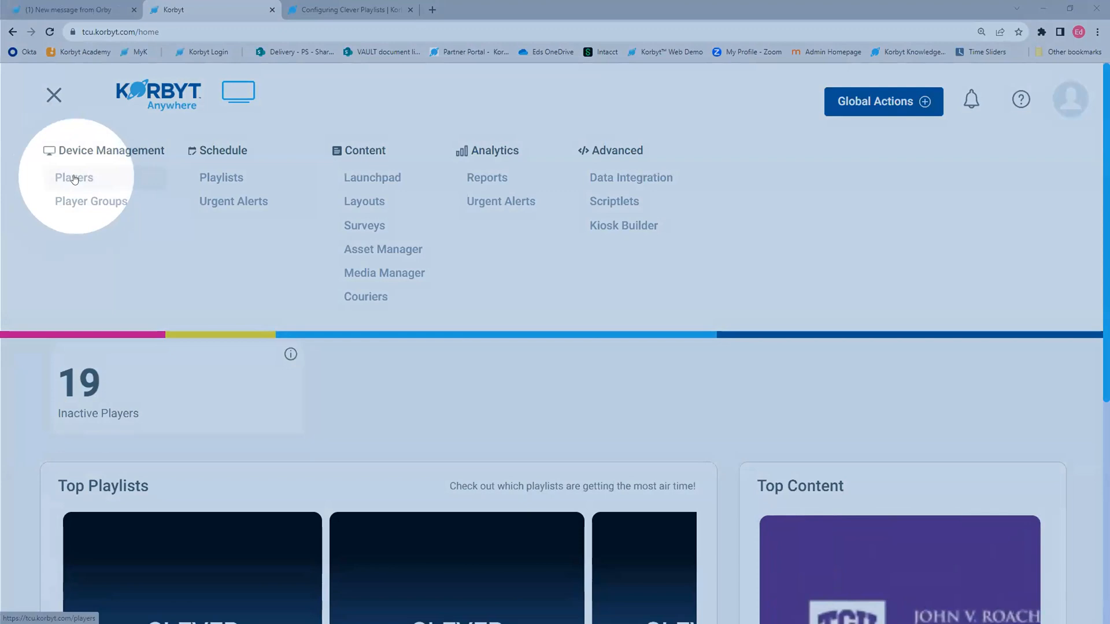
{"action": "left_click", "coordinate": [74, 178]}
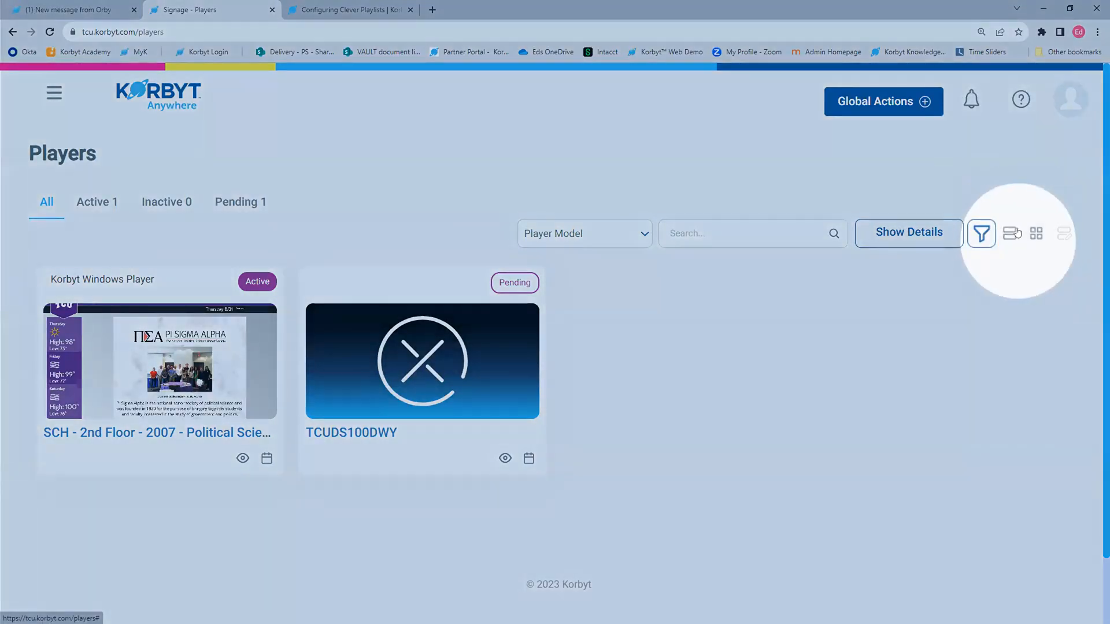
{"action": "left_click", "coordinate": [1015, 233]}
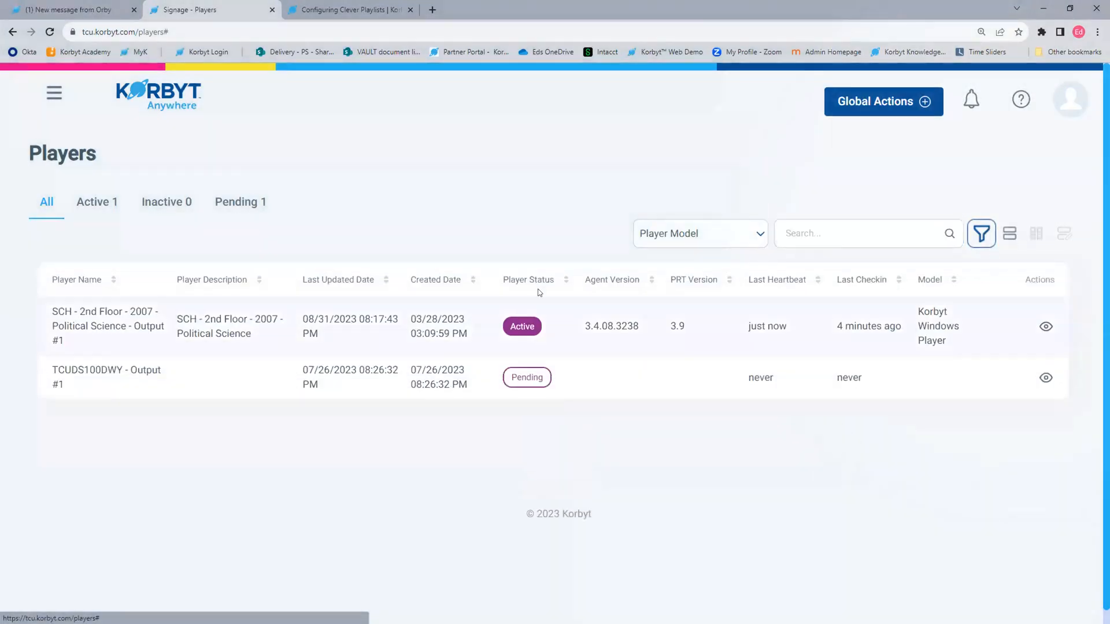
{"action": "left_click", "coordinate": [1031, 238]}
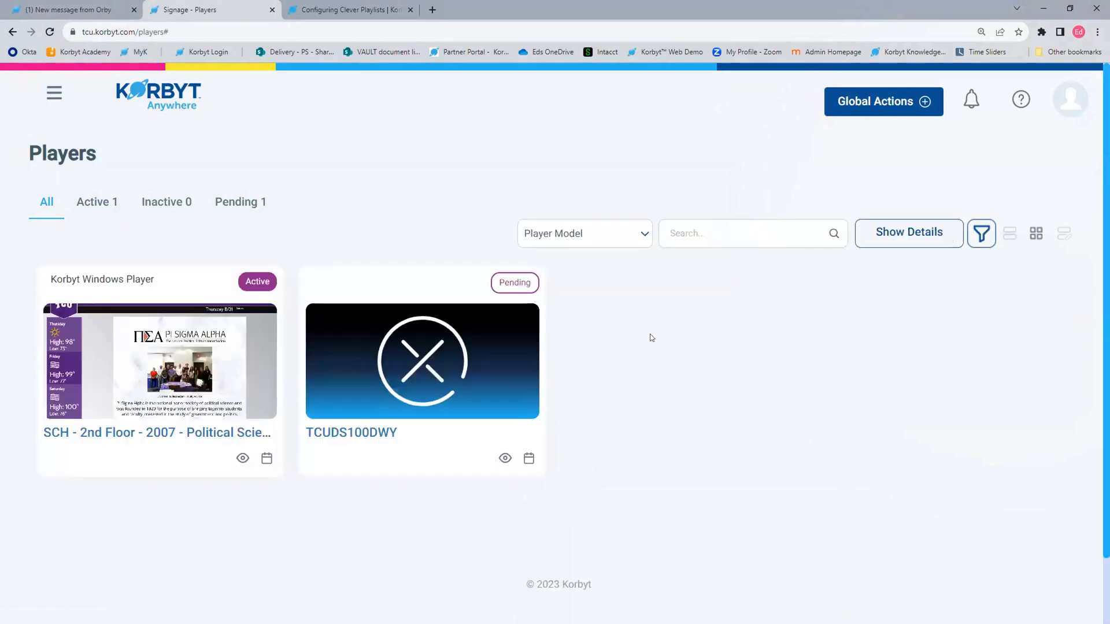
{"action": "left_click", "coordinate": [1009, 233]}
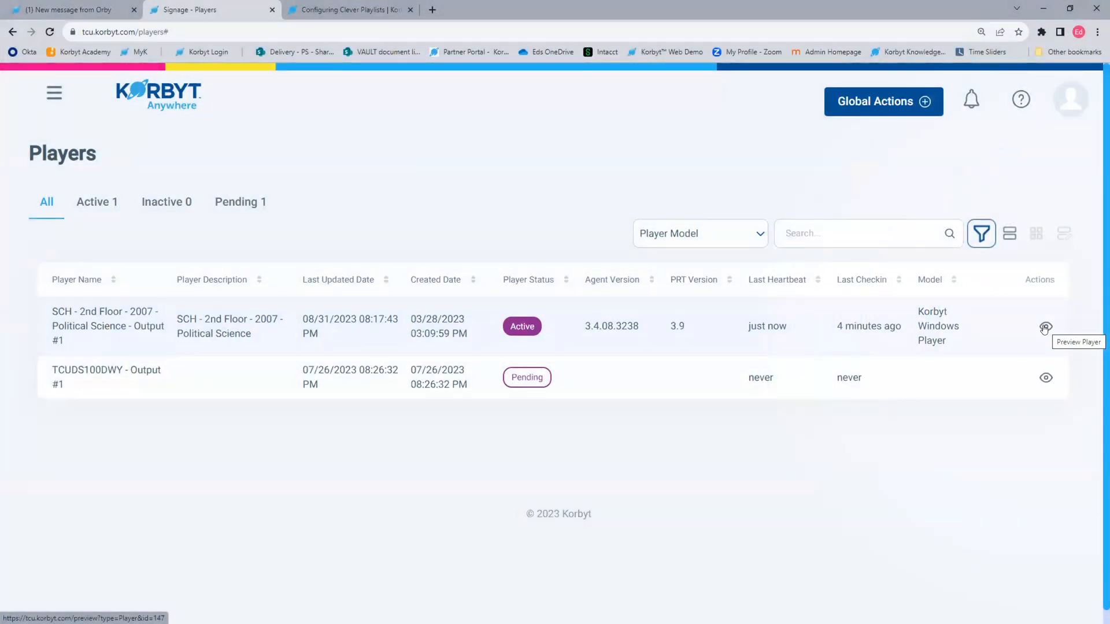
- Preview the active Political Science player's output at a reduced zoom that fits the whole display, and close the preview
{"action": "left_click", "coordinate": [1045, 327]}
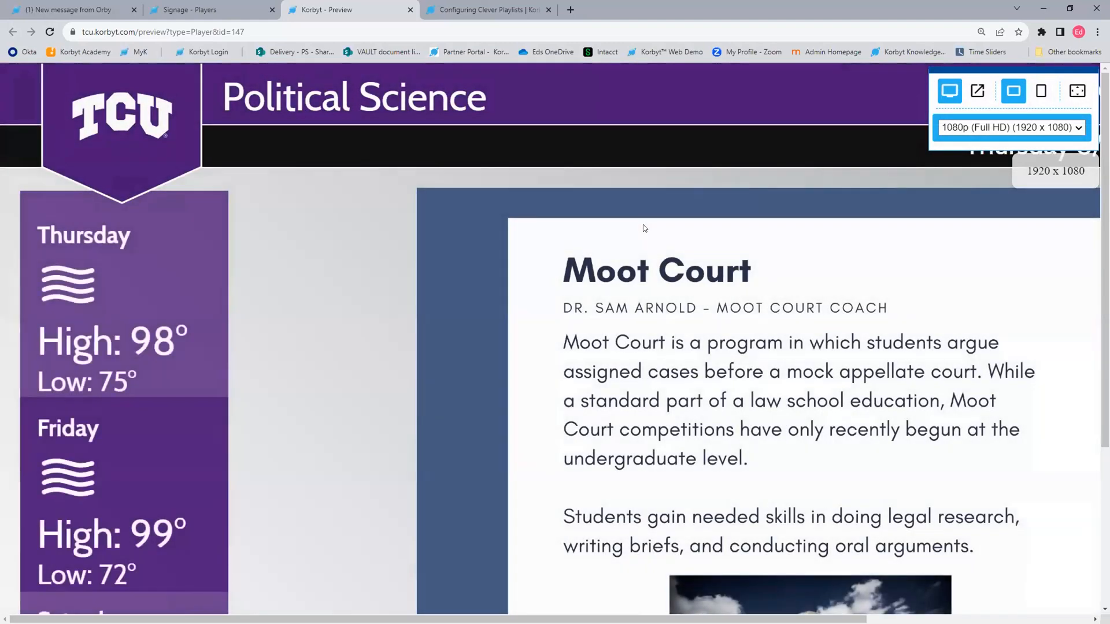
{"action": "key", "text": "ctrl+minus"}
{"action": "key", "text": "ctrl+minus"}
{"action": "key", "text": "ctrl+minus"}
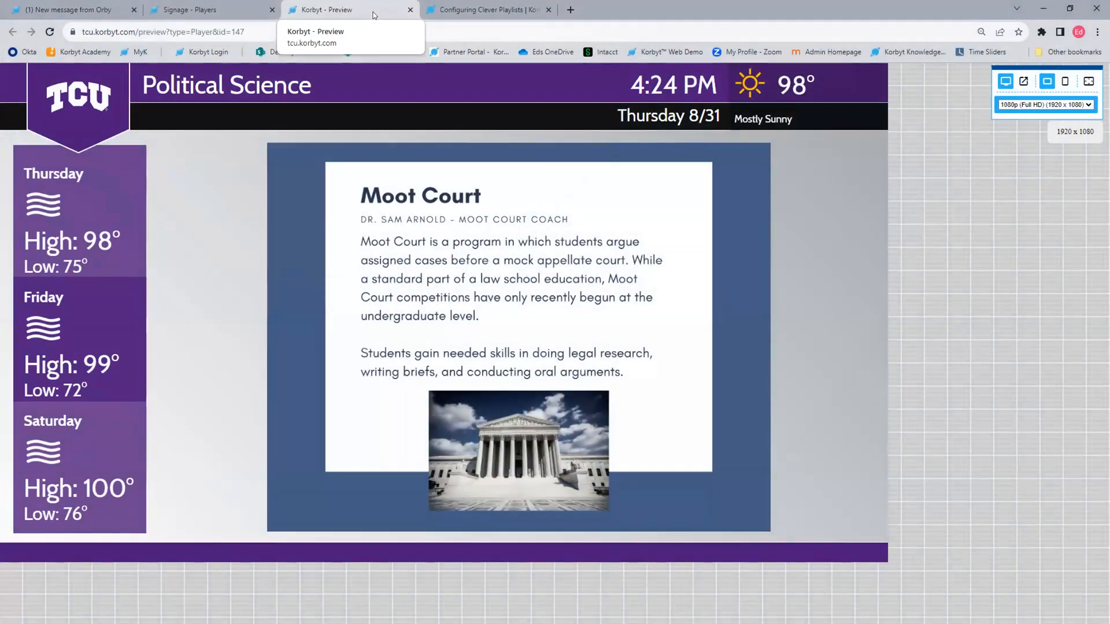
{"action": "left_click", "coordinate": [410, 11]}
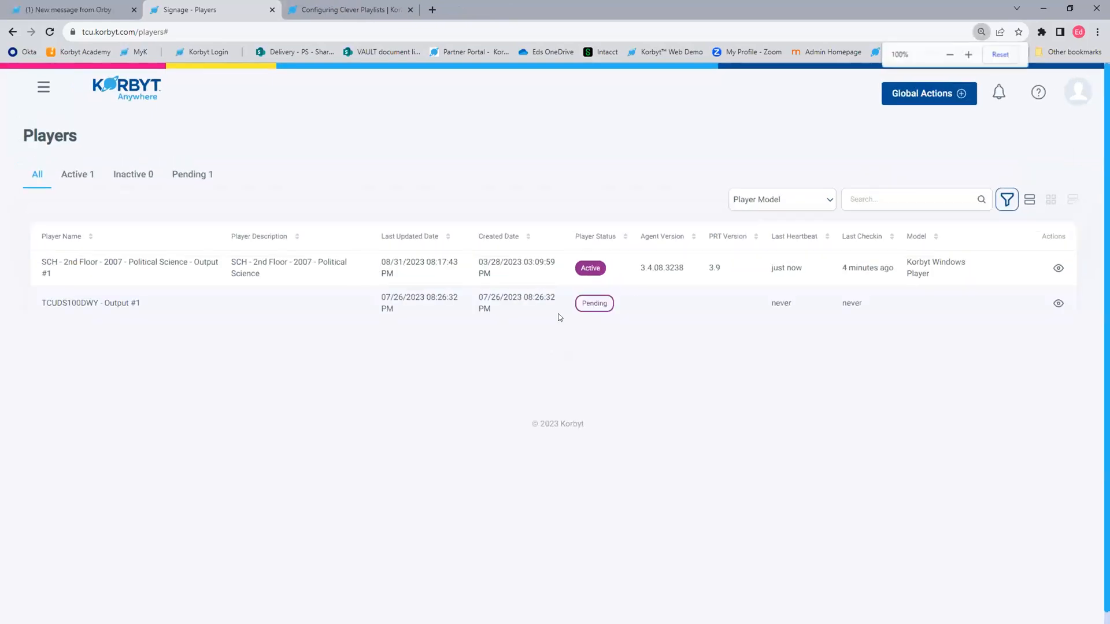
- Enlarge the page display slightly and open the Playlists page under Schedule
{"action": "key", "text": "ctrl+plus"}
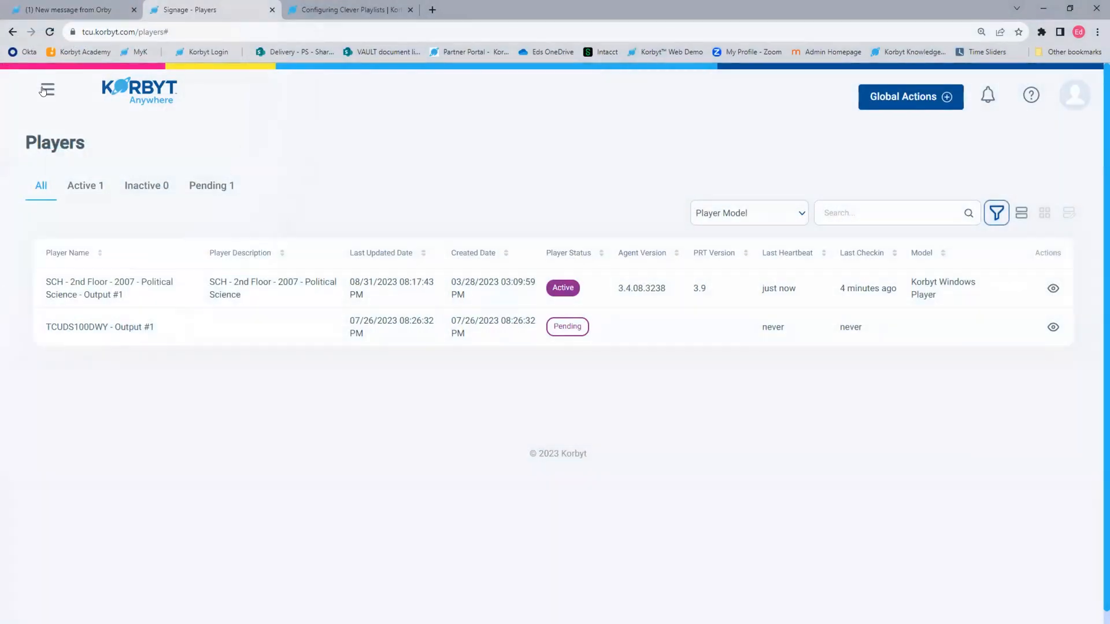
{"action": "left_click", "coordinate": [46, 90]}
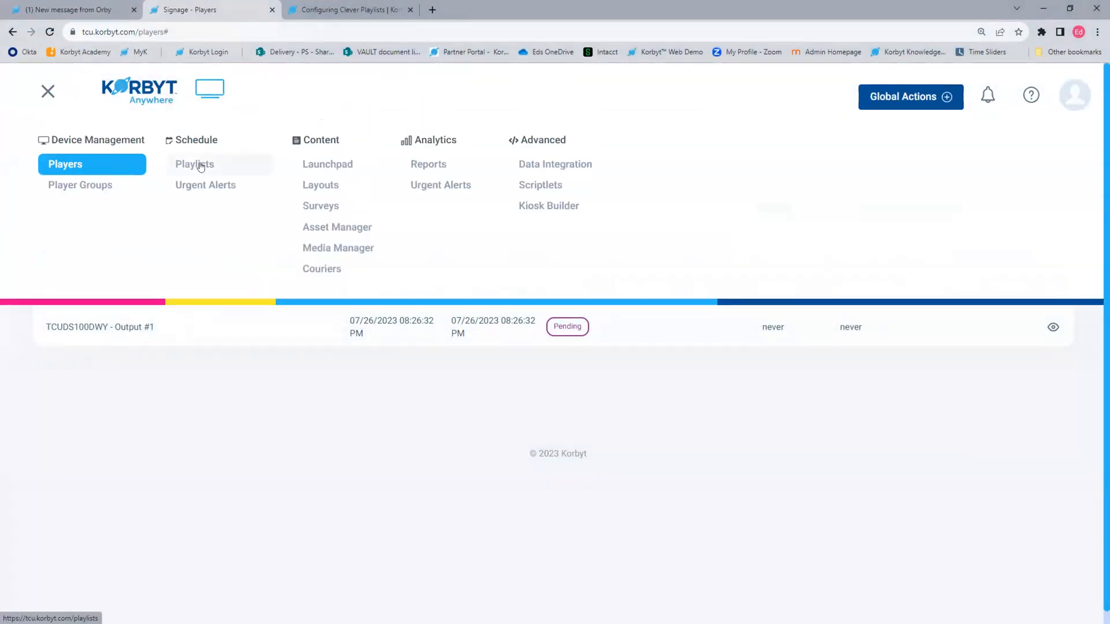
{"action": "left_click", "coordinate": [199, 165]}
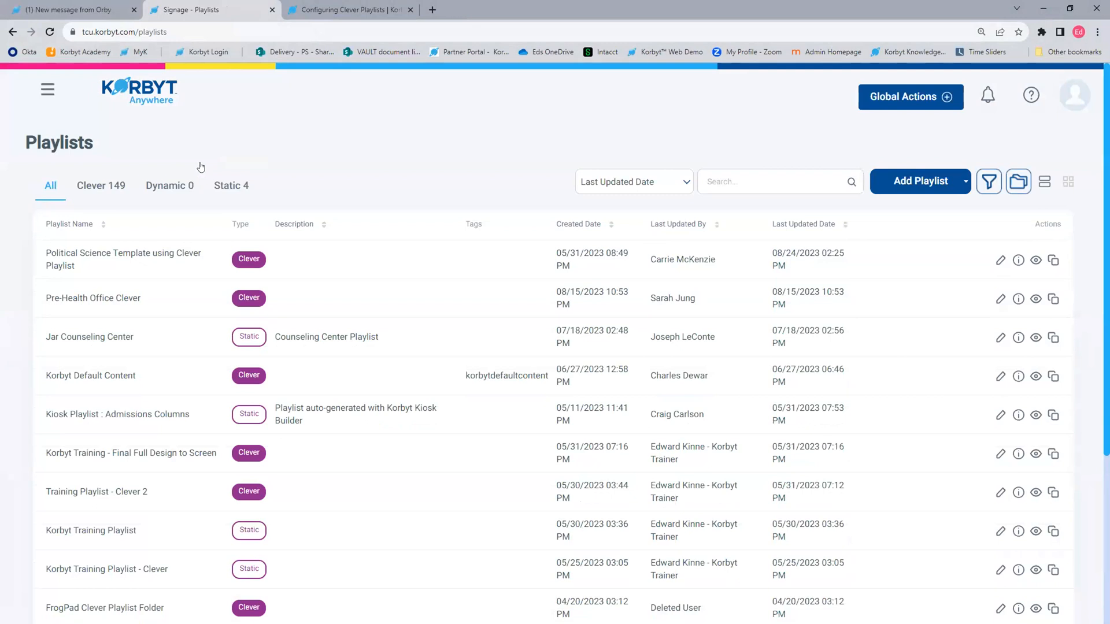
{"action": "left_click", "coordinate": [49, 91]}
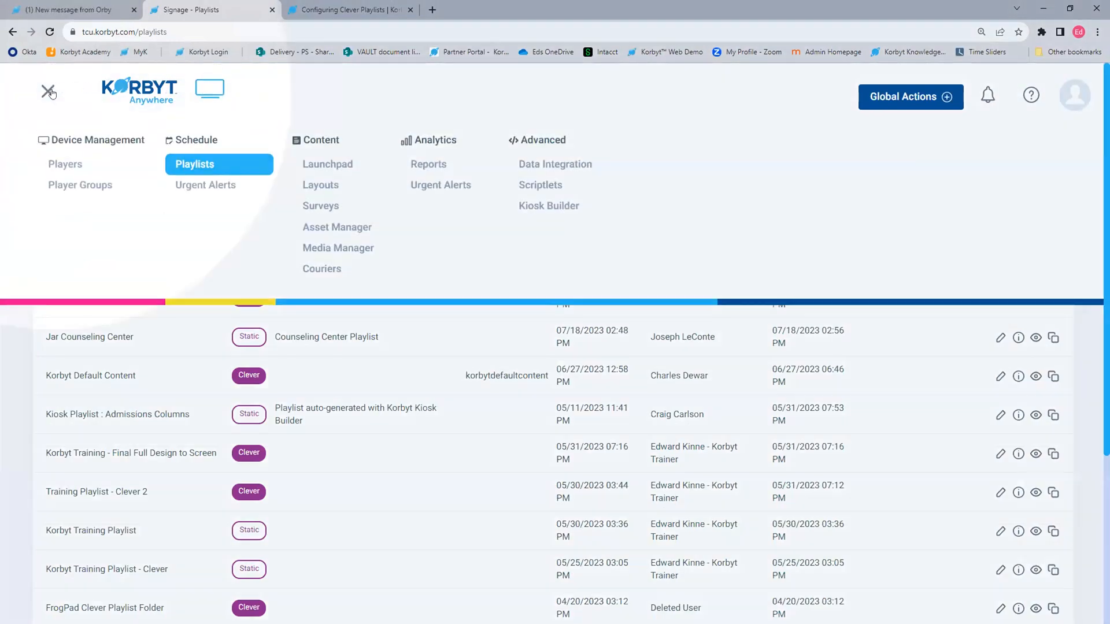
{"action": "left_click", "coordinate": [194, 164]}
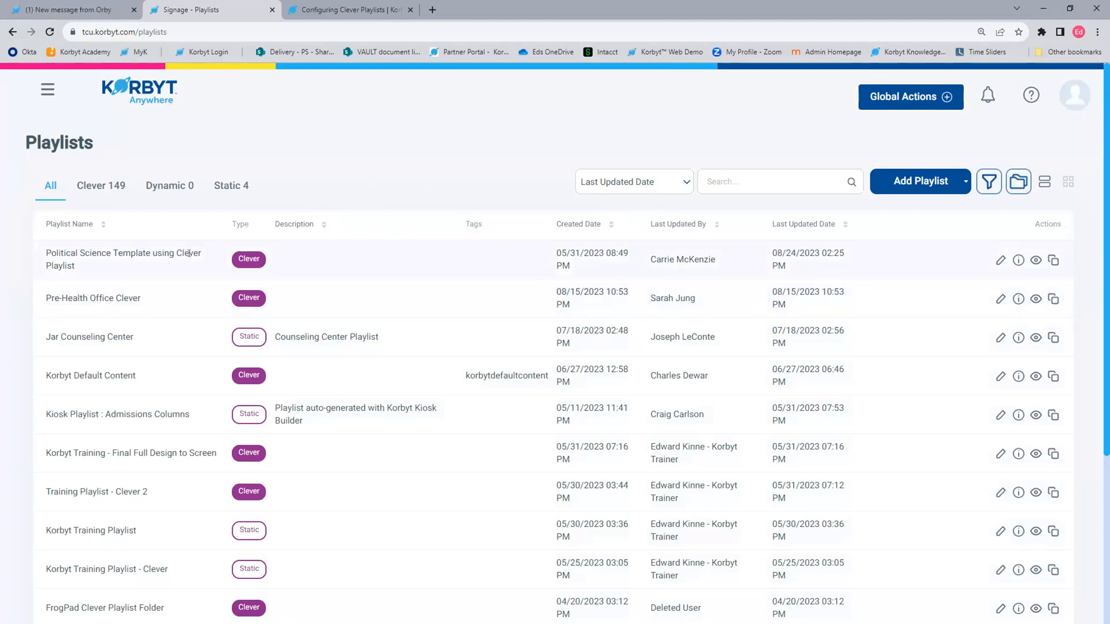
- Look through the playlist list and start creating a new clever playlist
{"action": "scroll", "coordinate": [266, 386], "scroll_direction": "down", "scroll_amount": 4}
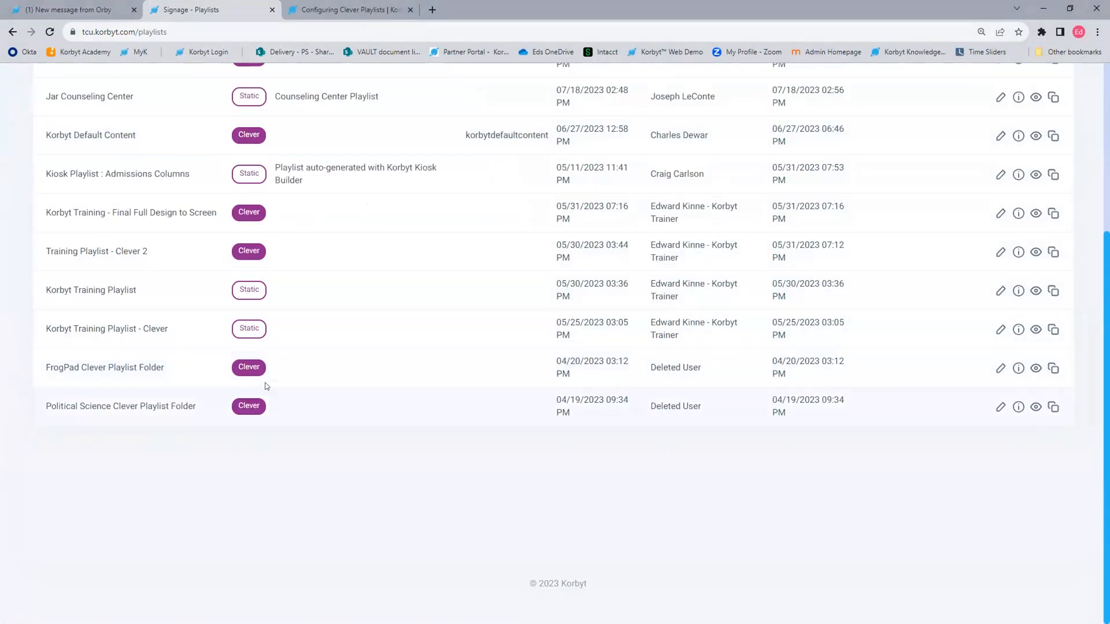
{"action": "scroll", "coordinate": [269, 388], "scroll_direction": "up", "scroll_amount": 4}
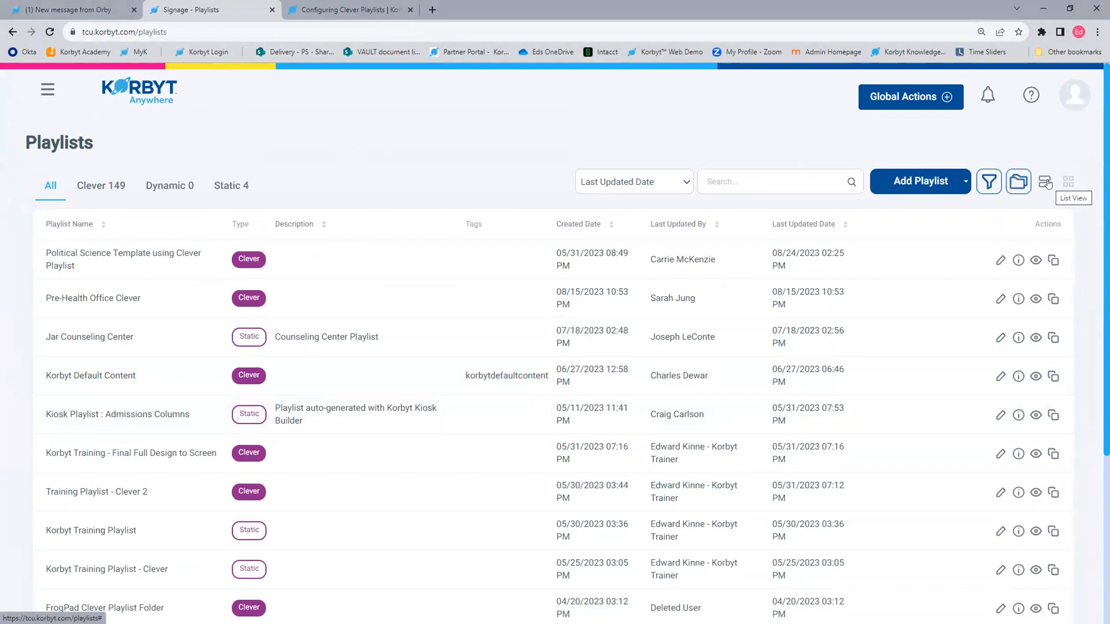
{"action": "left_click", "coordinate": [959, 185]}
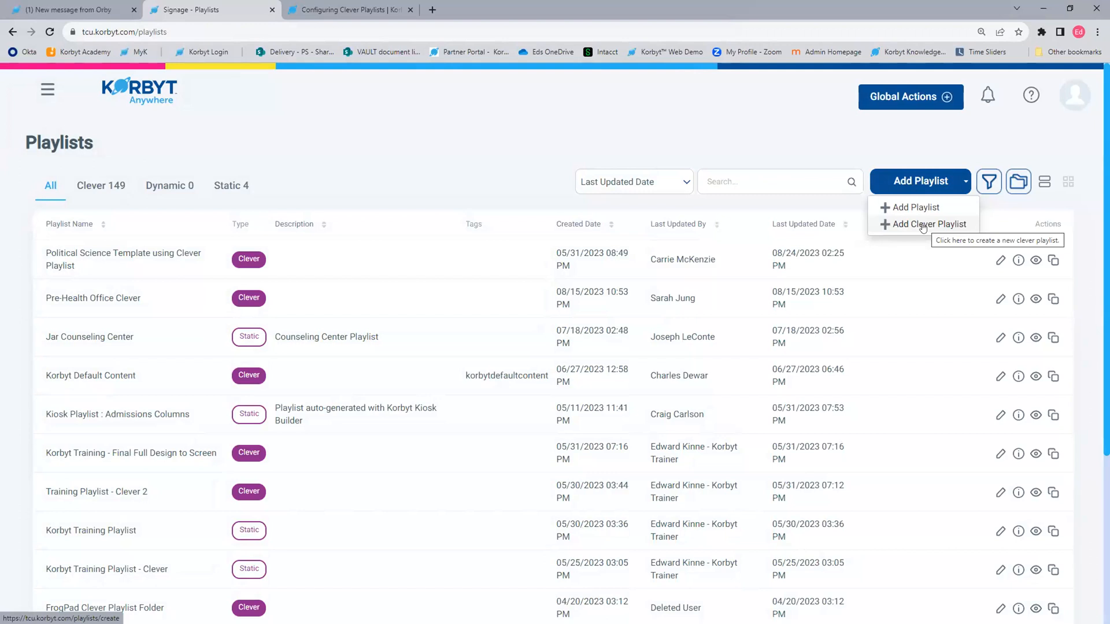
{"action": "left_click", "coordinate": [924, 225]}
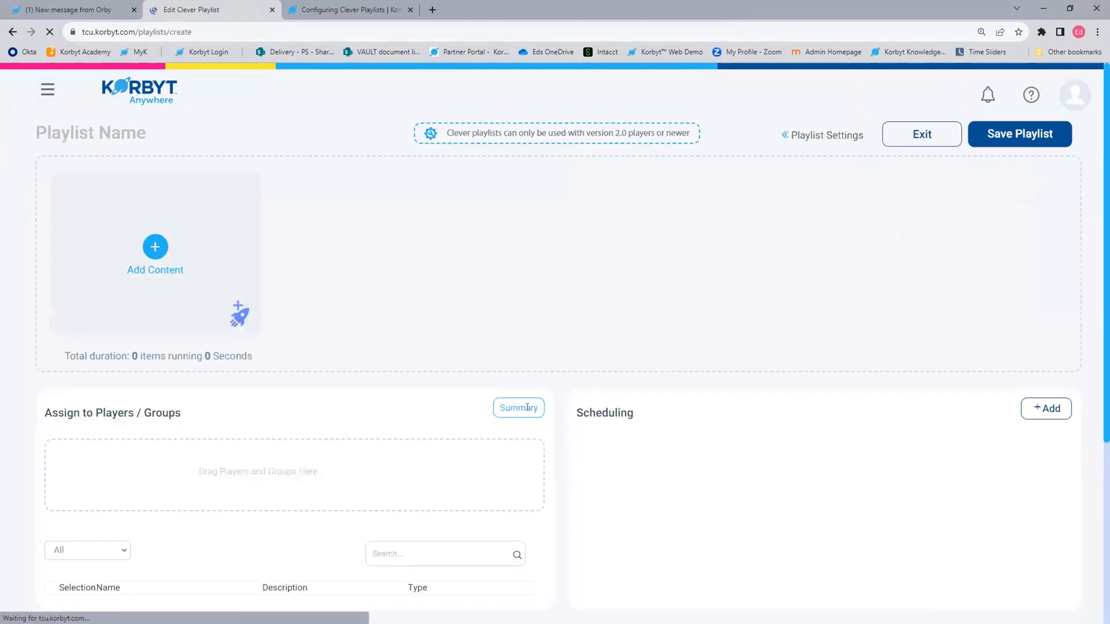
- Add the first listed Fall 2023 Courses Display - Race and Sports image to the new playlist
{"action": "left_click", "coordinate": [153, 248]}
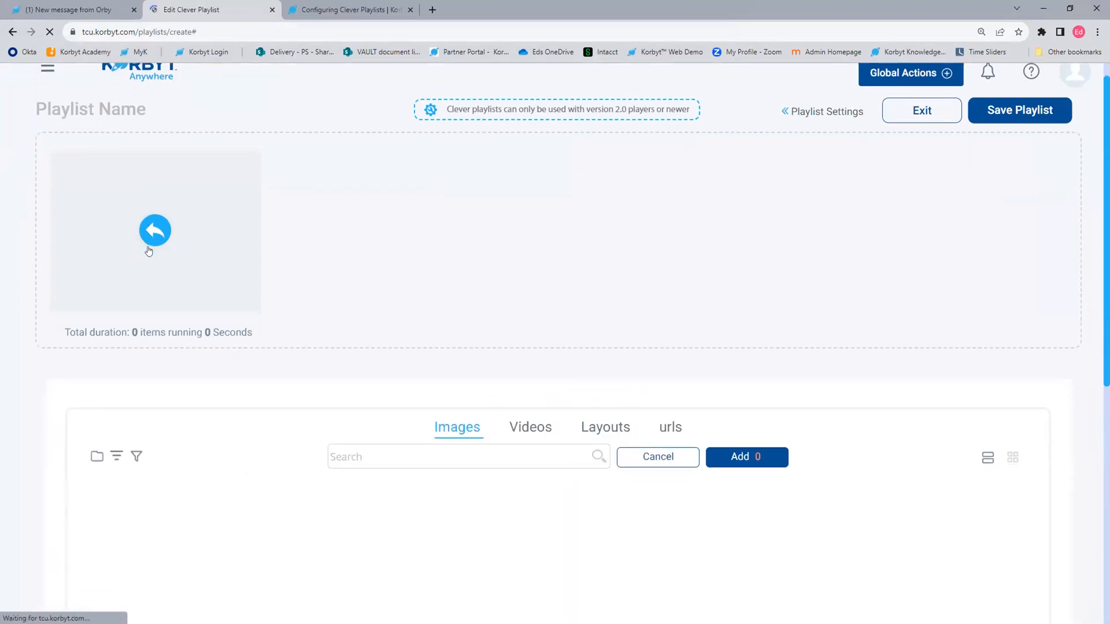
{"action": "left_click", "coordinate": [84, 298]}
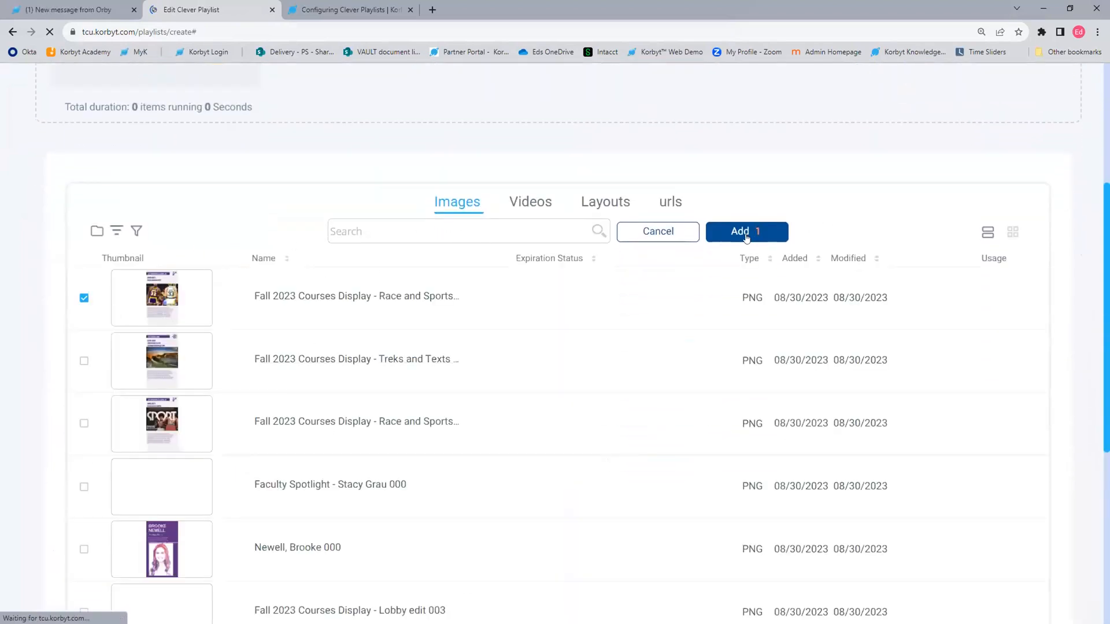
{"action": "left_click", "coordinate": [745, 231]}
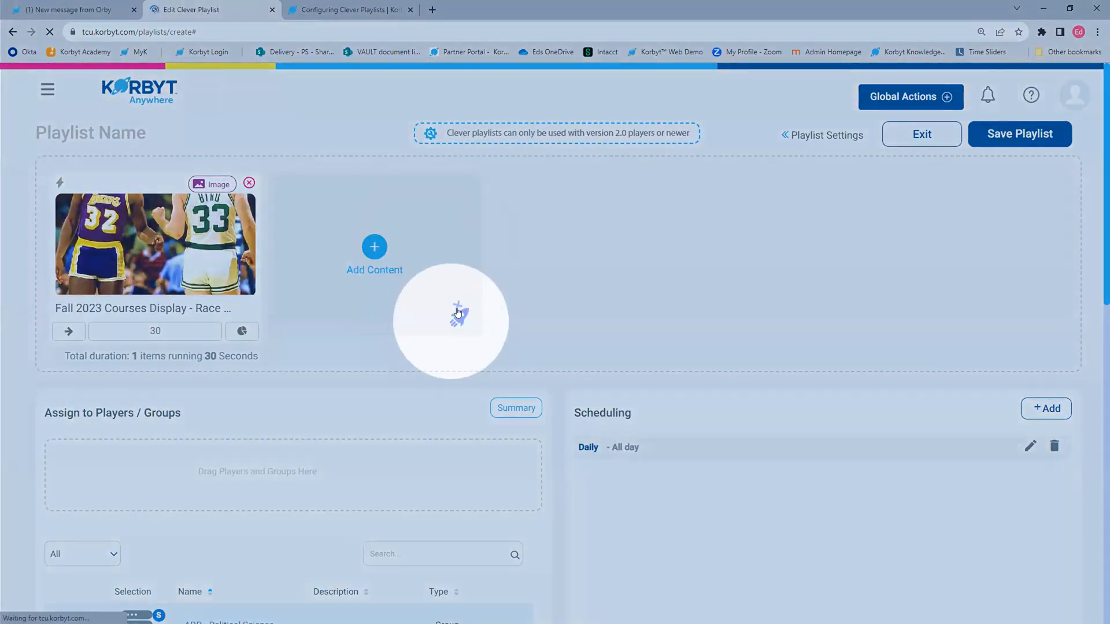
- Start a clever content trigger that pulls its content from the folder 10908_fall_2023_courses_display_lobby_edit
{"action": "left_click", "coordinate": [457, 313]}
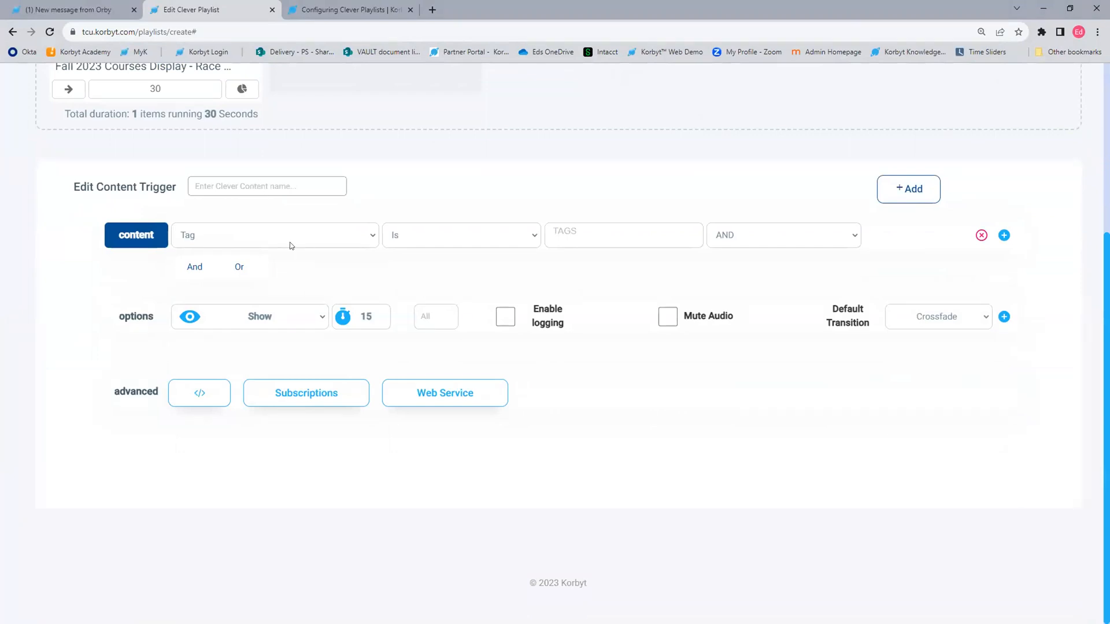
{"action": "scroll", "coordinate": [312, 237], "scroll_direction": "up", "scroll_amount": 2}
{"action": "left_click", "coordinate": [243, 351]}
{"action": "left_click", "coordinate": [243, 382]}
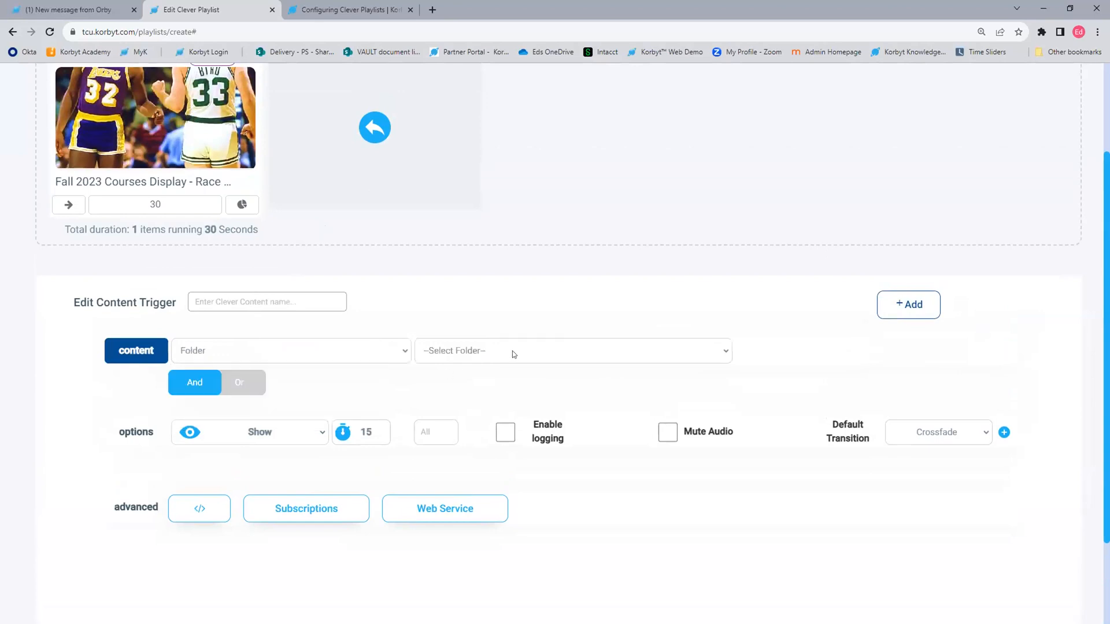
{"action": "left_click", "coordinate": [514, 353]}
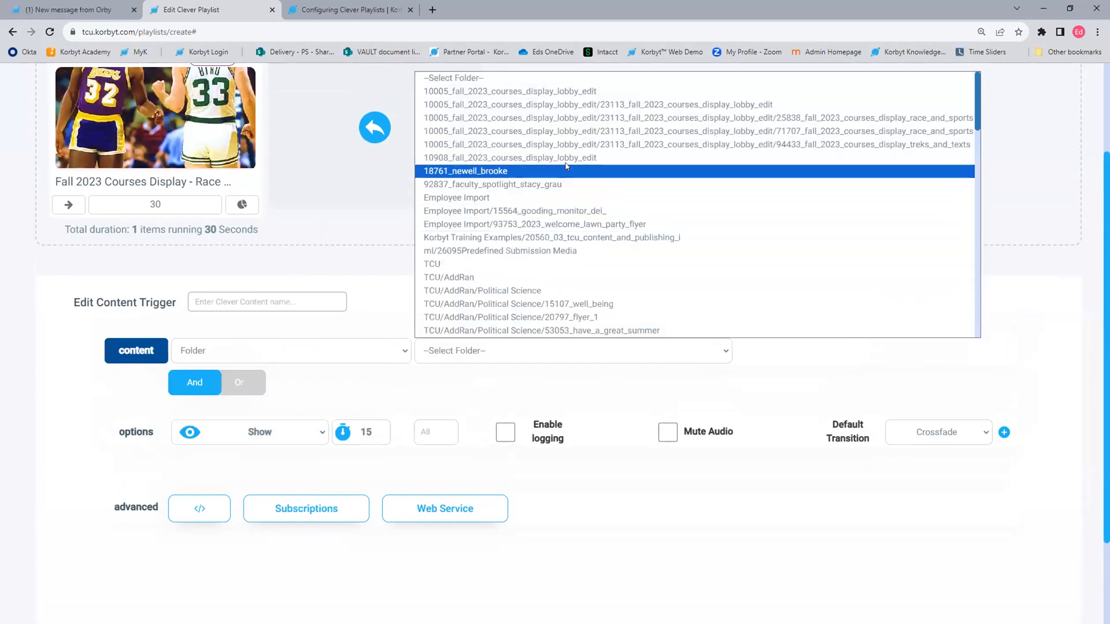
{"action": "left_click", "coordinate": [497, 159]}
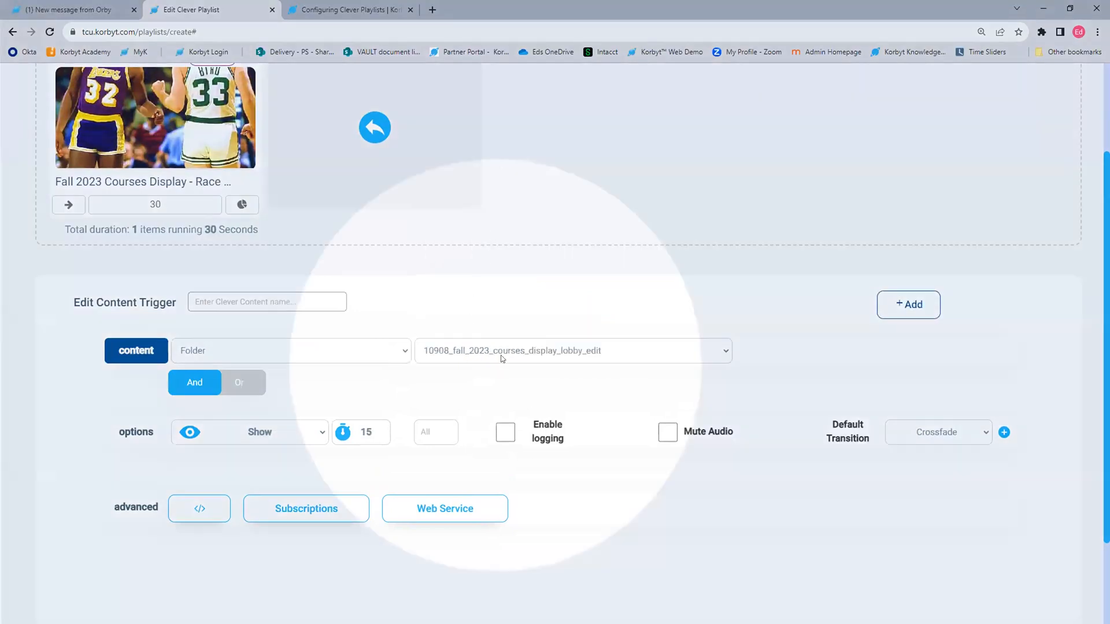
{"action": "left_click", "coordinate": [493, 351]}
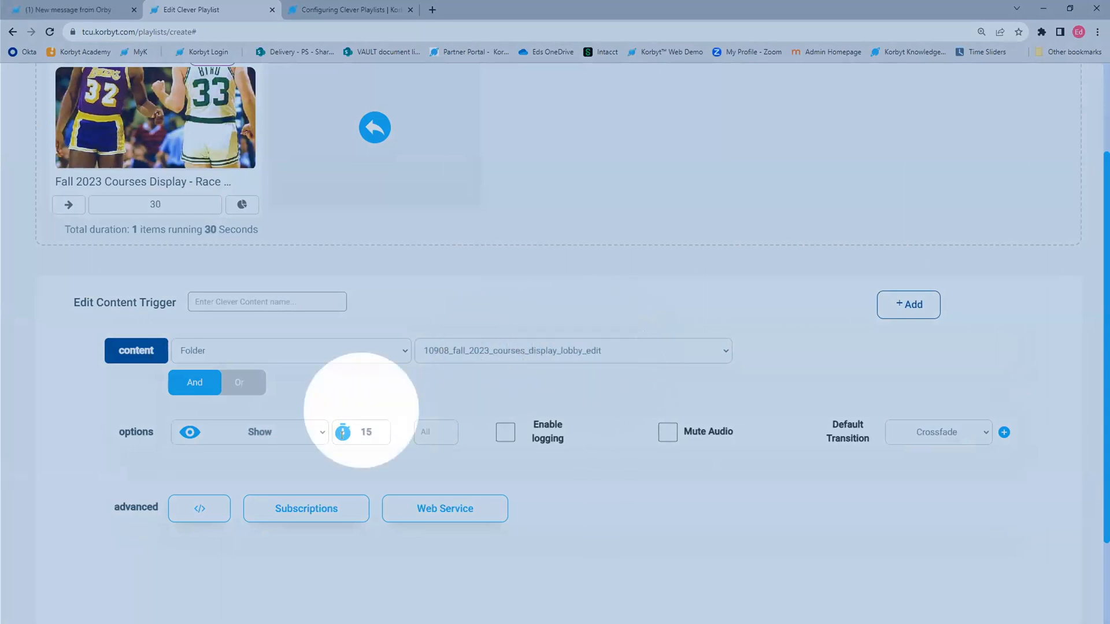
- Add a when condition to the trigger requiring the player's room metadata to be lobby
{"action": "left_click", "coordinate": [137, 360]}
{"action": "left_click", "coordinate": [227, 428]}
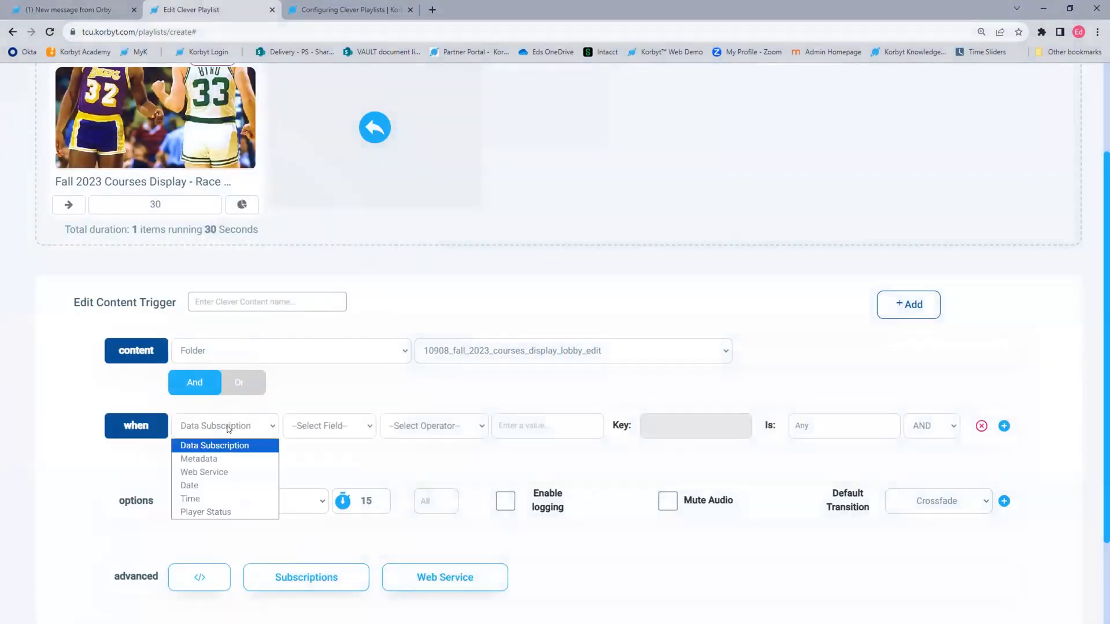
{"action": "left_click", "coordinate": [229, 457]}
{"action": "left_click", "coordinate": [394, 431]}
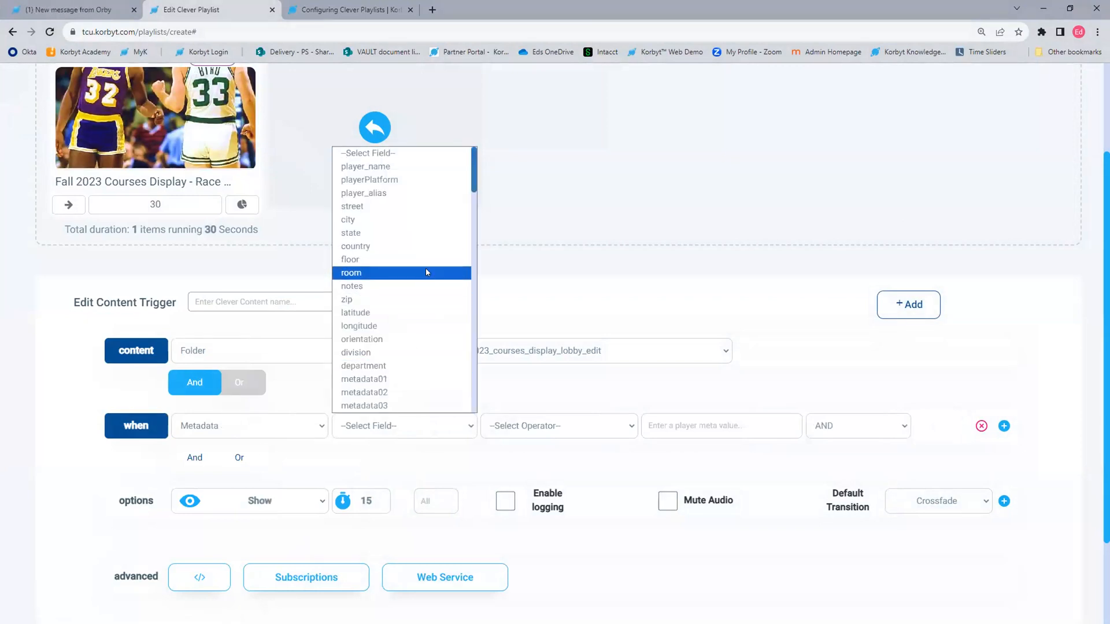
{"action": "left_click", "coordinate": [405, 274]}
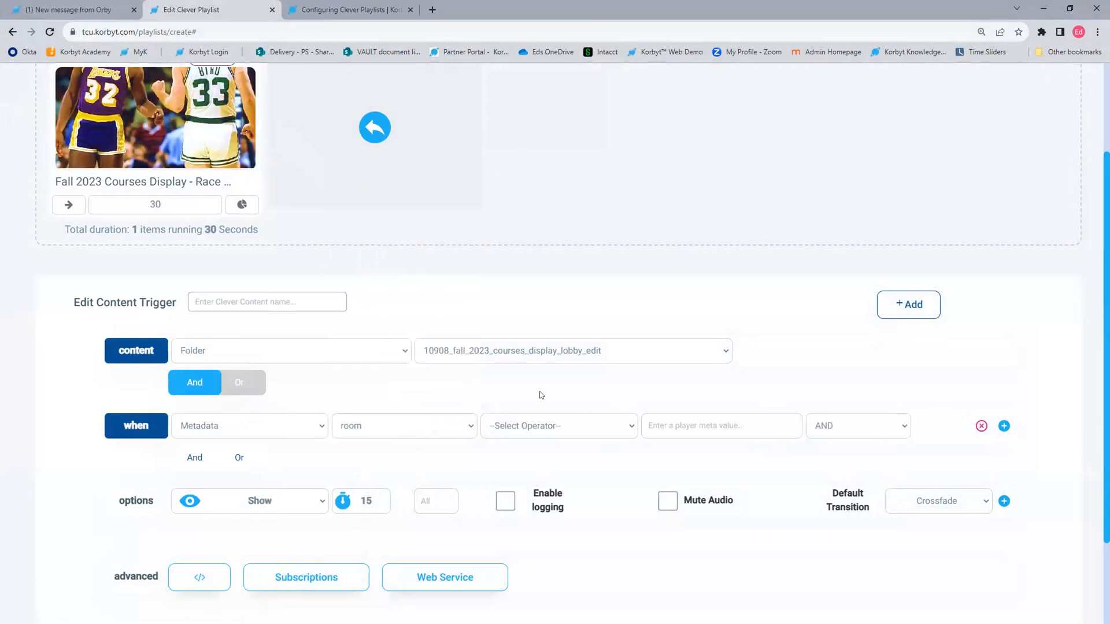
{"action": "left_click", "coordinate": [569, 429]}
{"action": "left_click", "coordinate": [567, 458]}
{"action": "left_click", "coordinate": [692, 422]}
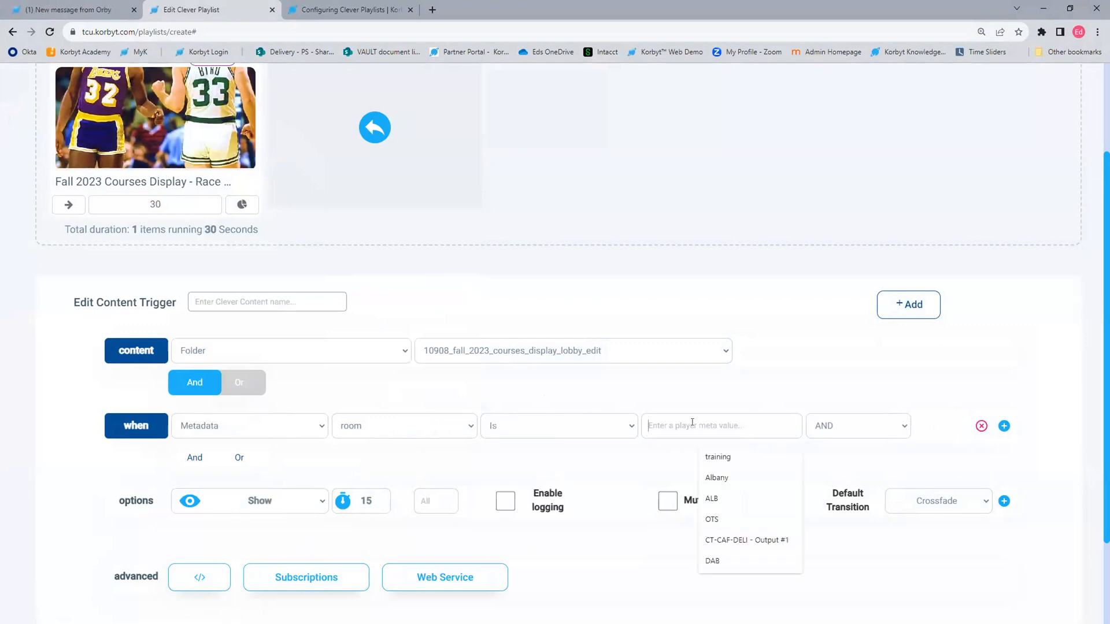
{"action": "type", "text": "lobyy"}
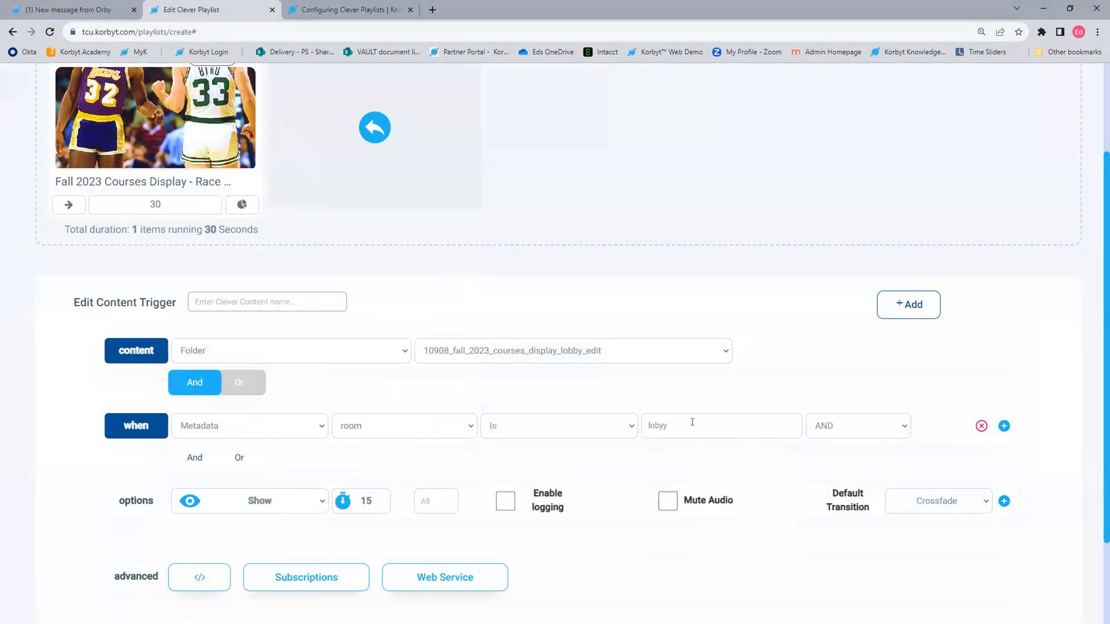
{"action": "double_click", "coordinate": [661, 426]}
{"action": "type", "text": "lobby"}
- Change the when condition to a Date rule by Days of the Week, selecting Monday, Wednesday and Friday
{"action": "left_click", "coordinate": [272, 431]}
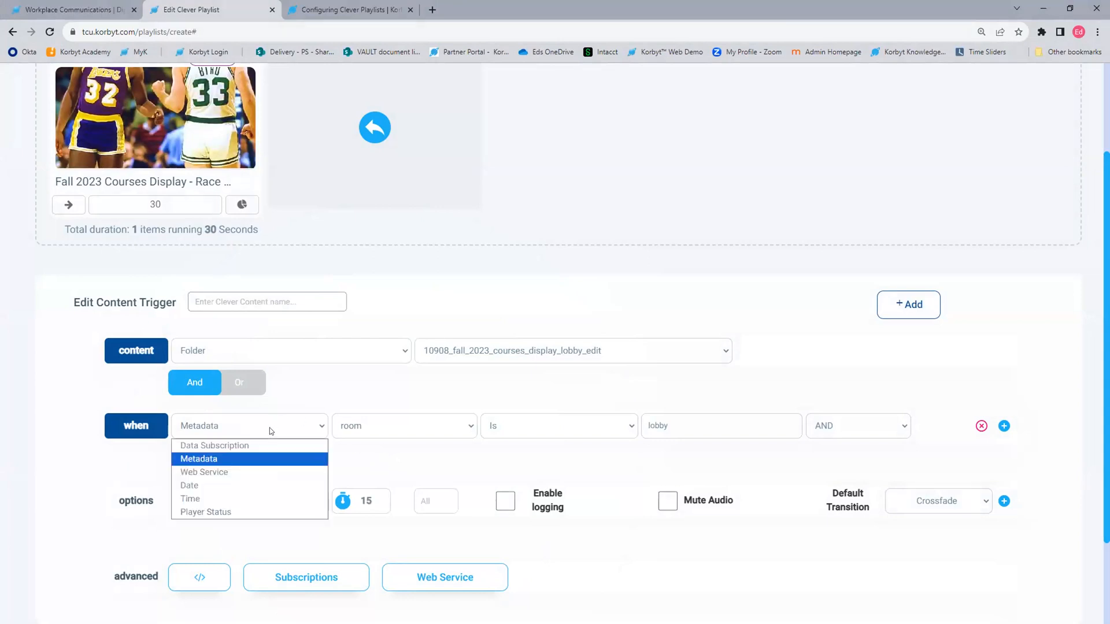
{"action": "left_click", "coordinate": [207, 487]}
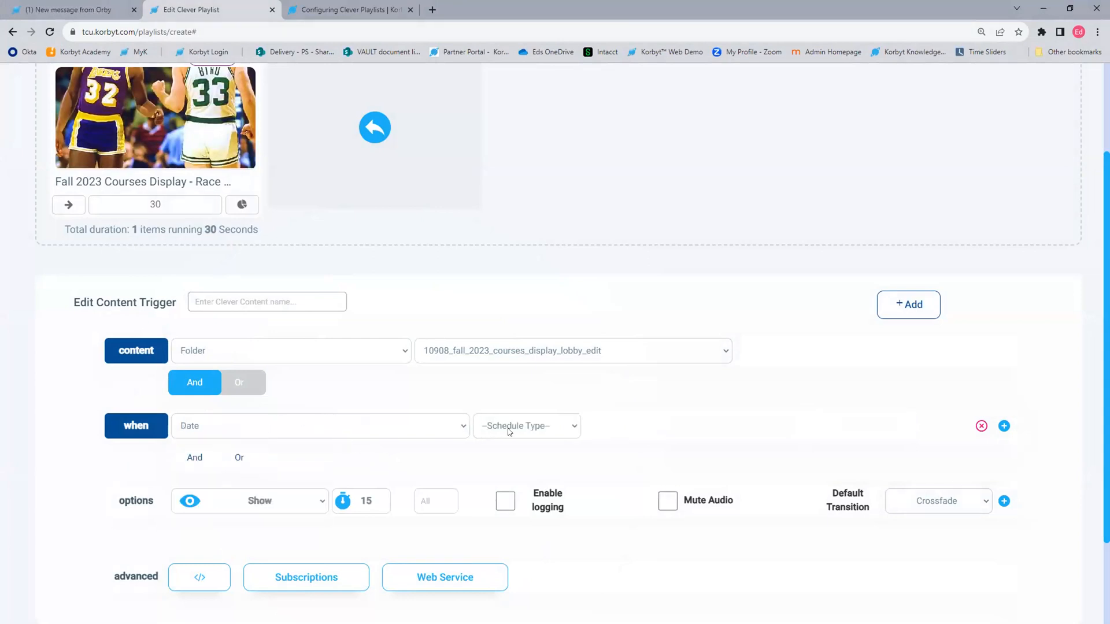
{"action": "left_click", "coordinate": [512, 432]}
{"action": "left_click", "coordinate": [516, 472]}
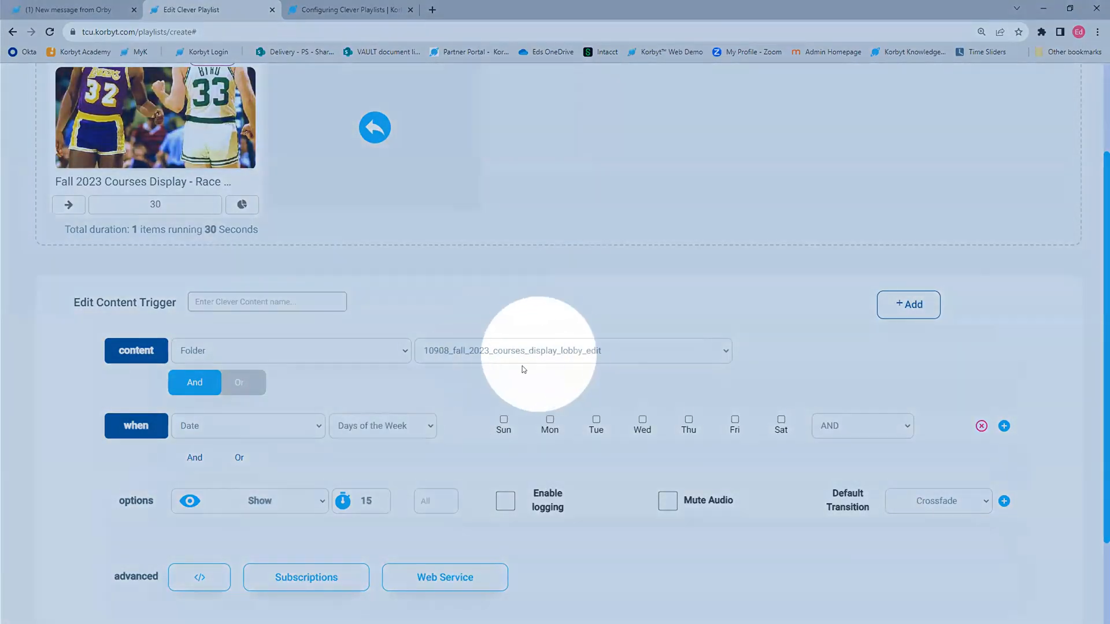
{"action": "left_click", "coordinate": [549, 420]}
{"action": "left_click", "coordinate": [642, 419]}
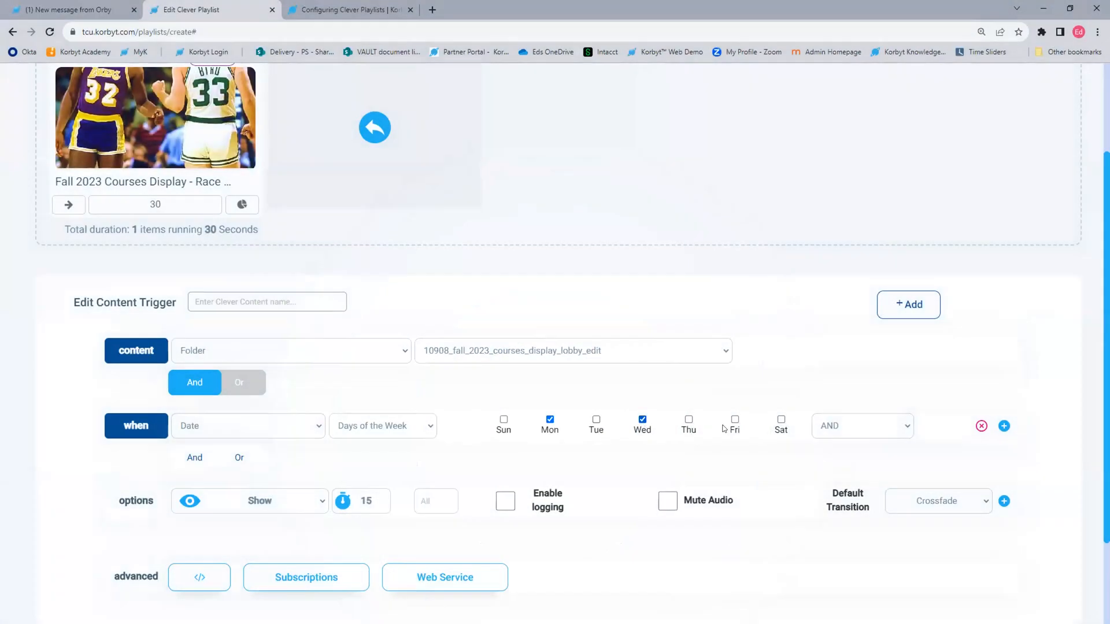
{"action": "left_click", "coordinate": [735, 420]}
- Name the content trigger "rule" and add it to the playlist
{"action": "left_click", "coordinate": [245, 302]}
{"action": "type", "text": "f"}
{"action": "left_click", "coordinate": [905, 306]}
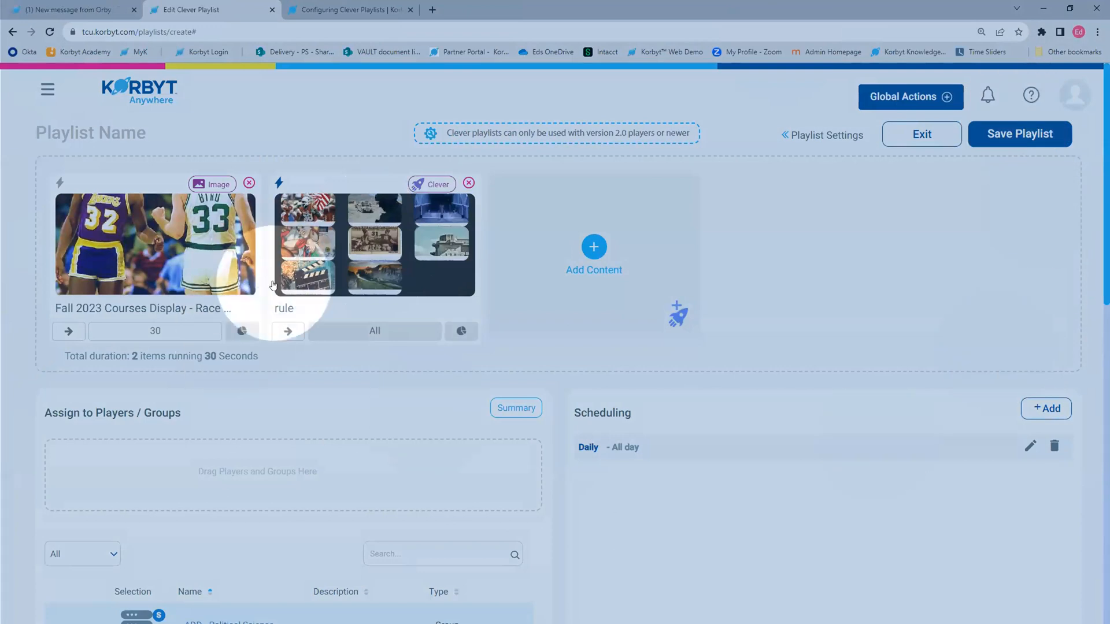
- View the player assignment and scheduling areas, and reopen the clever content item to review its trigger conditions
{"action": "scroll", "coordinate": [273, 285], "scroll_direction": "down", "scroll_amount": 4}
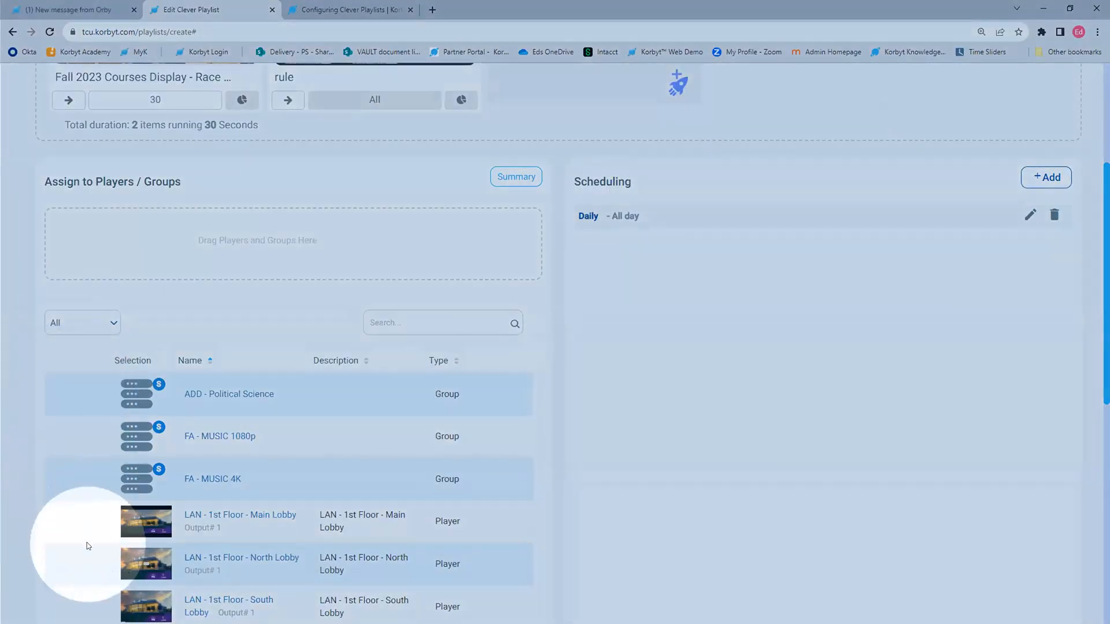
{"action": "scroll", "coordinate": [88, 546], "scroll_direction": "up", "scroll_amount": 4}
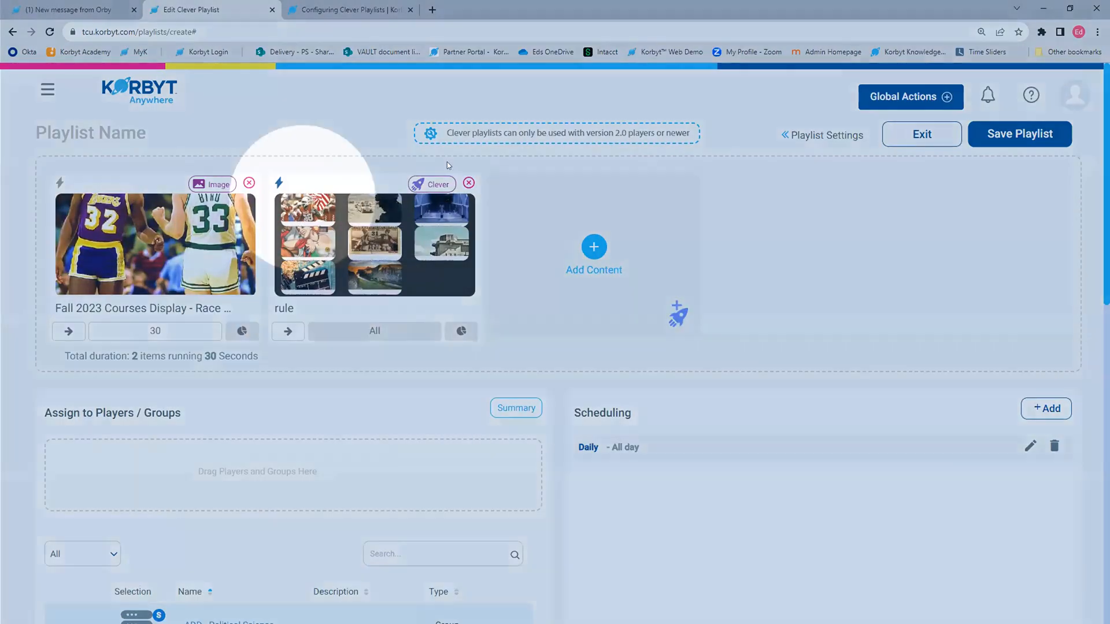
{"action": "left_click", "coordinate": [276, 186]}
{"action": "scroll", "coordinate": [278, 401], "scroll_direction": "down", "scroll_amount": 4}
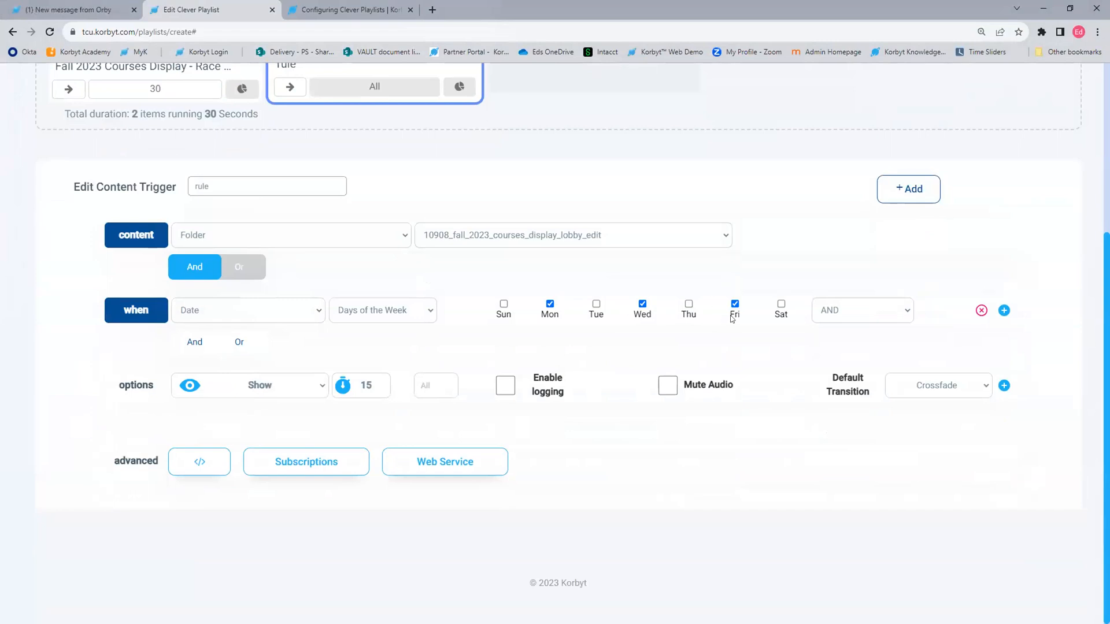
{"action": "scroll", "coordinate": [722, 310], "scroll_direction": "up", "scroll_amount": 4}
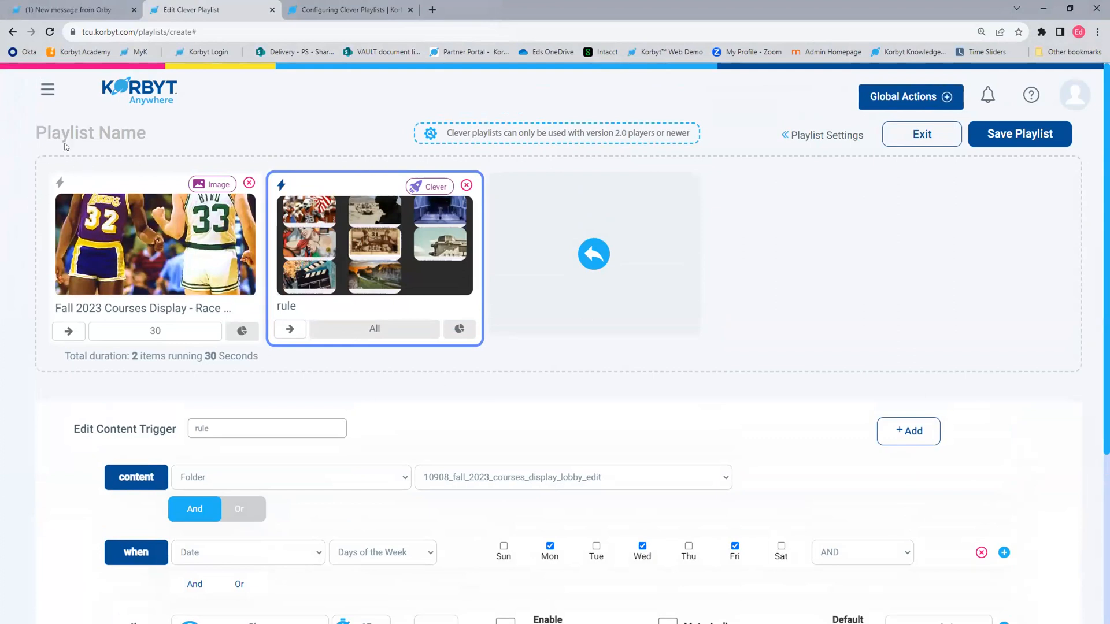
- Go to the Media Manager and open the Knowledge Base article on media types supported for import
{"action": "left_click", "coordinate": [45, 88]}
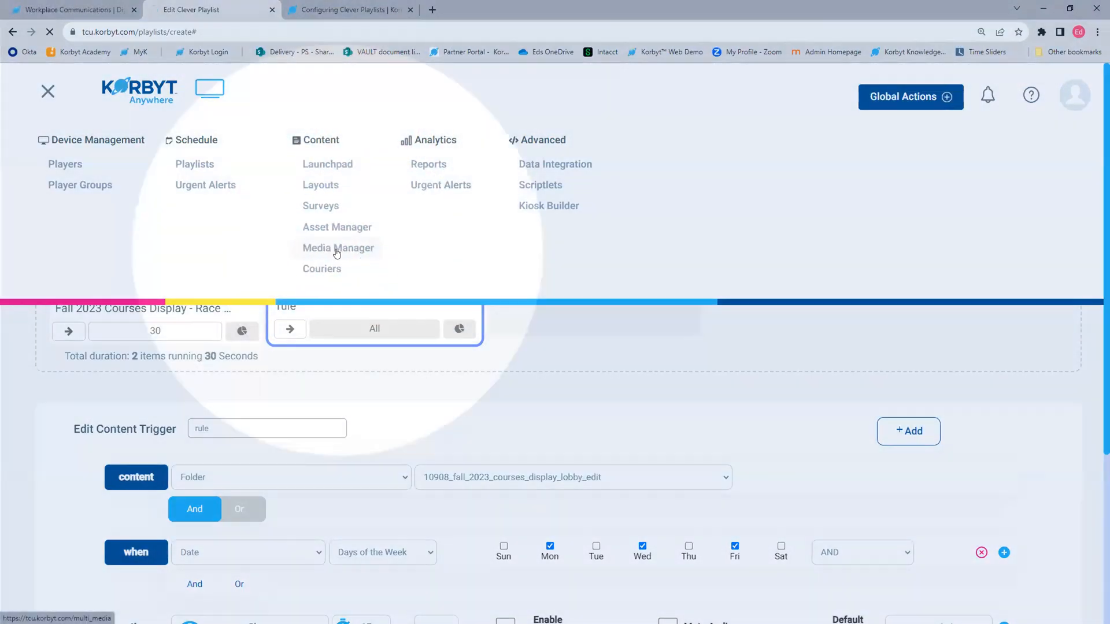
{"action": "left_click", "coordinate": [337, 249]}
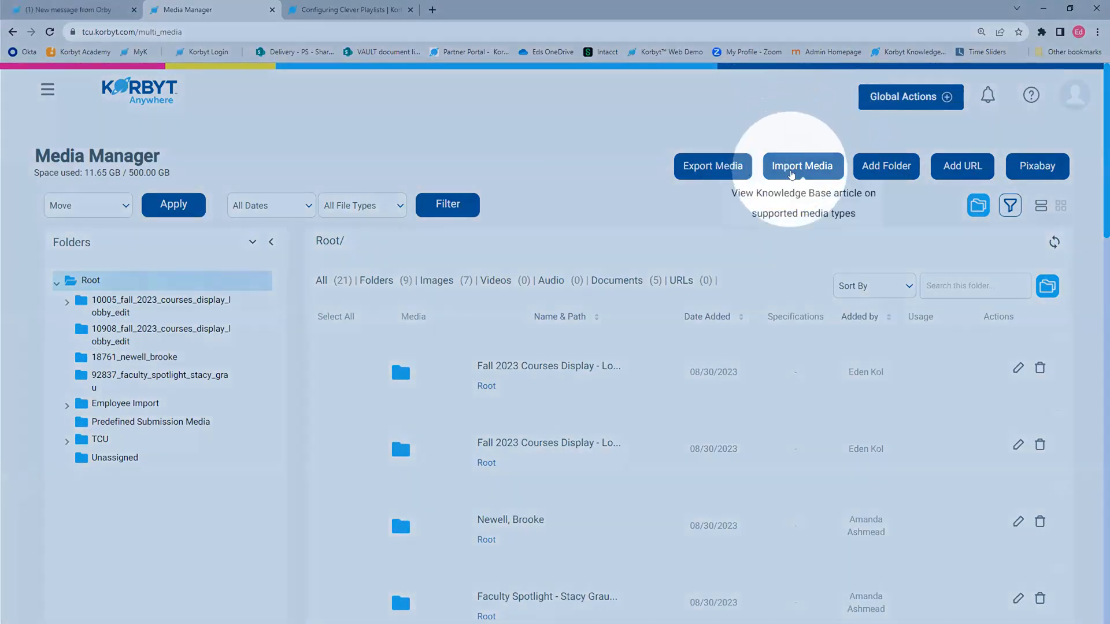
{"action": "mouse_move", "coordinate": [796, 171]}
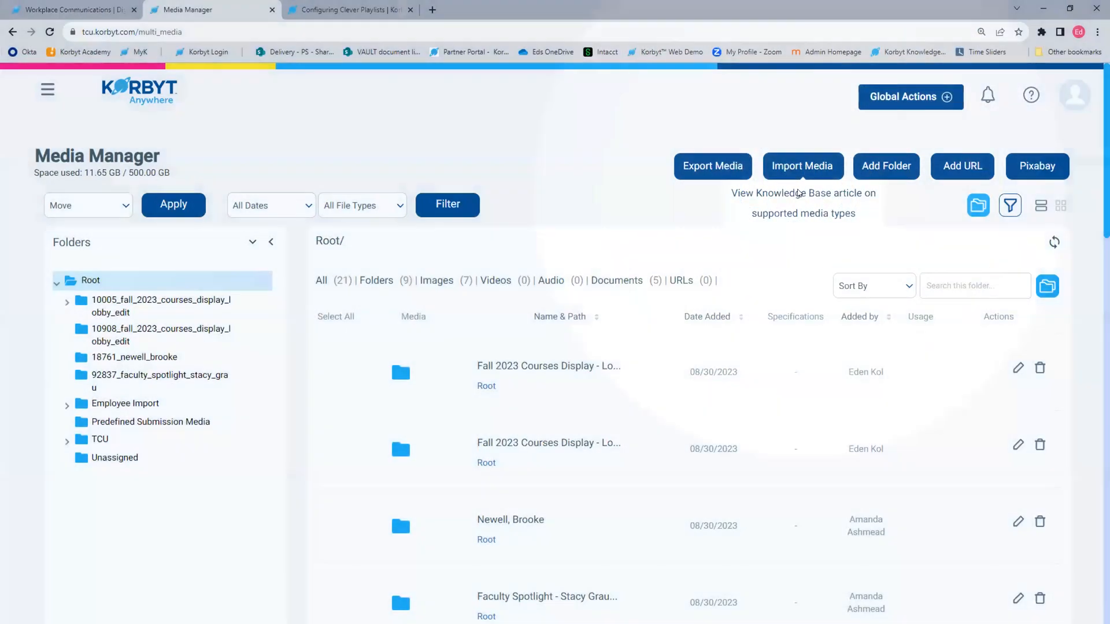
{"action": "left_click", "coordinate": [799, 194]}
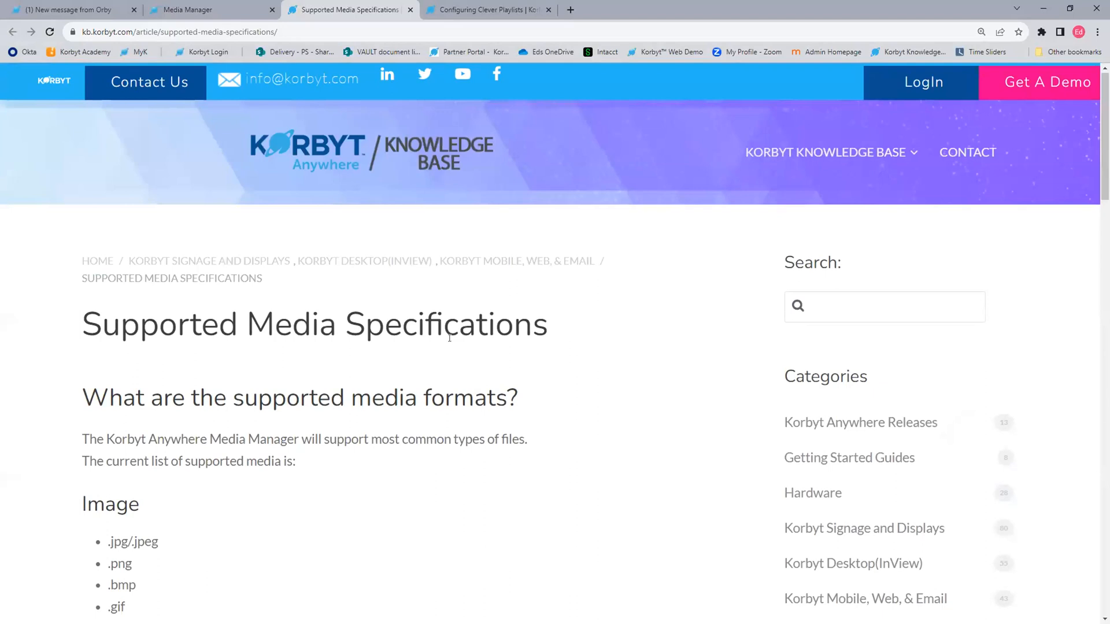
- Read through the supported image, audio, video and document formats in the Supported Media Specifications article
{"action": "scroll", "coordinate": [449, 338], "scroll_direction": "down", "scroll_amount": 2}
{"action": "scroll", "coordinate": [427, 349], "scroll_direction": "down", "scroll_amount": 5}
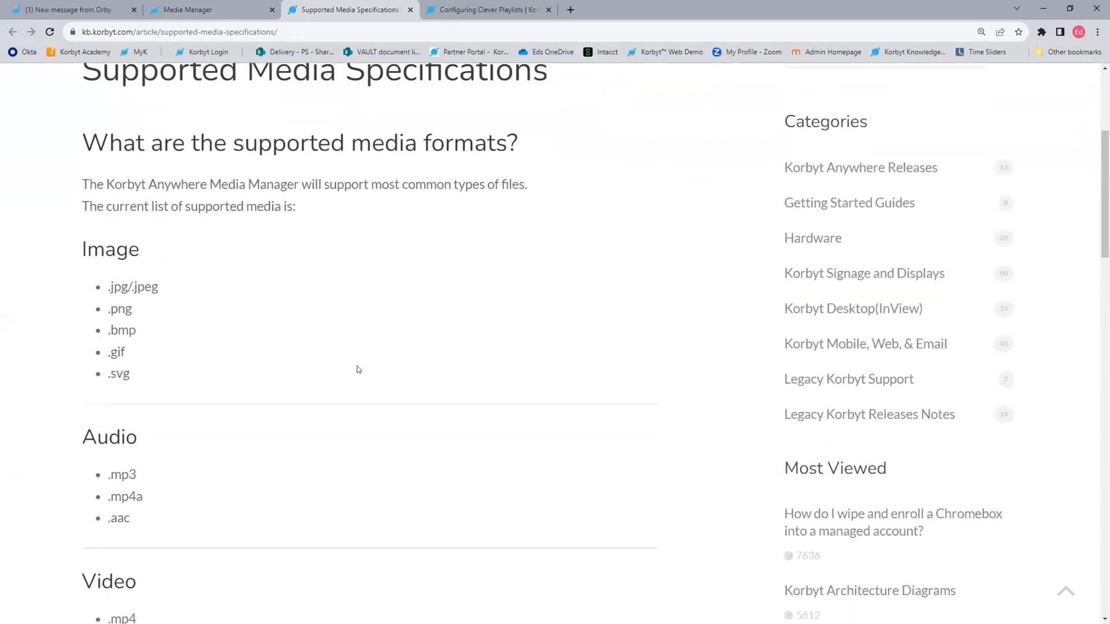
{"action": "scroll", "coordinate": [358, 370], "scroll_direction": "down", "scroll_amount": 1}
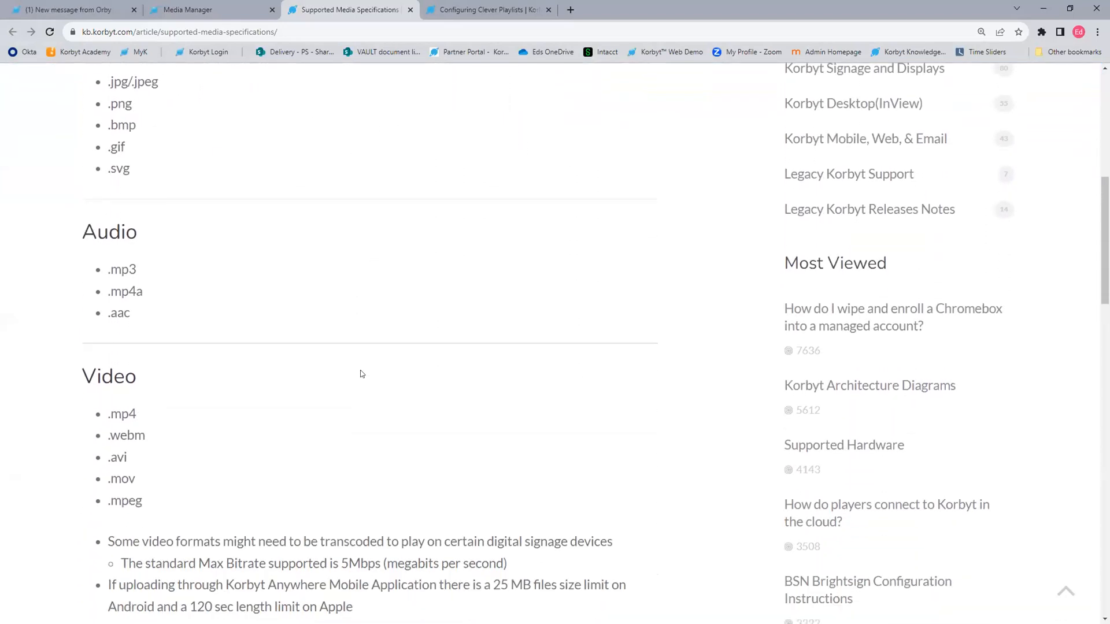
{"action": "scroll", "coordinate": [362, 374], "scroll_direction": "down", "scroll_amount": 4}
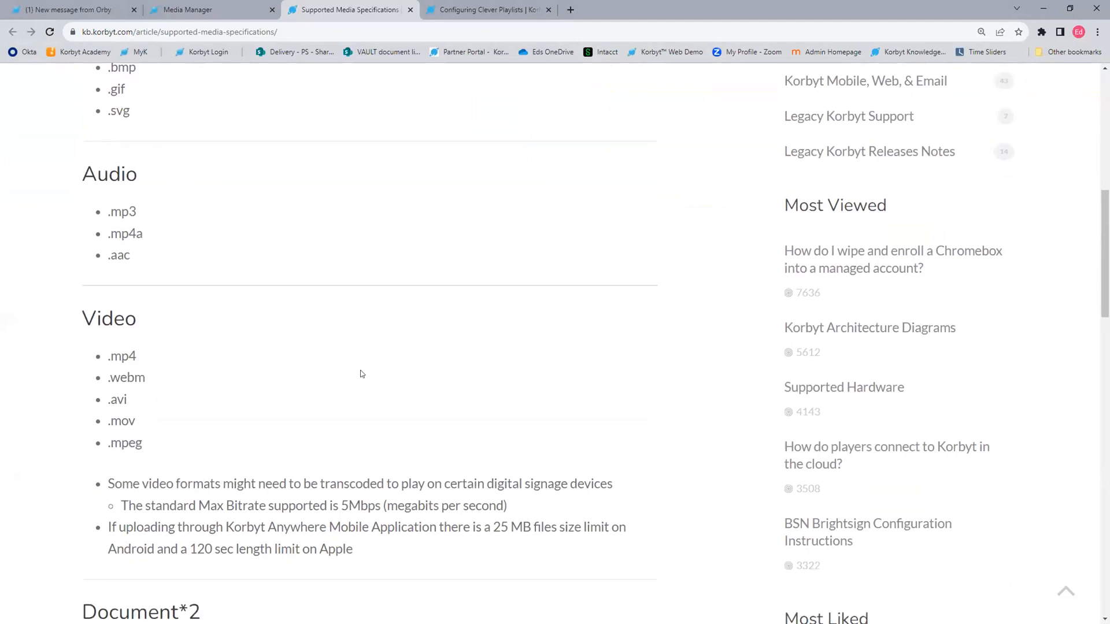
{"action": "scroll", "coordinate": [362, 376], "scroll_direction": "down", "scroll_amount": 6}
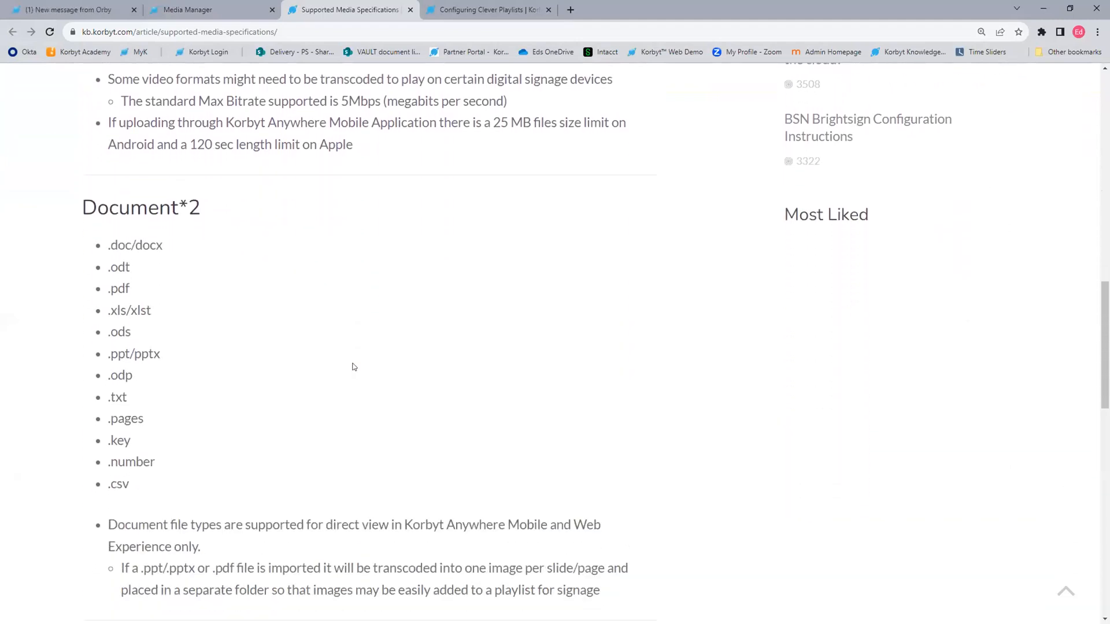
{"action": "scroll", "coordinate": [231, 255], "scroll_direction": "up", "scroll_amount": 3}
{"action": "scroll", "coordinate": [226, 198], "scroll_direction": "up", "scroll_amount": 1}
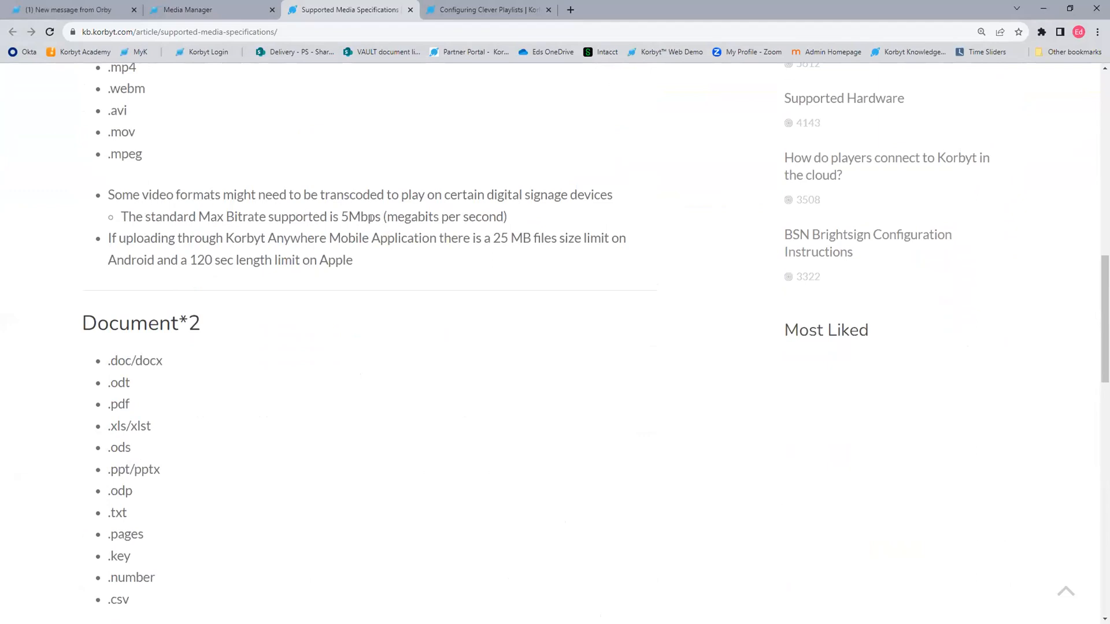
- Examine the maximum video bitrate and PowerPoint import notes in the article, return to the Media Manager, and close the import dialog
{"action": "left_click_drag", "start_coordinate": [380, 218], "coordinate": [217, 209]}
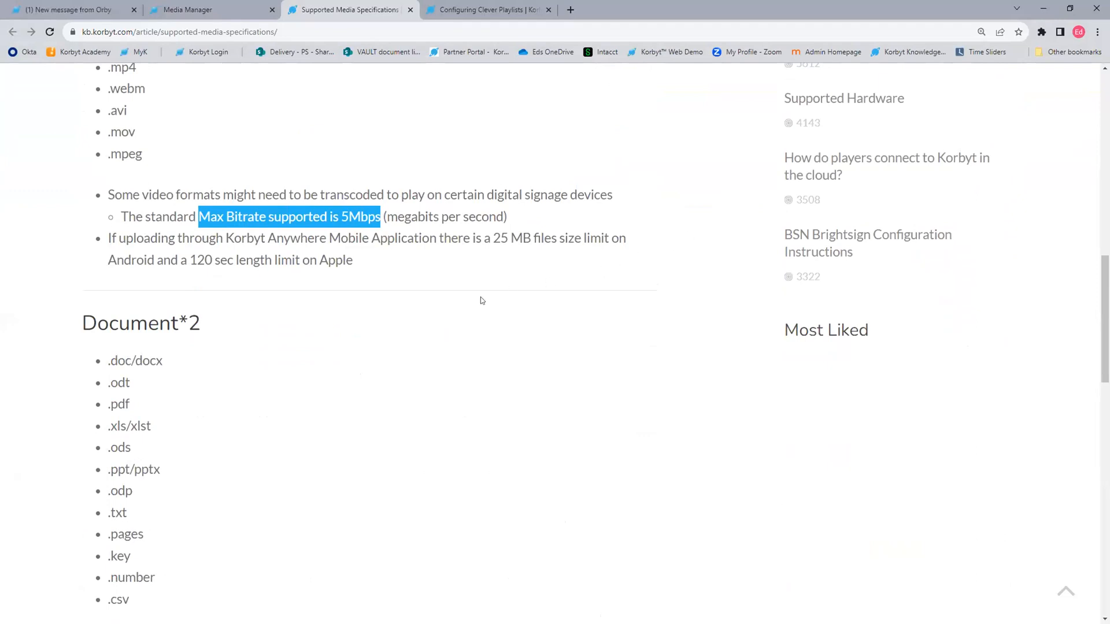
{"action": "scroll", "coordinate": [482, 300], "scroll_direction": "down", "scroll_amount": 5}
{"action": "left_click_drag", "start_coordinate": [144, 337], "coordinate": [197, 338]}
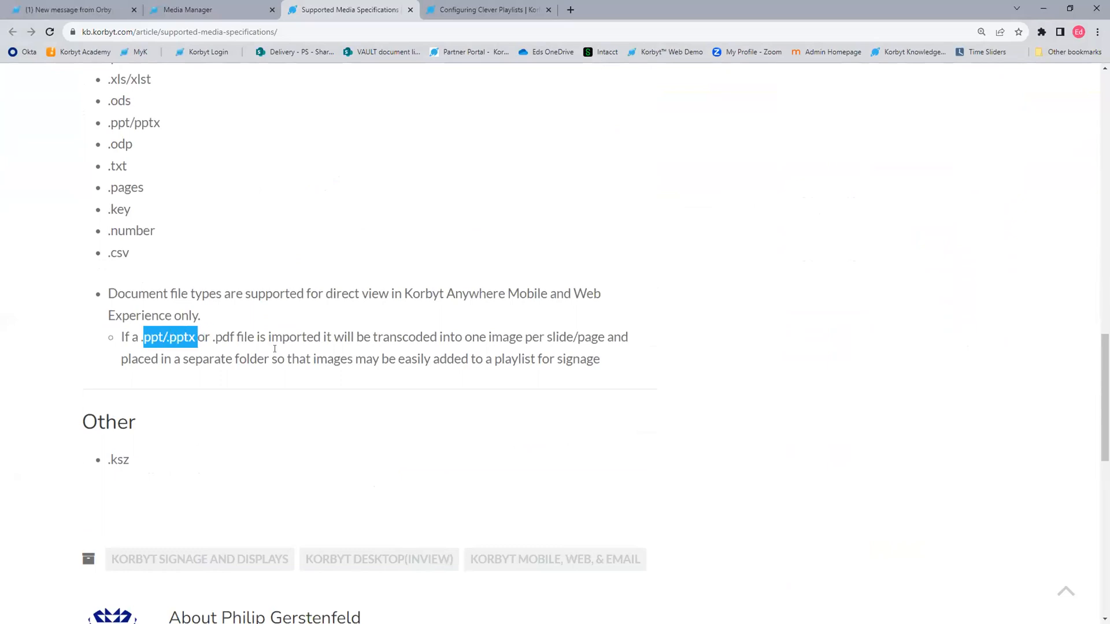
{"action": "scroll", "coordinate": [371, 351], "scroll_direction": "up", "scroll_amount": 12}
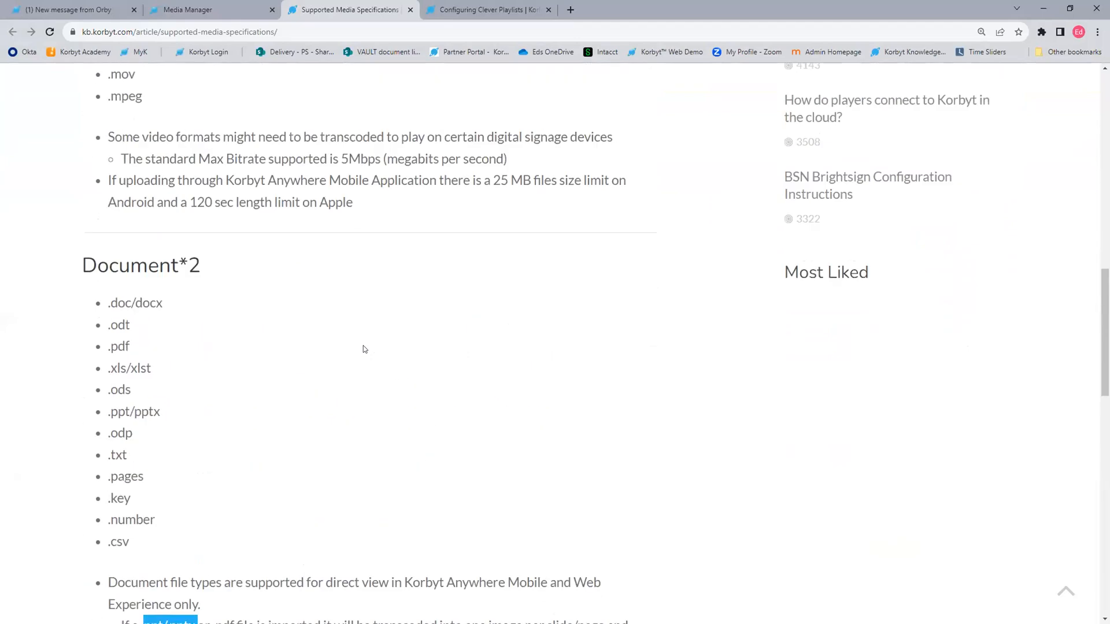
{"action": "scroll", "coordinate": [365, 349], "scroll_direction": "up", "scroll_amount": 5}
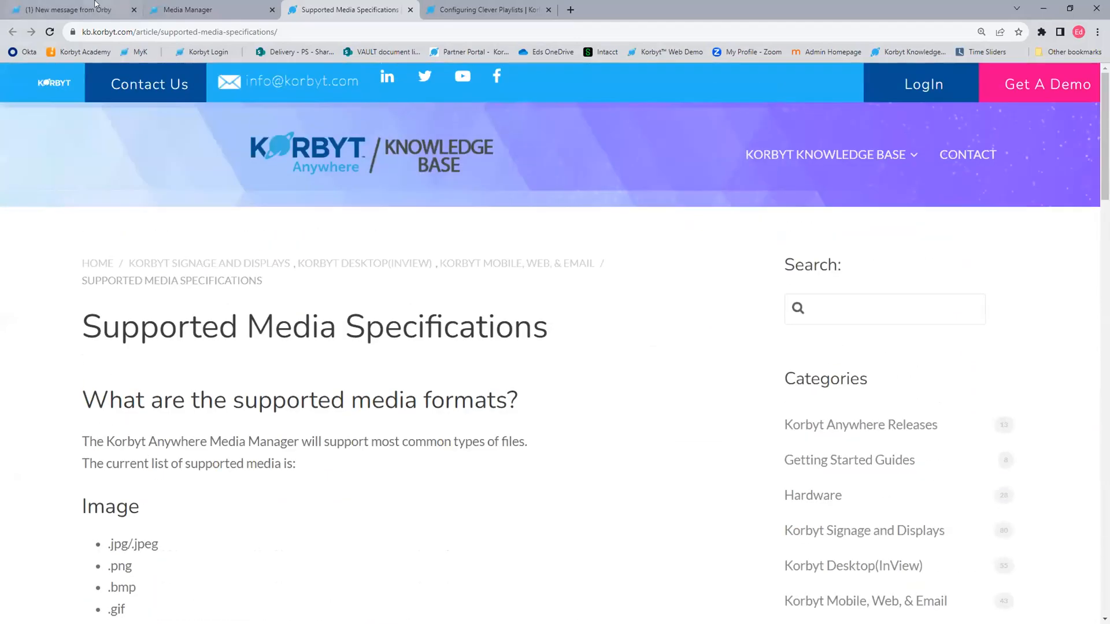
{"action": "left_click", "coordinate": [185, 10]}
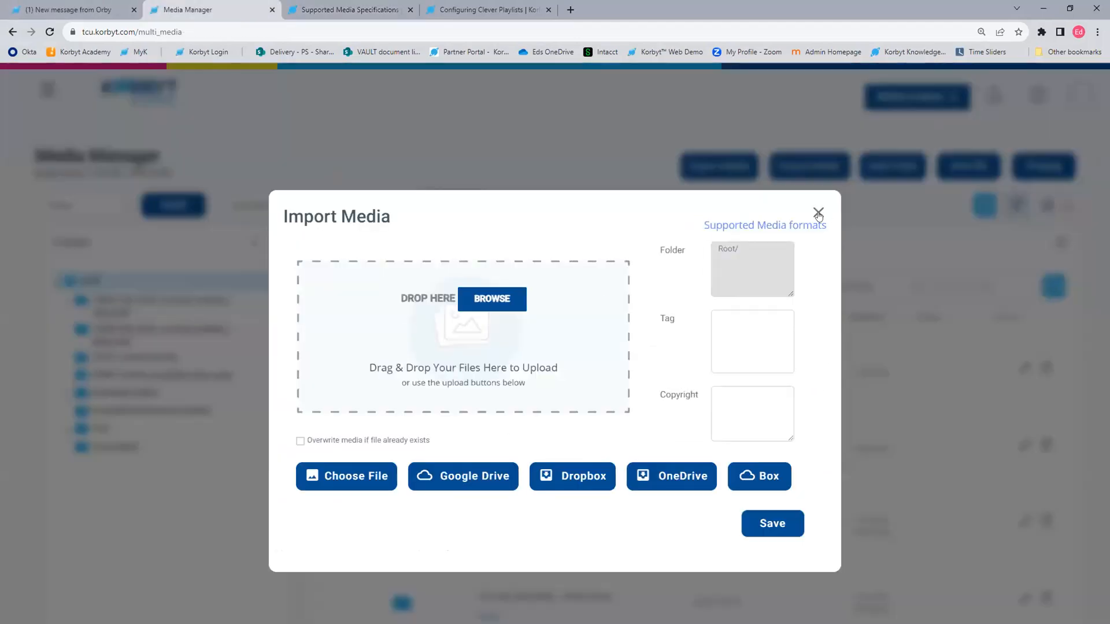
{"action": "left_click", "coordinate": [818, 212]}
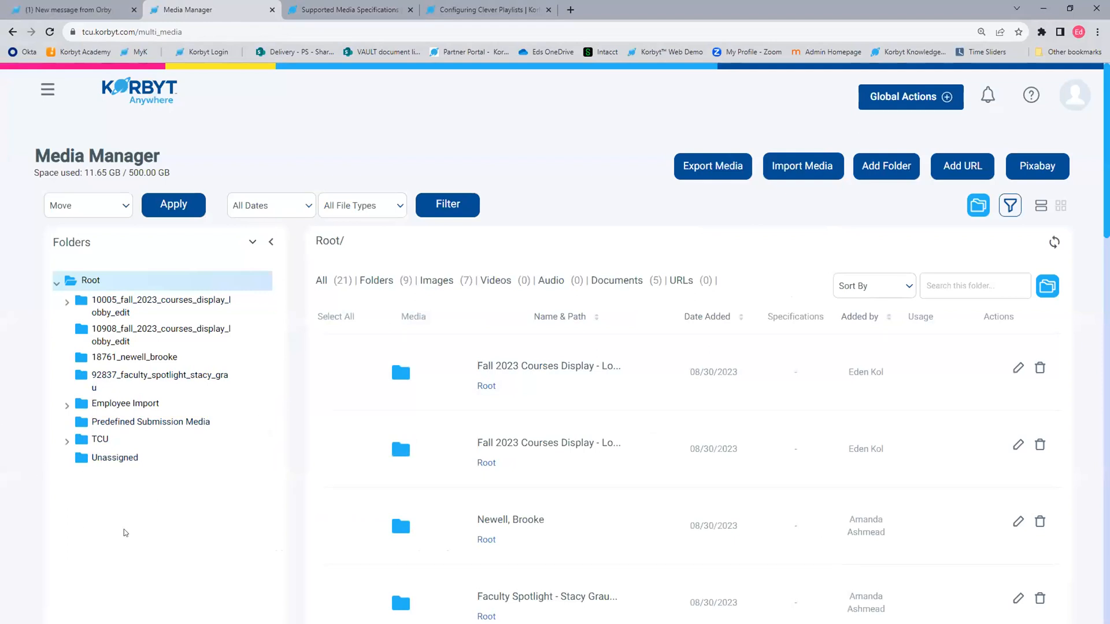
- Try to add a folder named "Korbyt Training Examples" under Root
{"action": "left_click", "coordinate": [263, 286]}
{"action": "left_click", "coordinate": [243, 284]}
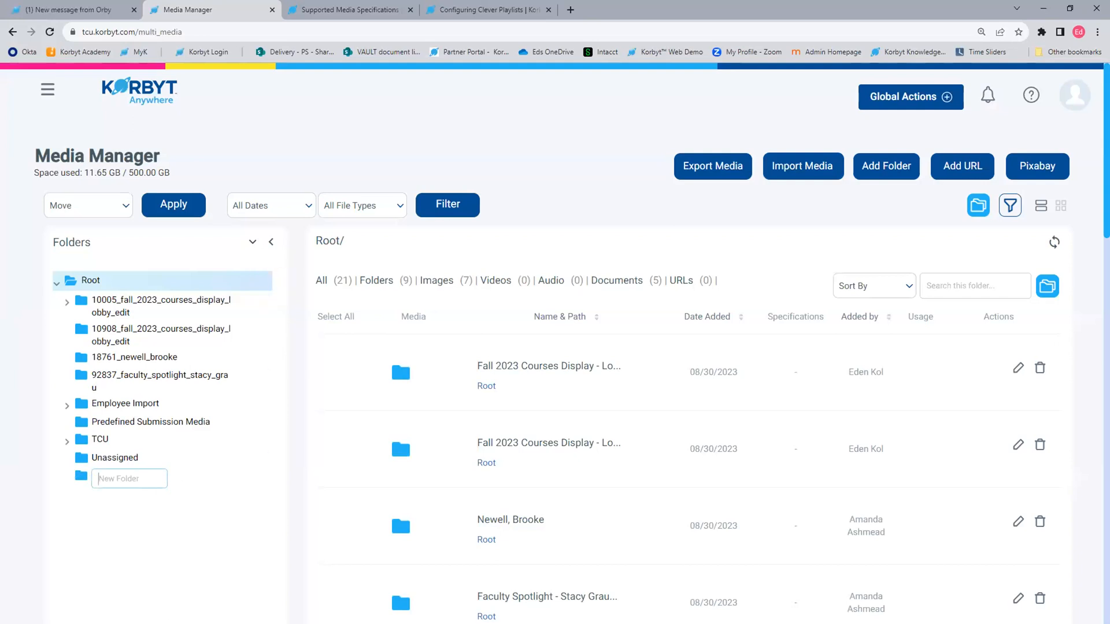
{"action": "type", "text": "Korbyt"}
{"action": "type", "text": " Training Examples"}
{"action": "key", "text": "Return"}
{"action": "left_click", "coordinate": [558, 369]}
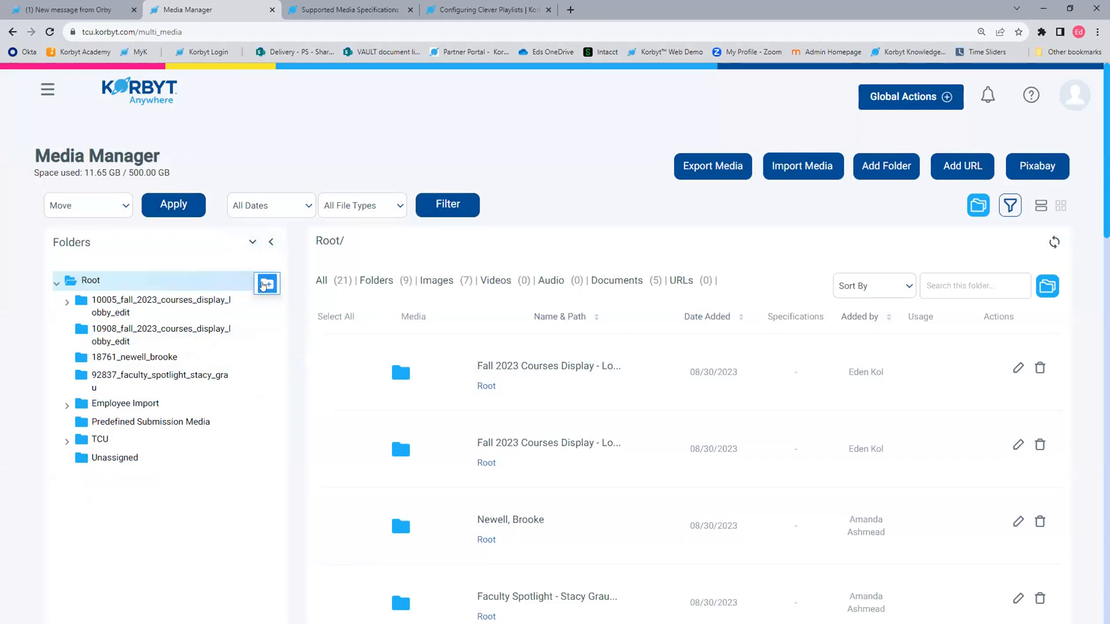
- Add a folder named "Korbyt End User Training" under Root and open it
{"action": "left_click", "coordinate": [242, 284]}
{"action": "type", "text": "Korbyt End User Training"}
{"action": "key", "text": "Return"}
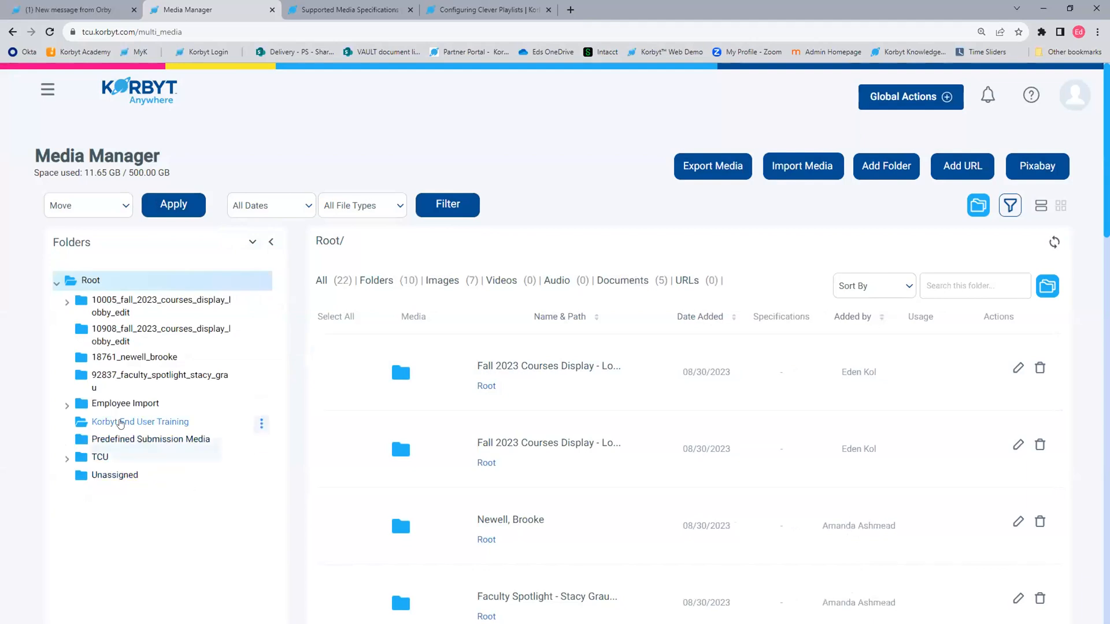
{"action": "left_click", "coordinate": [119, 422]}
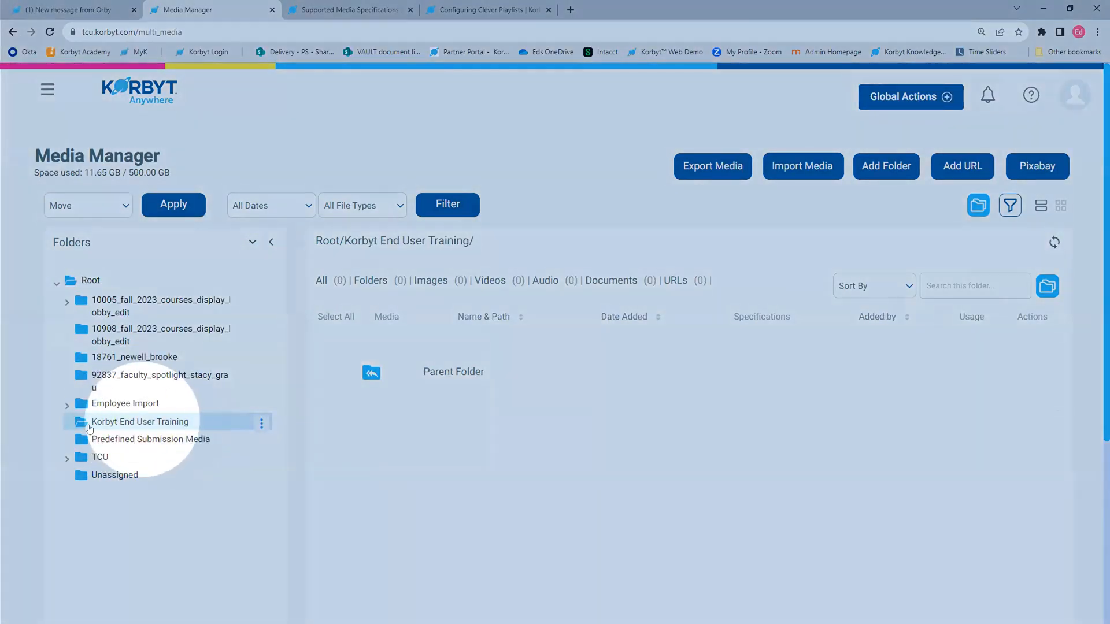
{"action": "left_click_drag", "start_coordinate": [119, 422], "coordinate": [82, 426]}
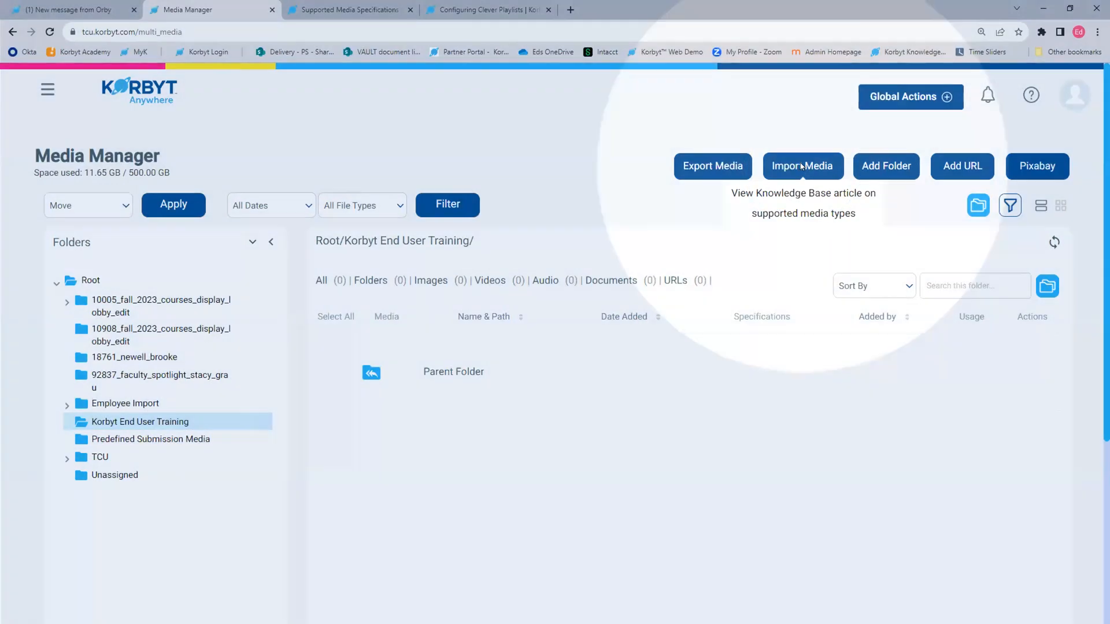
- Import the images "Dog Office 1" and "Train and Develop 1" from Media For Training Demo into the Korbyt End User Training folder
{"action": "left_click", "coordinate": [800, 169]}
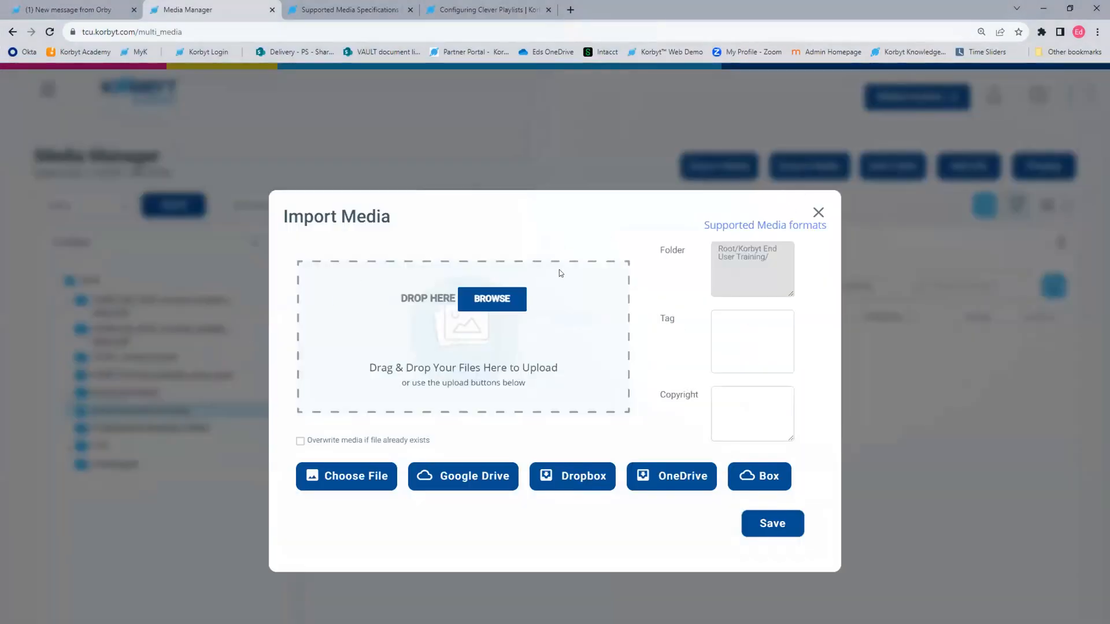
{"action": "left_click", "coordinate": [505, 299]}
{"action": "left_click", "coordinate": [135, 104]}
{"action": "left_click", "coordinate": [197, 104], "text": "ctrl"}
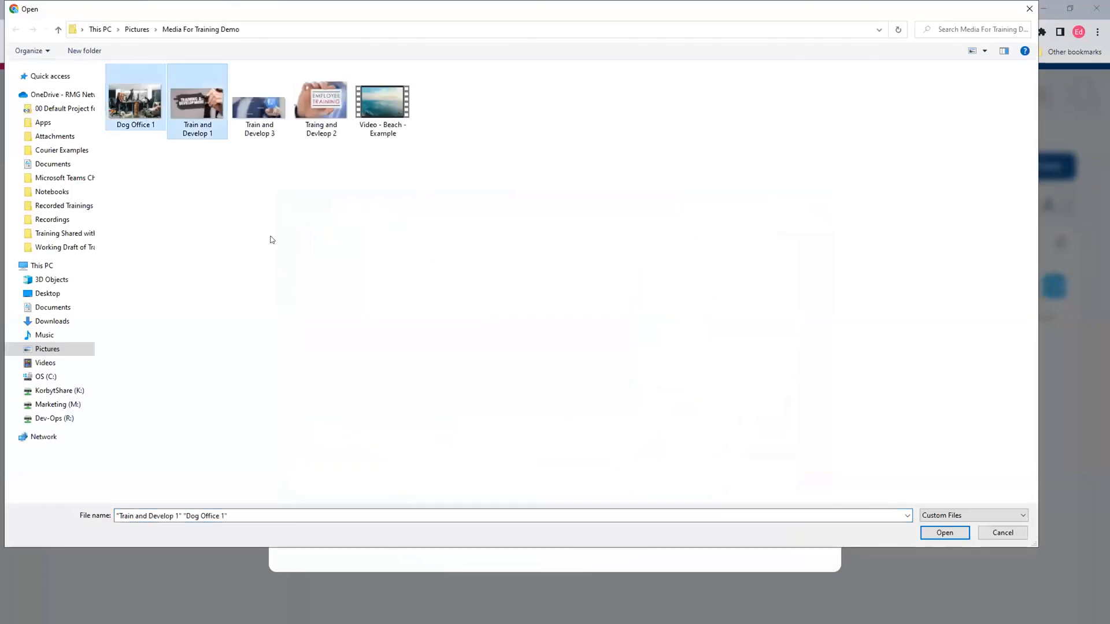
{"action": "left_click", "coordinate": [942, 532]}
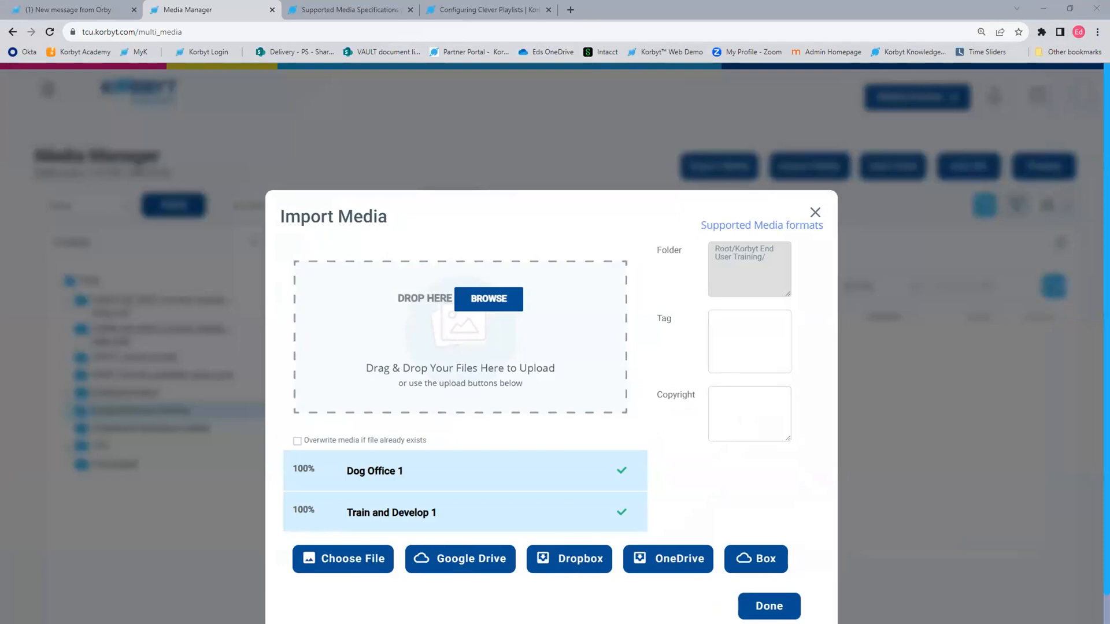
- Add the PowerPoint file "01 - TCU - Platform Overview" from the TCU folder in File Explorer to the media import
{"action": "left_click_drag", "start_coordinate": [935, 280], "coordinate": [492, 317]}
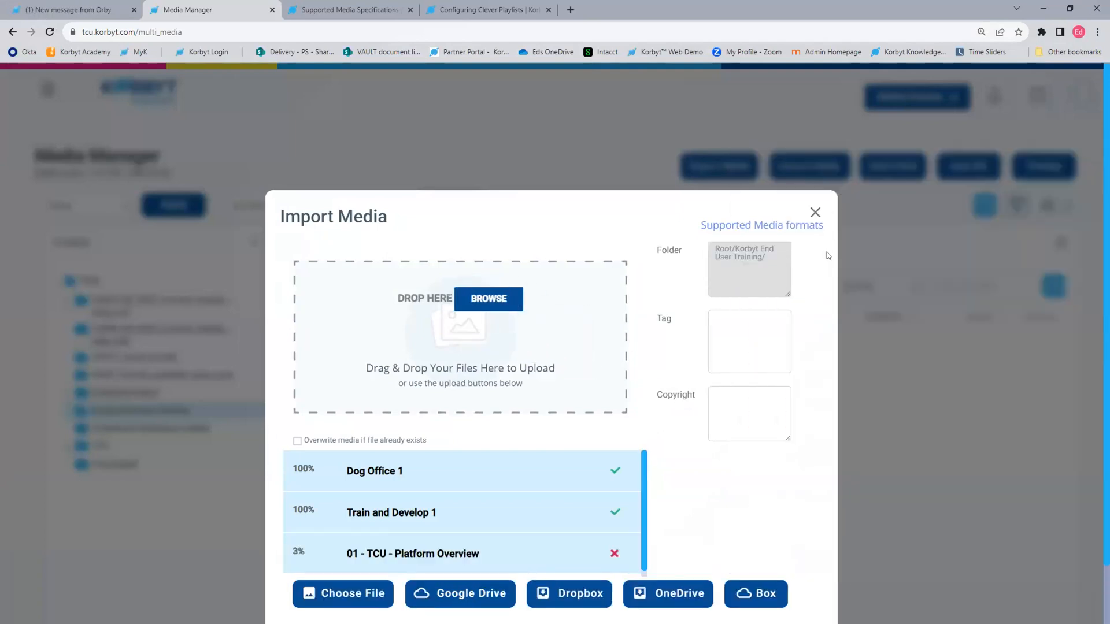
{"action": "key", "text": "alt+Tab"}
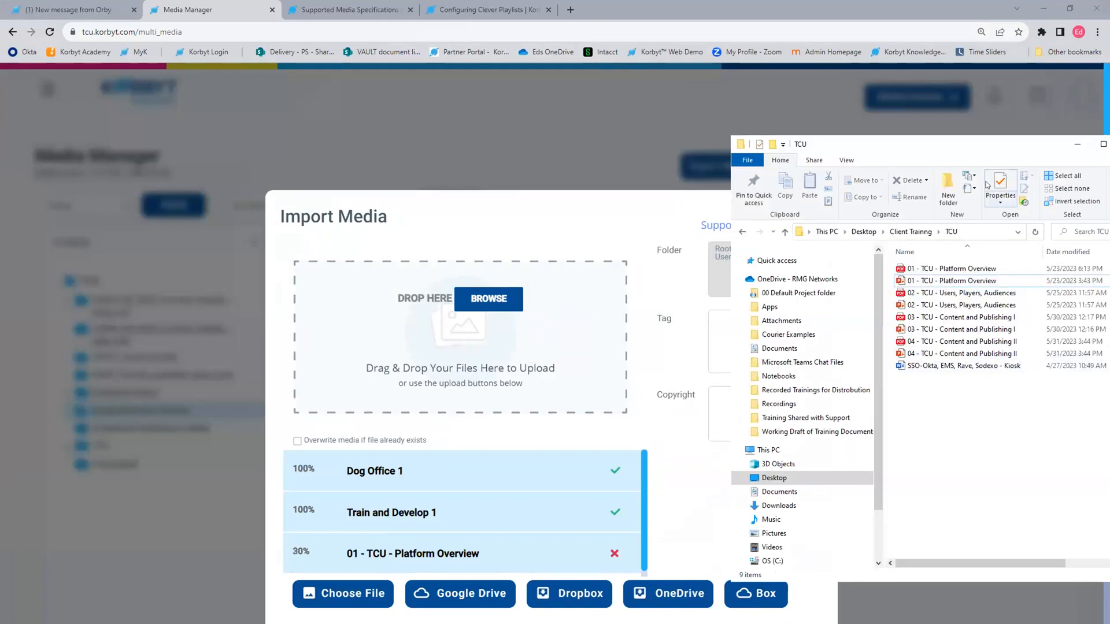
{"action": "key", "text": "alt+Tab"}
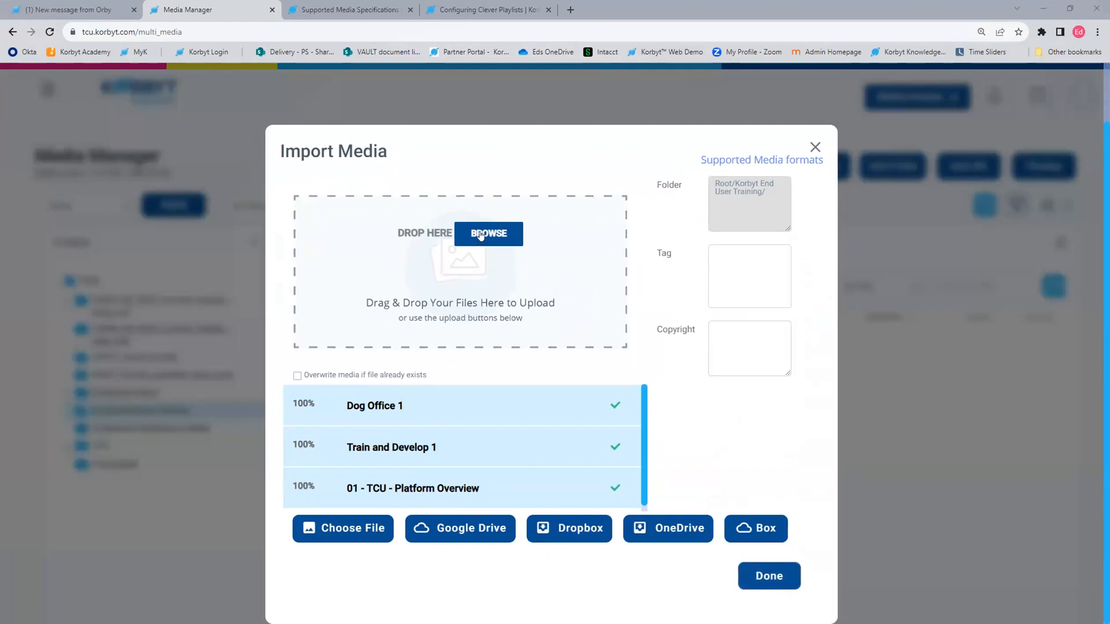
- Try to upload the "Video - Beach - Example" file from the Media For Training Demo folder
{"action": "left_click", "coordinate": [482, 233]}
{"action": "left_click", "coordinate": [385, 89]}
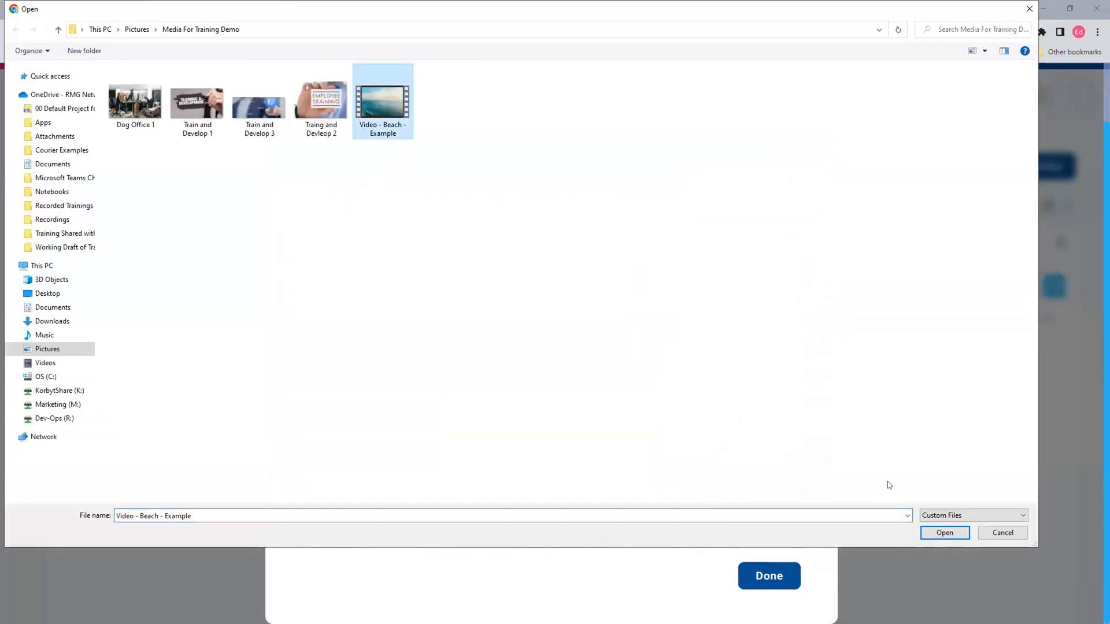
{"action": "left_click", "coordinate": [939, 532]}
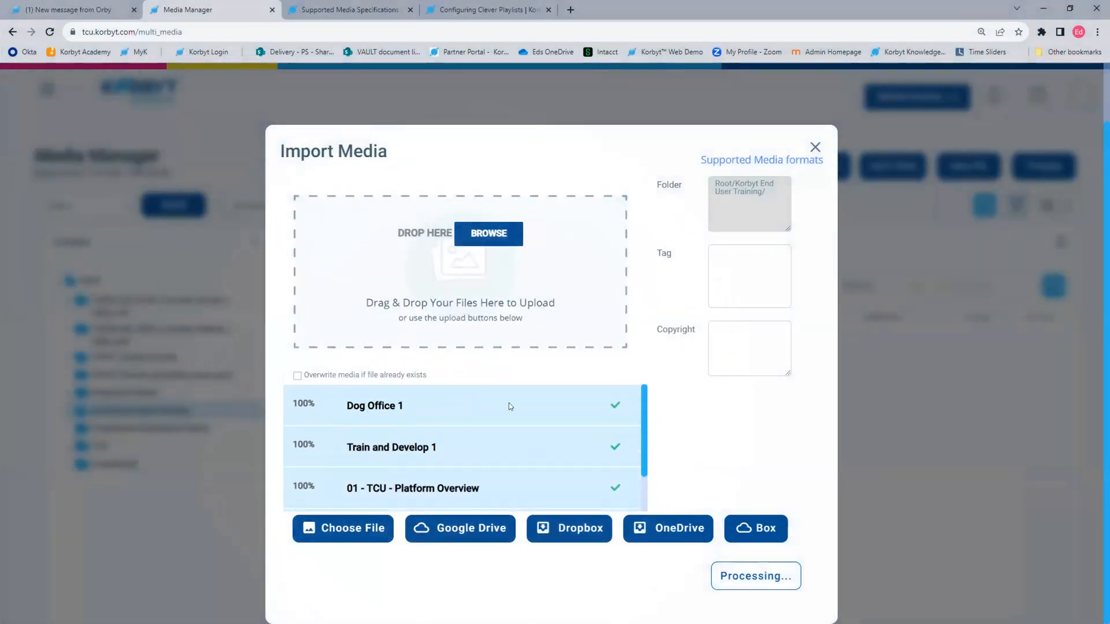
- Tag the imported media with "Korbyt Training Examples"
{"action": "left_click", "coordinate": [755, 269]}
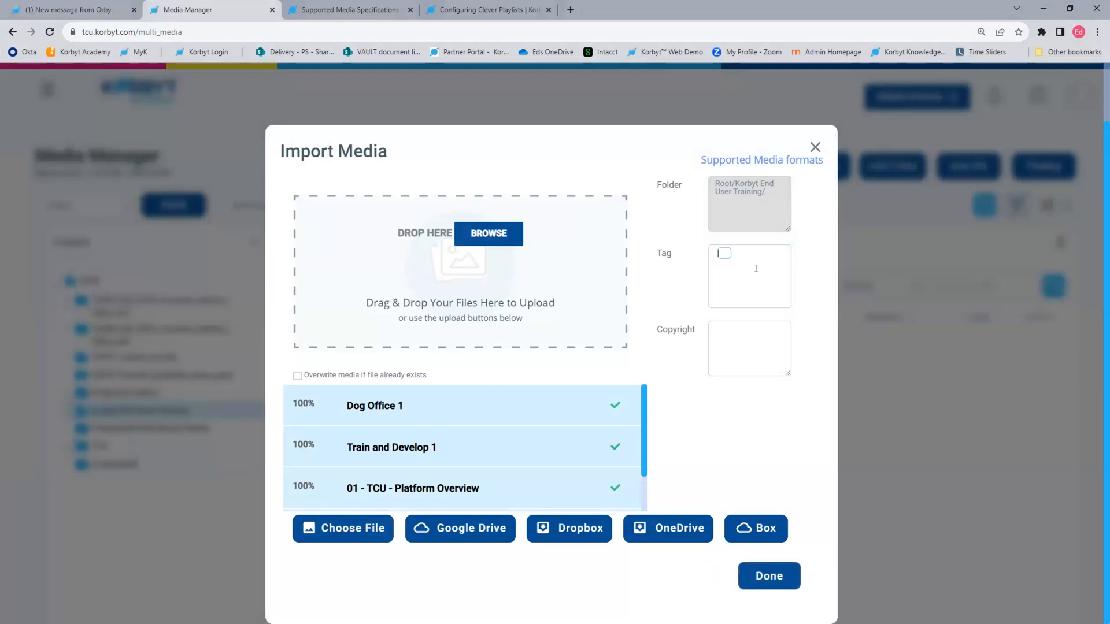
{"action": "type", "text": "Korbyt Training Examples"}
{"action": "key", "text": "Return"}
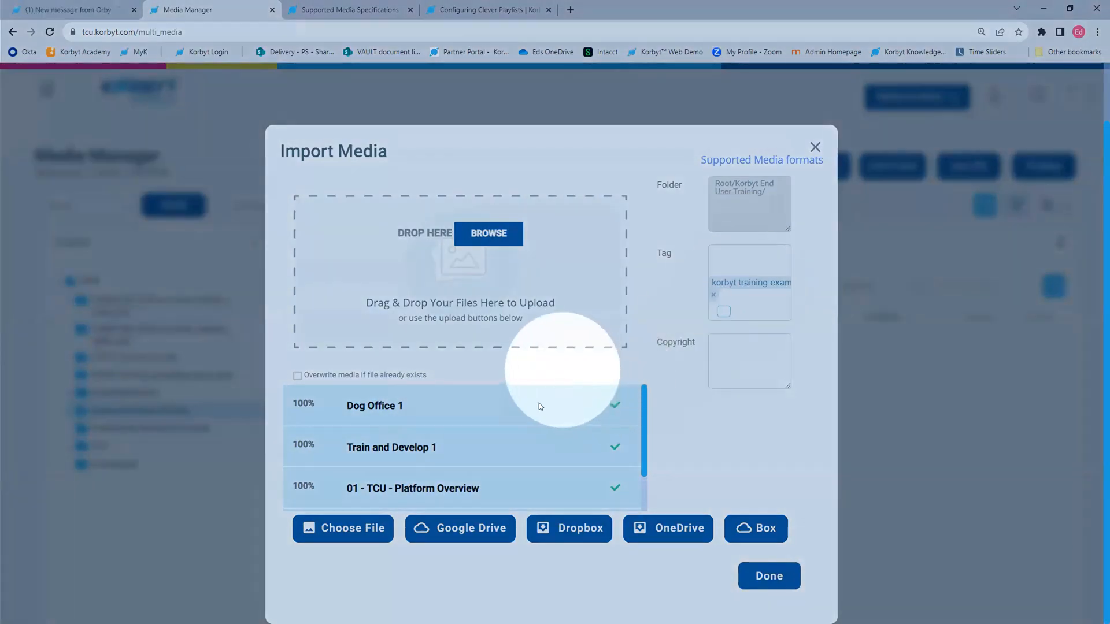
- Upload "TRANSCODED-Video - Beach - Example" from the Pictures folder and finish the media import
{"action": "scroll", "coordinate": [539, 407], "scroll_direction": "down", "scroll_amount": 1}
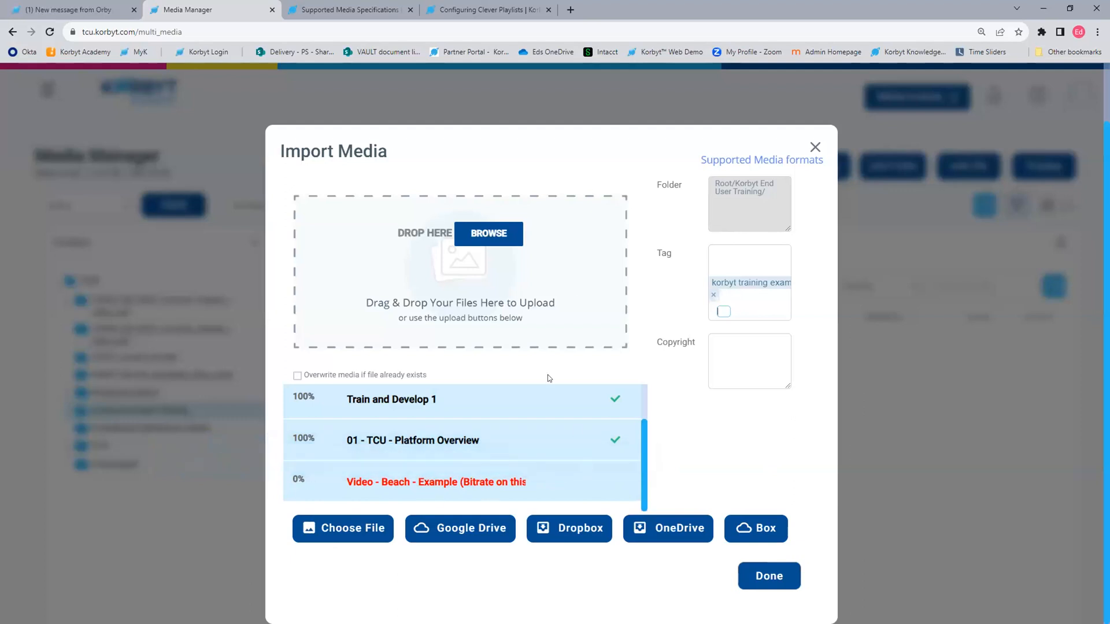
{"action": "left_click", "coordinate": [496, 237]}
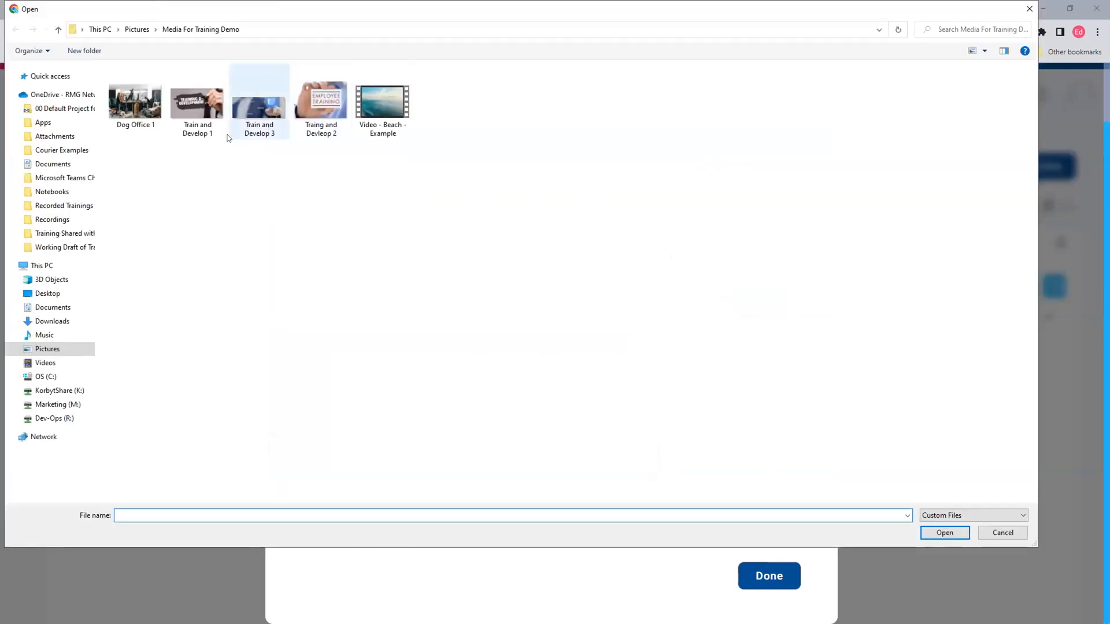
{"action": "left_click", "coordinate": [137, 28]}
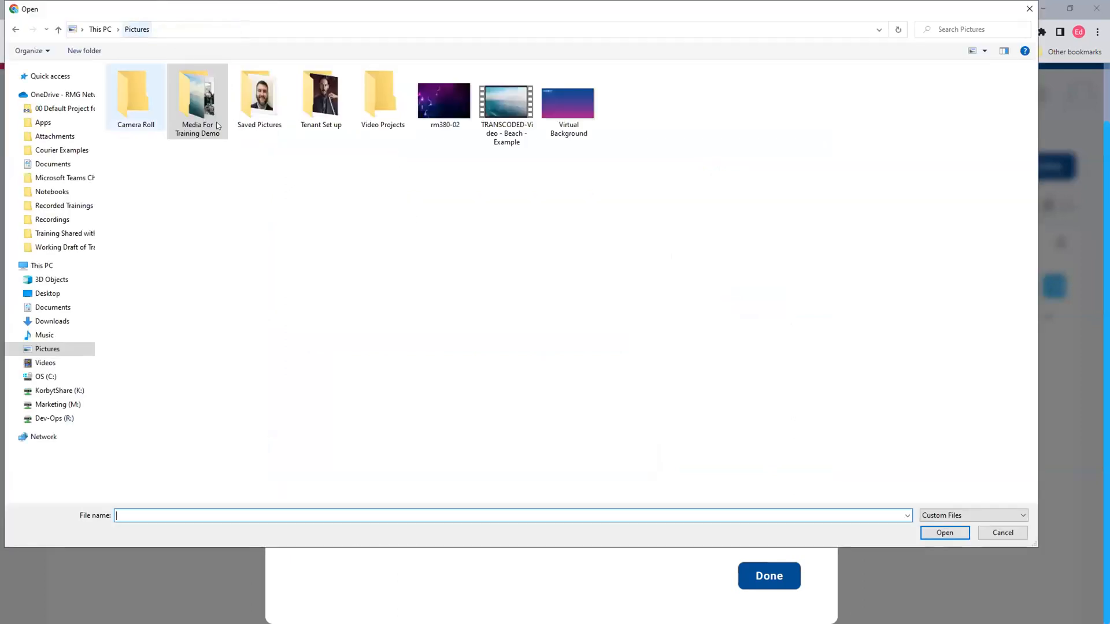
{"action": "left_click", "coordinate": [507, 108]}
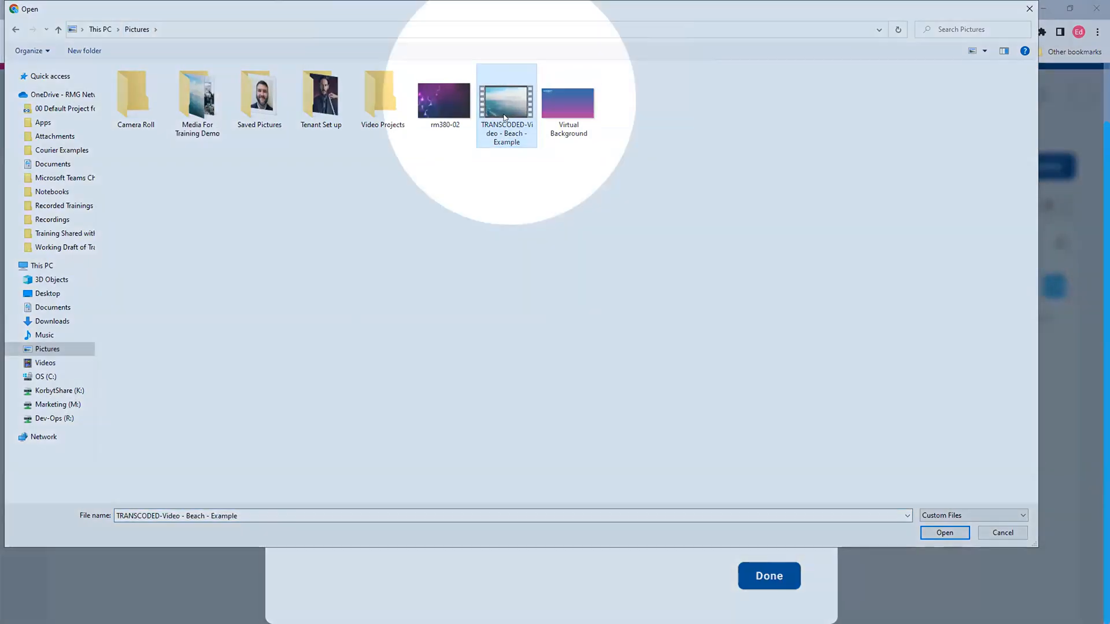
{"action": "left_click", "coordinate": [931, 532]}
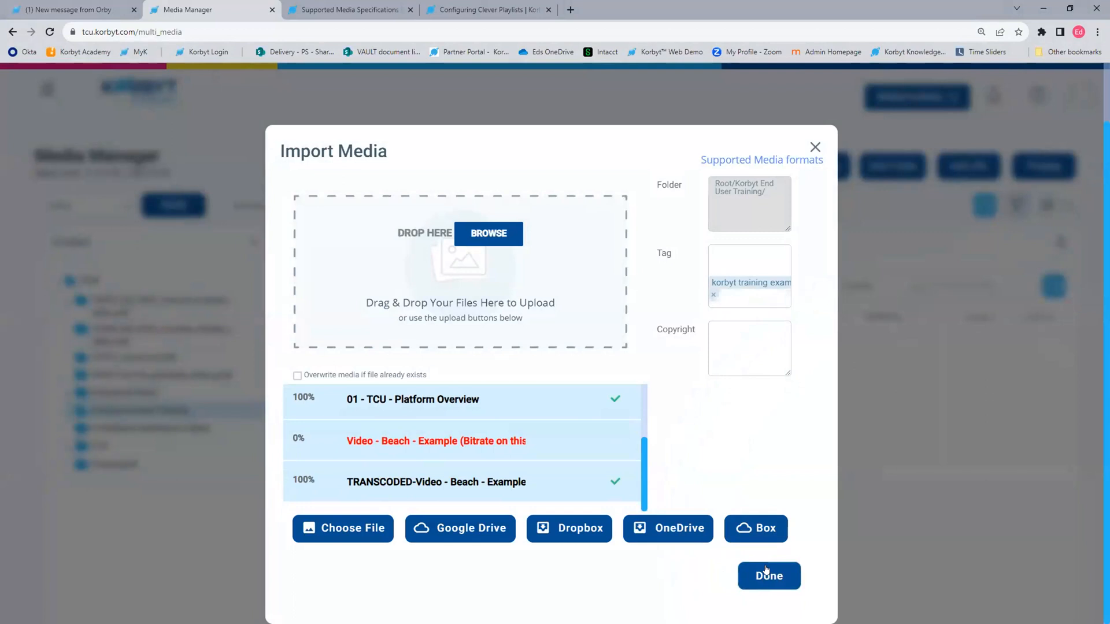
{"action": "left_click", "coordinate": [771, 567]}
- Delete the MP4 "Video - Beach - Example" from the Korbyt End User Training folder
{"action": "scroll", "coordinate": [603, 466], "scroll_direction": "down", "scroll_amount": 7}
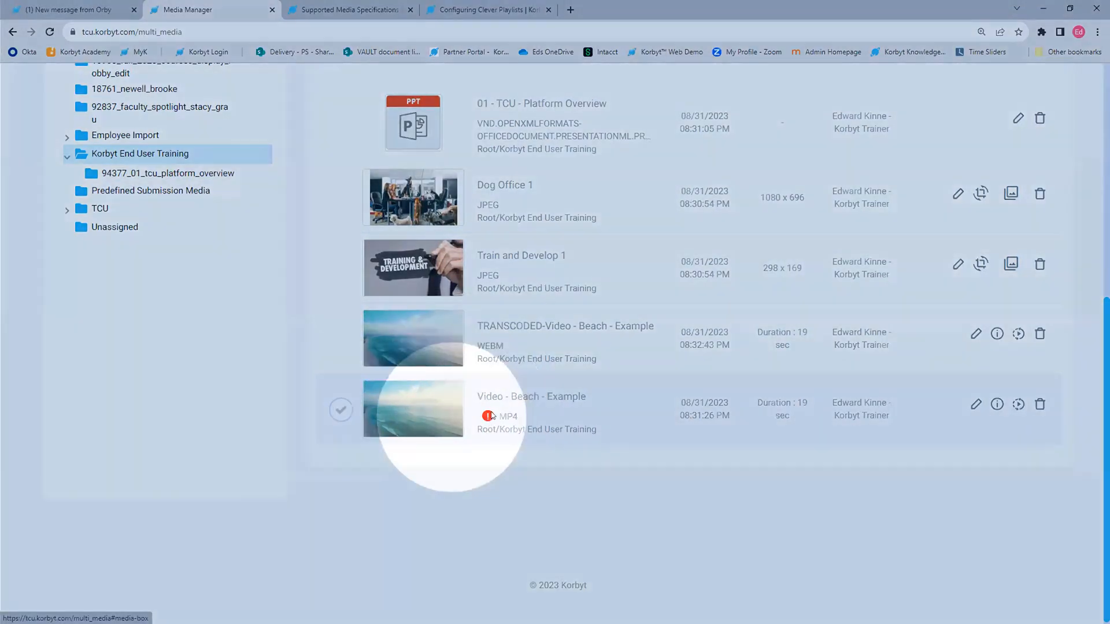
{"action": "mouse_move", "coordinate": [487, 419]}
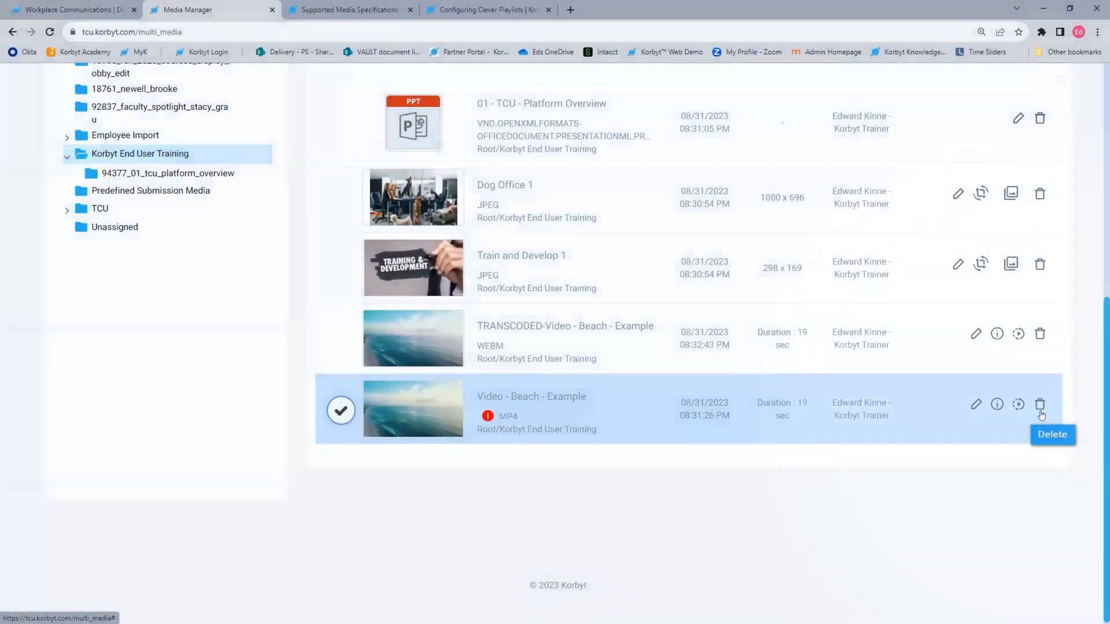
{"action": "left_click", "coordinate": [1039, 405]}
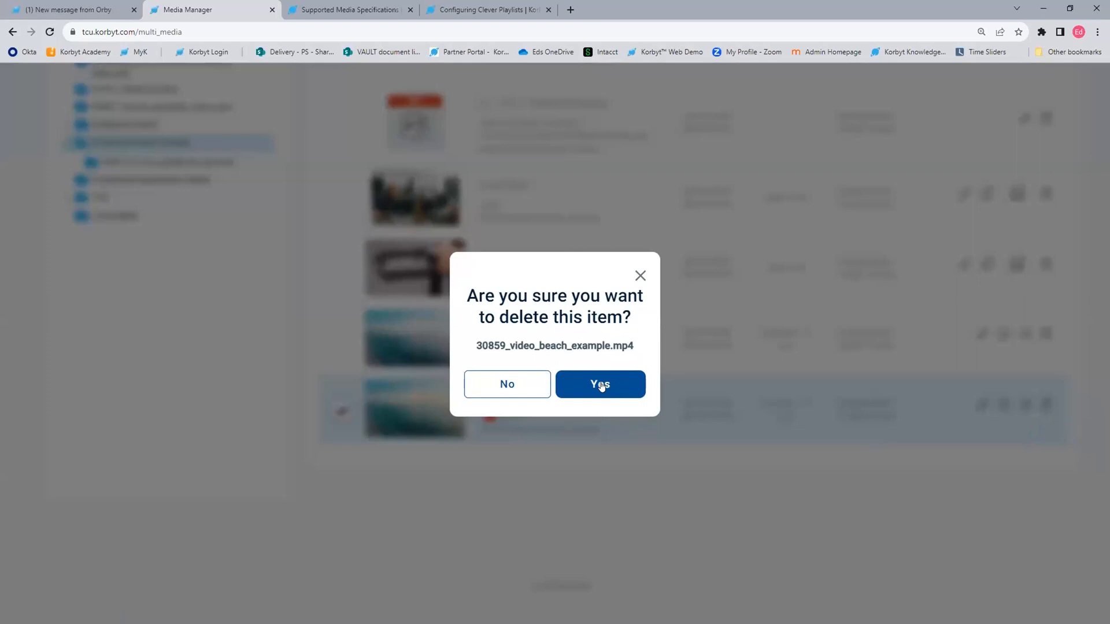
{"action": "left_click", "coordinate": [601, 385]}
{"action": "left_click", "coordinate": [537, 374]}
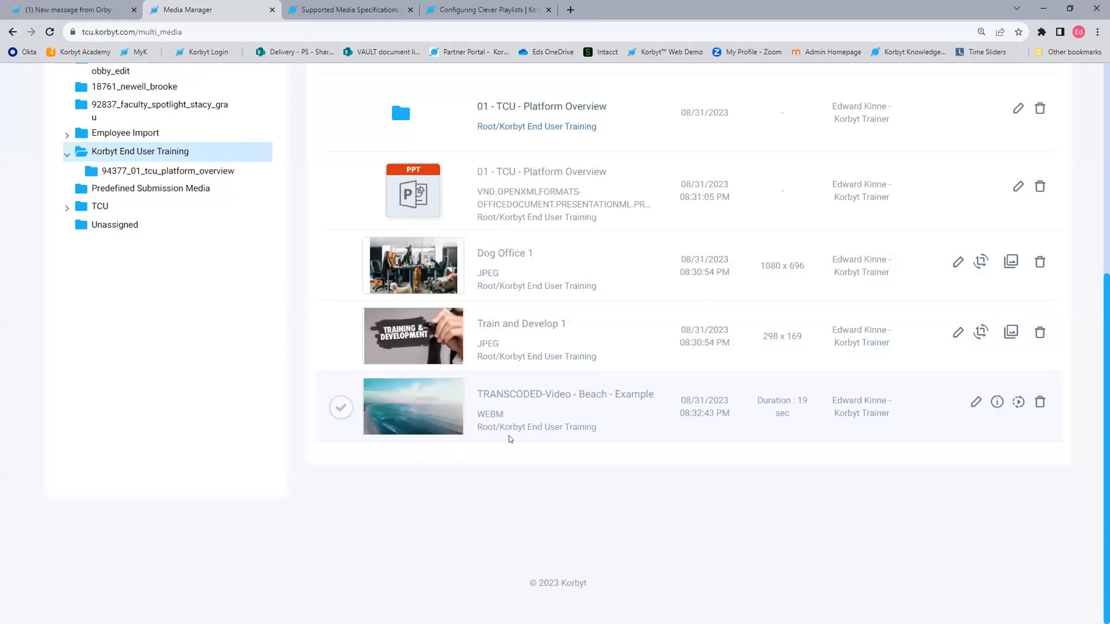
- Open the Pixabay image library, accept its license agreement, and search for "coffee" images
{"action": "scroll", "coordinate": [560, 512], "scroll_direction": "up", "scroll_amount": 2}
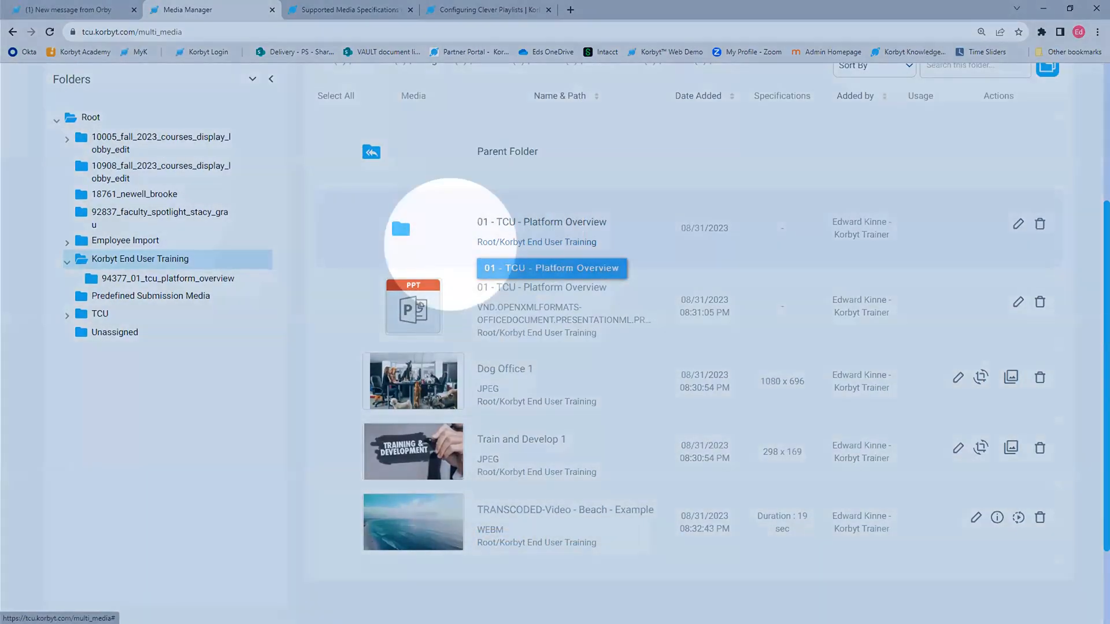
{"action": "scroll", "coordinate": [459, 395], "scroll_direction": "up", "scroll_amount": 4}
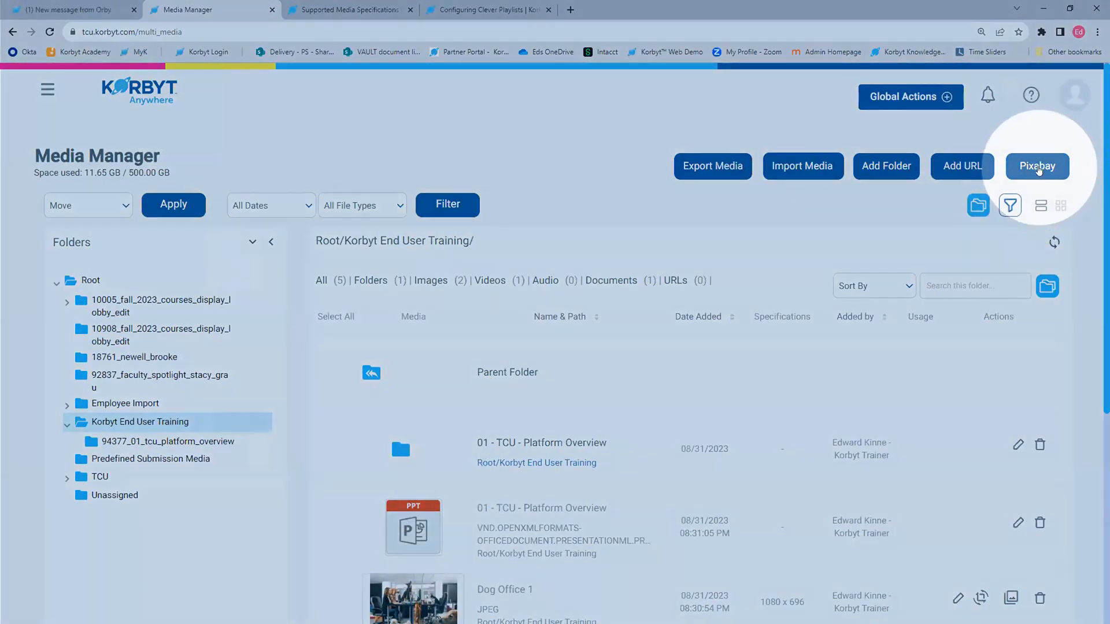
{"action": "left_click", "coordinate": [1039, 168]}
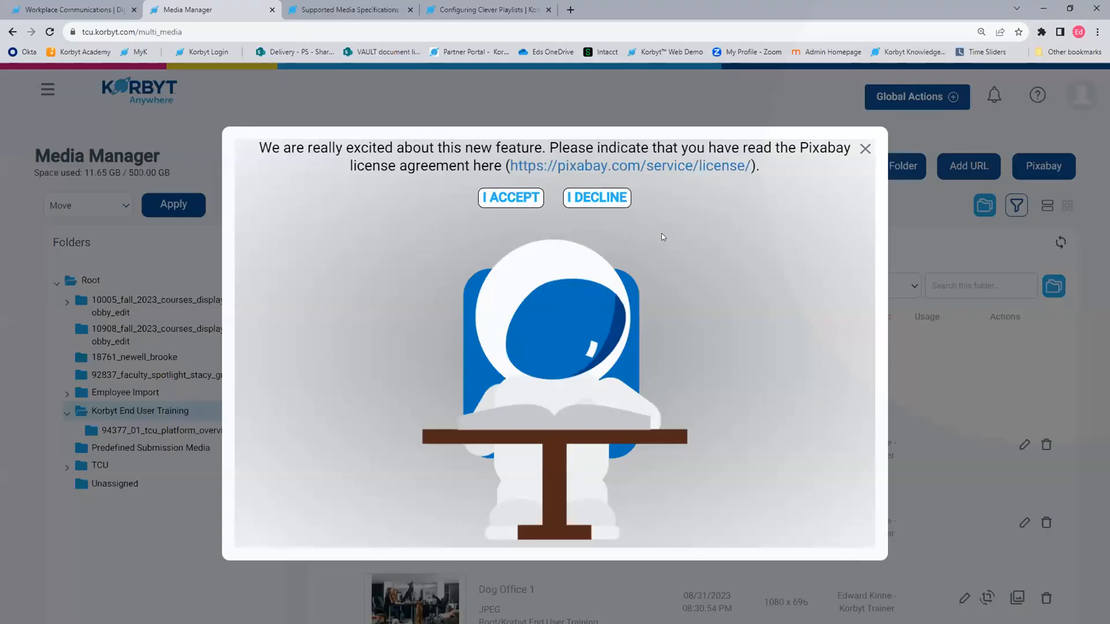
{"action": "left_click", "coordinate": [508, 200]}
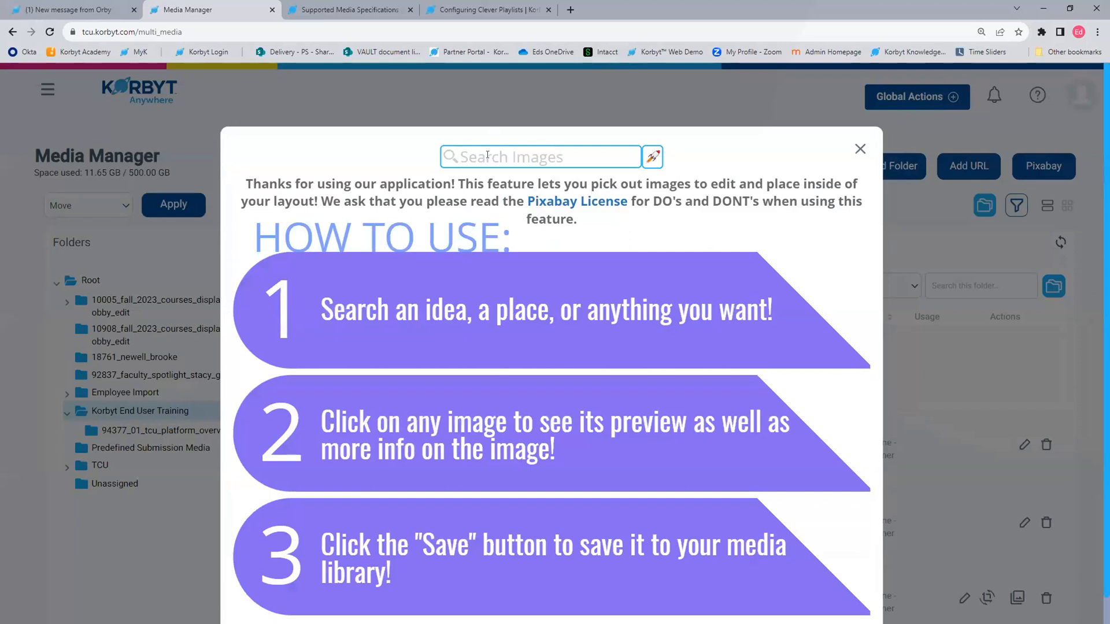
{"action": "type", "text": "coffee"}
{"action": "key", "text": "Return"}
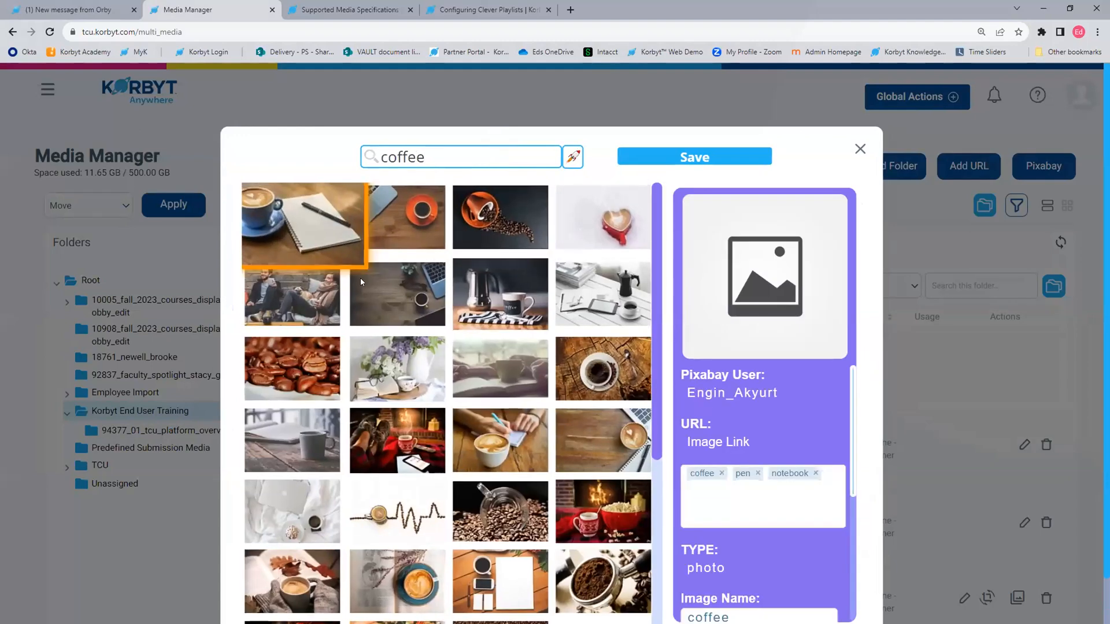
- Add the coffee beans photo to the selected coffee cup and notebook photo, and save both Pixabay images to the media library
{"action": "left_click", "coordinate": [305, 370]}
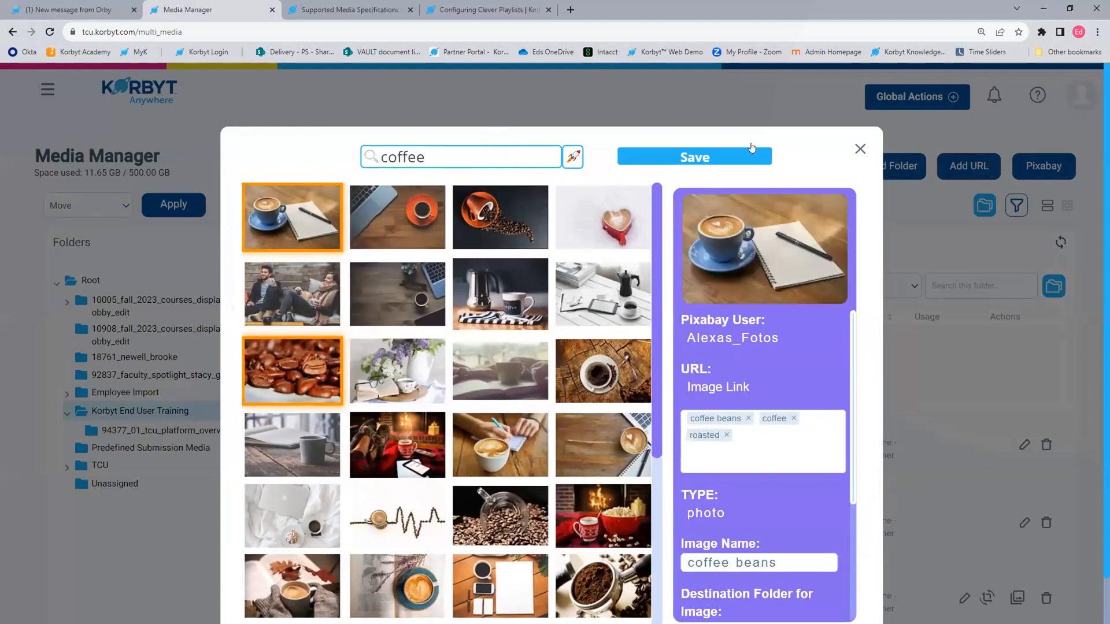
{"action": "left_click", "coordinate": [751, 155]}
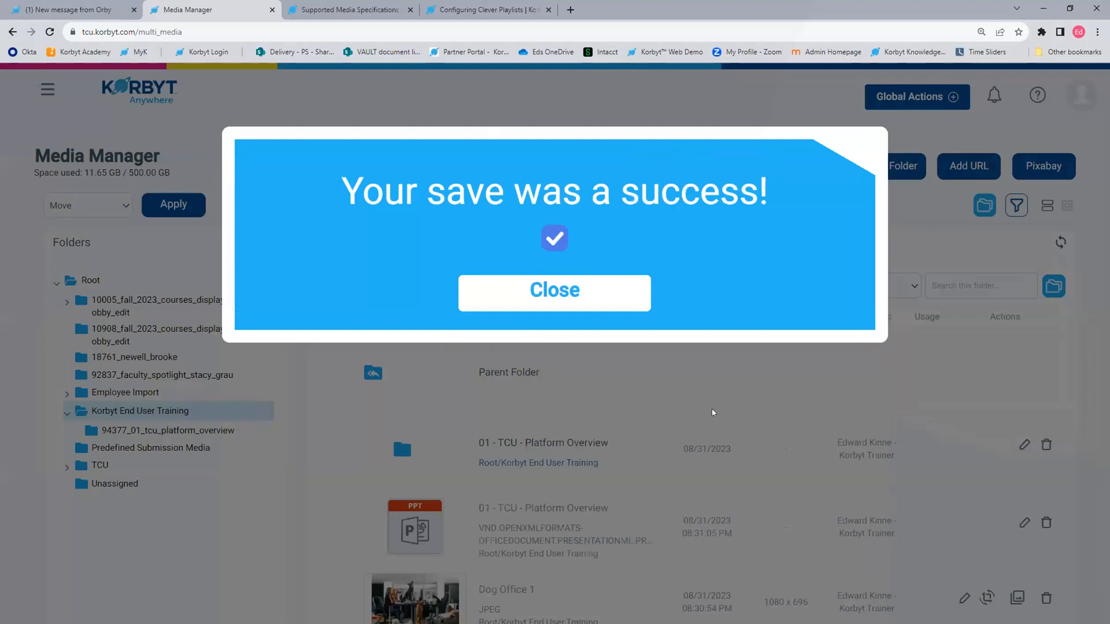
{"action": "left_click", "coordinate": [544, 300]}
- Examine the saved Pixabay images and the other media in the Korbyt End User Training folder, including their available actions
{"action": "scroll", "coordinate": [437, 479], "scroll_direction": "down", "scroll_amount": 6}
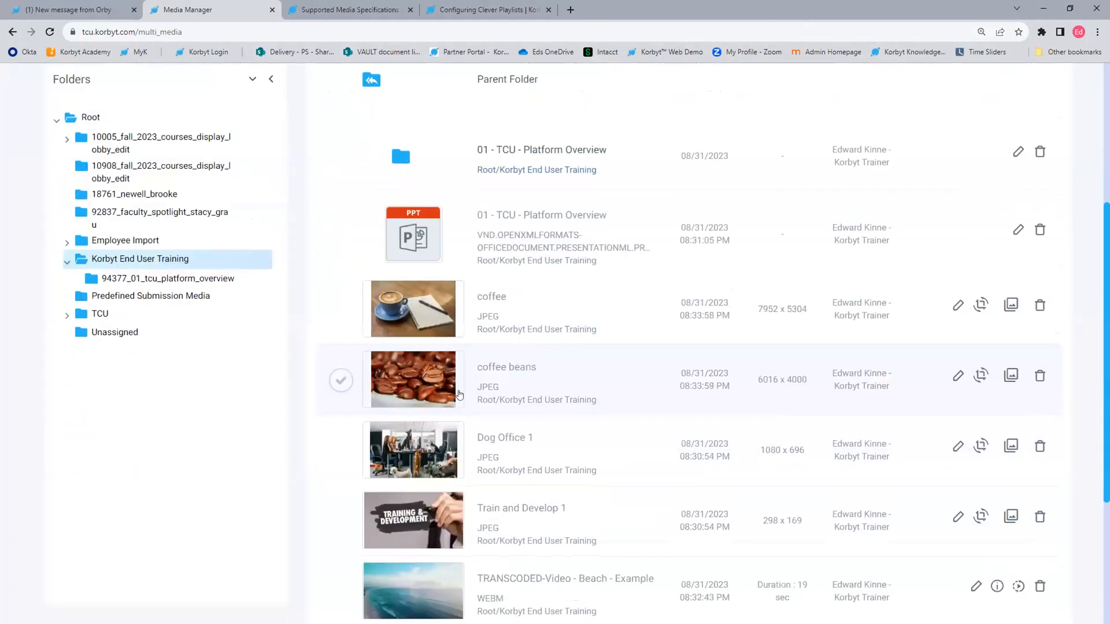
{"action": "left_click", "coordinate": [410, 311]}
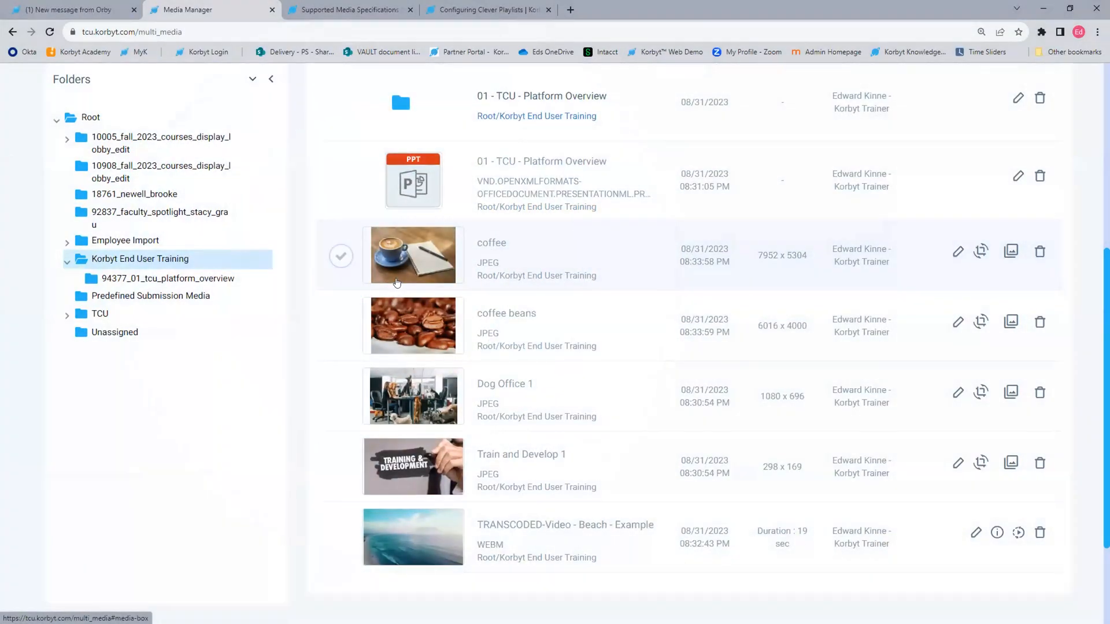
{"action": "scroll", "coordinate": [564, 384], "scroll_direction": "up", "scroll_amount": 4}
{"action": "scroll", "coordinate": [616, 299], "scroll_direction": "down", "scroll_amount": 6}
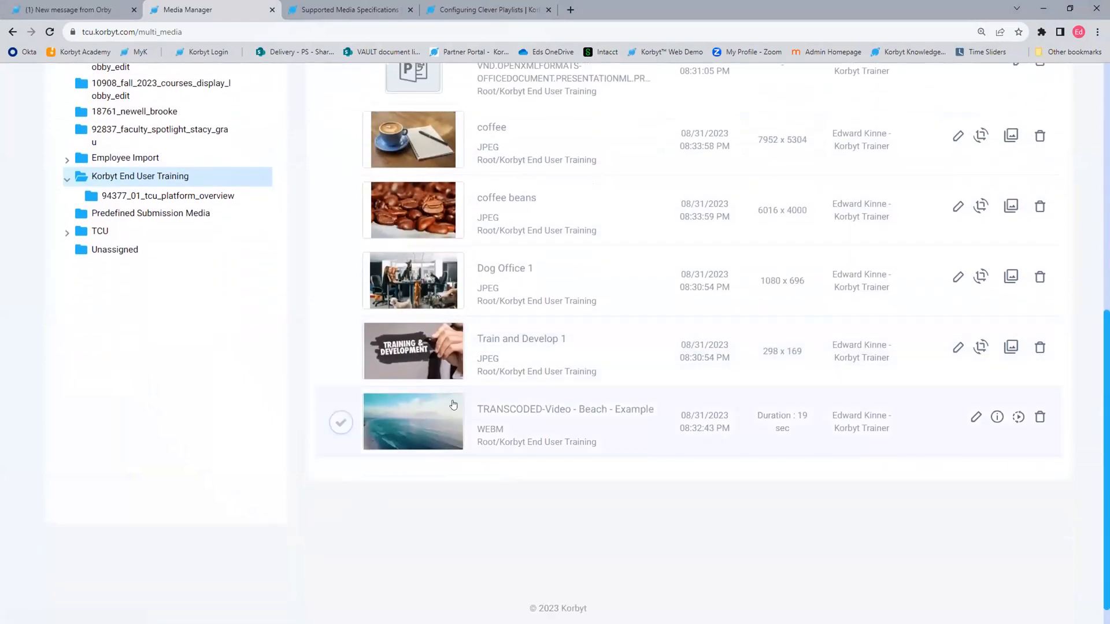
{"action": "scroll", "coordinate": [415, 183], "scroll_direction": "up", "scroll_amount": 1}
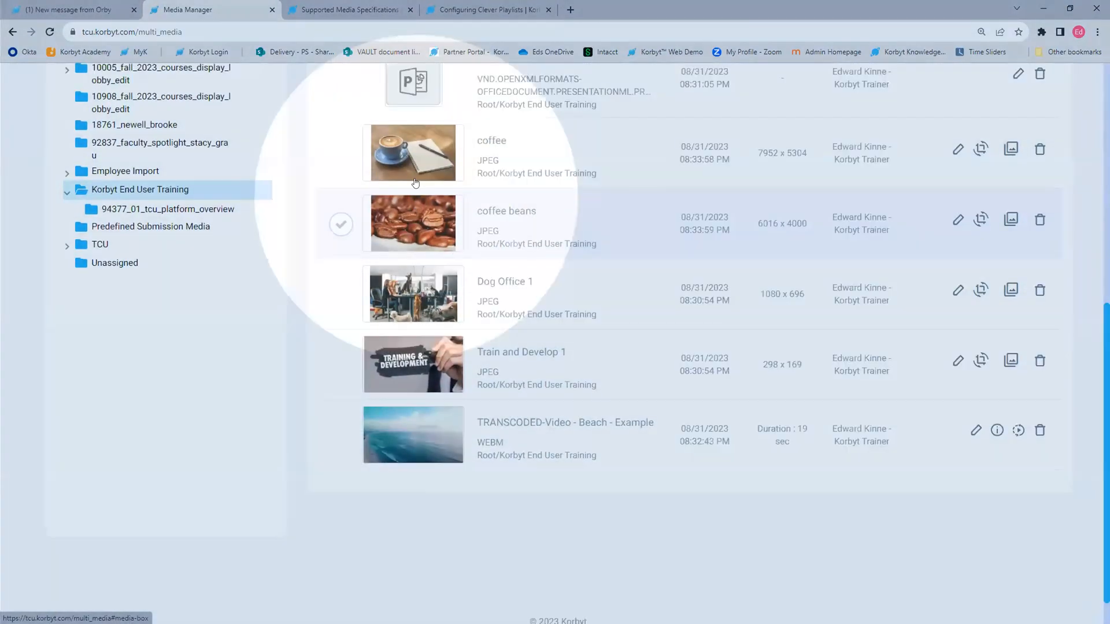
{"action": "scroll", "coordinate": [415, 183], "scroll_direction": "up", "scroll_amount": 3}
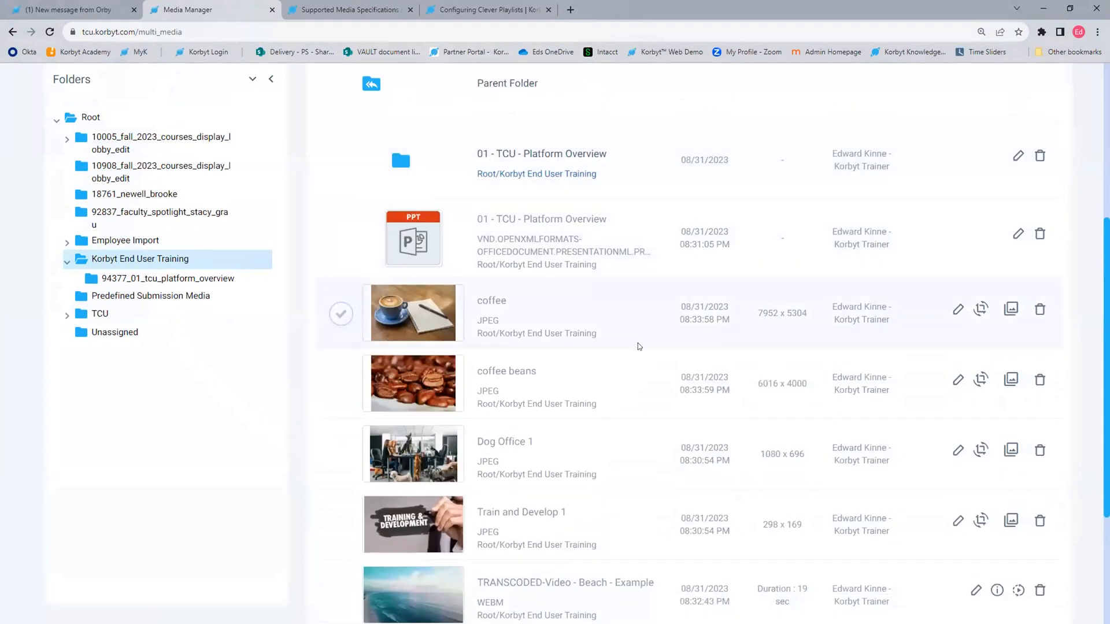
{"action": "scroll", "coordinate": [639, 346], "scroll_direction": "up", "scroll_amount": 2}
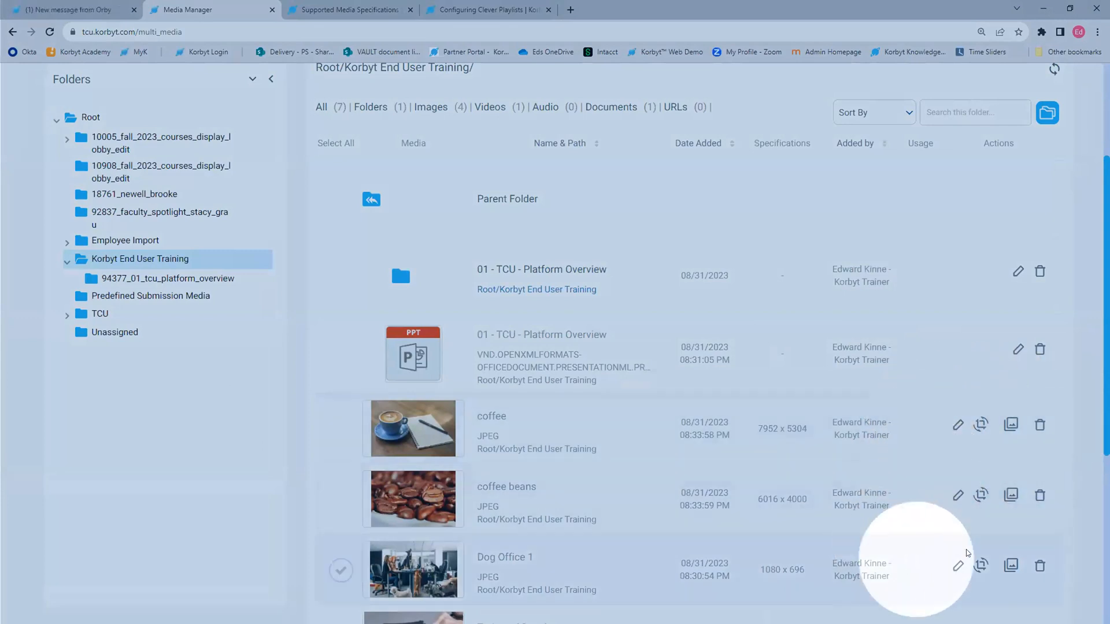
{"action": "scroll", "coordinate": [948, 508], "scroll_direction": "down", "scroll_amount": 4}
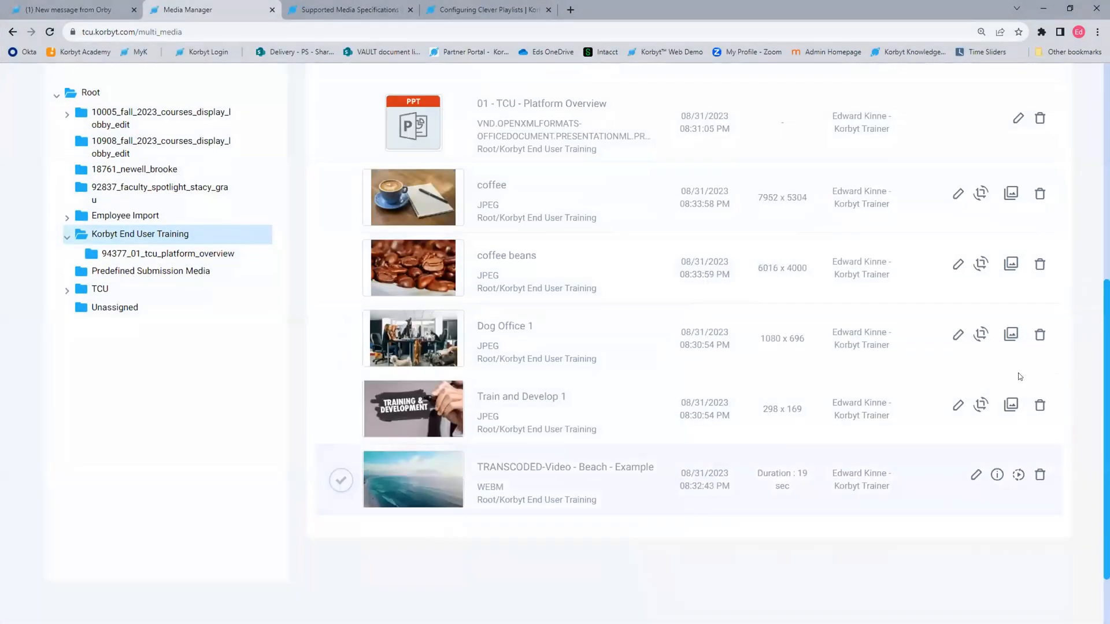
- Open the name of the "01 - TCU - Platform Overview" folder for editing and close it without changes
{"action": "scroll", "coordinate": [1020, 377], "scroll_direction": "up", "scroll_amount": 4}
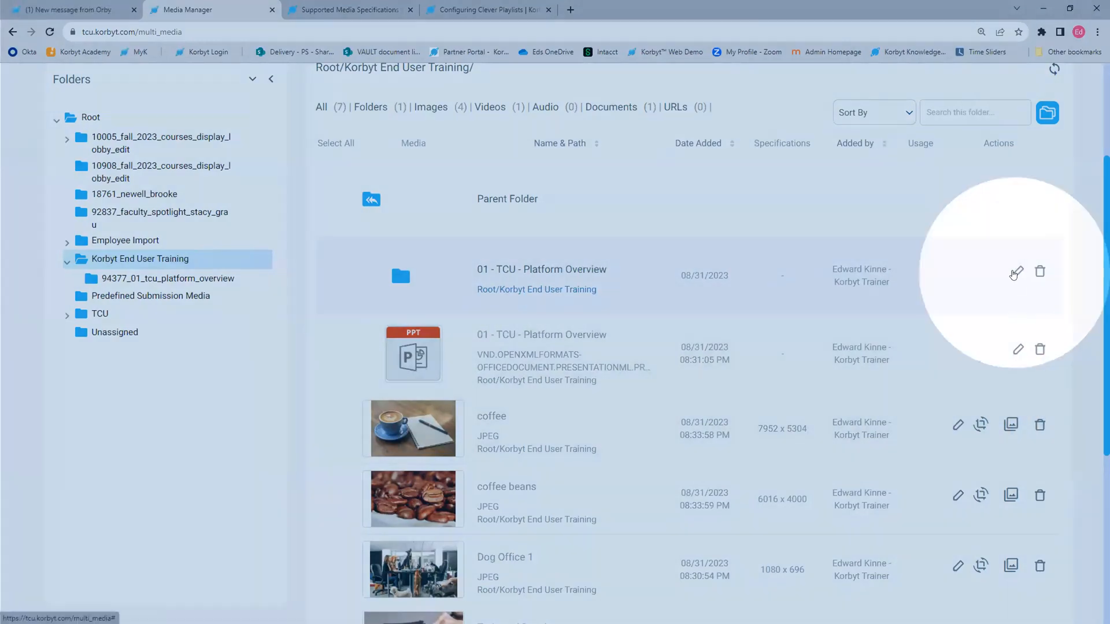
{"action": "left_click", "coordinate": [1016, 272]}
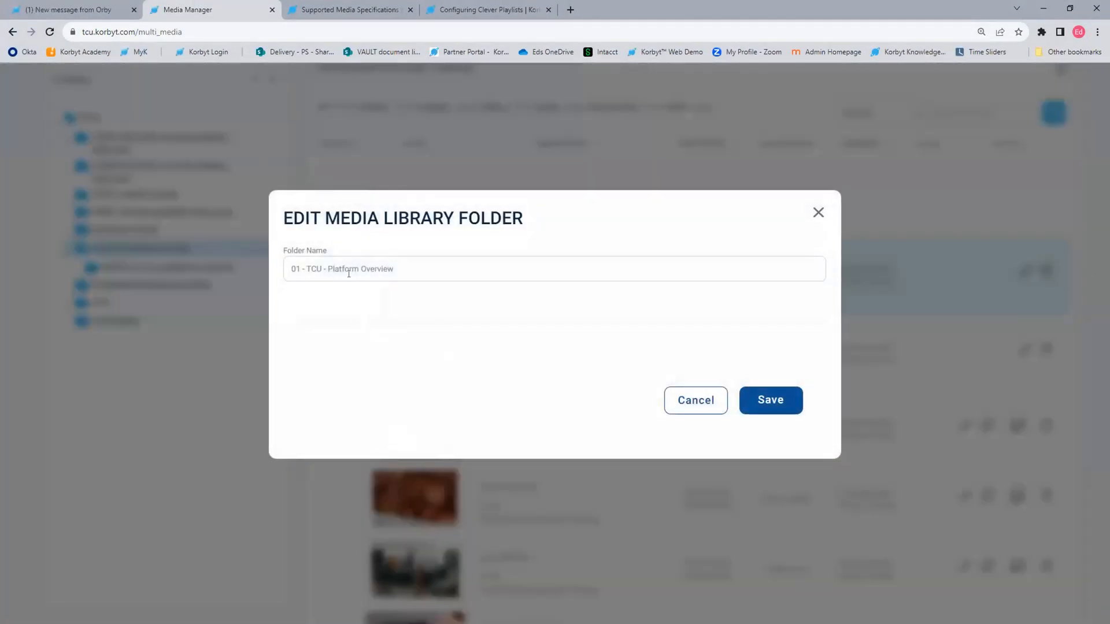
{"action": "left_click", "coordinate": [818, 213]}
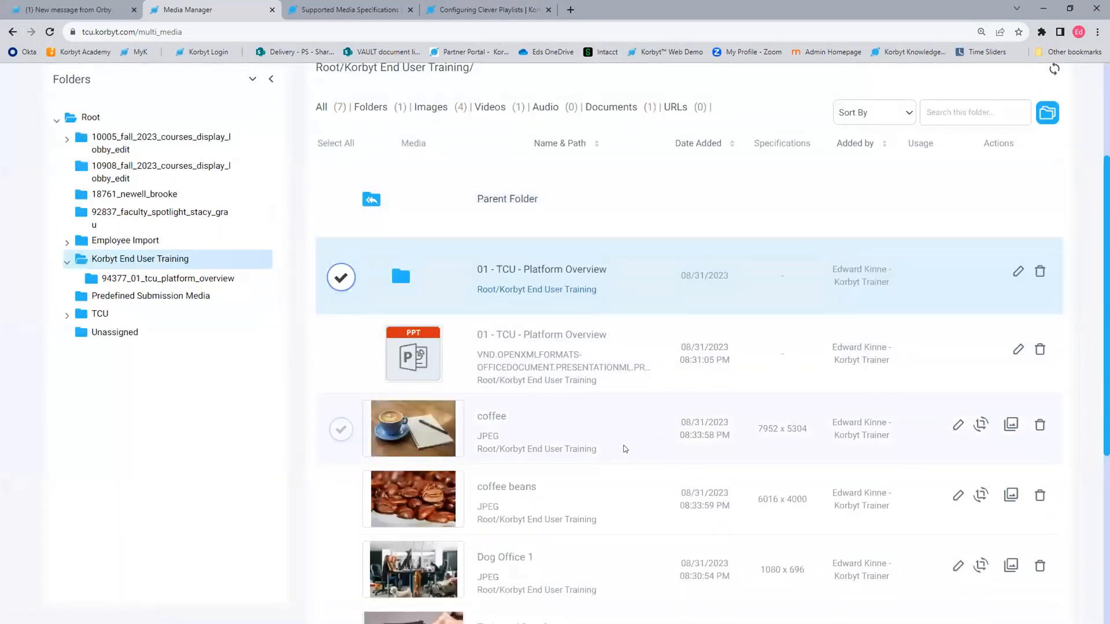
- Open the media details of the "Dog Office 1" image and review its name, tag and playlist validity dates
{"action": "scroll", "coordinate": [572, 463], "scroll_direction": "down", "scroll_amount": 2}
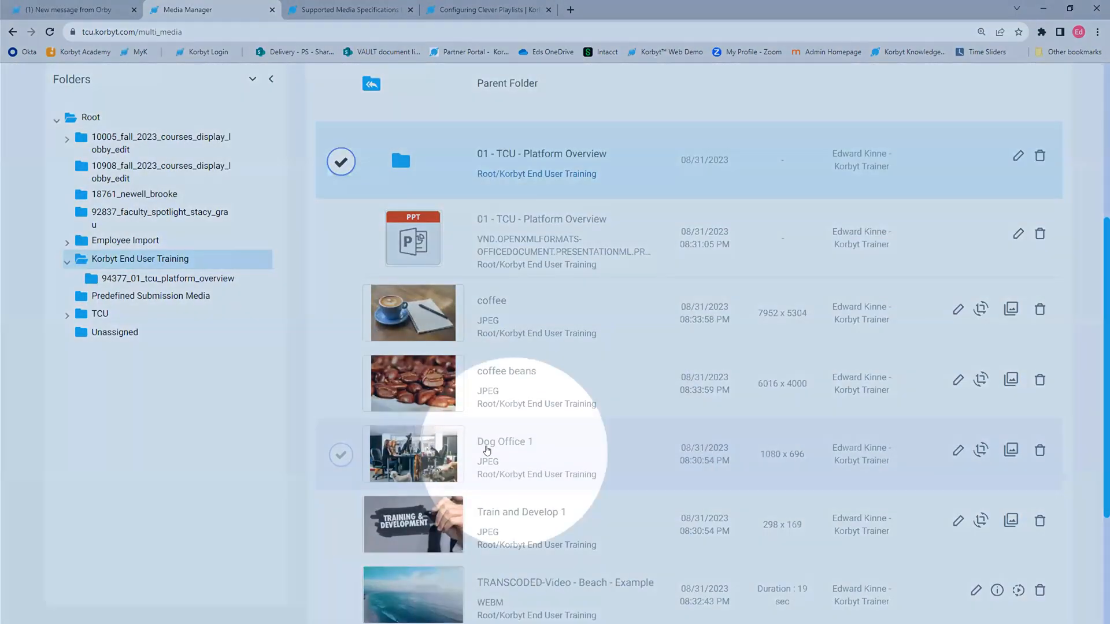
{"action": "left_click", "coordinate": [958, 451]}
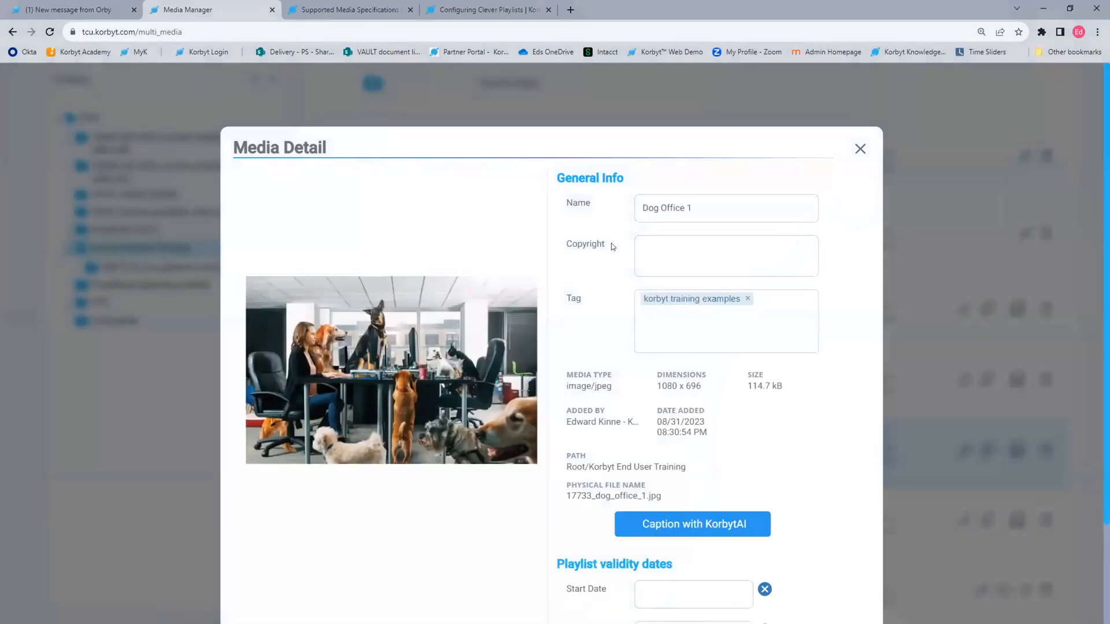
{"action": "left_click_drag", "start_coordinate": [705, 203], "coordinate": [682, 204]}
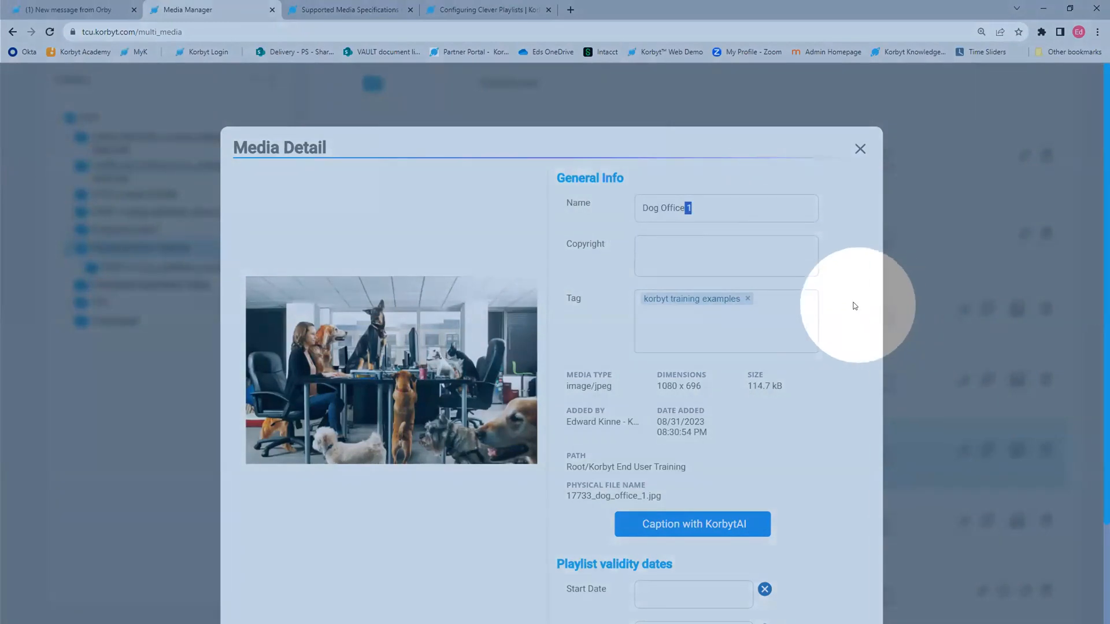
{"action": "scroll", "coordinate": [844, 298], "scroll_direction": "down", "scroll_amount": 2}
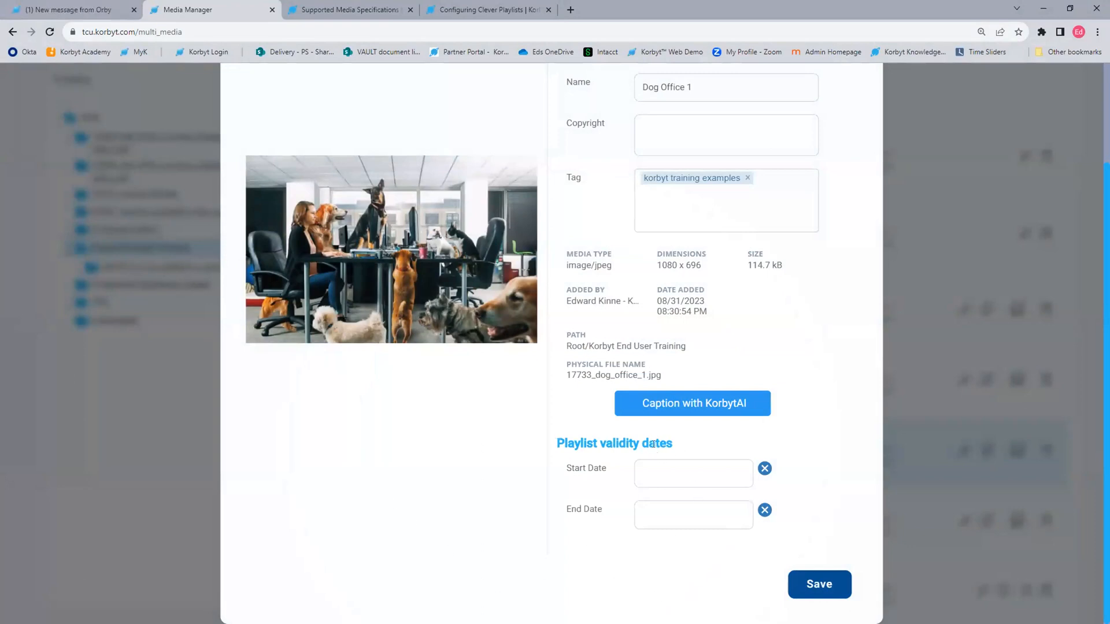
{"action": "left_click_drag", "start_coordinate": [690, 443], "coordinate": [559, 457]}
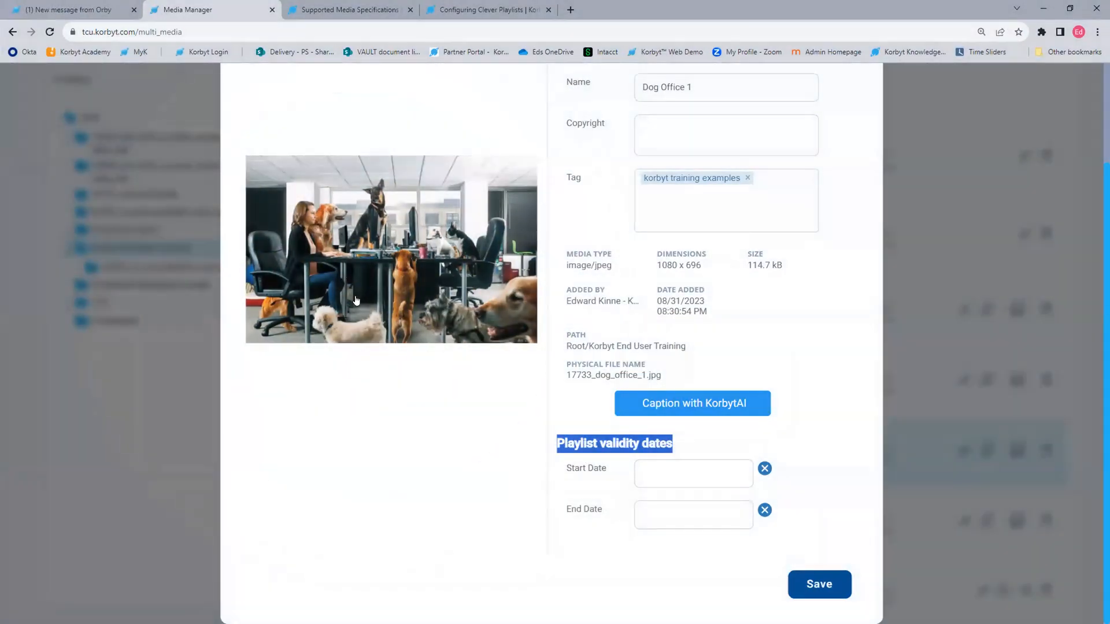
- Set the playlist validity start date of "Dog Office 1" to 09/13/2023 12:00 PM
{"action": "left_click", "coordinate": [670, 466]}
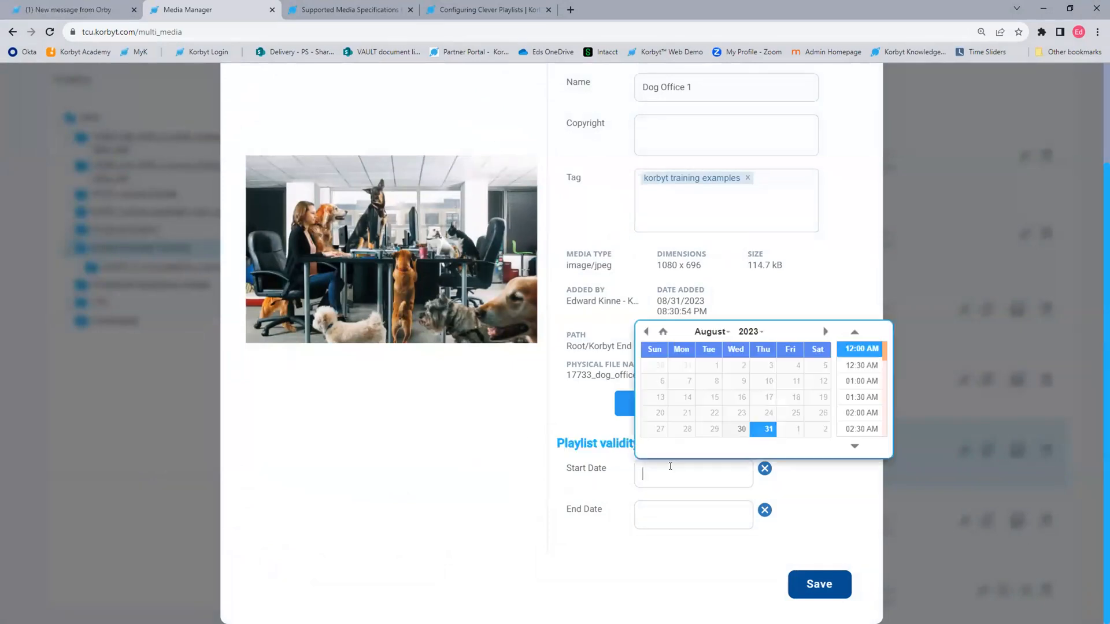
{"action": "left_click", "coordinate": [826, 331]}
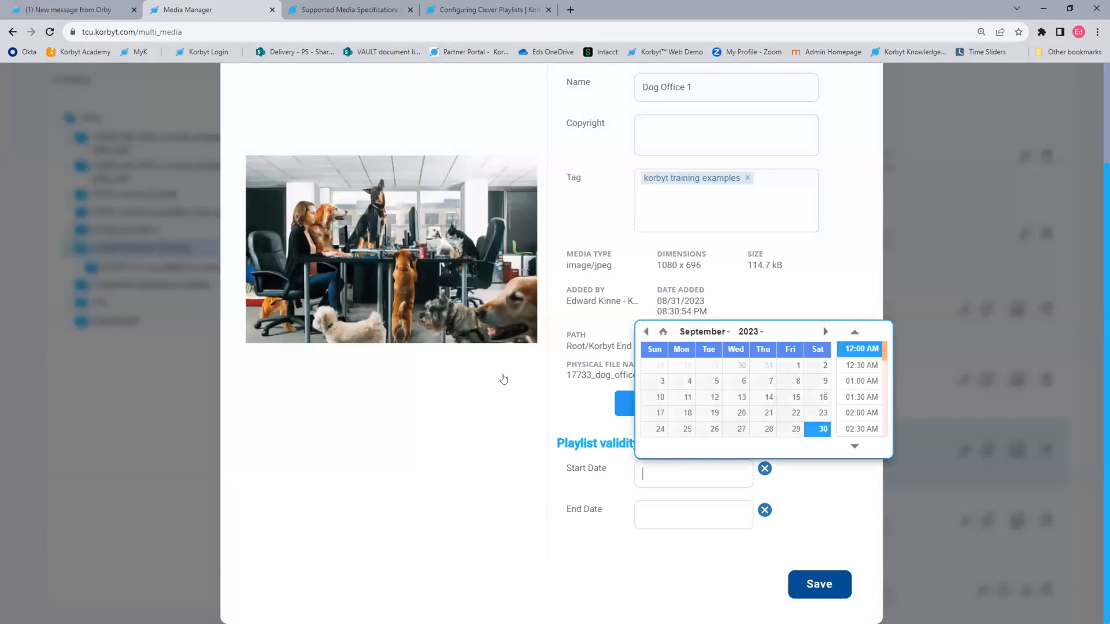
{"action": "left_click", "coordinate": [740, 402]}
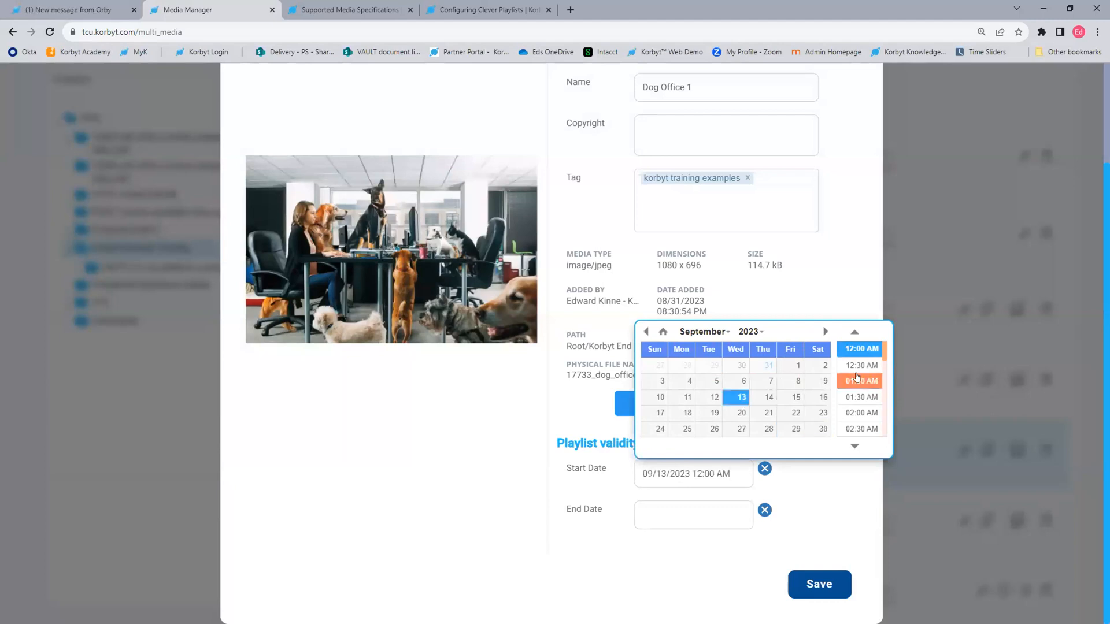
{"action": "scroll", "coordinate": [857, 378], "scroll_direction": "down", "scroll_amount": 5}
{"action": "scroll", "coordinate": [858, 378], "scroll_direction": "down", "scroll_amount": 2}
{"action": "left_click", "coordinate": [855, 391]}
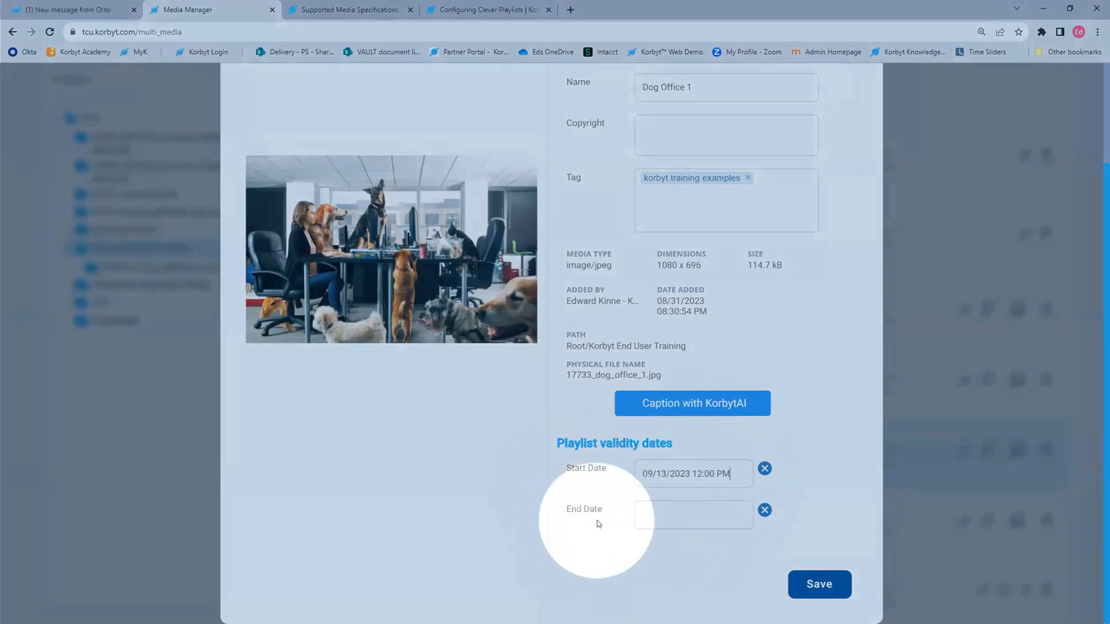
- Set the playlist validity end date of "Dog Office 1" to 09/30/2023 12:00 AM and save the media details
{"action": "left_click", "coordinate": [654, 516]}
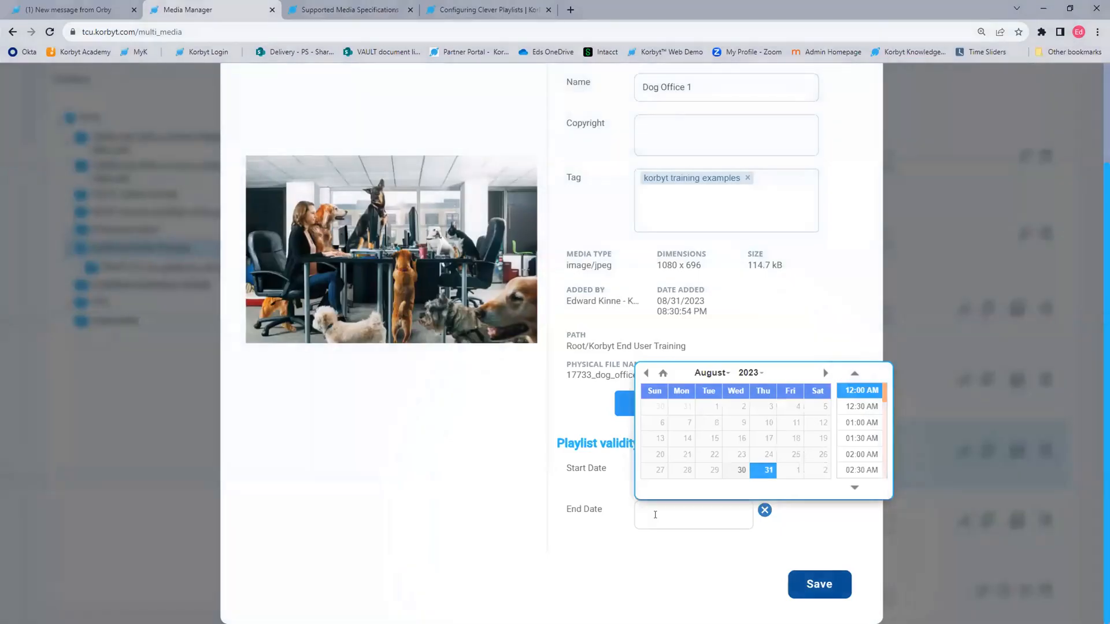
{"action": "left_click", "coordinate": [825, 373]}
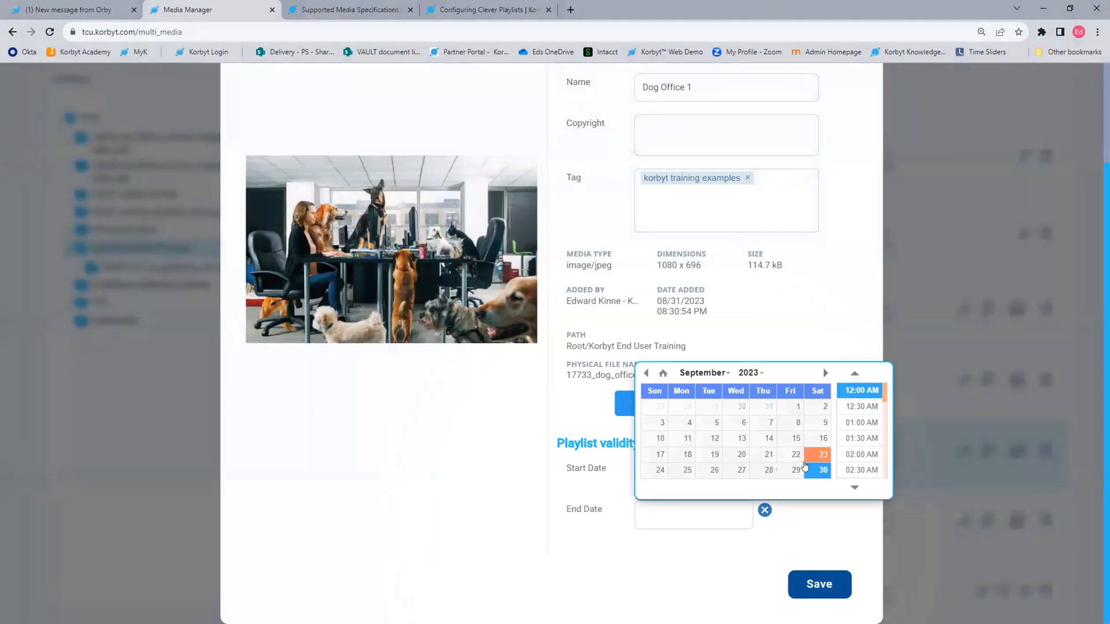
{"action": "left_click", "coordinate": [823, 470]}
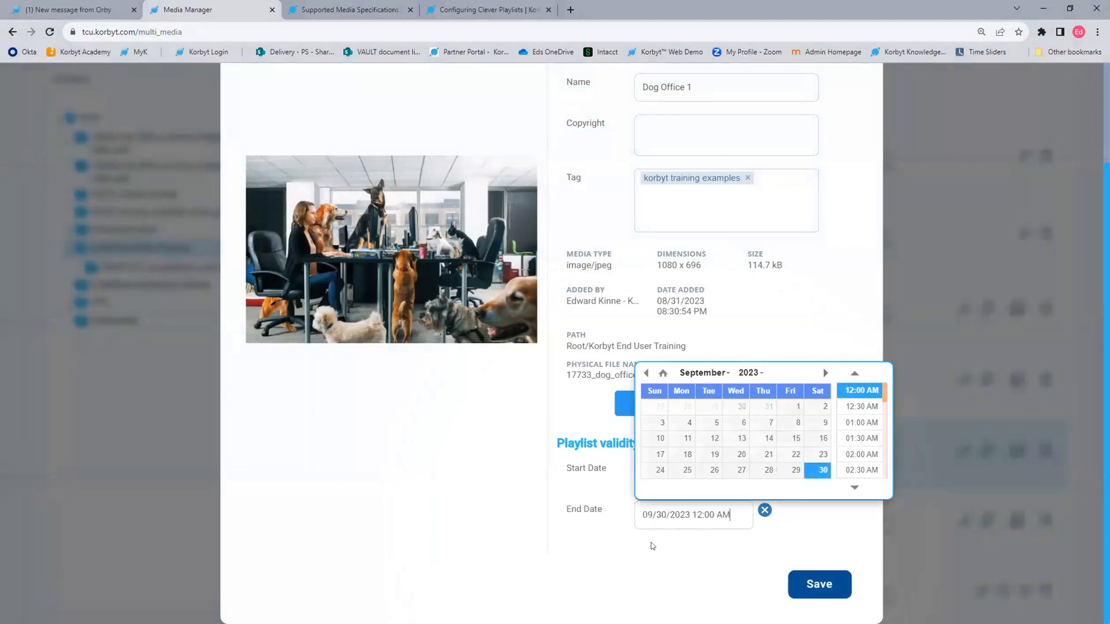
{"action": "left_click", "coordinate": [660, 586]}
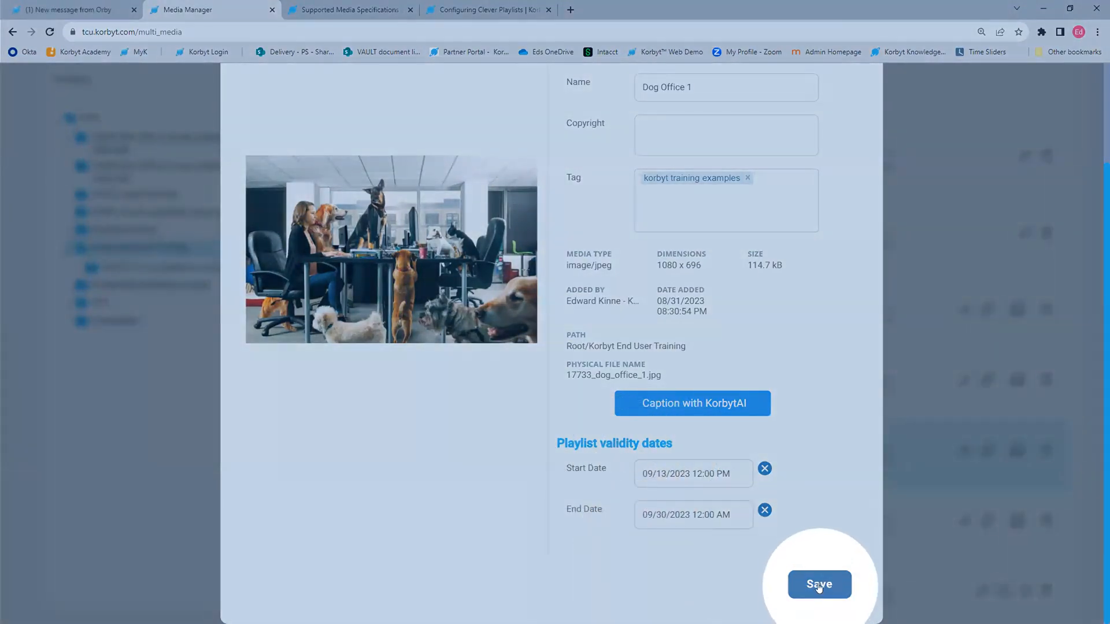
{"action": "left_click", "coordinate": [819, 586]}
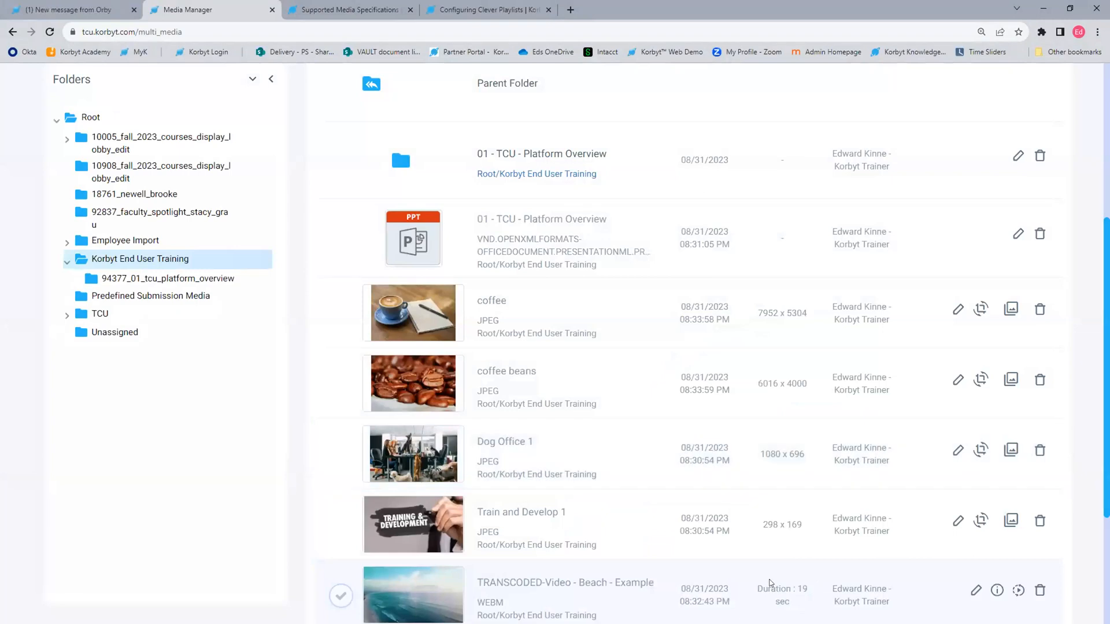
- Open the "01 - TCU - Platform Overview" folder, look through its slide images, and return to the parent folder
{"action": "scroll", "coordinate": [721, 506], "scroll_direction": "up", "scroll_amount": 2}
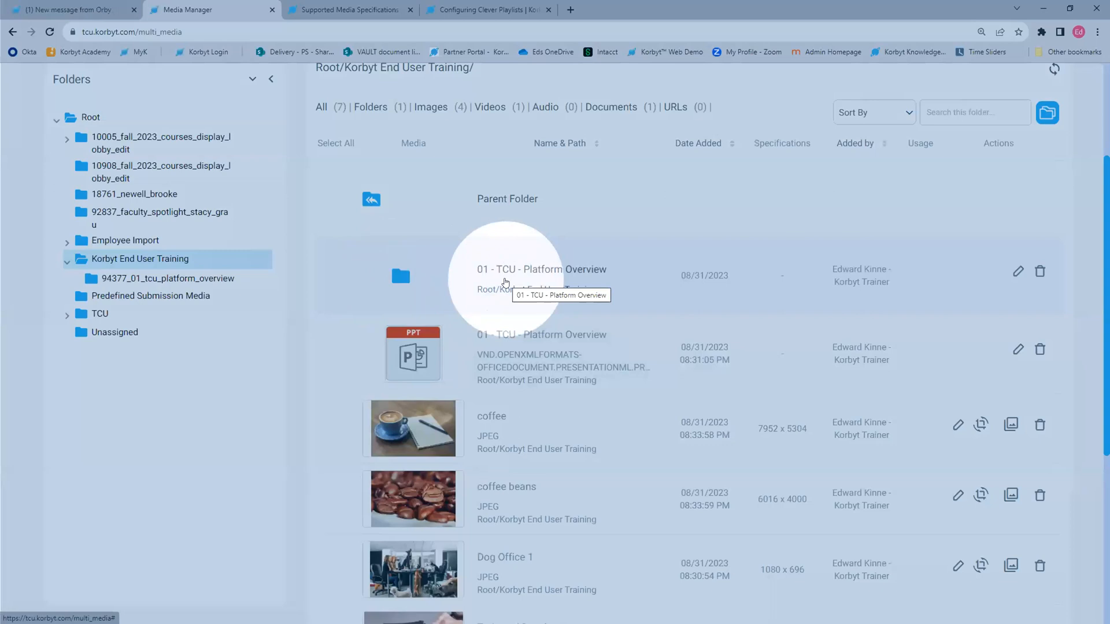
{"action": "left_click", "coordinate": [506, 284]}
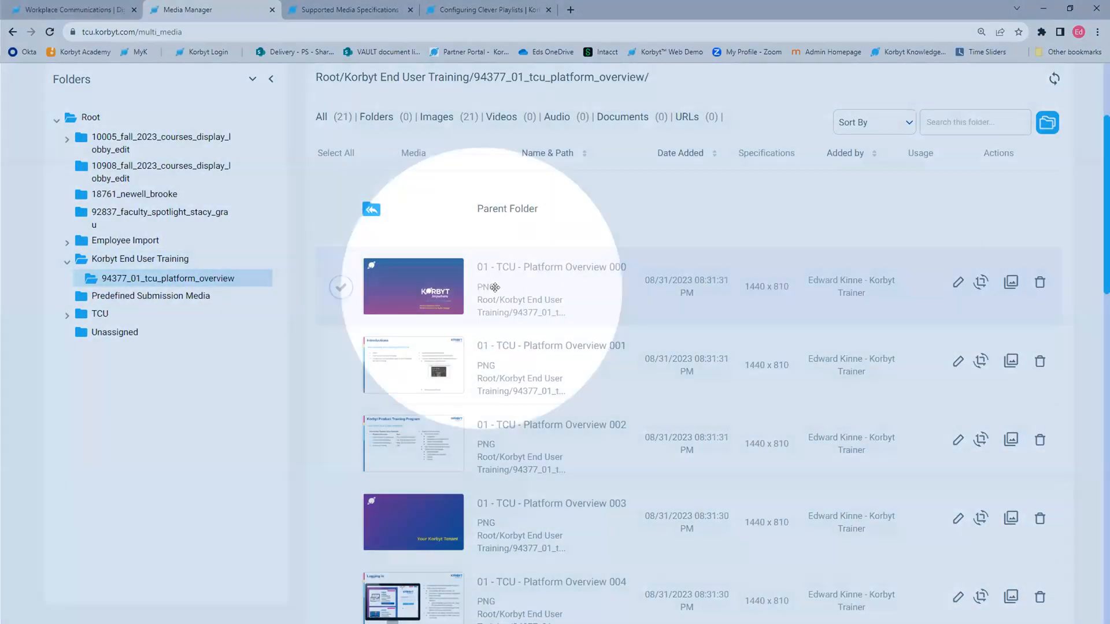
{"action": "mouse_move", "coordinate": [495, 287]}
{"action": "left_mouse_down"}
{"action": "mouse_move", "coordinate": [473, 288]}
{"action": "mouse_move", "coordinate": [487, 288]}
{"action": "left_mouse_up"}
{"action": "left_click", "coordinate": [488, 287]}
{"action": "left_click", "coordinate": [486, 292]}
{"action": "scroll", "coordinate": [486, 361], "scroll_direction": "down", "scroll_amount": 2}
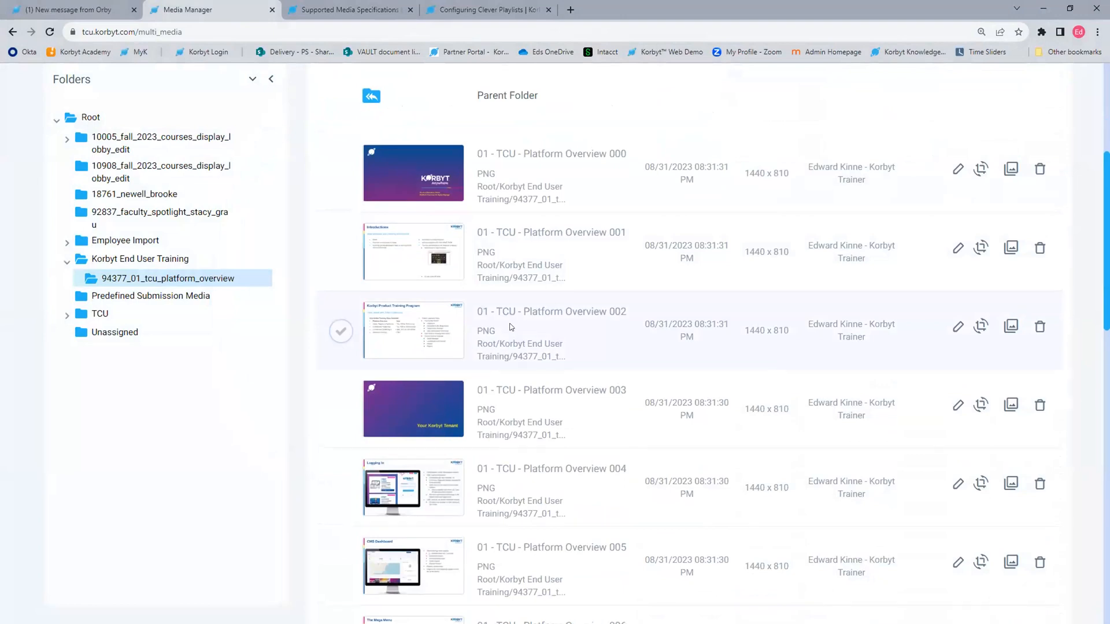
{"action": "scroll", "coordinate": [375, 277], "scroll_direction": "up", "scroll_amount": 2}
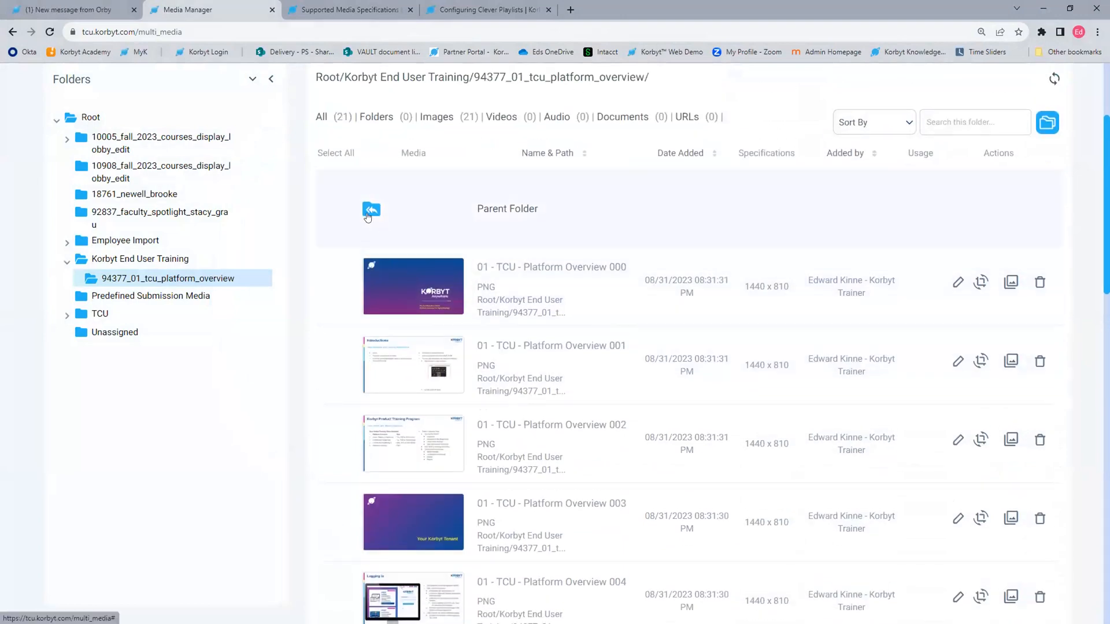
{"action": "left_click", "coordinate": [368, 216]}
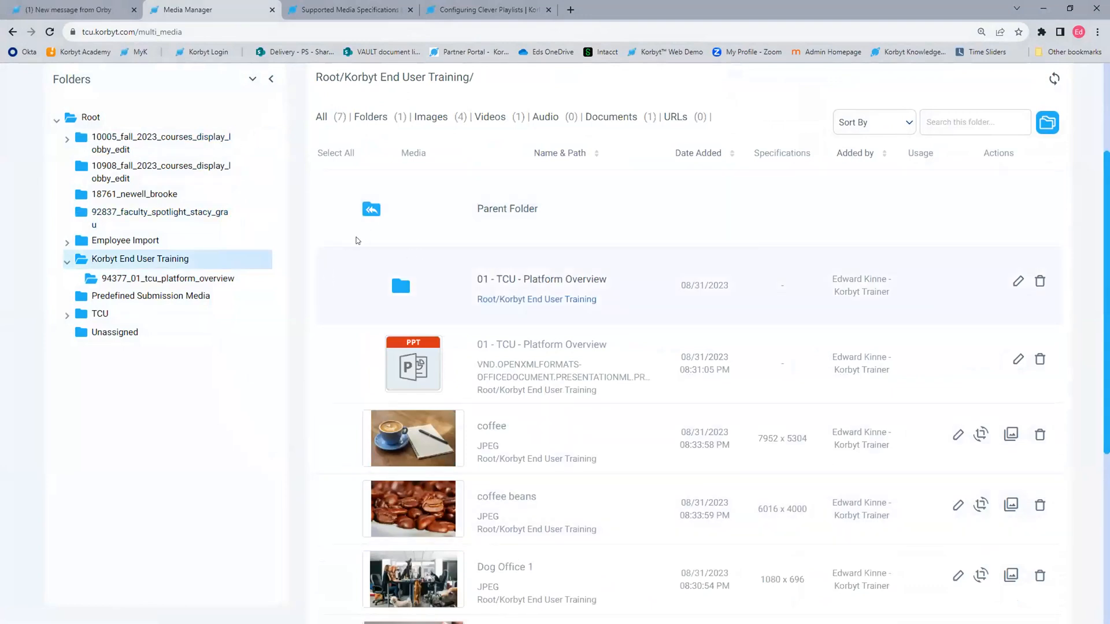
- Delete the "01 - TCU - Platform Overview" PowerPoint file from the Korbyt End User Training folder and confirm the deletion
{"action": "scroll", "coordinate": [1, 323], "scroll_direction": "down", "scroll_amount": 3}
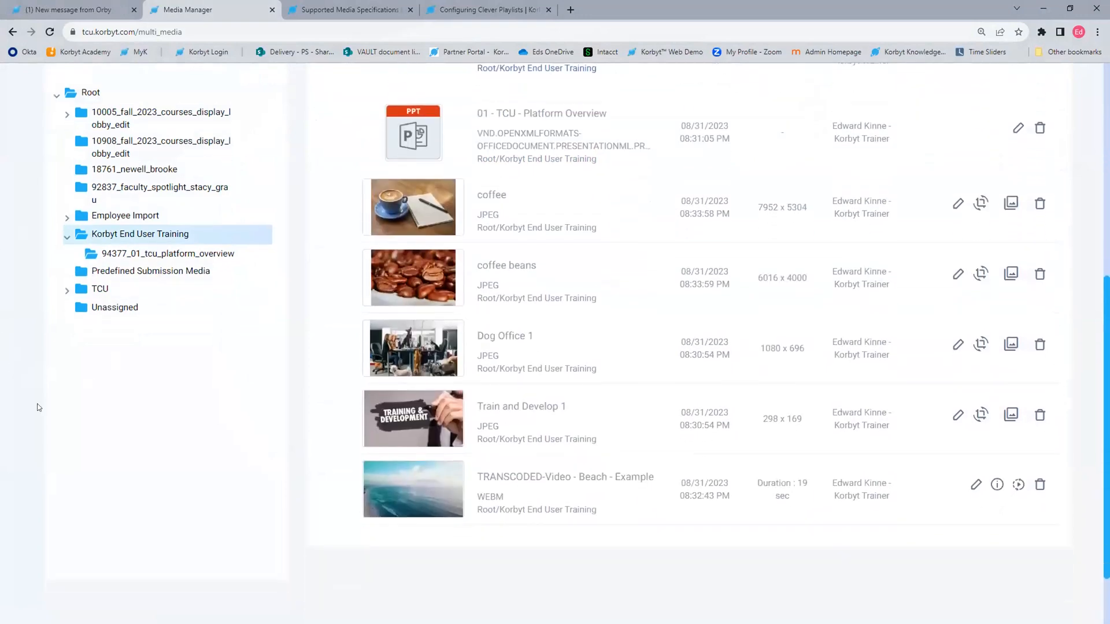
{"action": "scroll", "coordinate": [425, 306], "scroll_direction": "up", "scroll_amount": 3}
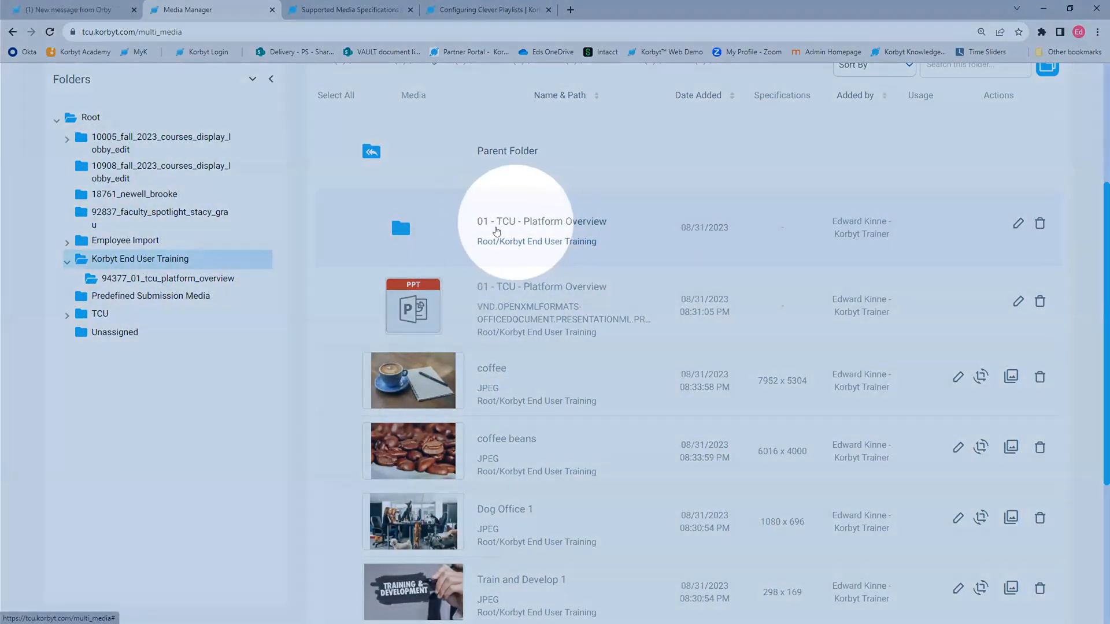
{"action": "left_click", "coordinate": [384, 301]}
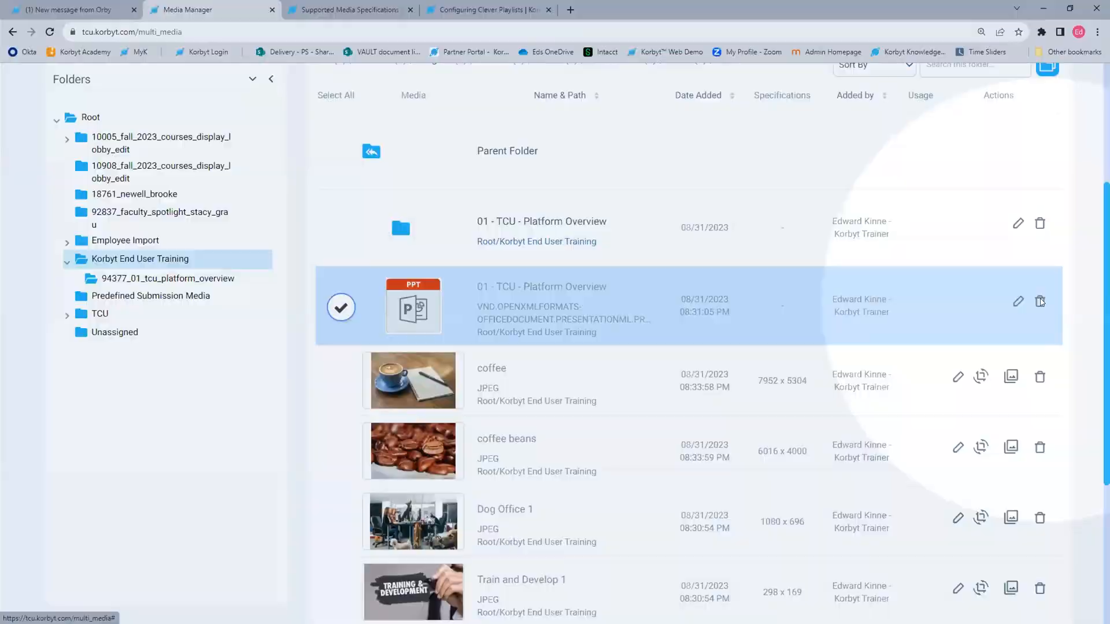
{"action": "left_click", "coordinate": [1040, 301]}
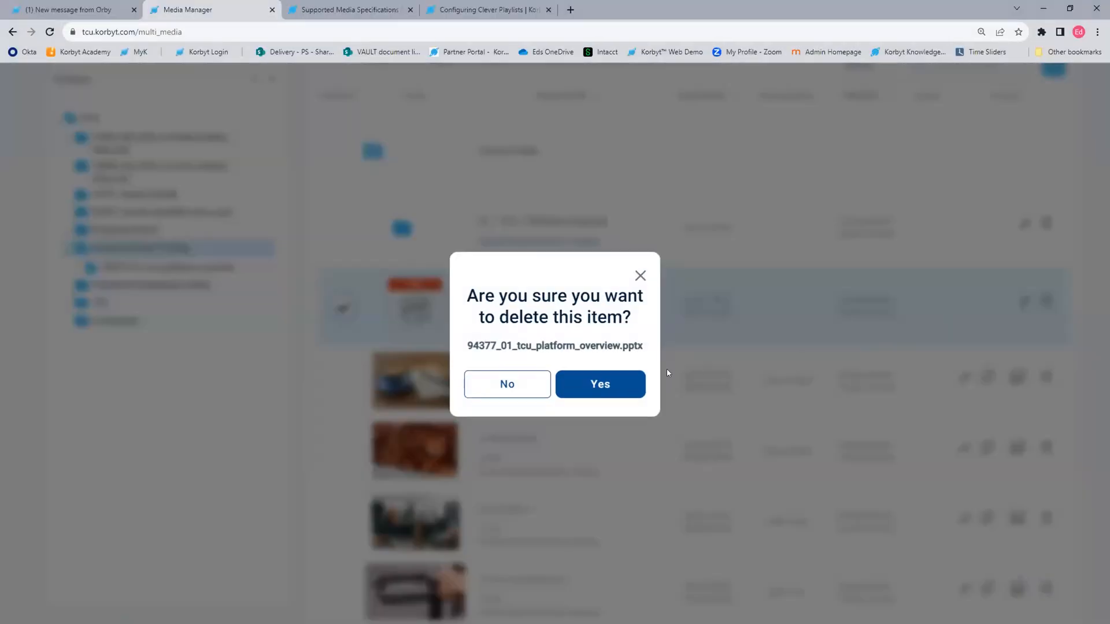
{"action": "left_click", "coordinate": [600, 384]}
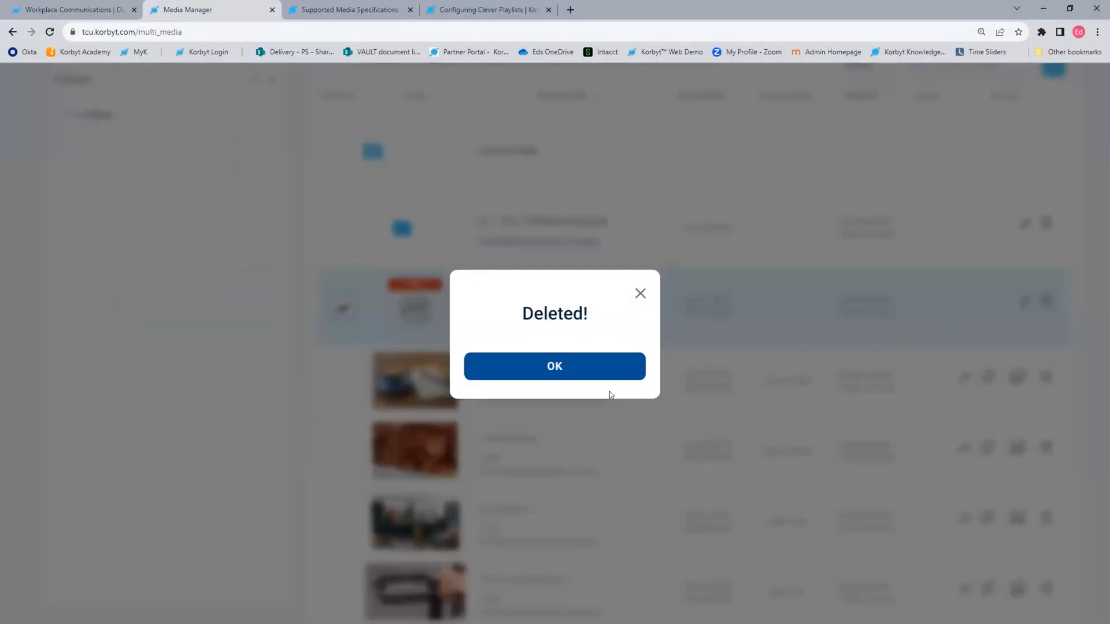
{"action": "left_click", "coordinate": [532, 368]}
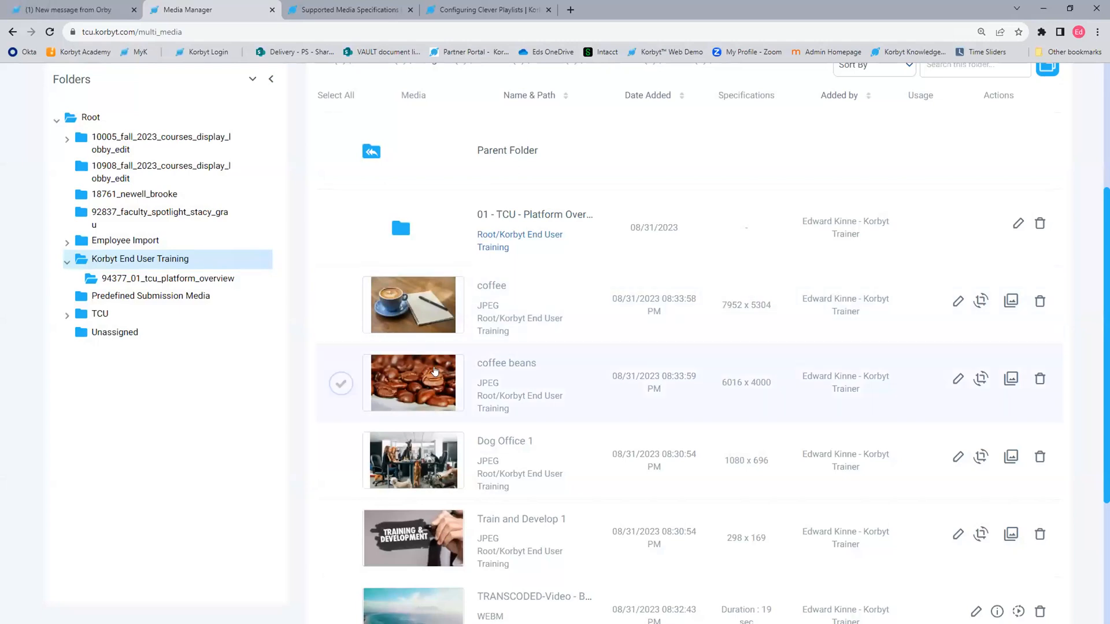
- Open the "Dog Office 1" image in the cropper and shrink the crop area's width and height
{"action": "scroll", "coordinate": [442, 374], "scroll_direction": "down", "scroll_amount": 2}
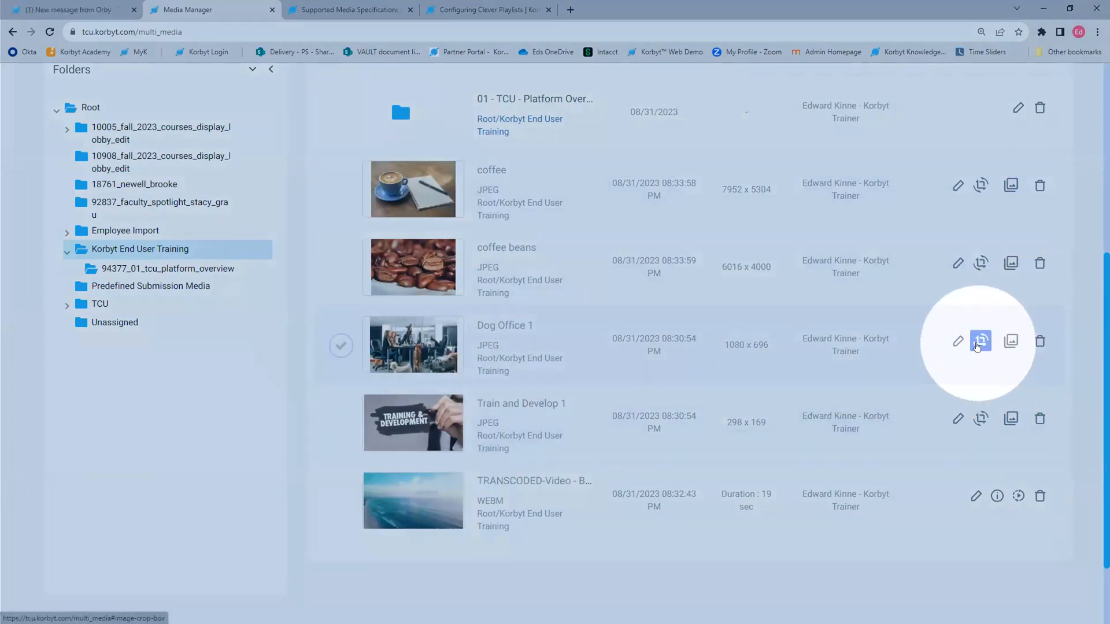
{"action": "left_click", "coordinate": [980, 342]}
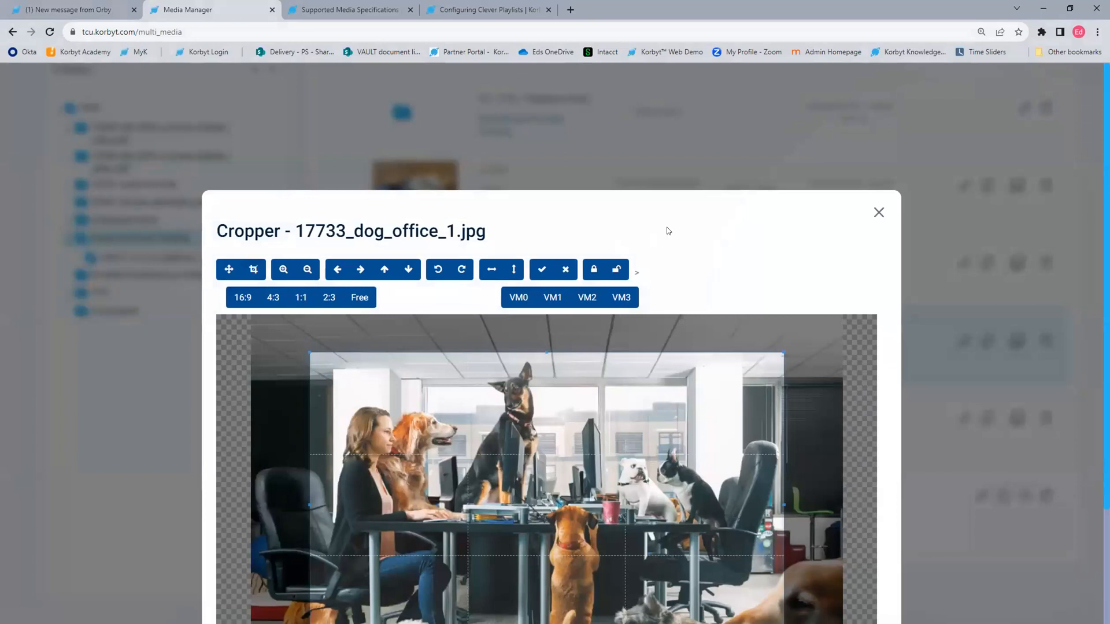
{"action": "scroll", "coordinate": [723, 347], "scroll_direction": "down", "scroll_amount": 2}
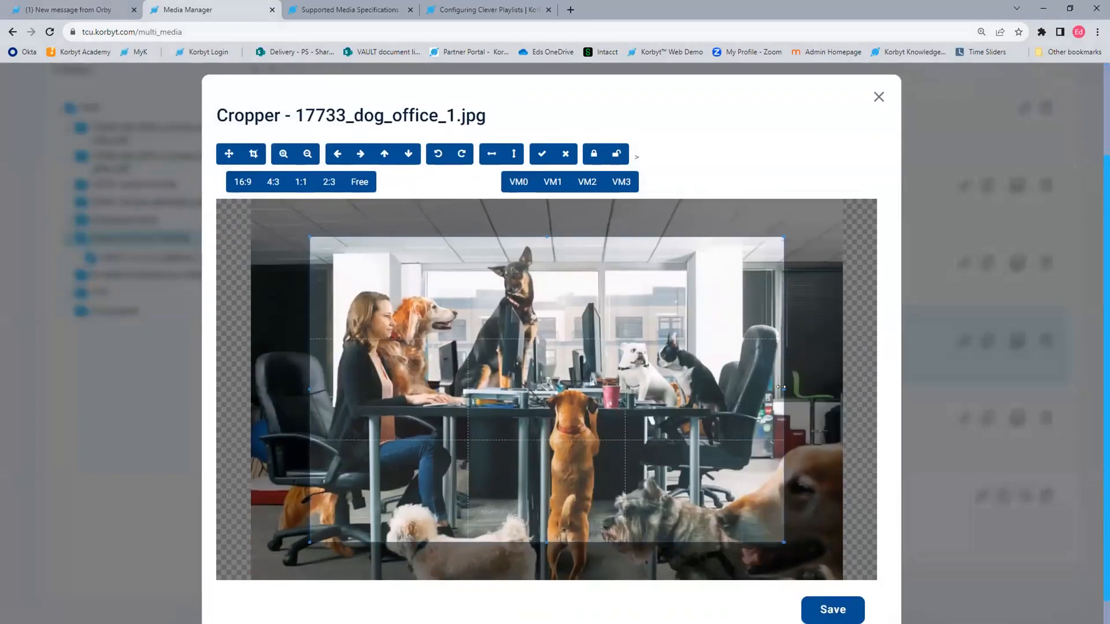
{"action": "left_click_drag", "start_coordinate": [781, 387], "coordinate": [722, 389]}
{"action": "left_click_drag", "start_coordinate": [514, 541], "coordinate": [510, 431]}
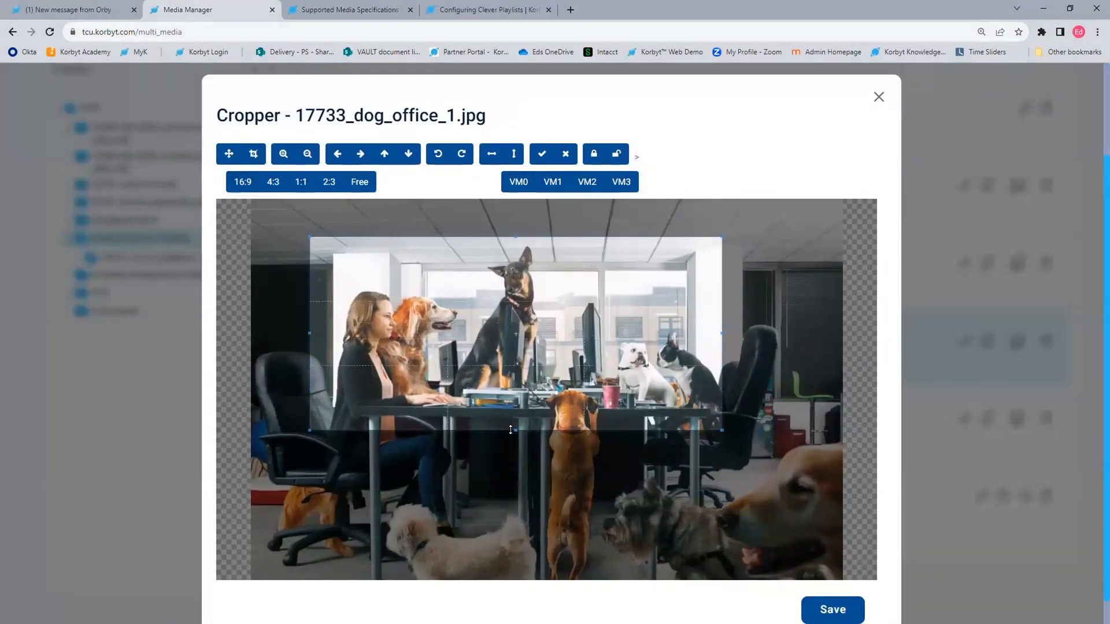
- Try the cropper's horizontal and vertical flips on the image, reversing each one
{"action": "left_click", "coordinate": [491, 154]}
{"action": "left_click", "coordinate": [512, 154]}
{"action": "left_click", "coordinate": [512, 153]}
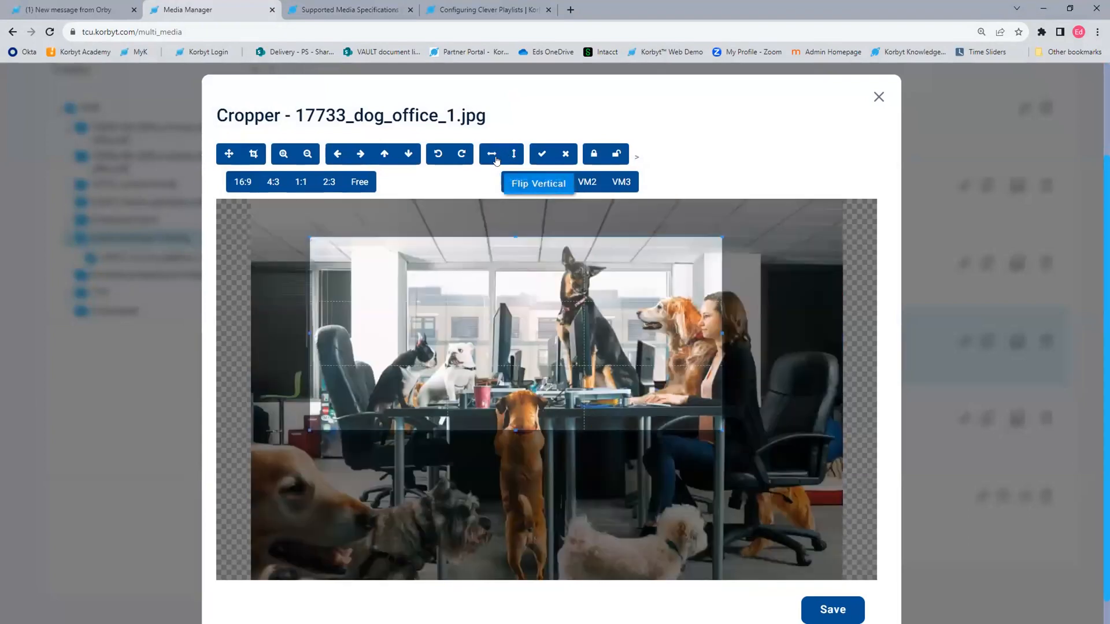
{"action": "left_click", "coordinate": [492, 153]}
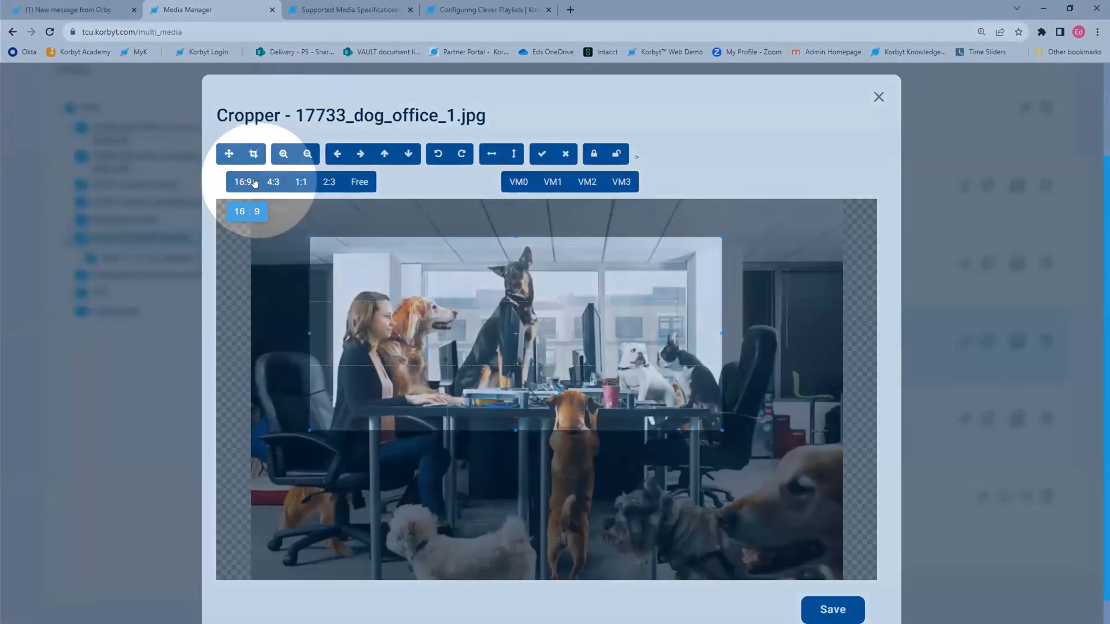
- Crop the image at a 16:9 ratio to about 833 x 468 around the woman and dogs at the desk, and save it
{"action": "left_click", "coordinate": [237, 182]}
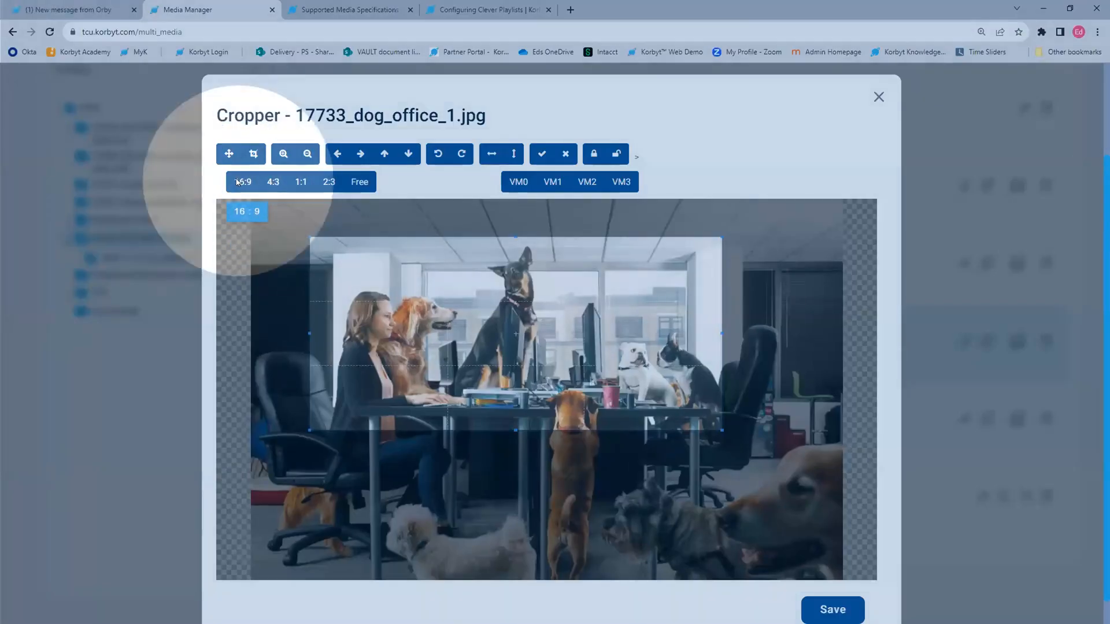
{"action": "left_click_drag", "start_coordinate": [782, 502], "coordinate": [506, 419]}
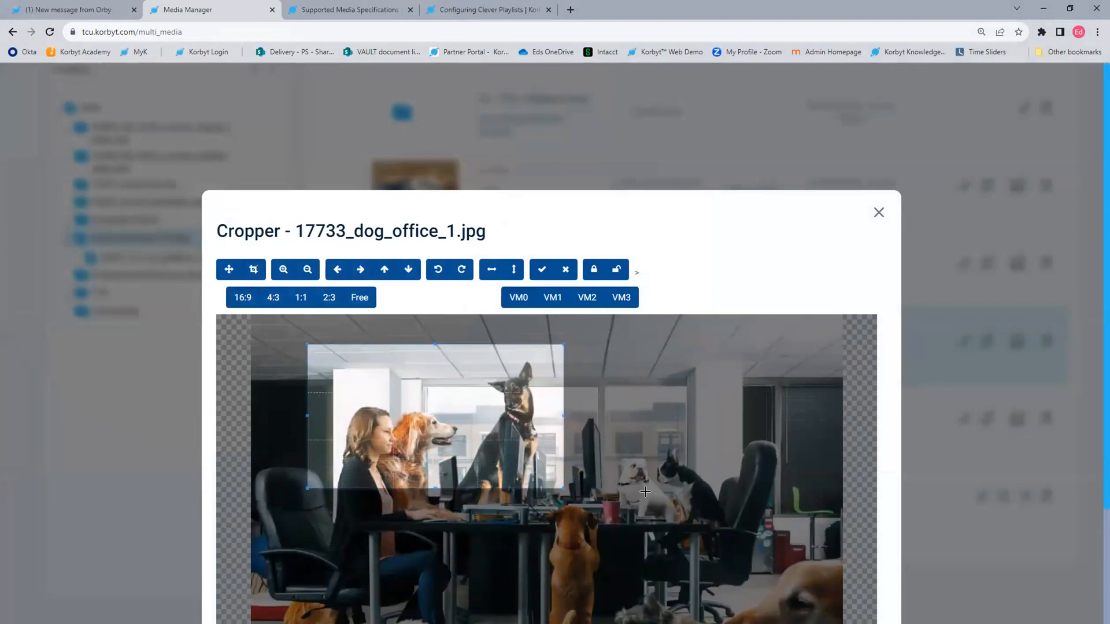
{"action": "scroll", "coordinate": [662, 483], "scroll_direction": "down", "scroll_amount": 2}
{"action": "scroll", "coordinate": [714, 454], "scroll_direction": "up", "scroll_amount": 3}
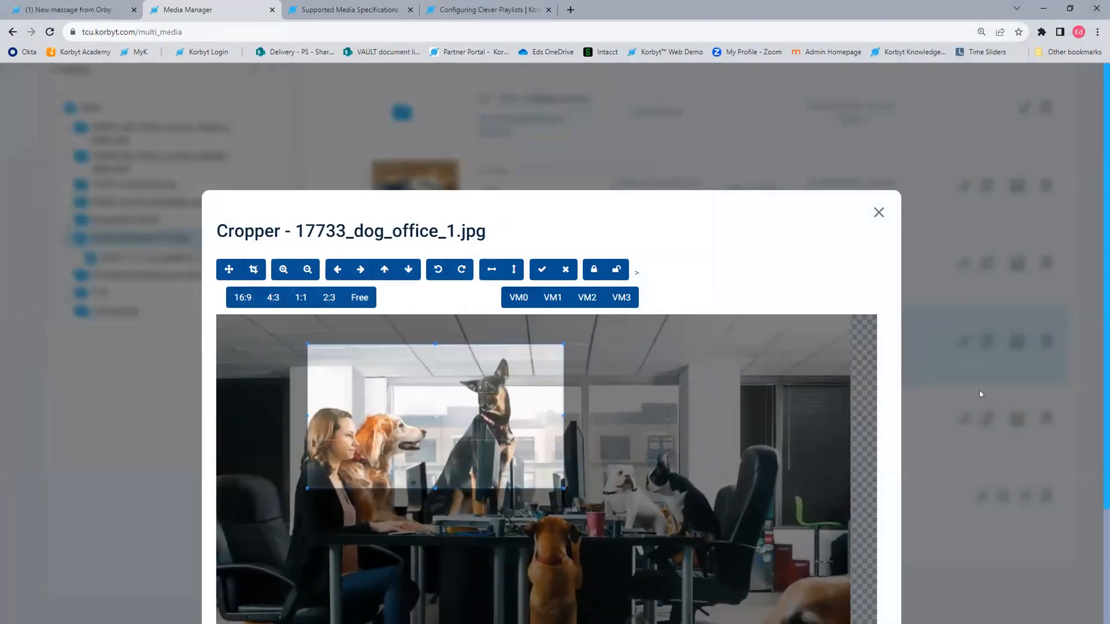
{"action": "scroll", "coordinate": [981, 393], "scroll_direction": "down", "scroll_amount": 3}
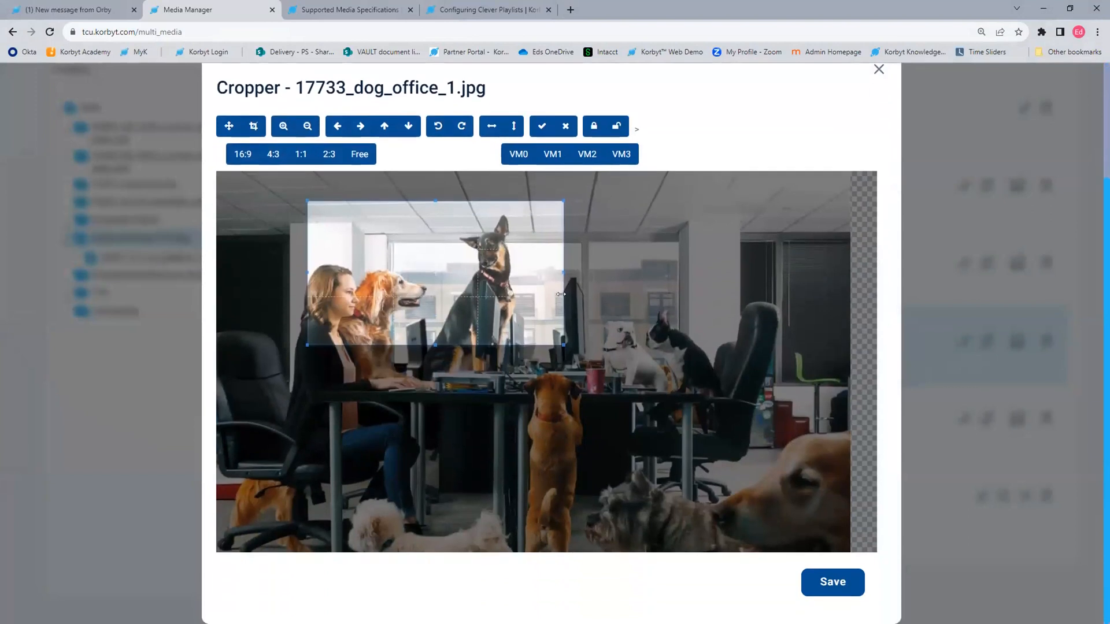
{"action": "left_click_drag", "start_coordinate": [561, 295], "coordinate": [664, 347]}
{"action": "left_click_drag", "start_coordinate": [398, 249], "coordinate": [341, 286]}
{"action": "left_click_drag", "start_coordinate": [614, 309], "coordinate": [584, 333]}
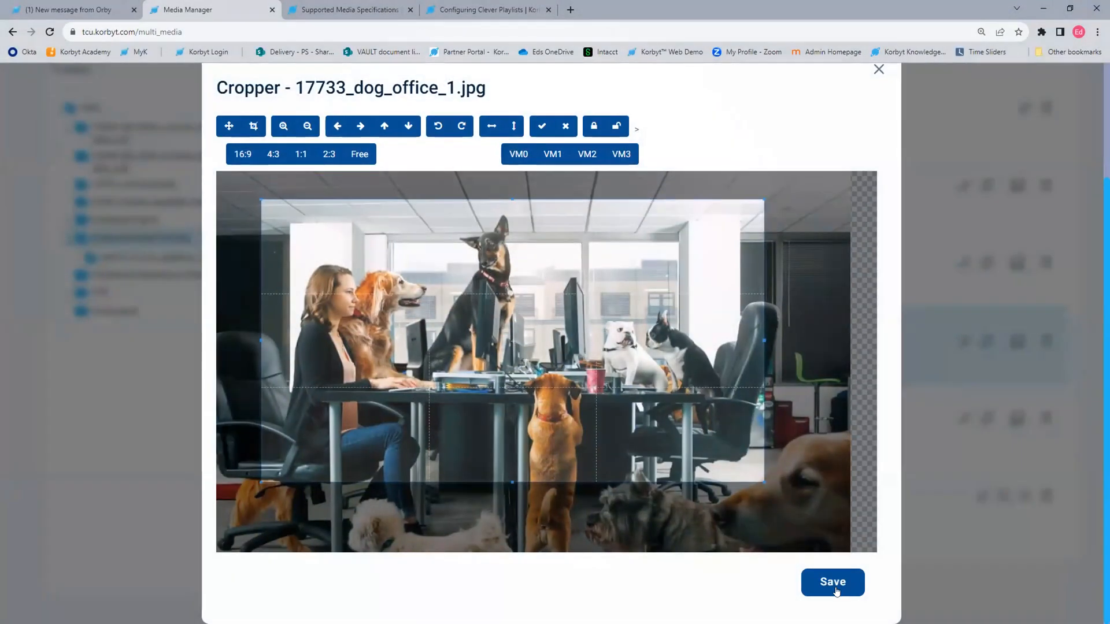
{"action": "left_click", "coordinate": [828, 581]}
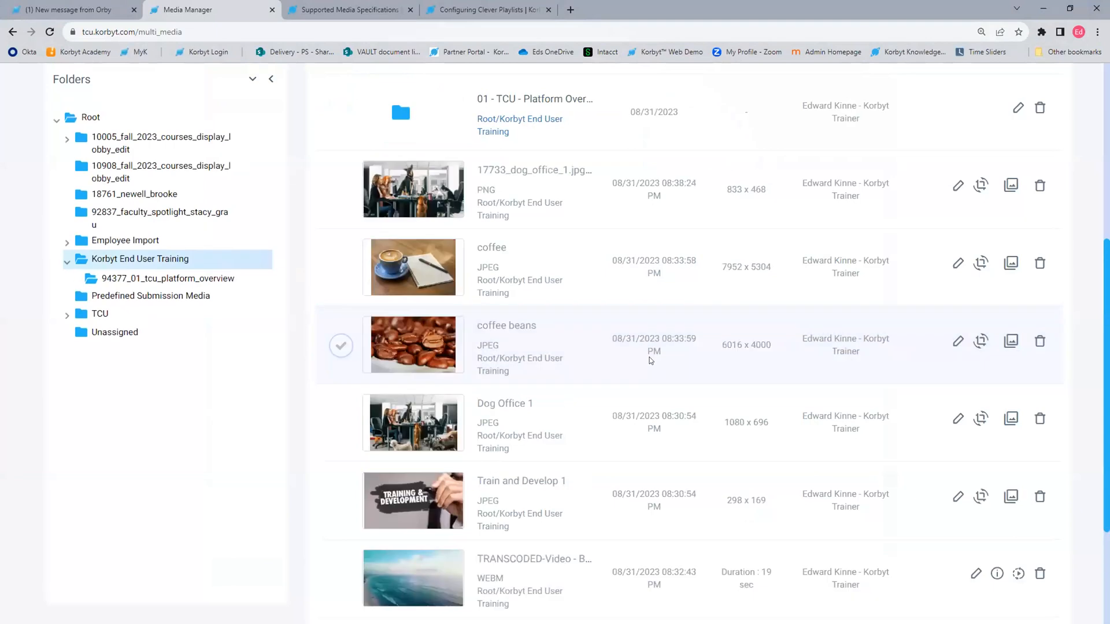
- Apply the Sin City filter to the cropped dog office image and save the filtered version
{"action": "left_click", "coordinate": [1013, 190]}
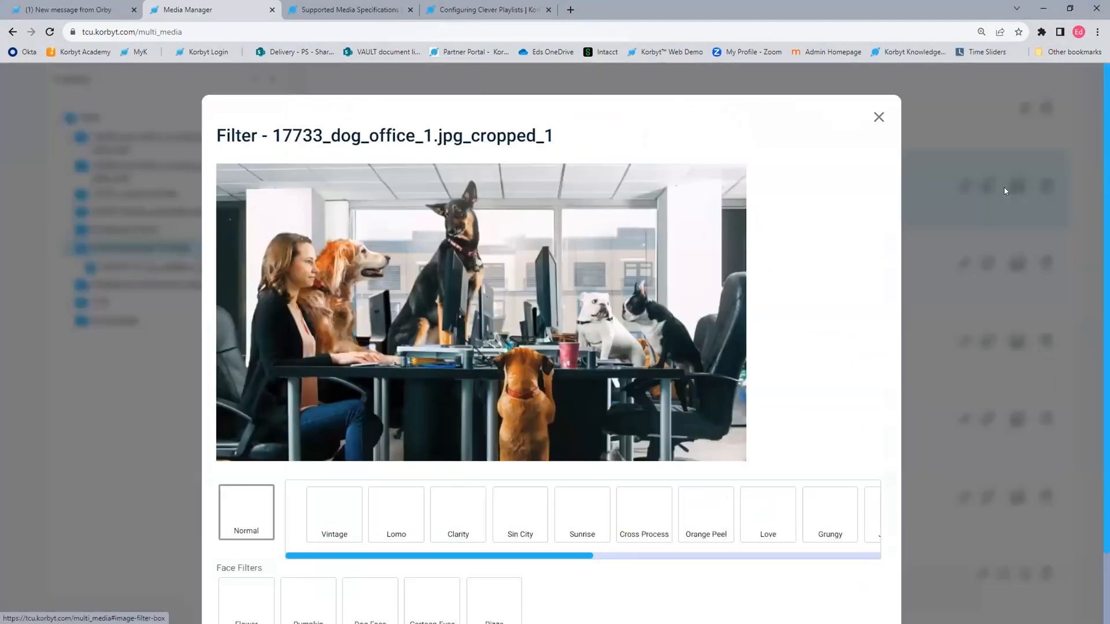
{"action": "left_click", "coordinate": [520, 511]}
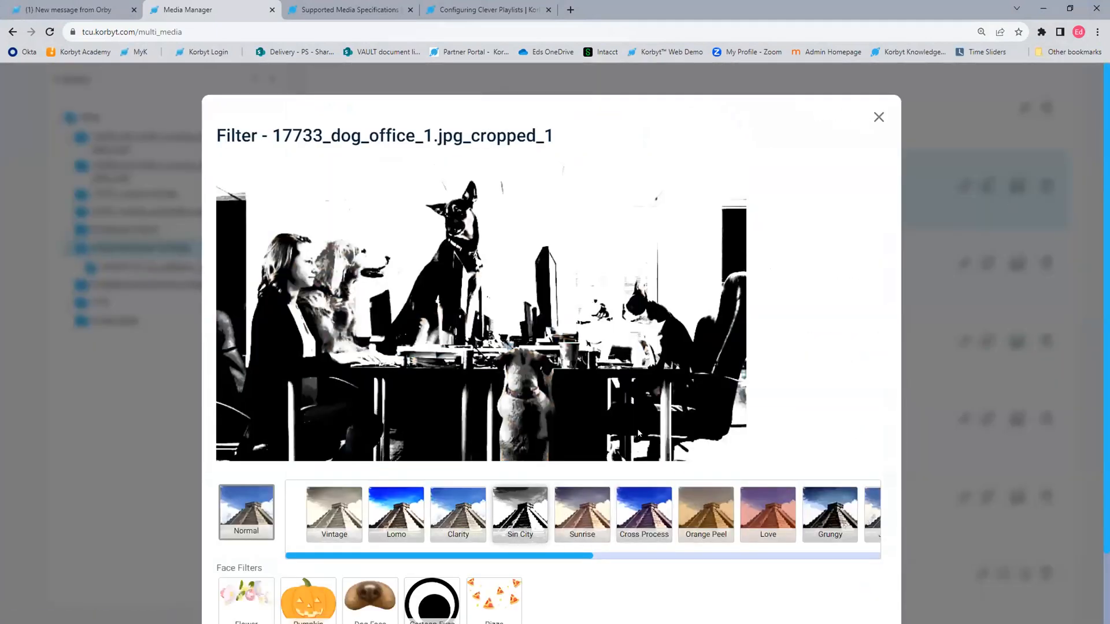
{"action": "scroll", "coordinate": [637, 428], "scroll_direction": "down", "scroll_amount": 2}
{"action": "left_click", "coordinate": [846, 588]}
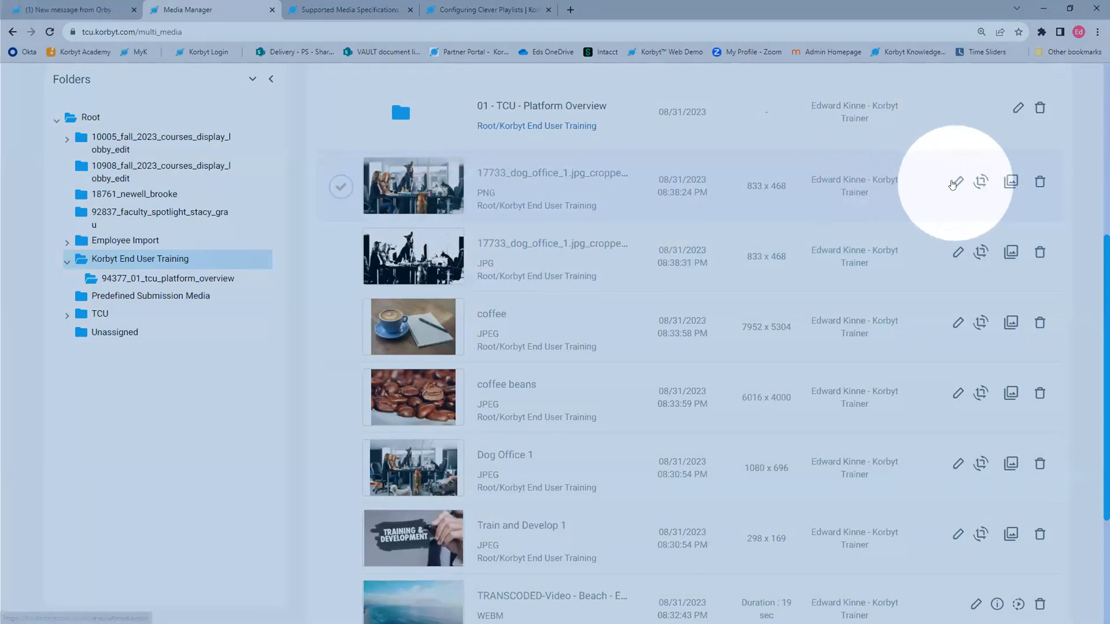
- Review the media details of the cropped PNG dog office image, including its empty tag and playlist validity dates, and close them
{"action": "left_click", "coordinate": [958, 182]}
{"action": "scroll", "coordinate": [682, 460], "scroll_direction": "down", "scroll_amount": 2}
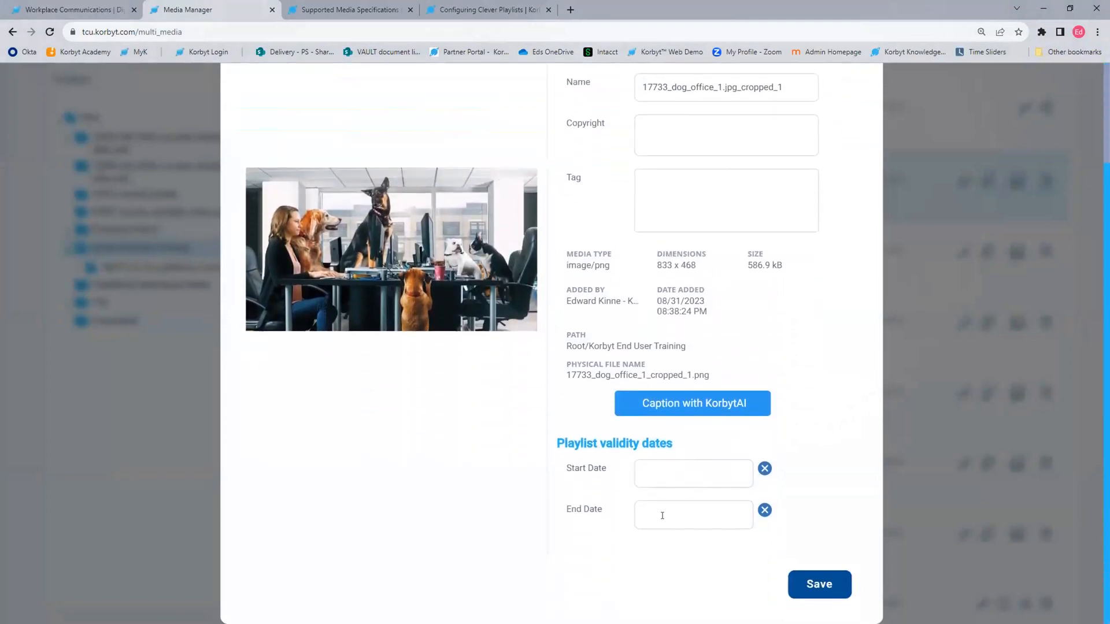
{"action": "scroll", "coordinate": [662, 516], "scroll_direction": "up", "scroll_amount": 2}
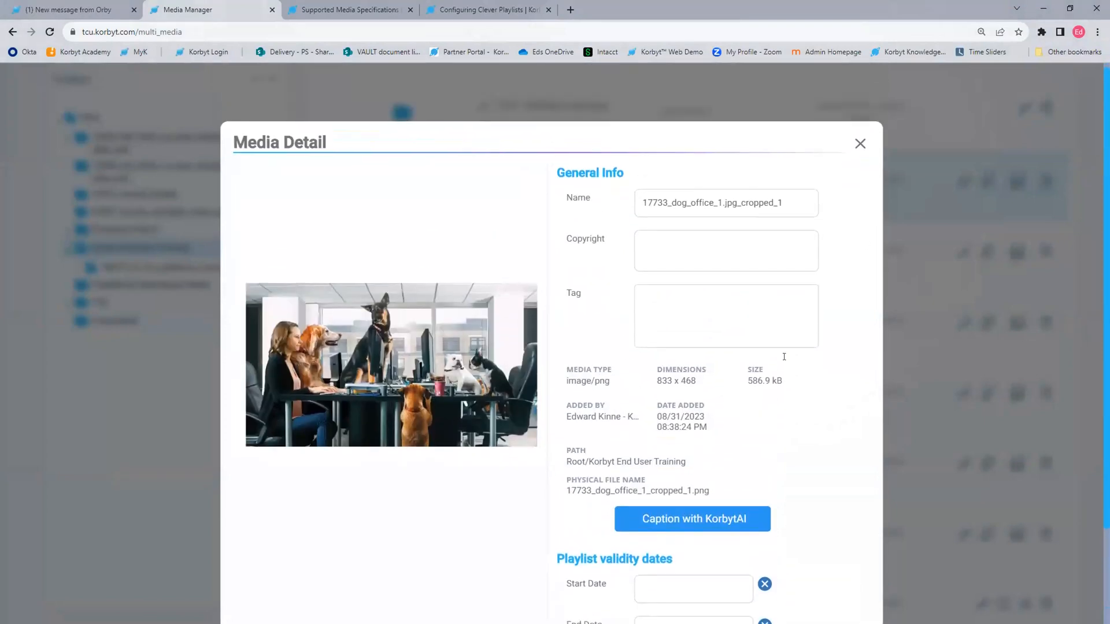
{"action": "left_click", "coordinate": [859, 145]}
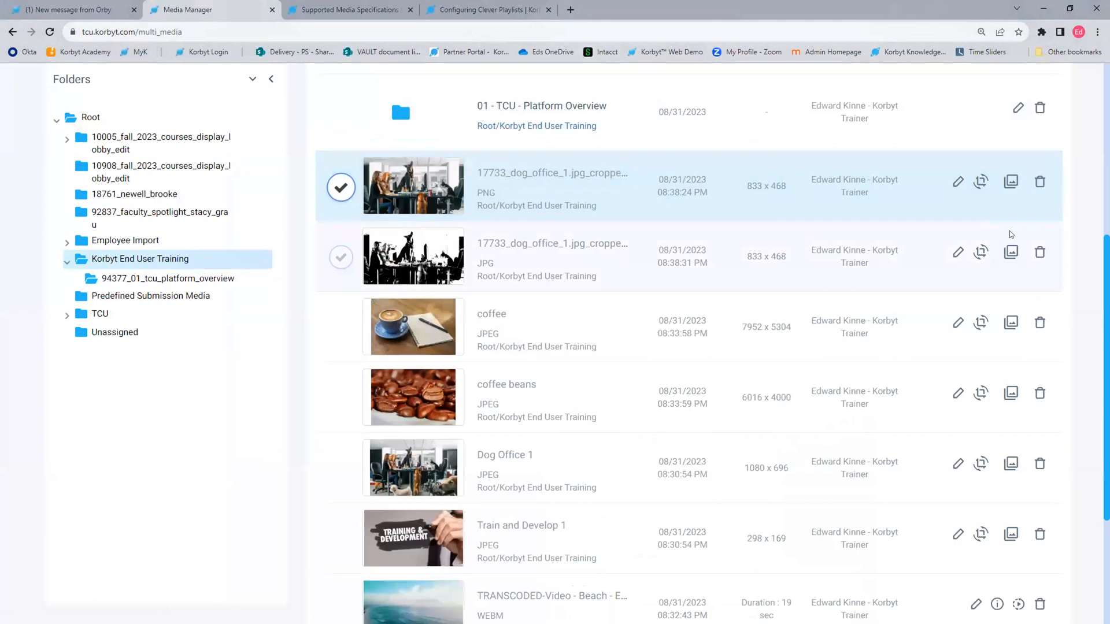
- View the media metadata and the video transcoding instructions of the "TRANSCODED-Video - Beach - Example" video, closing each one
{"action": "scroll", "coordinate": [968, 311], "scroll_direction": "down", "scroll_amount": 3}
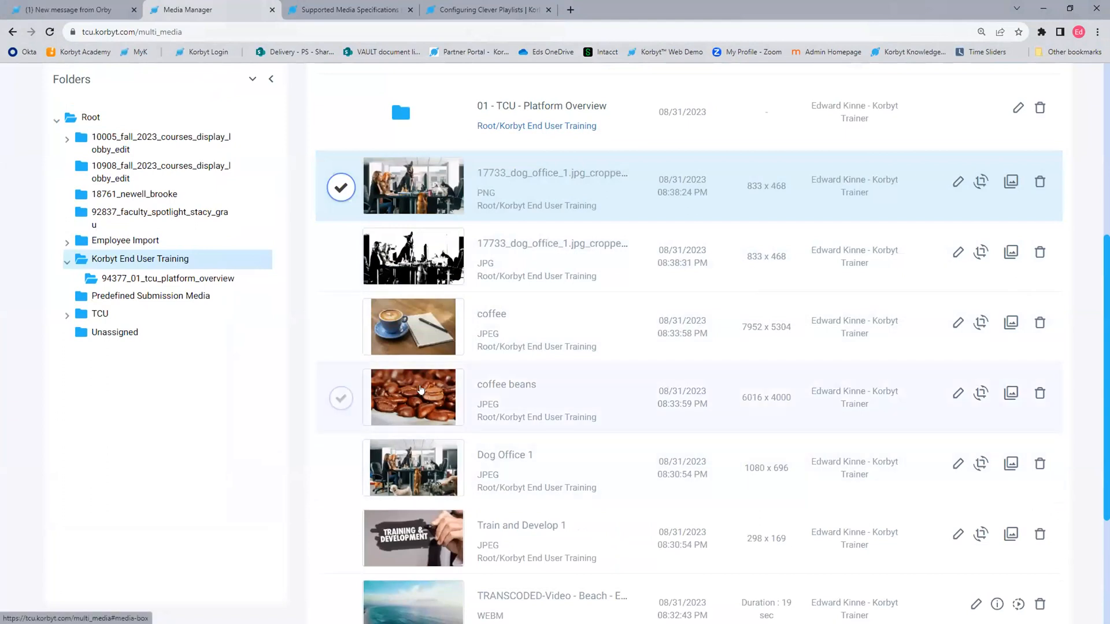
{"action": "scroll", "coordinate": [587, 459], "scroll_direction": "down", "scroll_amount": 1}
{"action": "scroll", "coordinate": [588, 459], "scroll_direction": "up", "scroll_amount": 6}
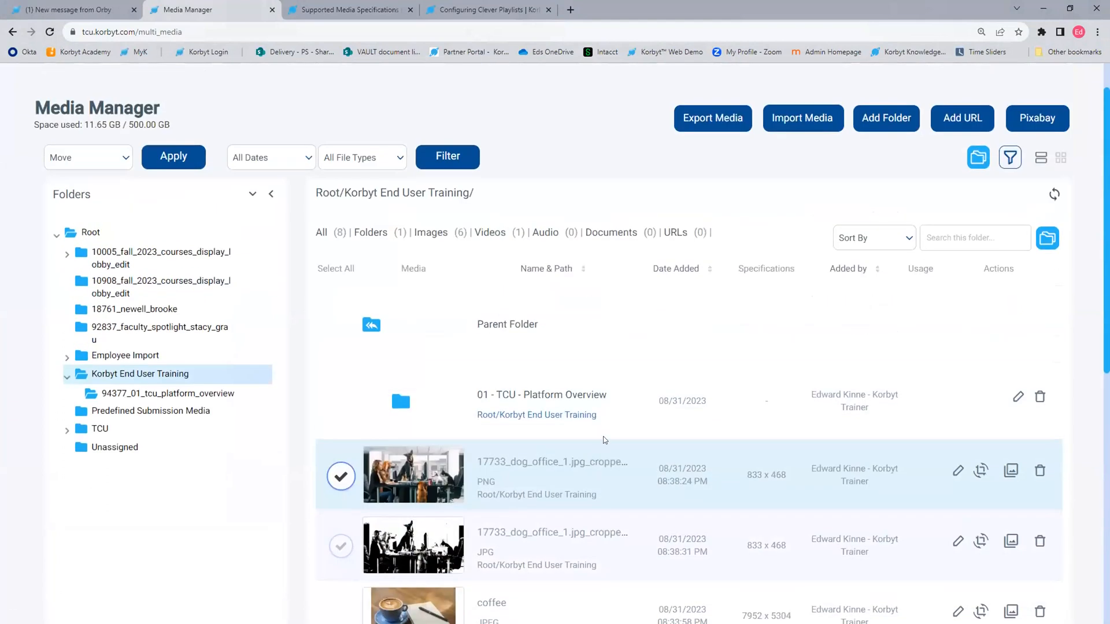
{"action": "scroll", "coordinate": [15, 380], "scroll_direction": "down", "scroll_amount": 2}
{"action": "scroll", "coordinate": [19, 375], "scroll_direction": "down", "scroll_amount": 6}
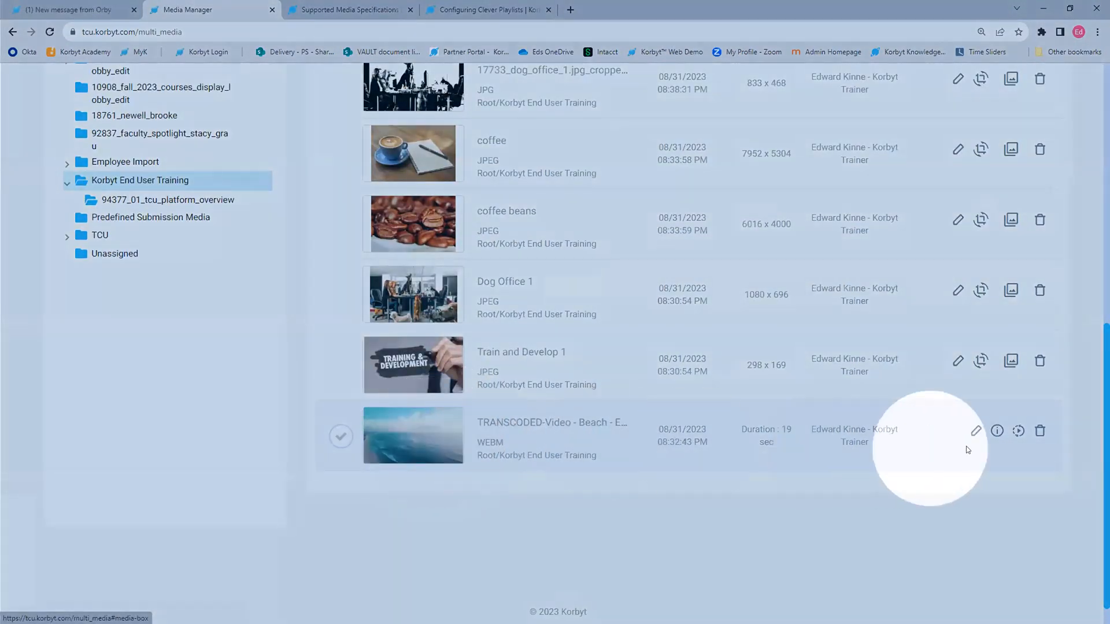
{"action": "left_click", "coordinate": [999, 434]}
{"action": "scroll", "coordinate": [756, 365], "scroll_direction": "down", "scroll_amount": 2}
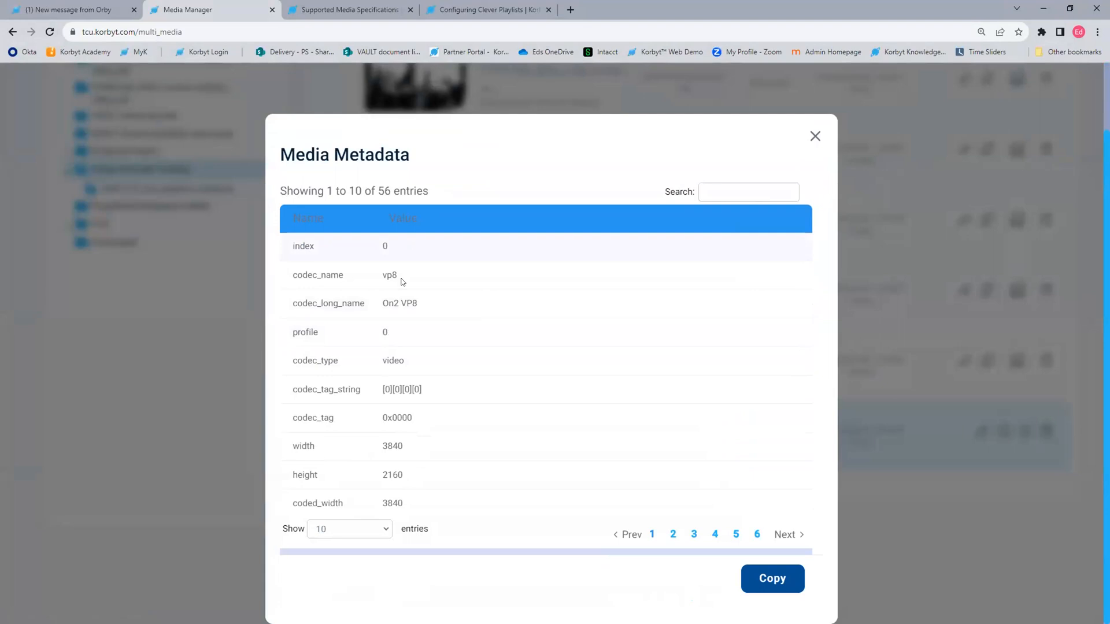
{"action": "left_click", "coordinate": [816, 137]}
{"action": "left_click", "coordinate": [1017, 432]}
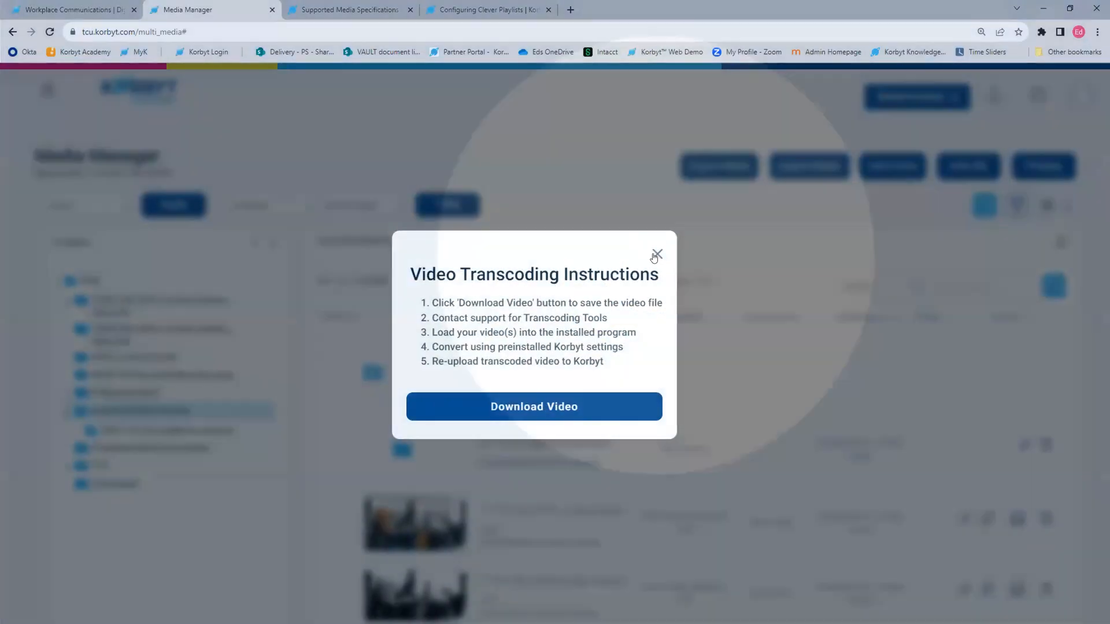
{"action": "left_click", "coordinate": [657, 254]}
- Review the name, tag, file information and playlist validity dates in the beach video's media details, and return to the media list
{"action": "scroll", "coordinate": [654, 254], "scroll_direction": "down", "scroll_amount": 10}
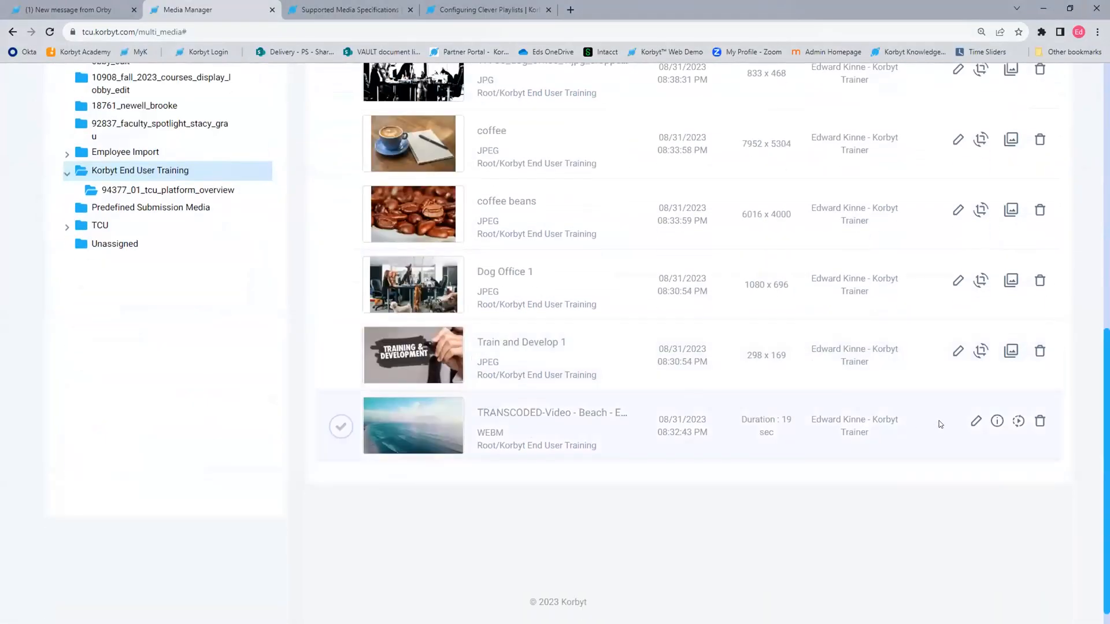
{"action": "left_click", "coordinate": [976, 421]}
{"action": "scroll", "coordinate": [785, 411], "scroll_direction": "down", "scroll_amount": 2}
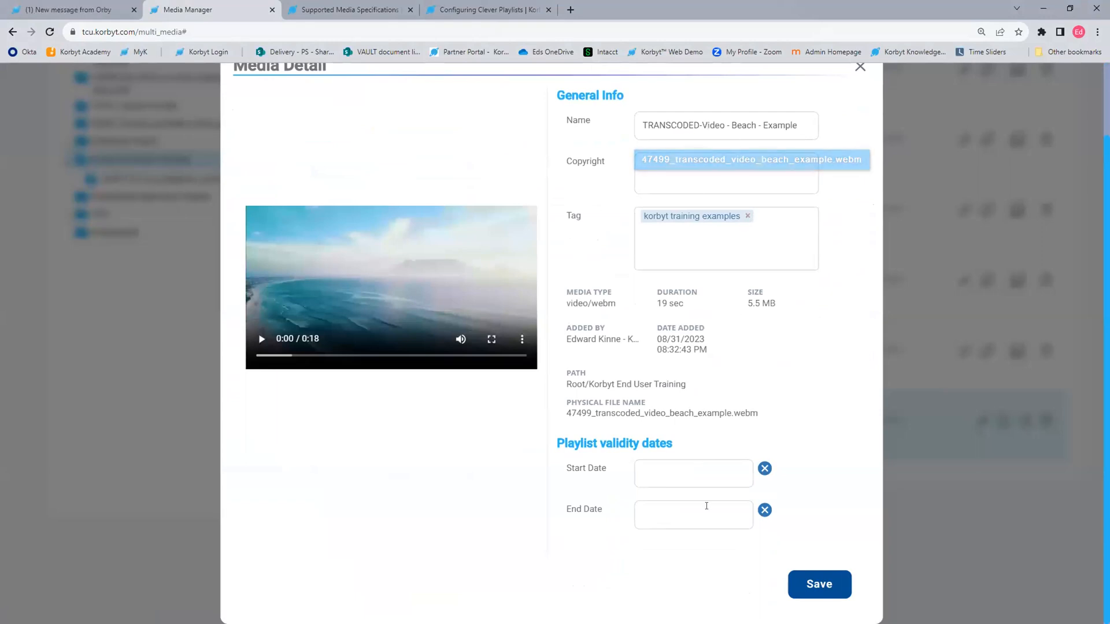
{"action": "key", "text": "ctrl"}
{"action": "key", "text": "ctrl"}
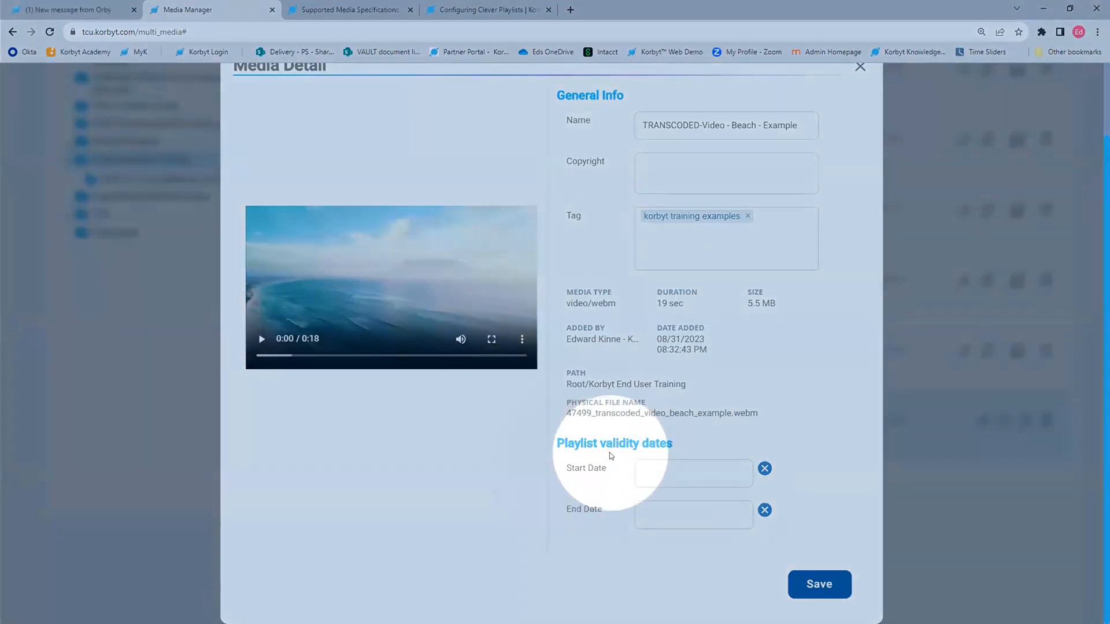
{"action": "scroll", "coordinate": [610, 452], "scroll_direction": "up", "scroll_amount": 2}
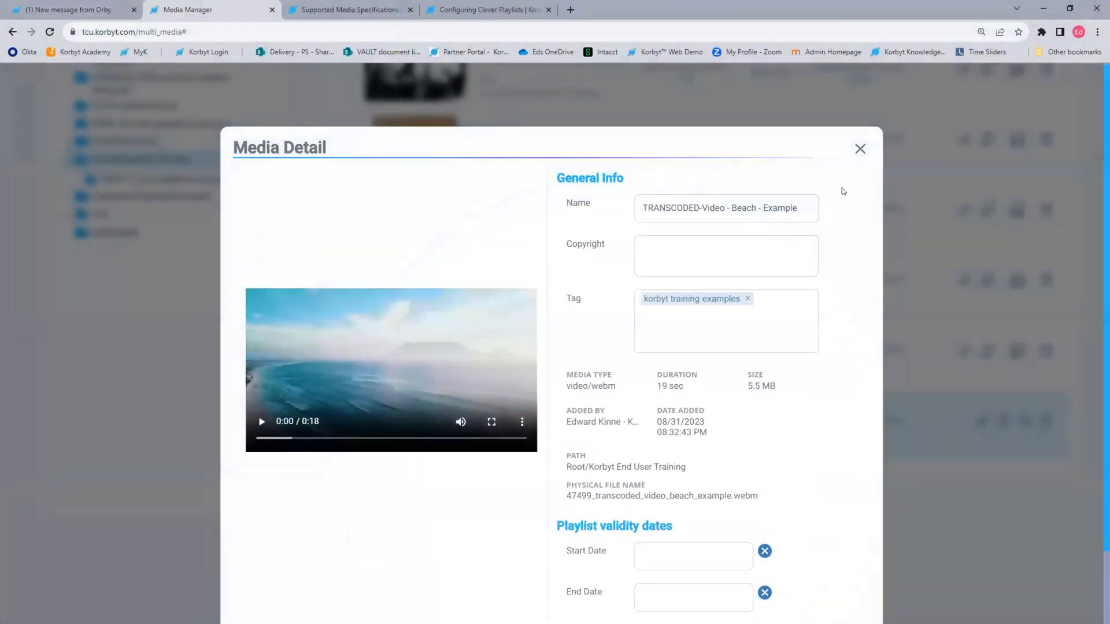
{"action": "left_click", "coordinate": [860, 149]}
{"action": "scroll", "coordinate": [684, 449], "scroll_direction": "up", "scroll_amount": 1}
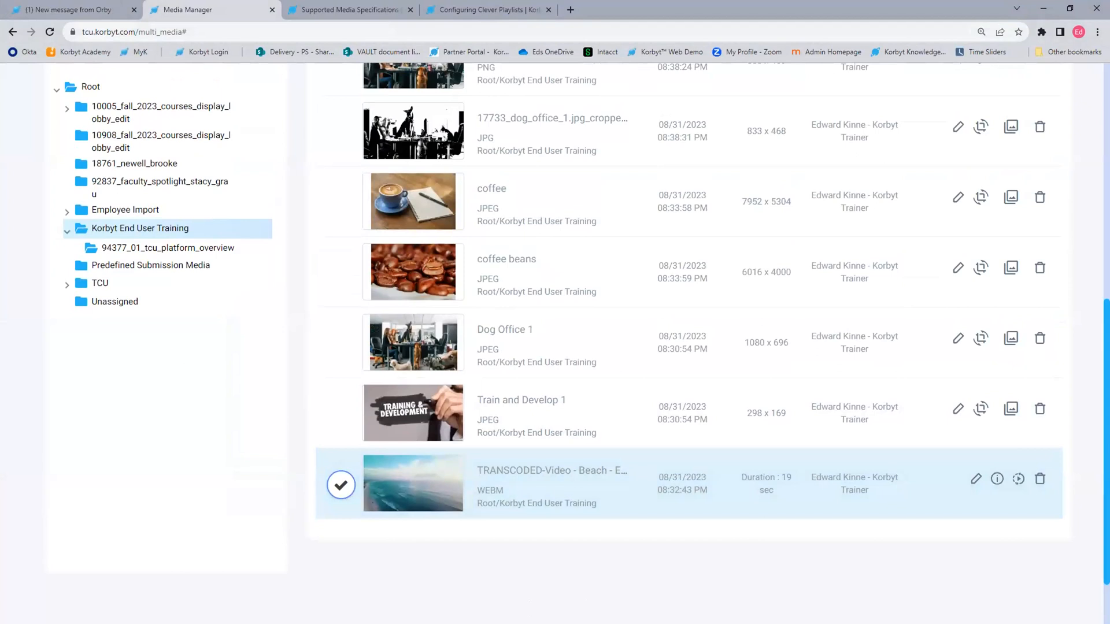
{"action": "scroll", "coordinate": [602, 390], "scroll_direction": "up", "scroll_amount": 3}
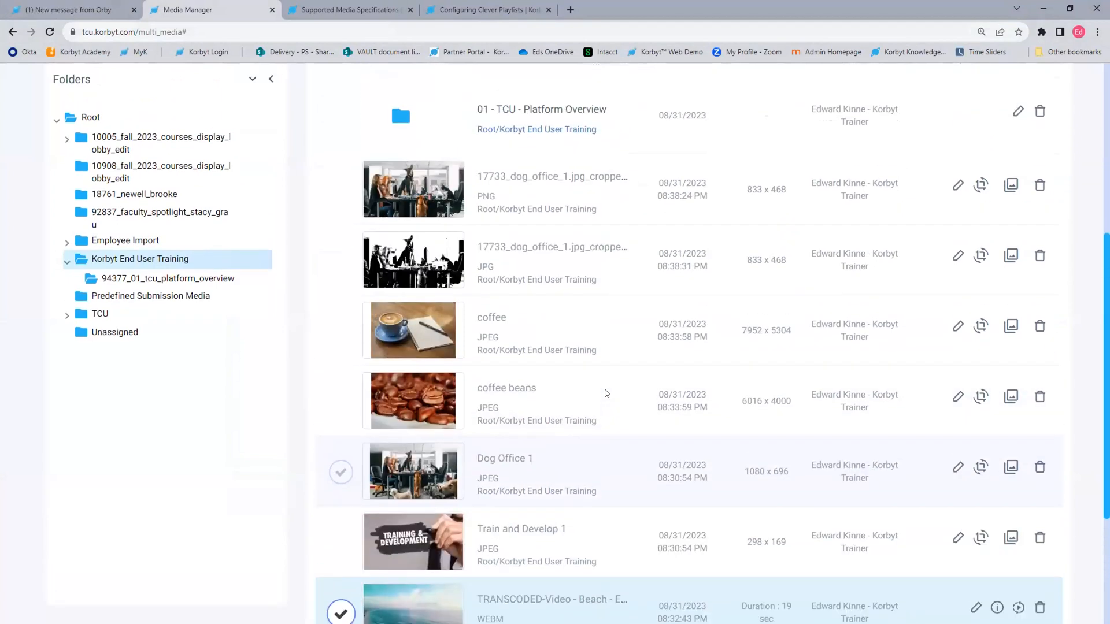
{"action": "scroll", "coordinate": [606, 393], "scroll_direction": "up", "scroll_amount": 3}
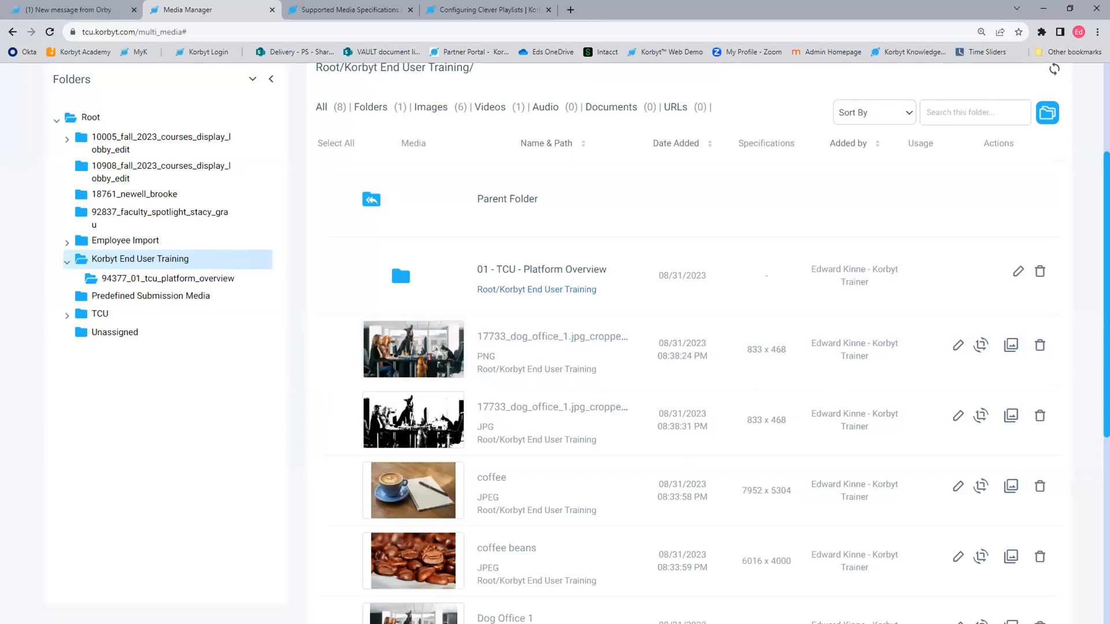
{"action": "scroll", "coordinate": [532, 456], "scroll_direction": "down", "scroll_amount": 5}
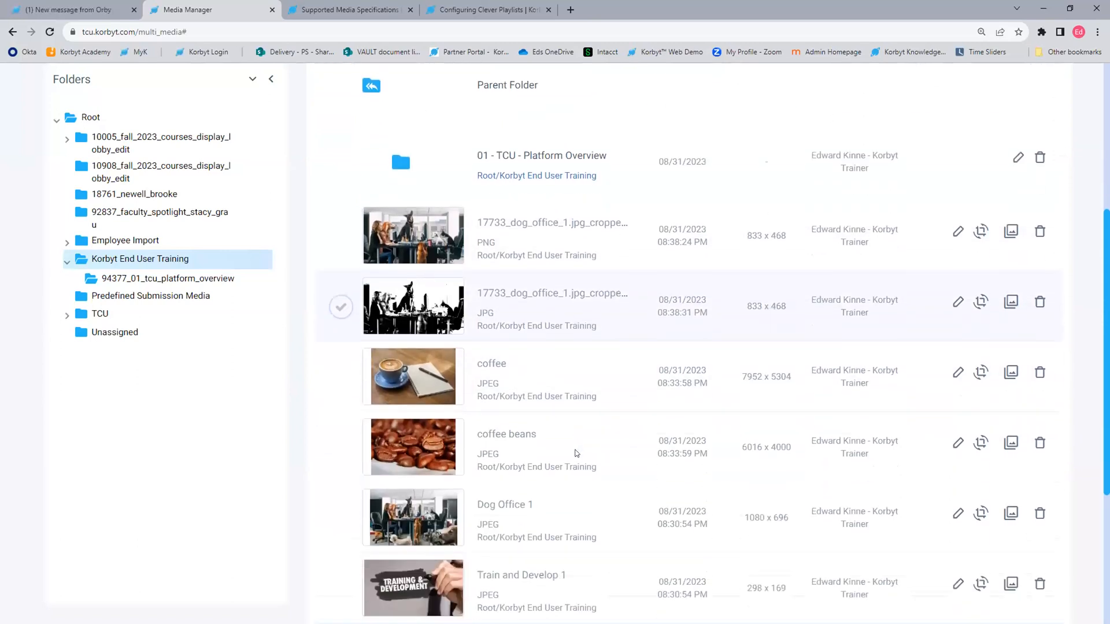
{"action": "scroll", "coordinate": [577, 456], "scroll_direction": "up", "scroll_amount": 4}
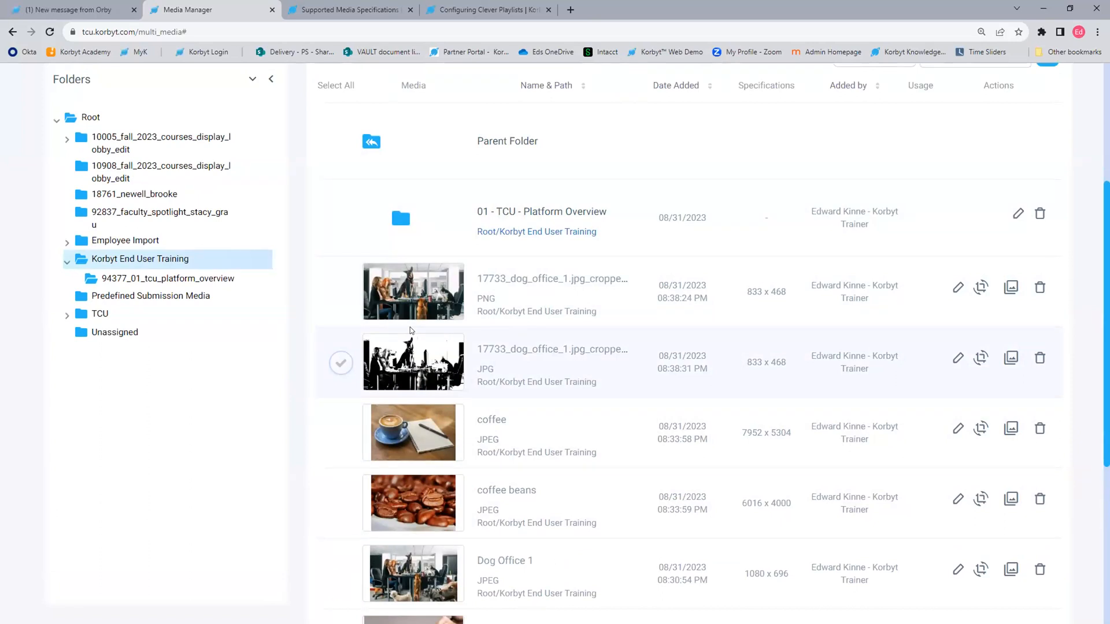
{"action": "scroll", "coordinate": [496, 422], "scroll_direction": "down", "scroll_amount": 1}
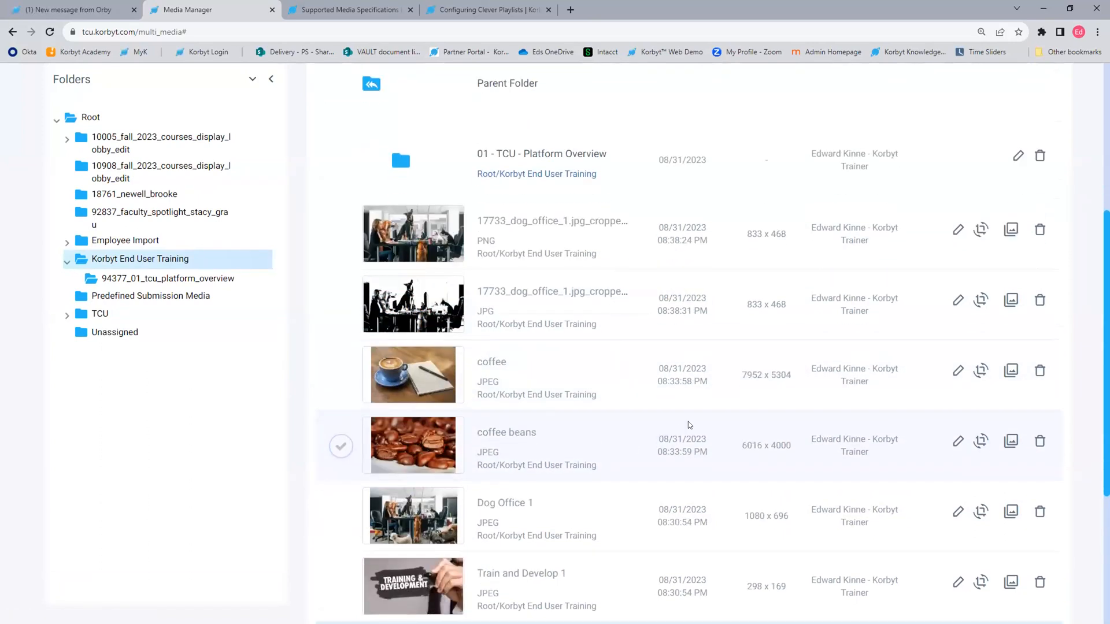
{"action": "scroll", "coordinate": [798, 414], "scroll_direction": "down", "scroll_amount": 2}
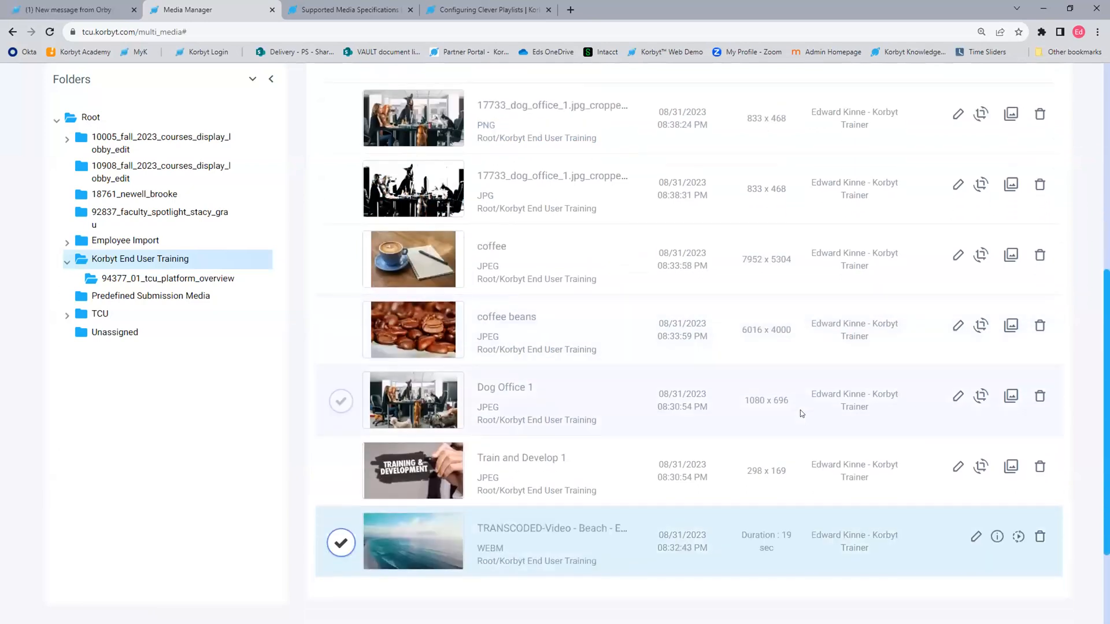
{"action": "scroll", "coordinate": [801, 411], "scroll_direction": "up", "scroll_amount": 1}
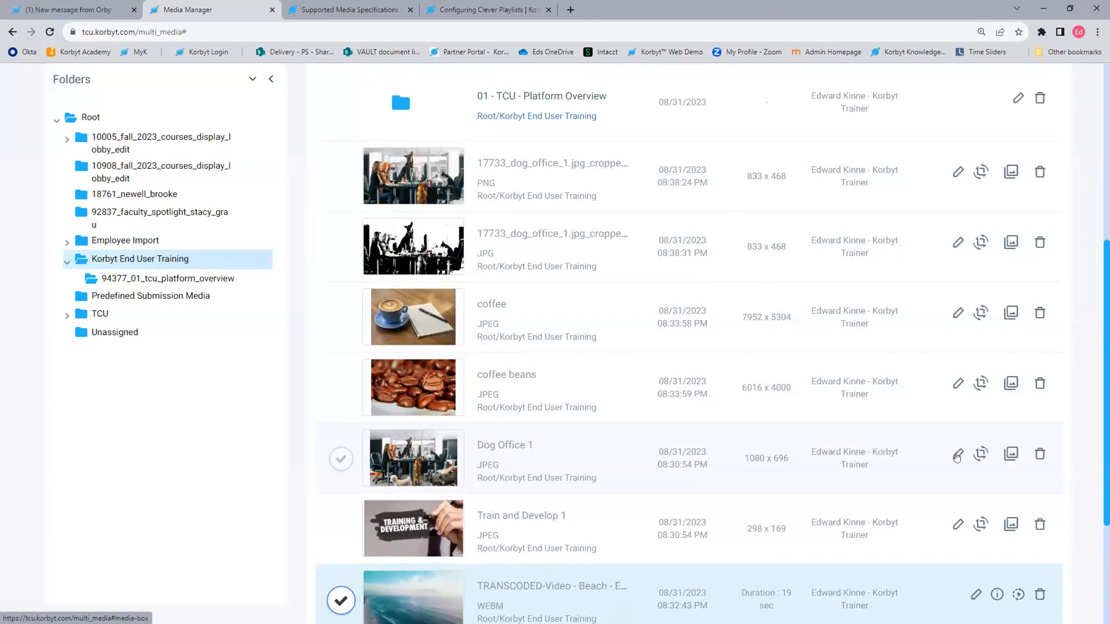
- Open the media details of the Dog Office 1 image and review its playlist validity start and end dates
{"action": "left_click", "coordinate": [956, 456]}
{"action": "scroll", "coordinate": [696, 416], "scroll_direction": "down", "scroll_amount": 2}
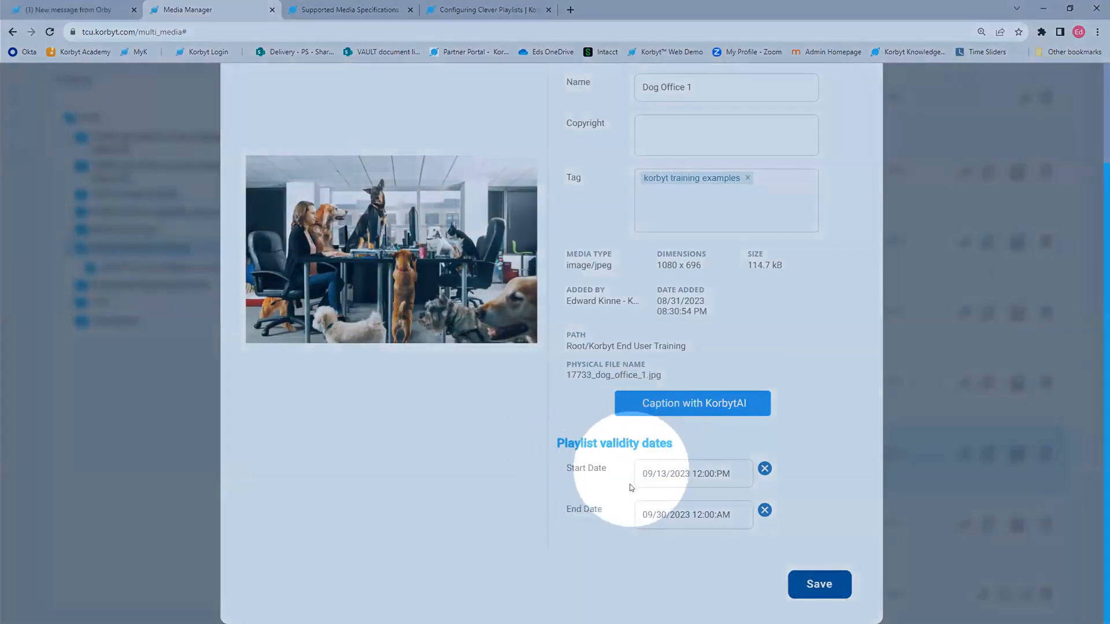
{"action": "left_click_drag", "start_coordinate": [567, 469], "coordinate": [606, 466]}
{"action": "left_click_drag", "start_coordinate": [567, 508], "coordinate": [605, 514]}
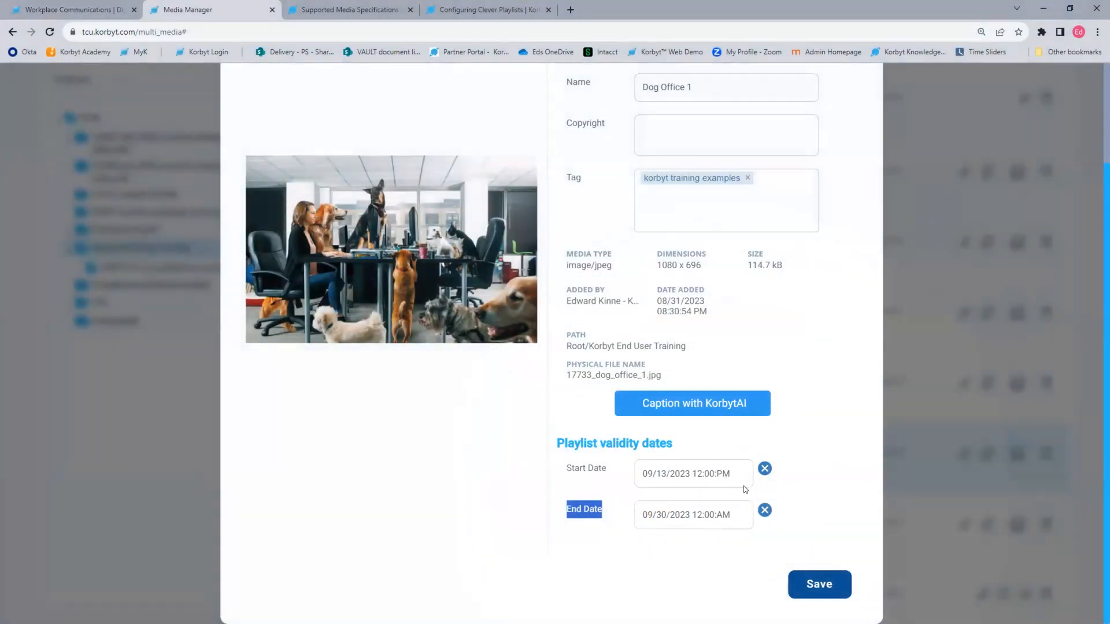
- Clear the image's playlist validity start date and set its end date to 09/29/2023 04:00 PM
{"action": "left_click", "coordinate": [765, 469]}
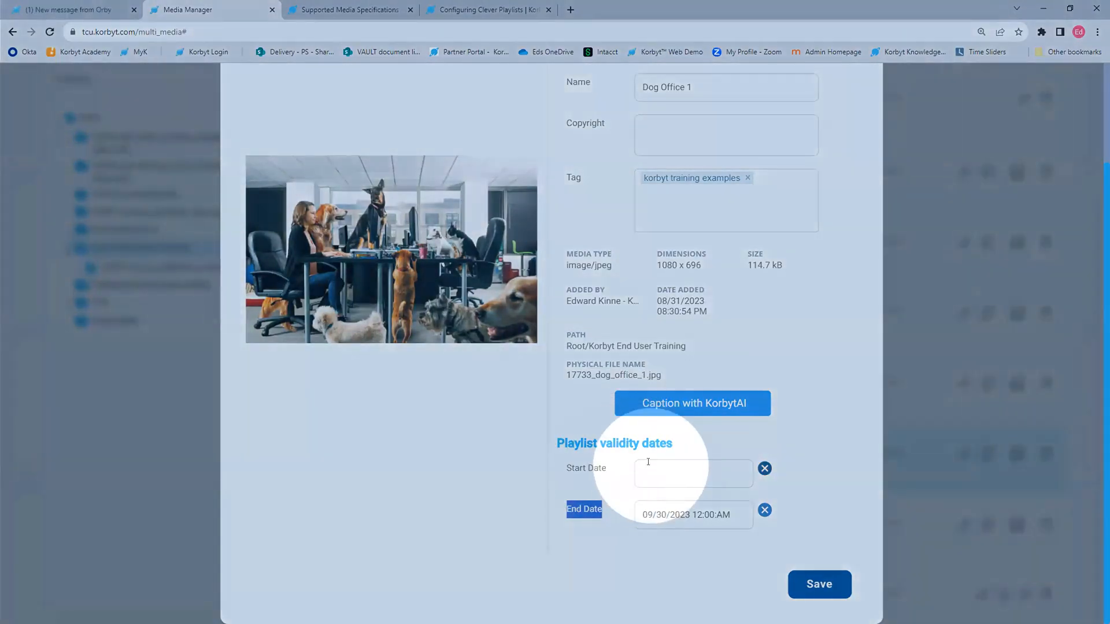
{"action": "left_click", "coordinate": [670, 514]}
{"action": "left_click", "coordinate": [796, 469]}
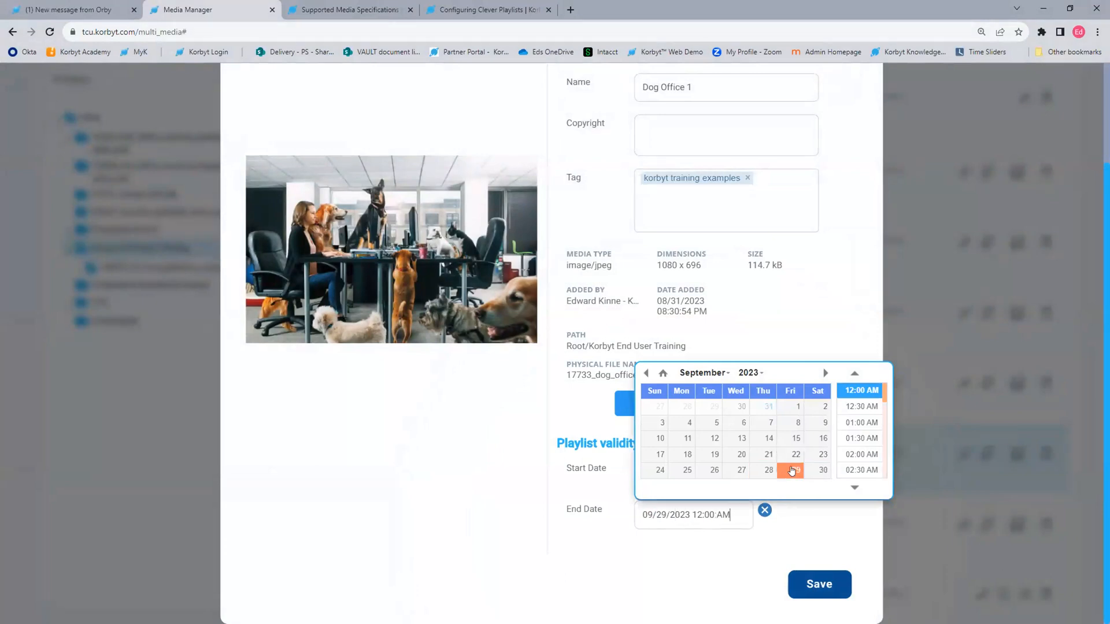
{"action": "scroll", "coordinate": [864, 440], "scroll_direction": "down", "scroll_amount": 2}
{"action": "scroll", "coordinate": [864, 446], "scroll_direction": "down", "scroll_amount": 5}
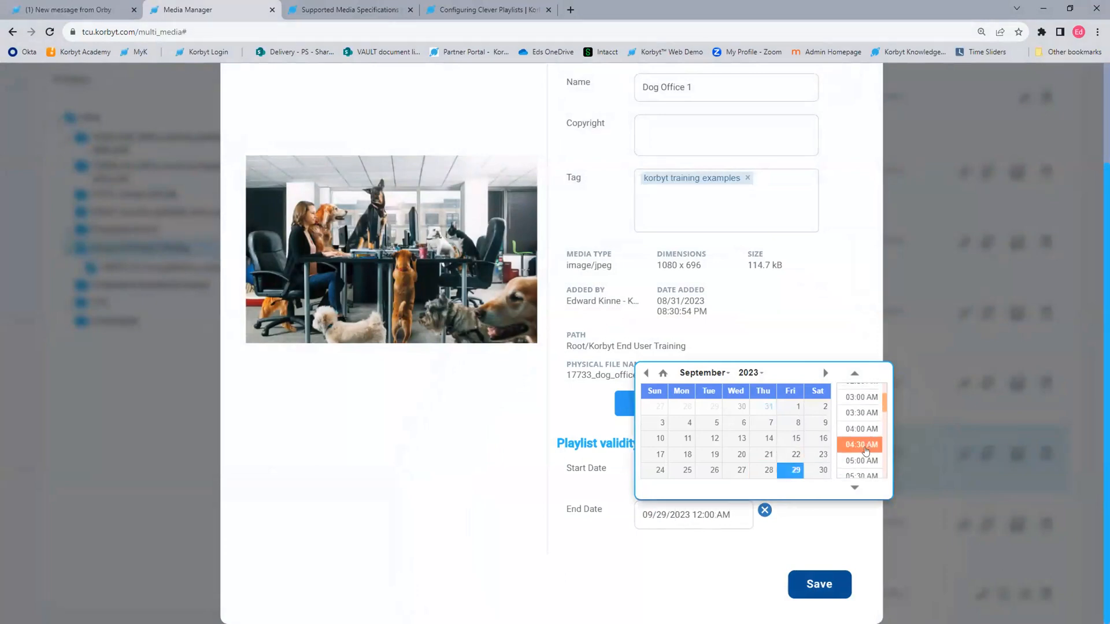
{"action": "scroll", "coordinate": [858, 458], "scroll_direction": "down", "scroll_amount": 2}
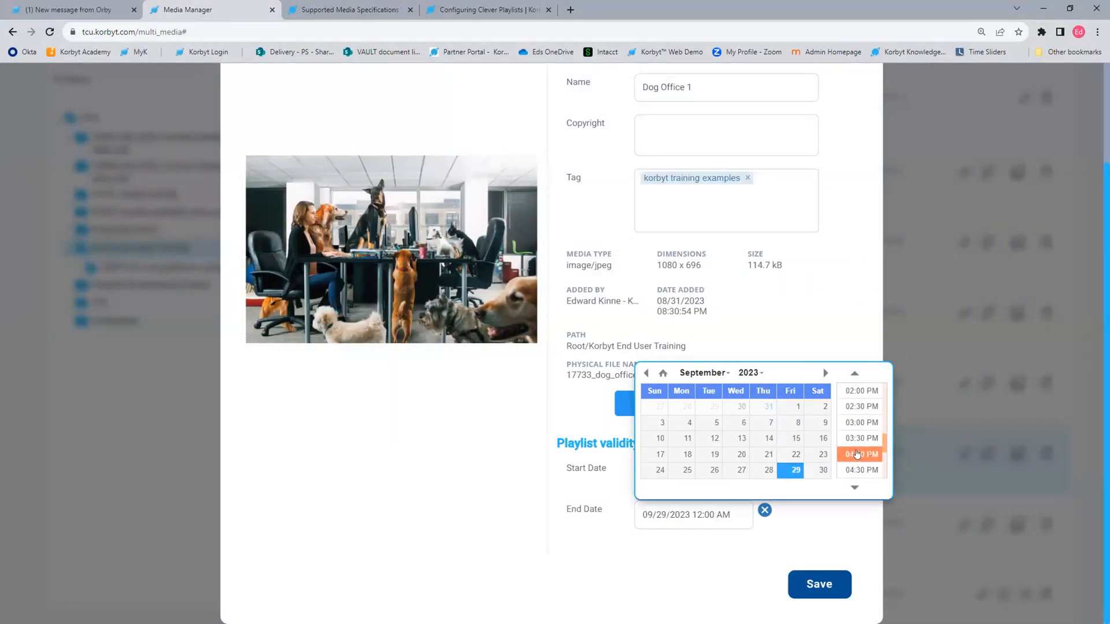
{"action": "left_click", "coordinate": [847, 457]}
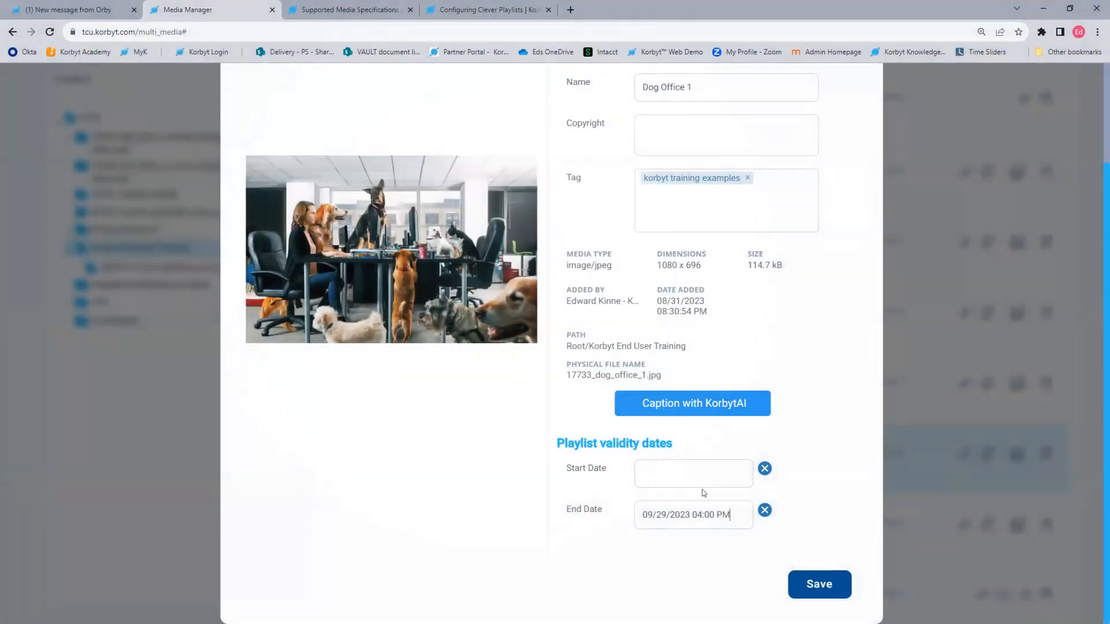
- Set the playlist validity start date to 09/02/2023 12:00 PM and save the Dog Office 1 media details
{"action": "left_click", "coordinate": [682, 467]}
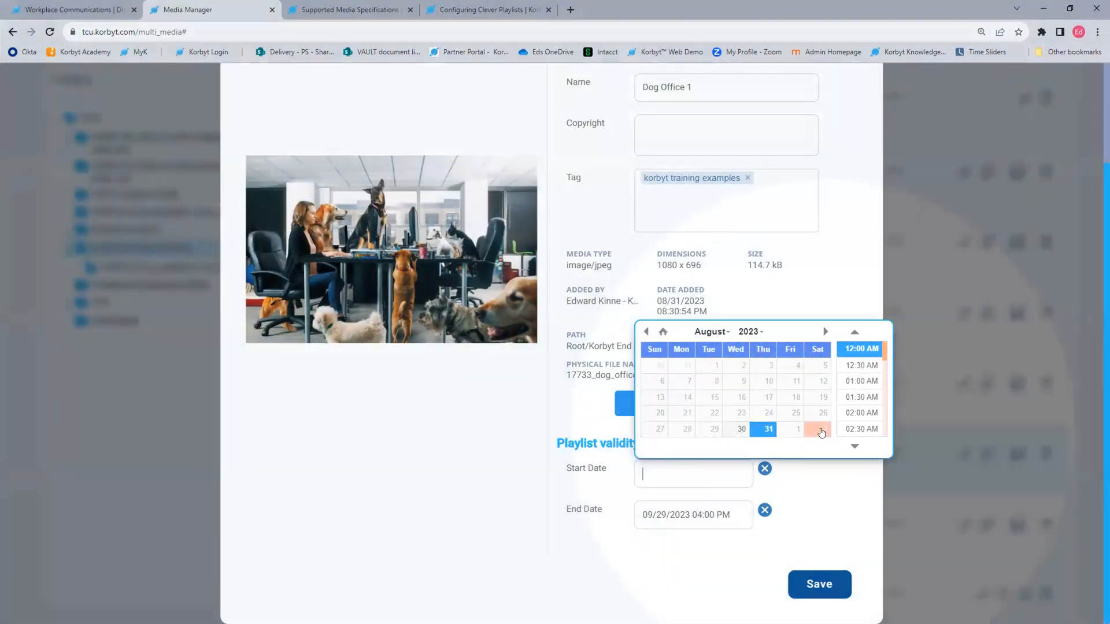
{"action": "left_click", "coordinate": [823, 429]}
{"action": "scroll", "coordinate": [859, 397], "scroll_direction": "down", "scroll_amount": 1}
{"action": "scroll", "coordinate": [860, 397], "scroll_direction": "down", "scroll_amount": 5}
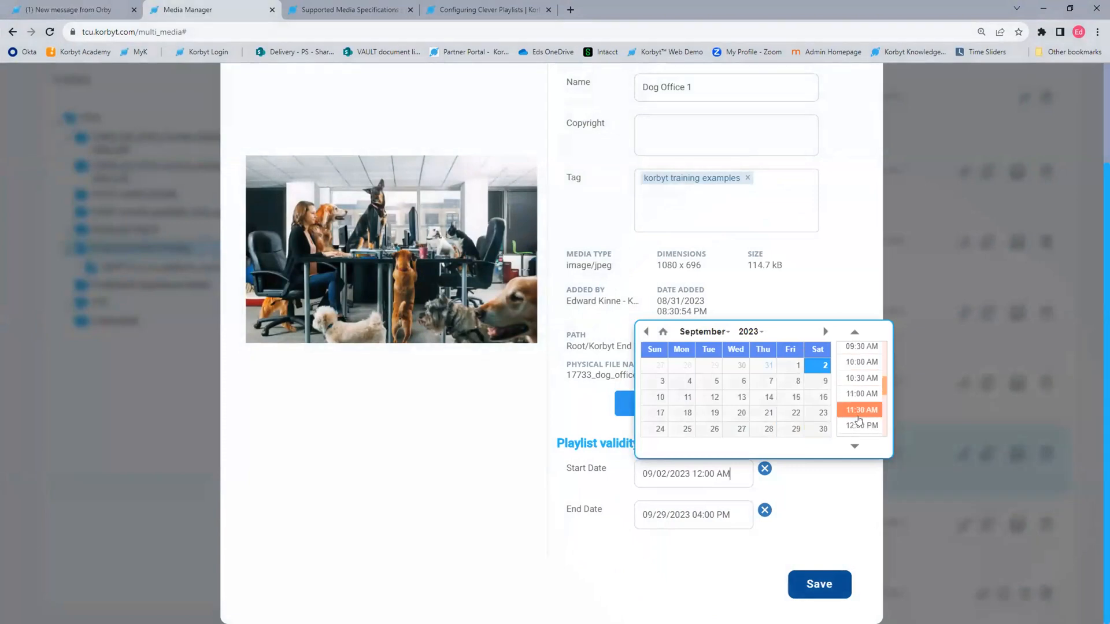
{"action": "left_click", "coordinate": [859, 426]}
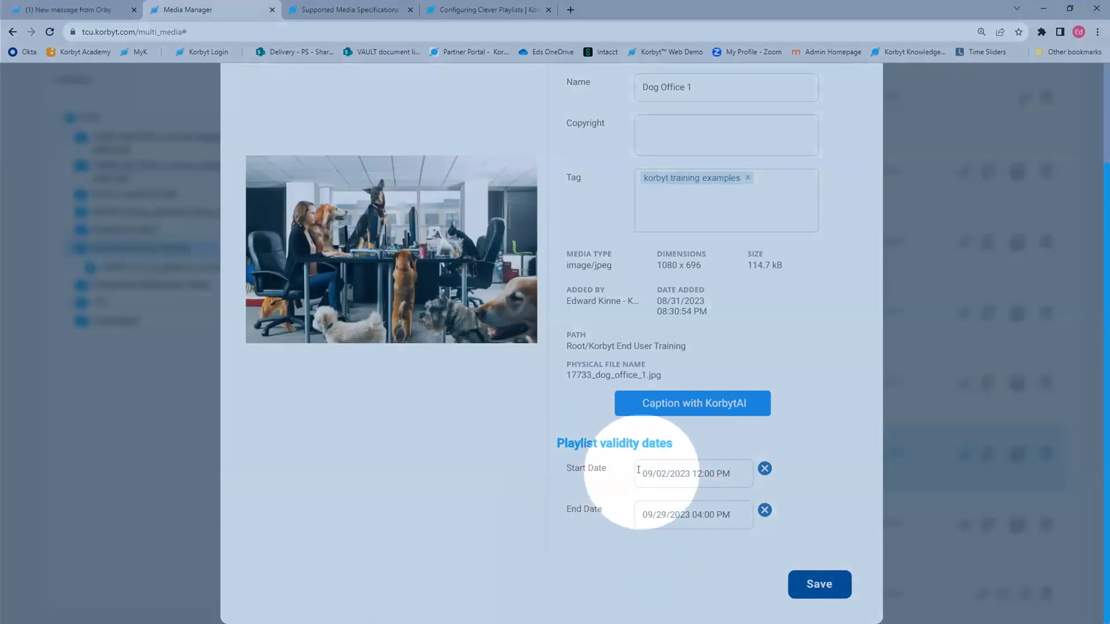
{"action": "left_click", "coordinate": [820, 585]}
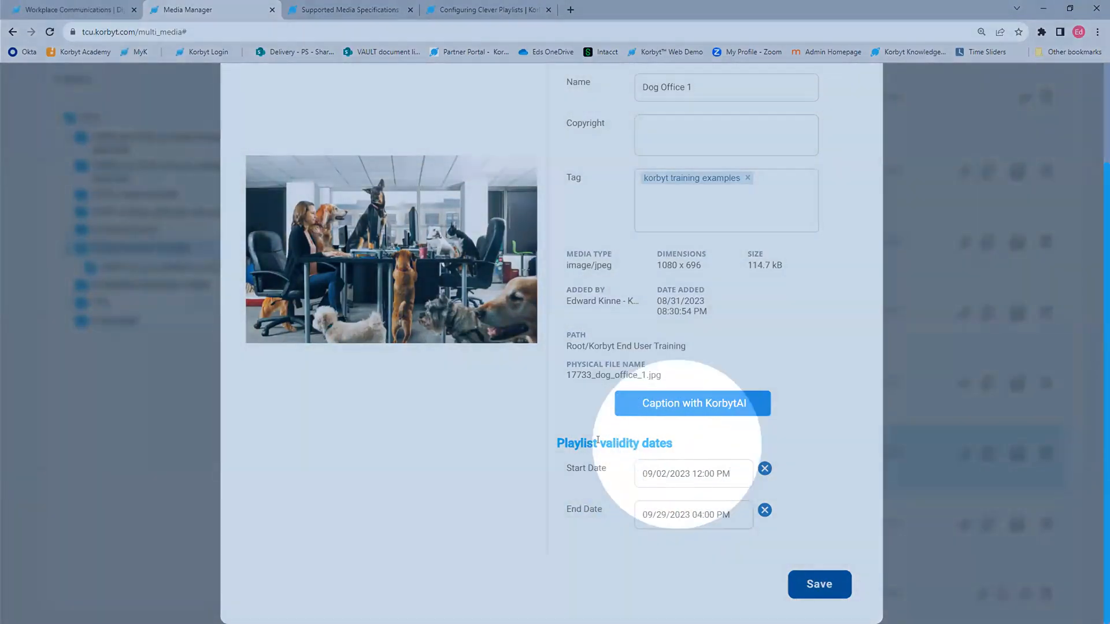
{"action": "left_click_drag", "start_coordinate": [673, 443], "coordinate": [555, 443]}
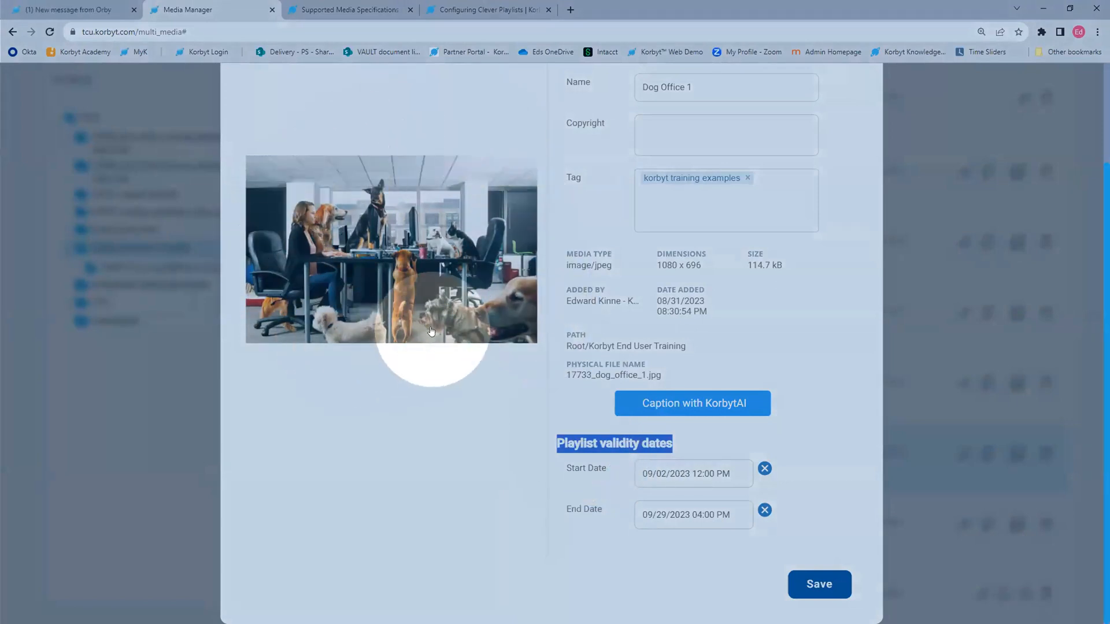
{"action": "left_click", "coordinate": [824, 588]}
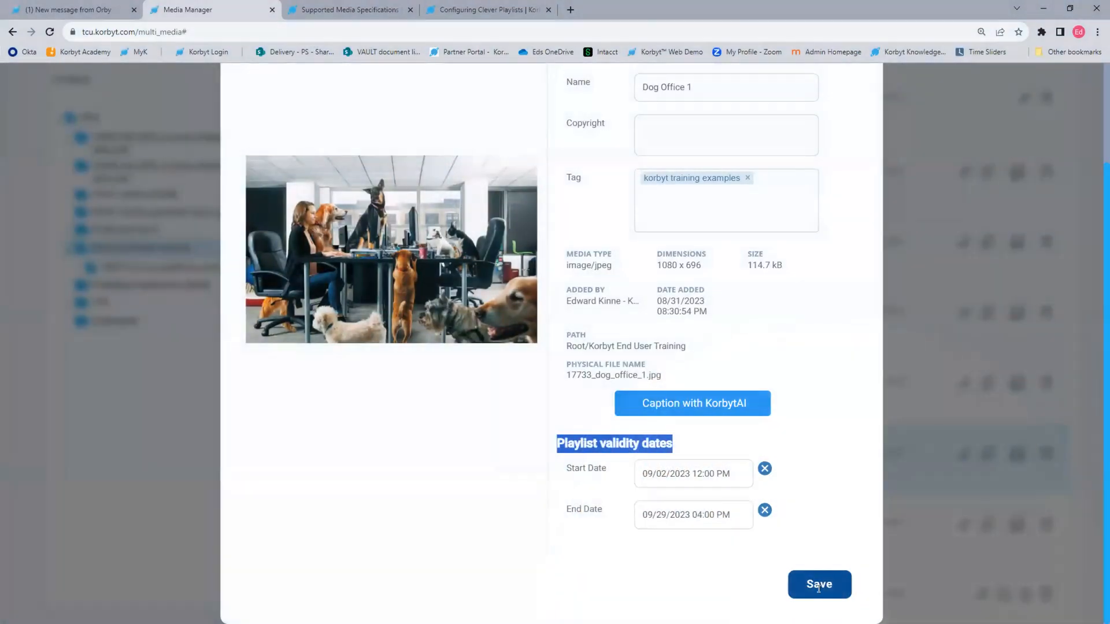
{"action": "left_click", "coordinate": [819, 585]}
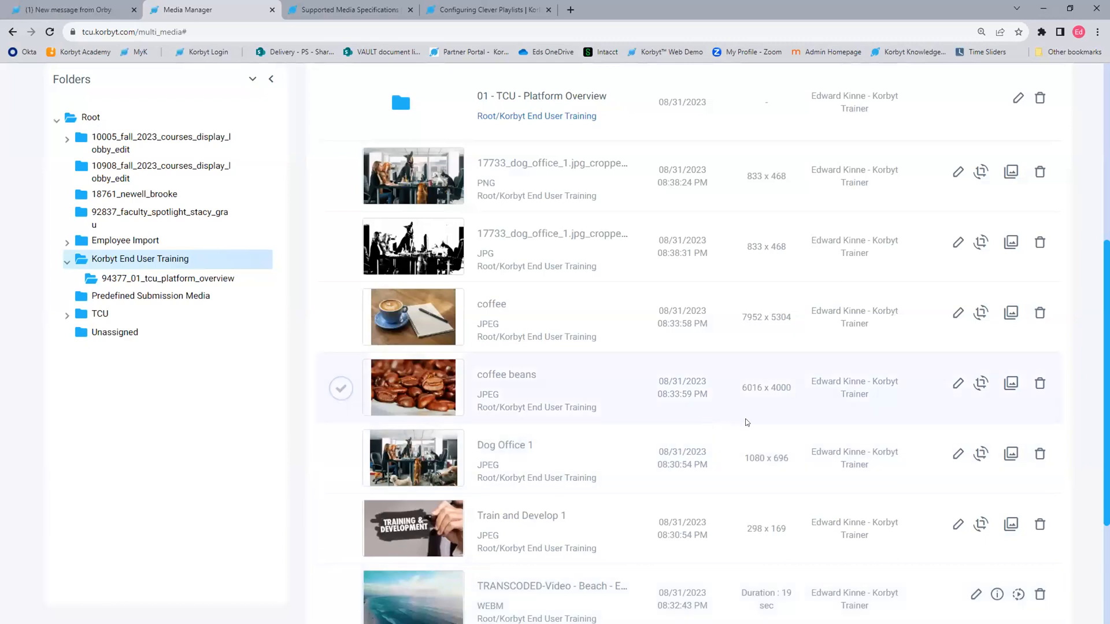
{"action": "scroll", "coordinate": [746, 423], "scroll_direction": "up", "scroll_amount": 2}
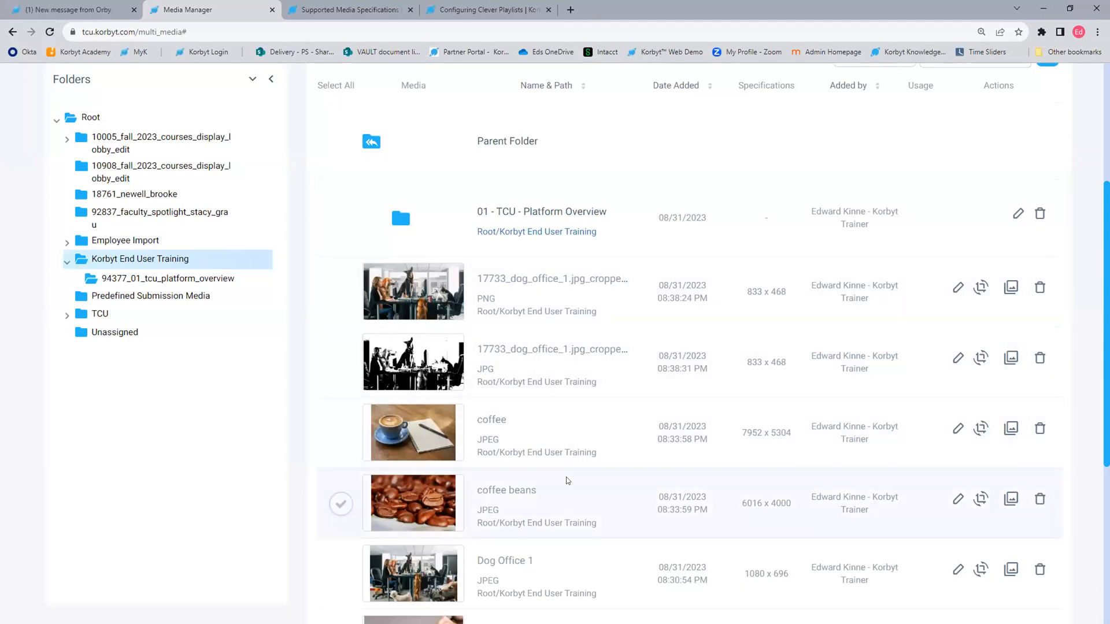
{"action": "scroll", "coordinate": [582, 477], "scroll_direction": "up", "scroll_amount": 4}
{"action": "scroll", "coordinate": [601, 508], "scroll_direction": "down", "scroll_amount": 6}
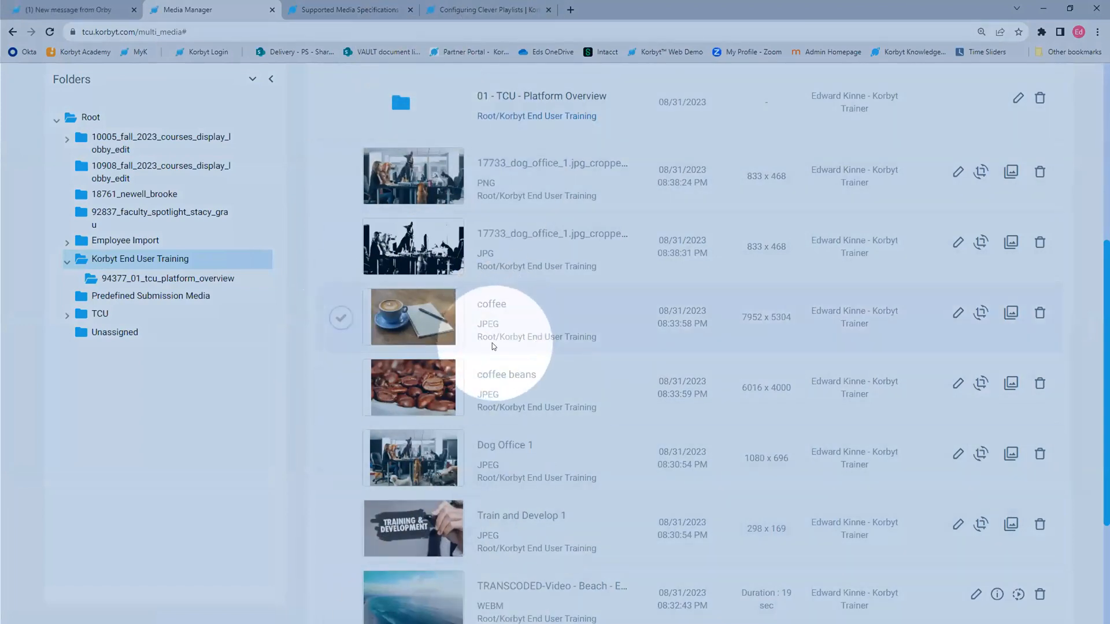
- Go to the Playlists page and view the available options for adding a playlist, dismissing them without choosing one
{"action": "scroll", "coordinate": [491, 347], "scroll_direction": "up", "scroll_amount": 5}
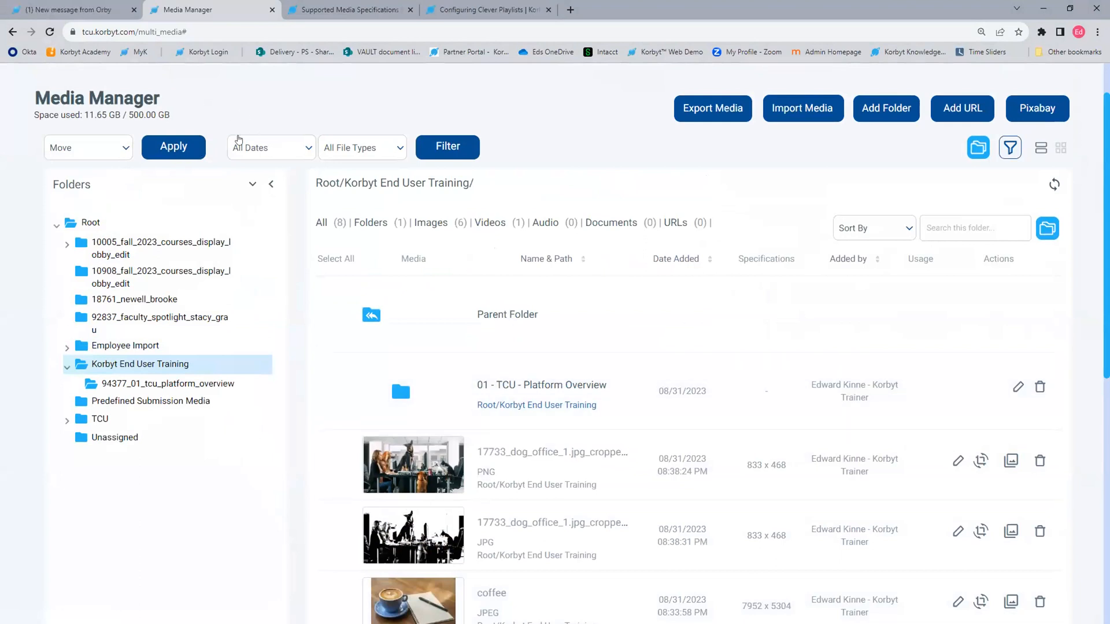
{"action": "scroll", "coordinate": [237, 141], "scroll_direction": "up", "scroll_amount": 1}
{"action": "left_click", "coordinate": [46, 92]}
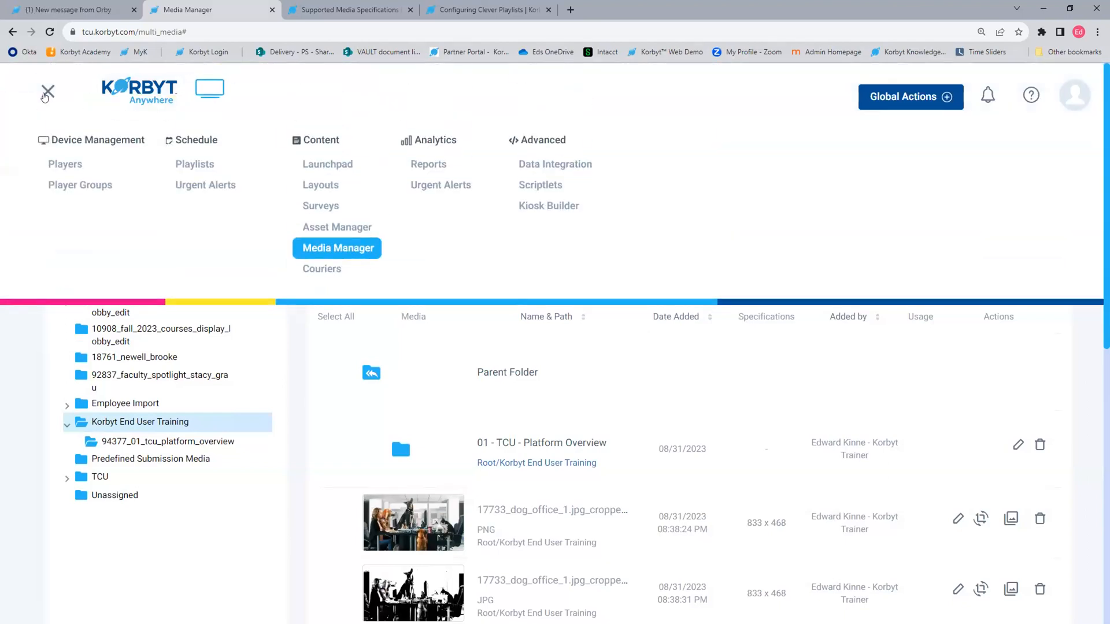
{"action": "left_click", "coordinate": [194, 164]}
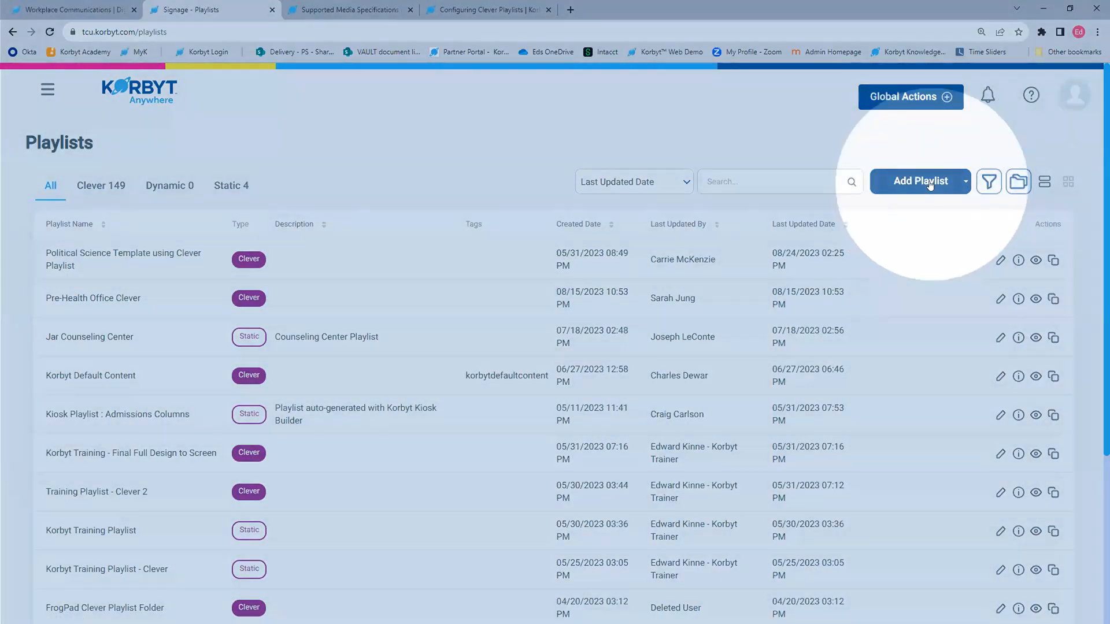
{"action": "left_click", "coordinate": [923, 183]}
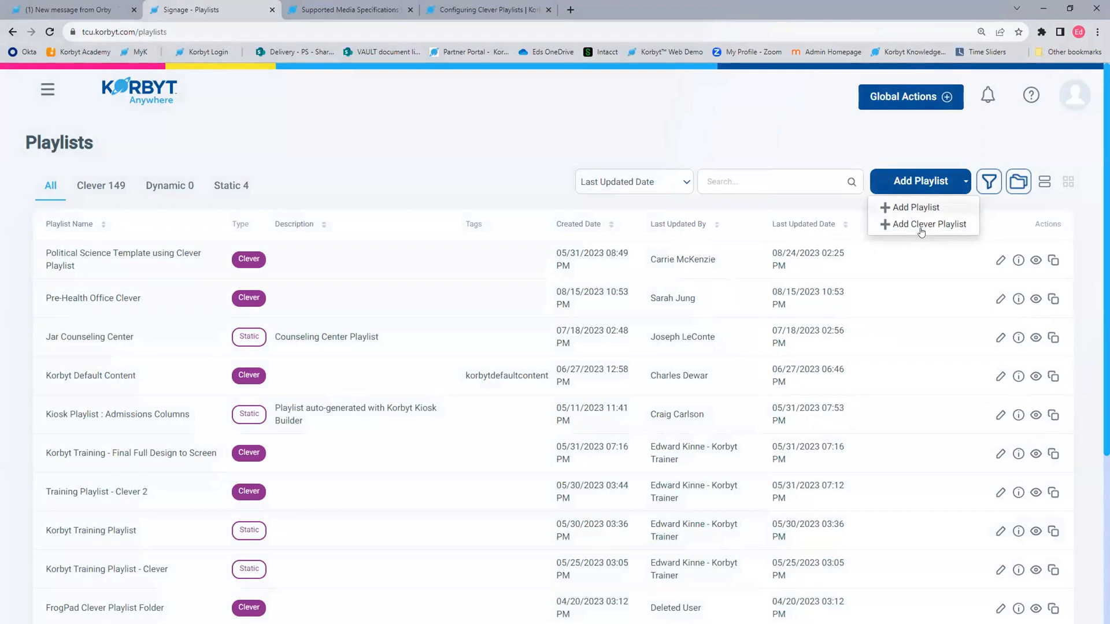
{"action": "left_click", "coordinate": [501, 115]}
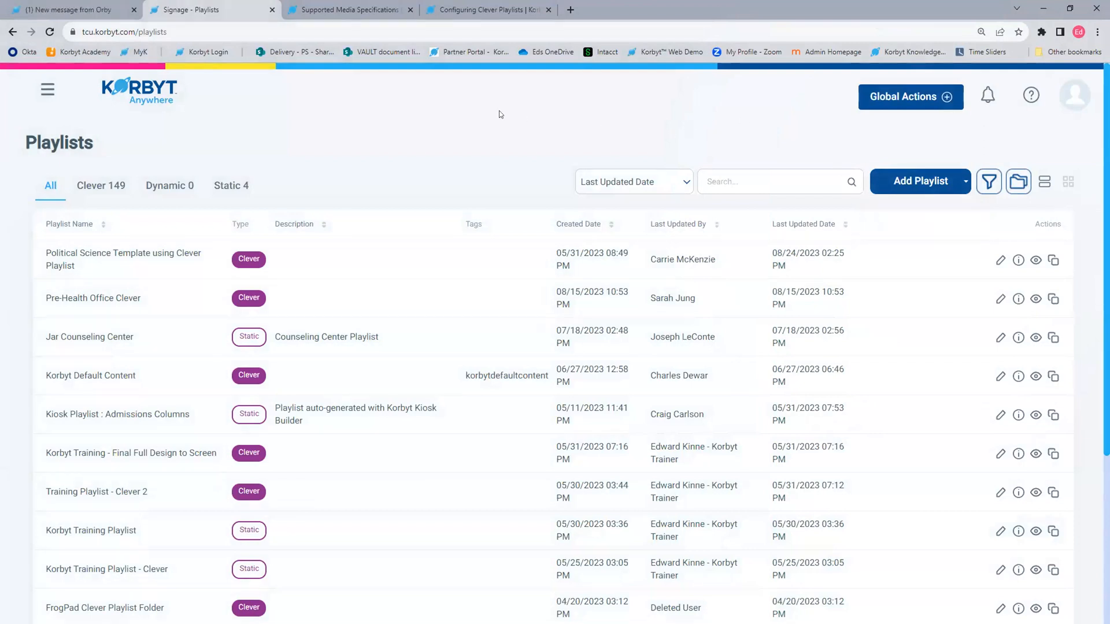
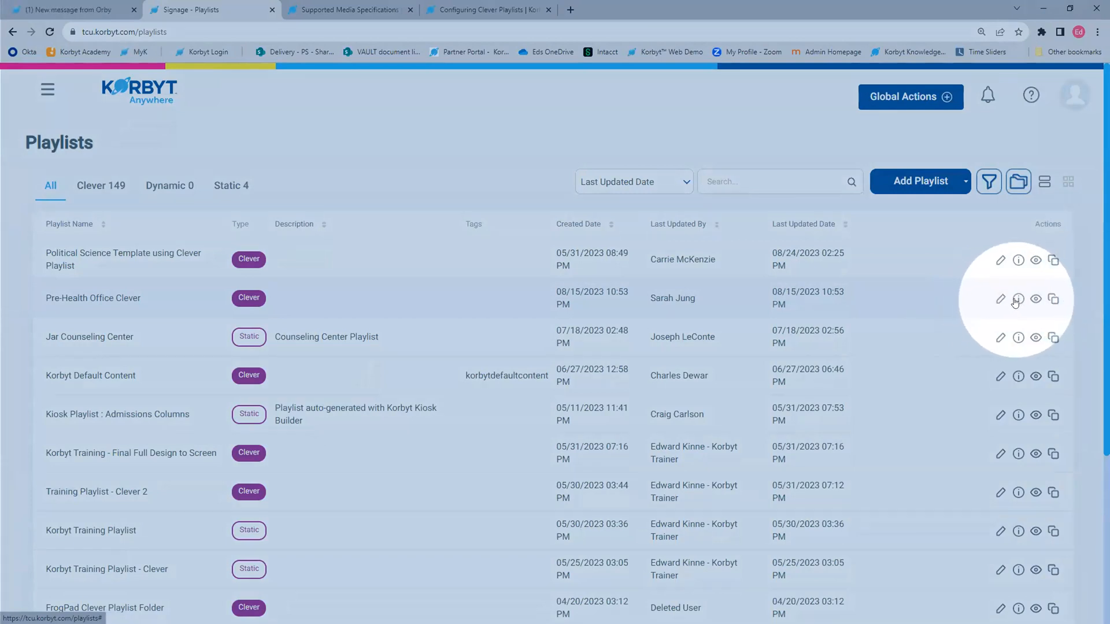
- View the playlist options and the preview of the "Pre-Health Office Clever" playlist, closing each one
{"action": "left_click", "coordinate": [1017, 300]}
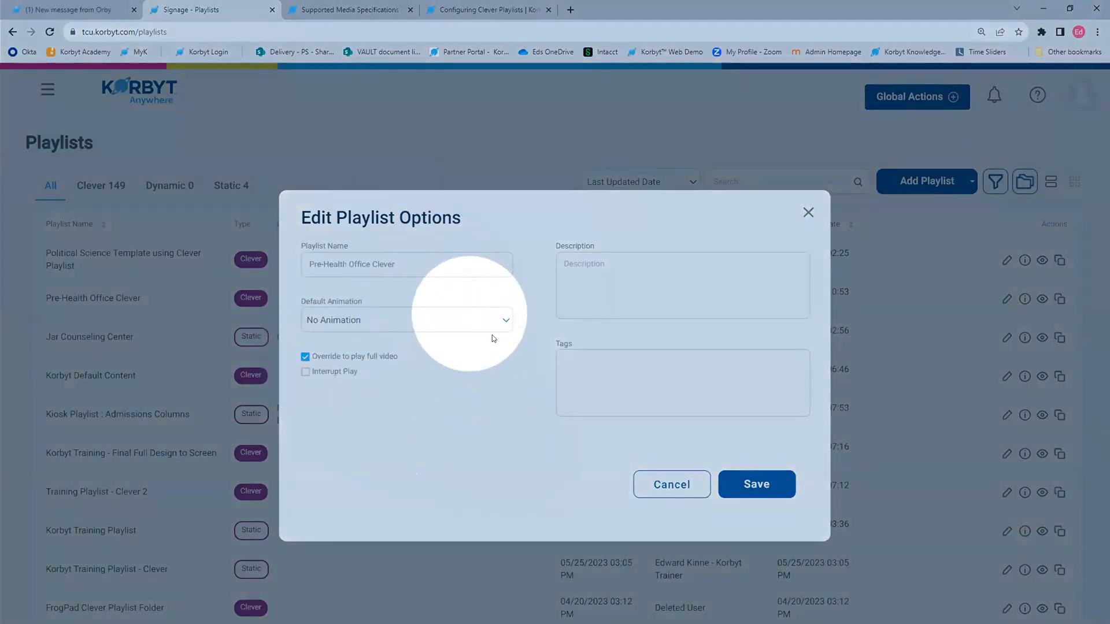
{"action": "left_click", "coordinate": [807, 214]}
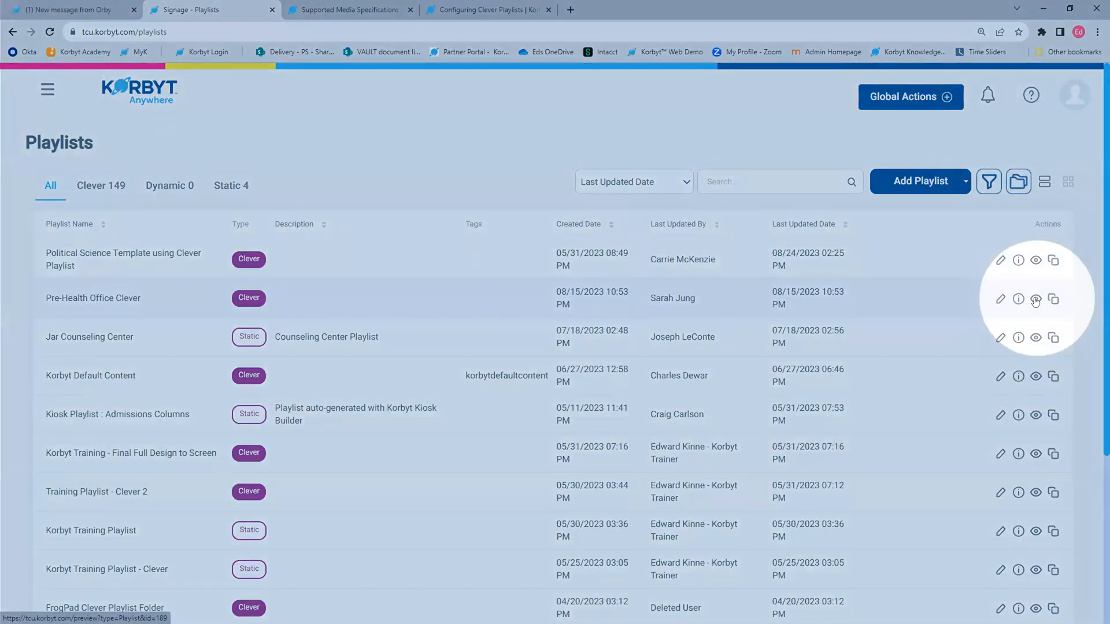
{"action": "left_click", "coordinate": [1035, 299]}
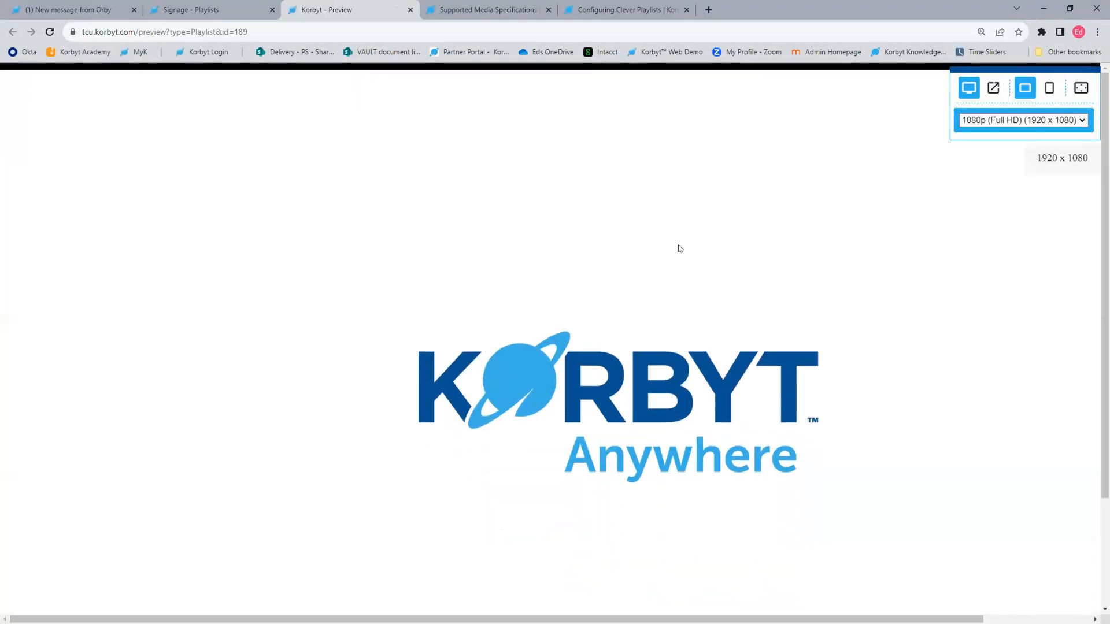
{"action": "left_click", "coordinate": [410, 9]}
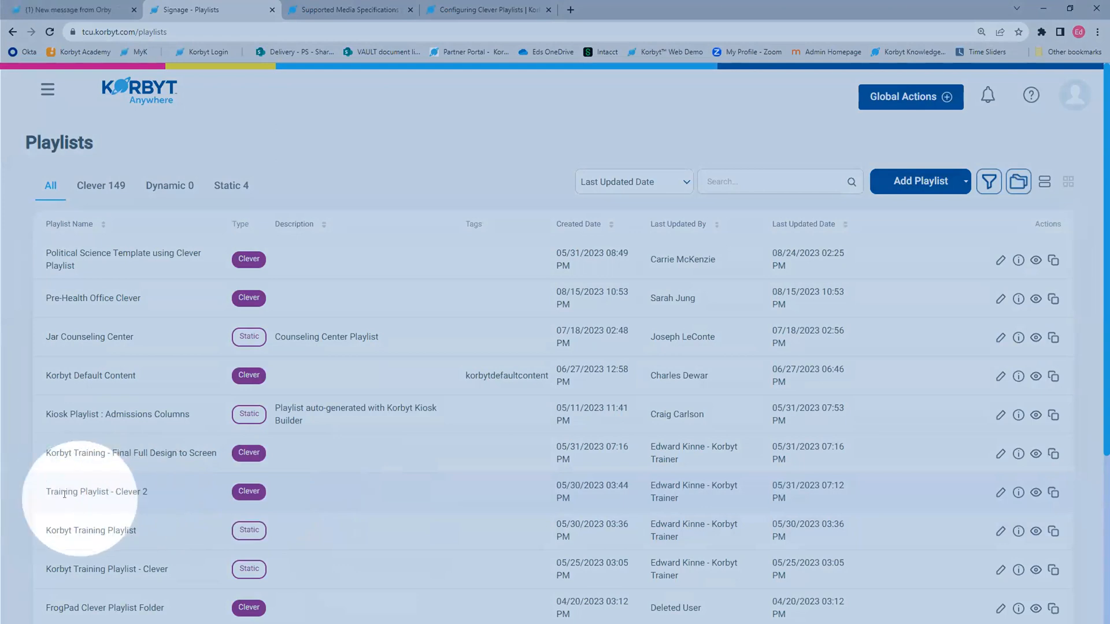
- Open "Training Playlist - Clever 2" for editing and move April 24 (1) to third place and BLUU Menus - Pizza to second
{"action": "left_click", "coordinate": [1002, 492]}
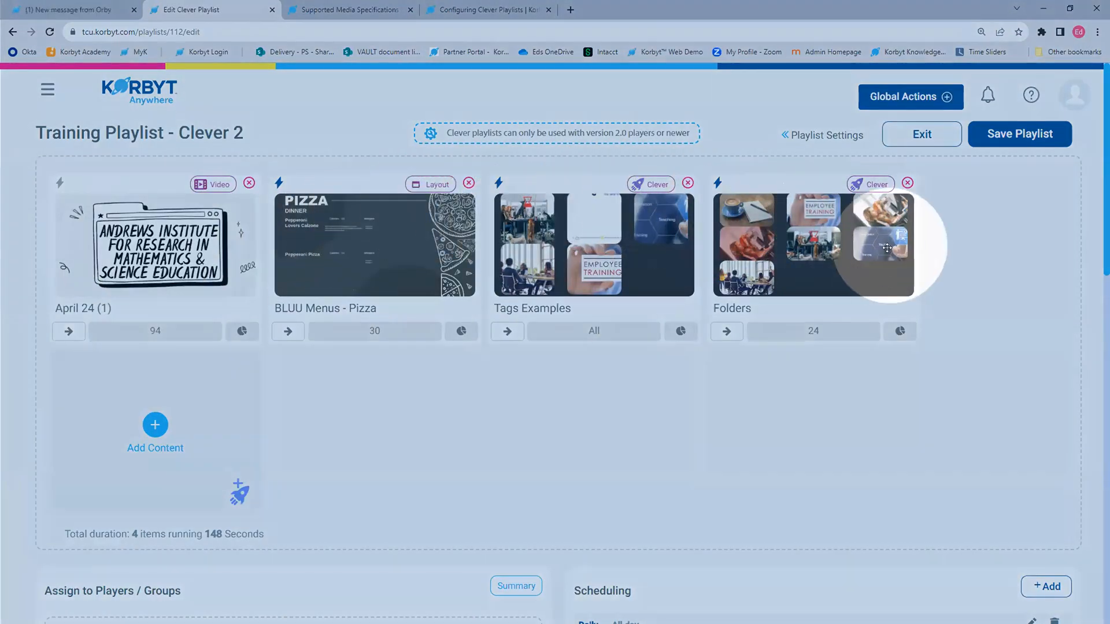
{"action": "left_click_drag", "start_coordinate": [184, 278], "coordinate": [555, 249]}
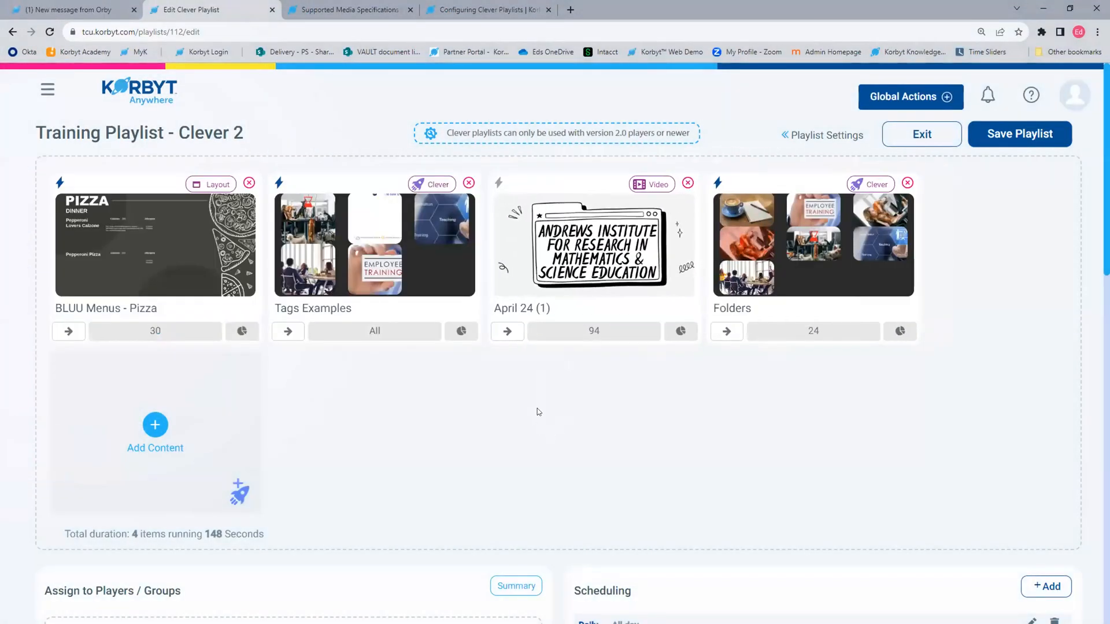
{"action": "left_click_drag", "start_coordinate": [164, 257], "coordinate": [529, 246]}
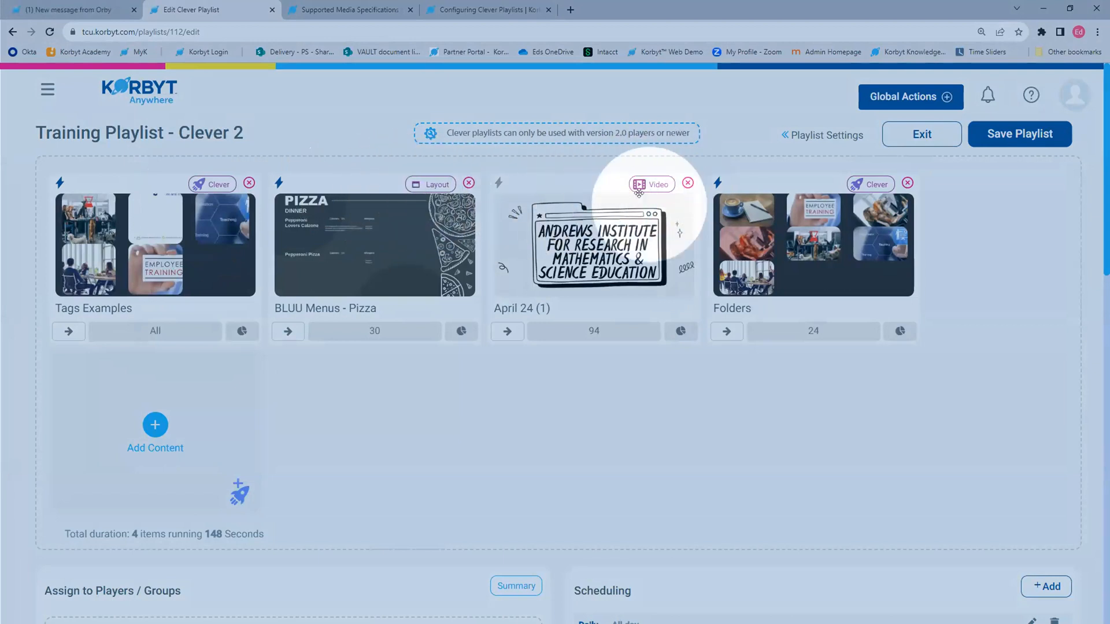
- Add the Dog Office 1 image to the playlist by searching images for "dog", and move BLUU Menus - Pizza to first place
{"action": "left_click", "coordinate": [155, 428]}
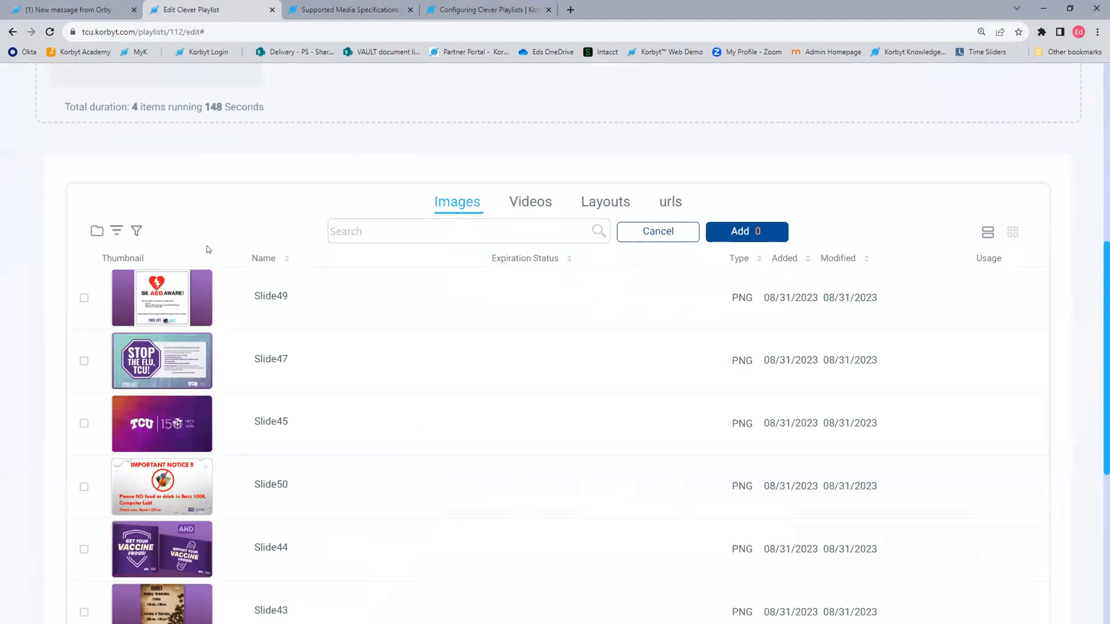
{"action": "left_click", "coordinate": [804, 261]}
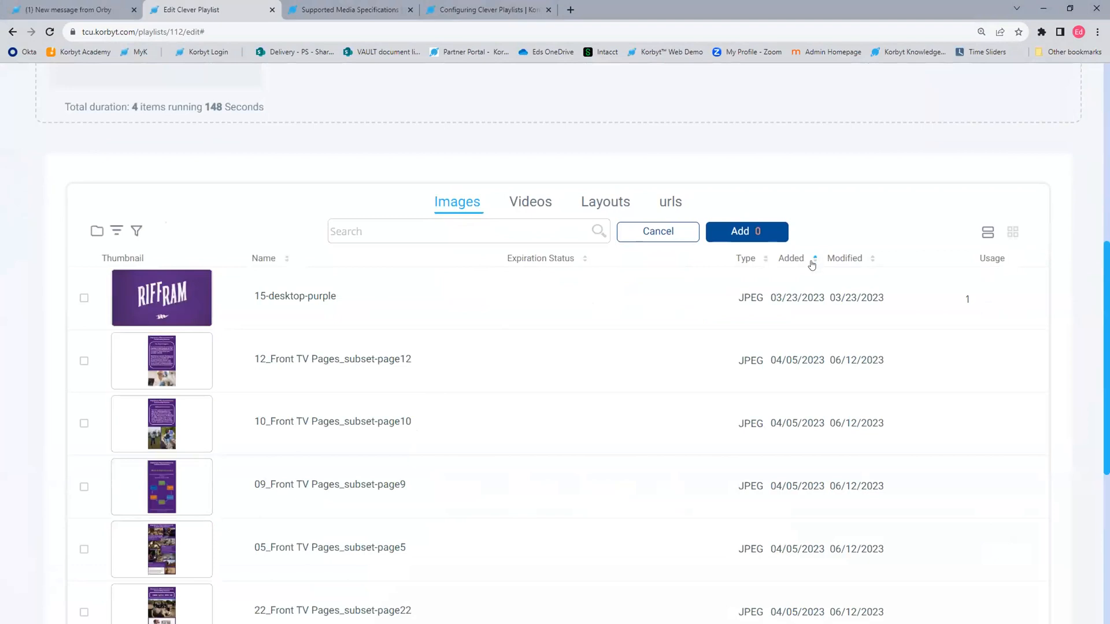
{"action": "left_click", "coordinate": [812, 263]}
{"action": "left_click", "coordinate": [429, 223]}
{"action": "type", "text": "dogs"}
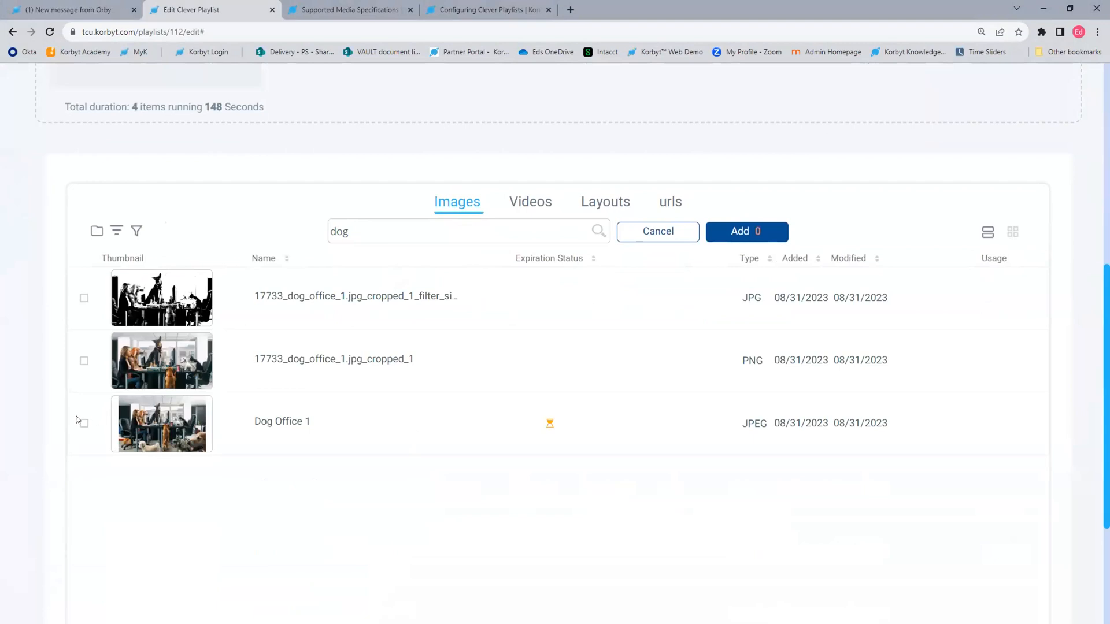
{"action": "left_click", "coordinate": [740, 232]}
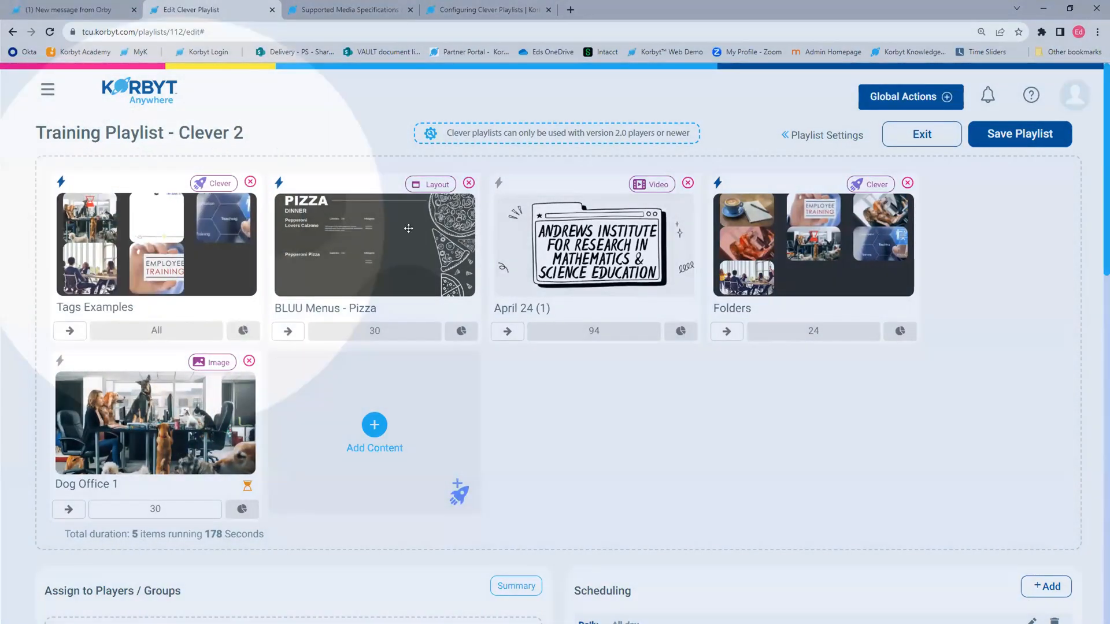
{"action": "left_click_drag", "start_coordinate": [409, 228], "coordinate": [349, 233]}
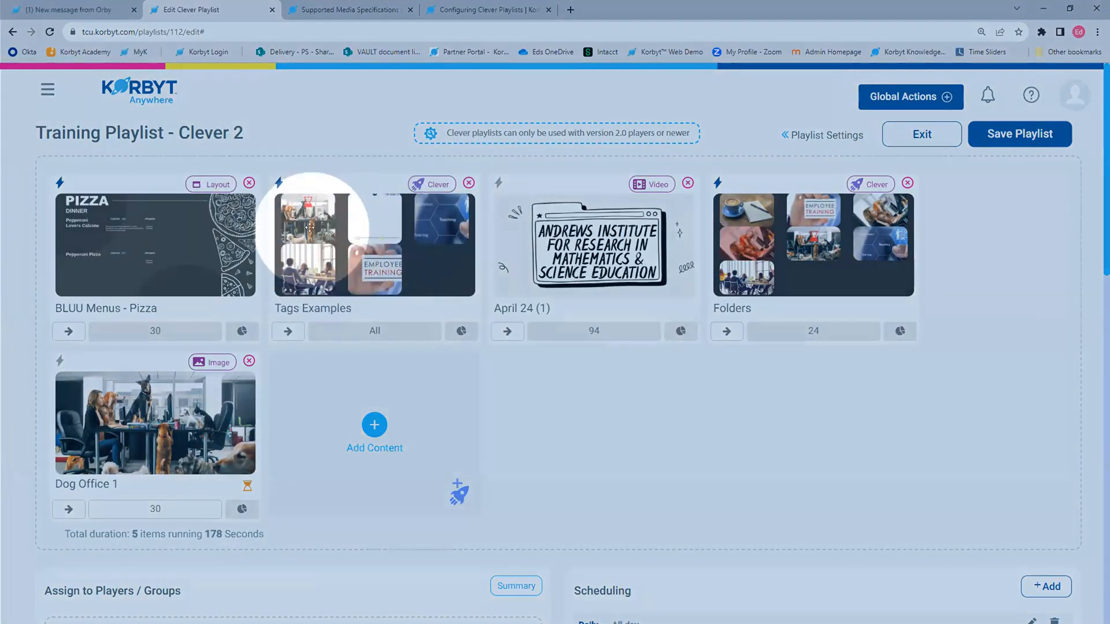
- Examine the Folders item's content trigger rules and options, close them, and look over the playlist's scheduling section
{"action": "mouse_move", "coordinate": [302, 236]}
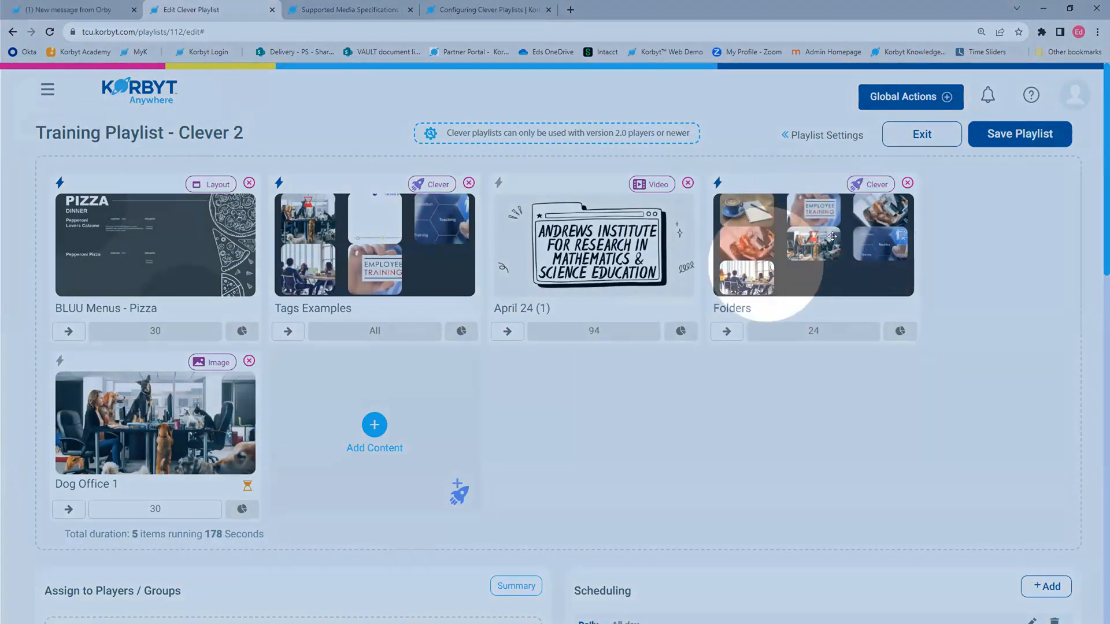
{"action": "left_click", "coordinate": [717, 184]}
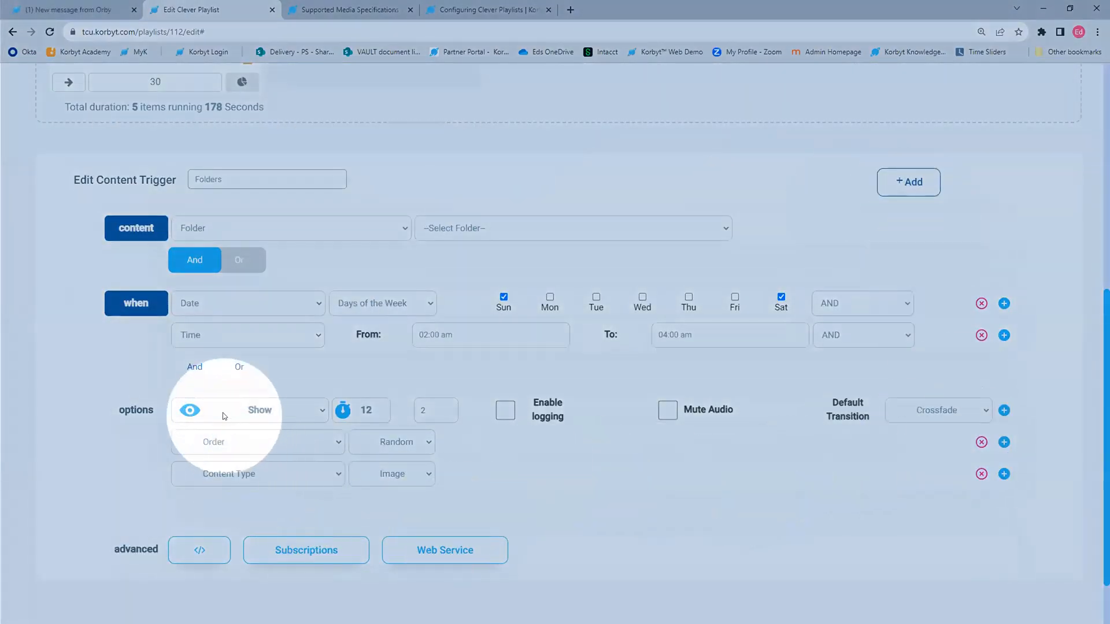
{"action": "scroll", "coordinate": [214, 417], "scroll_direction": "up", "scroll_amount": 7}
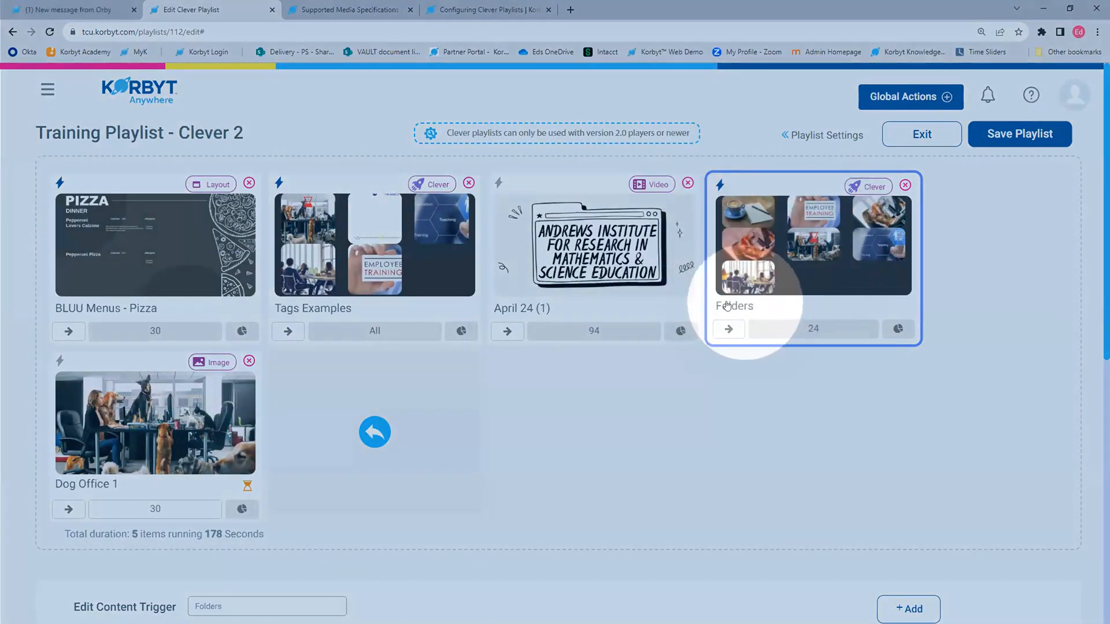
{"action": "scroll", "coordinate": [708, 315], "scroll_direction": "down", "scroll_amount": 8}
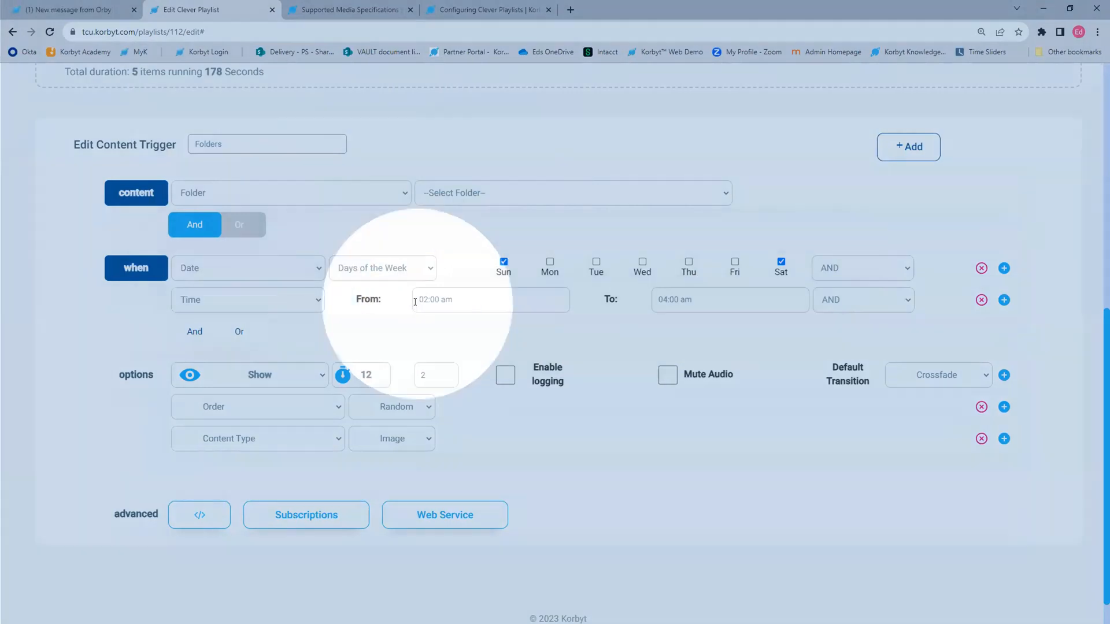
{"action": "scroll", "coordinate": [613, 185], "scroll_direction": "up", "scroll_amount": 5}
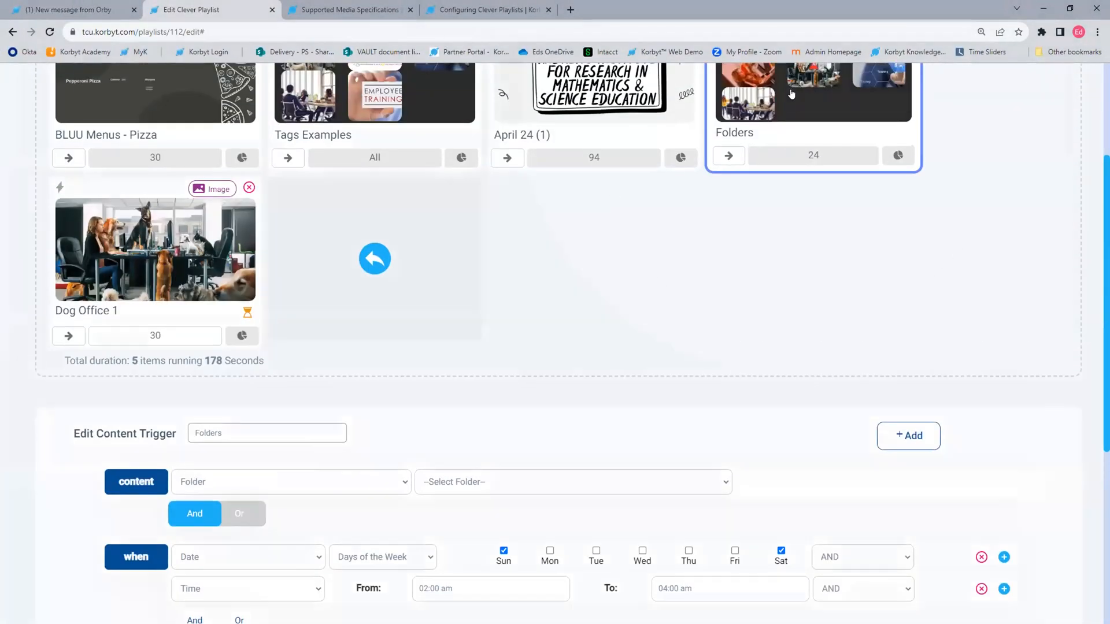
{"action": "scroll", "coordinate": [751, 220], "scroll_direction": "up", "scroll_amount": 2}
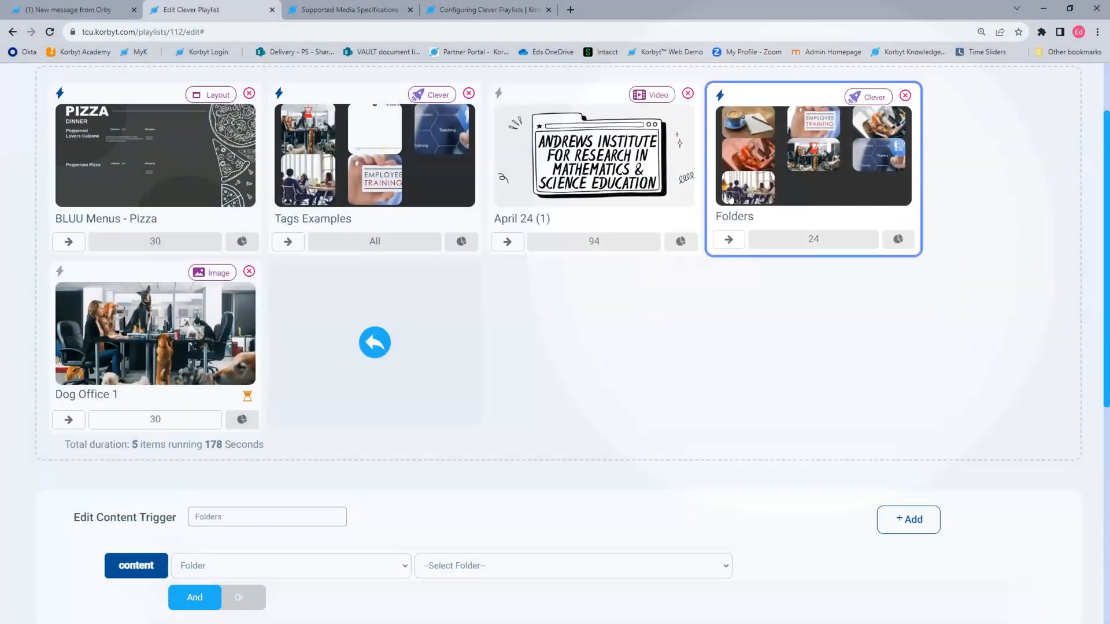
{"action": "scroll", "coordinate": [730, 198], "scroll_direction": "up", "scroll_amount": 2}
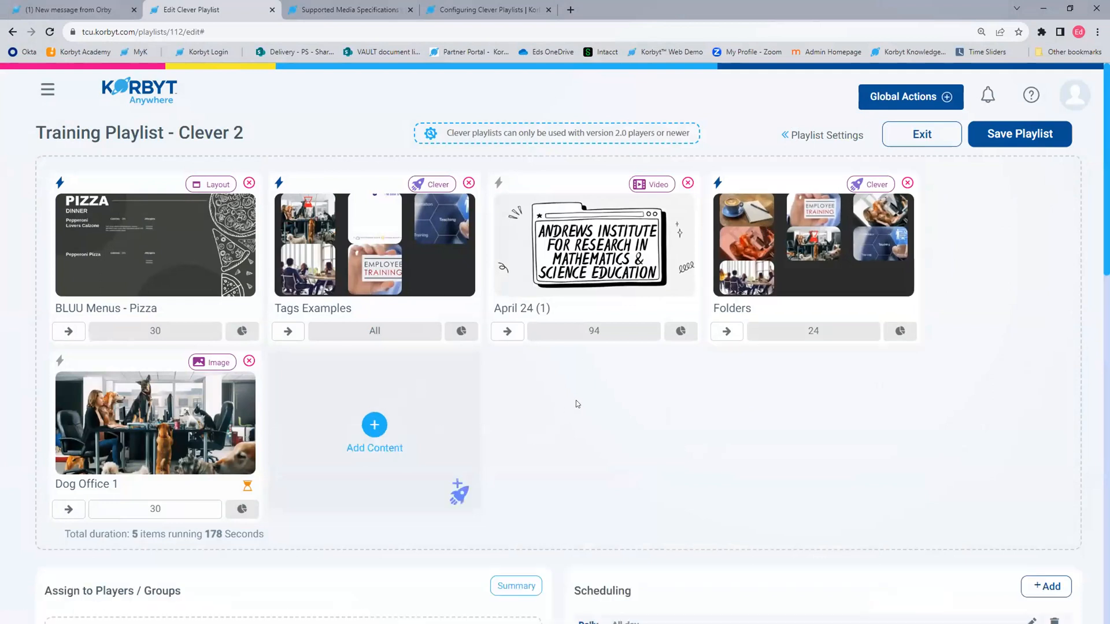
{"action": "scroll", "coordinate": [660, 403], "scroll_direction": "down", "scroll_amount": 4}
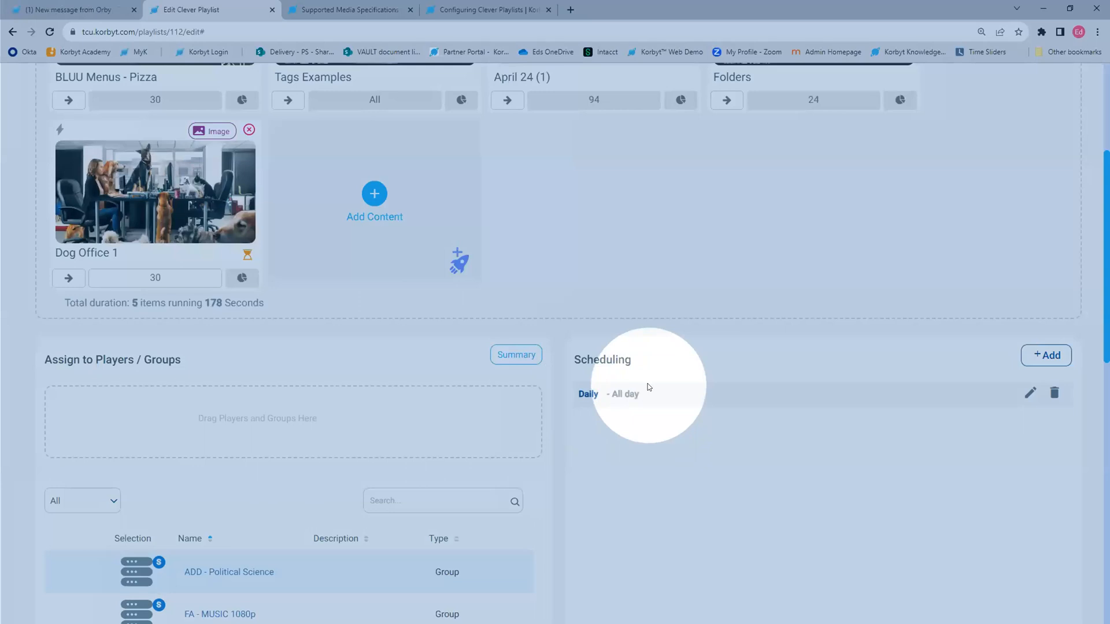
{"action": "scroll", "coordinate": [648, 387], "scroll_direction": "up", "scroll_amount": 4}
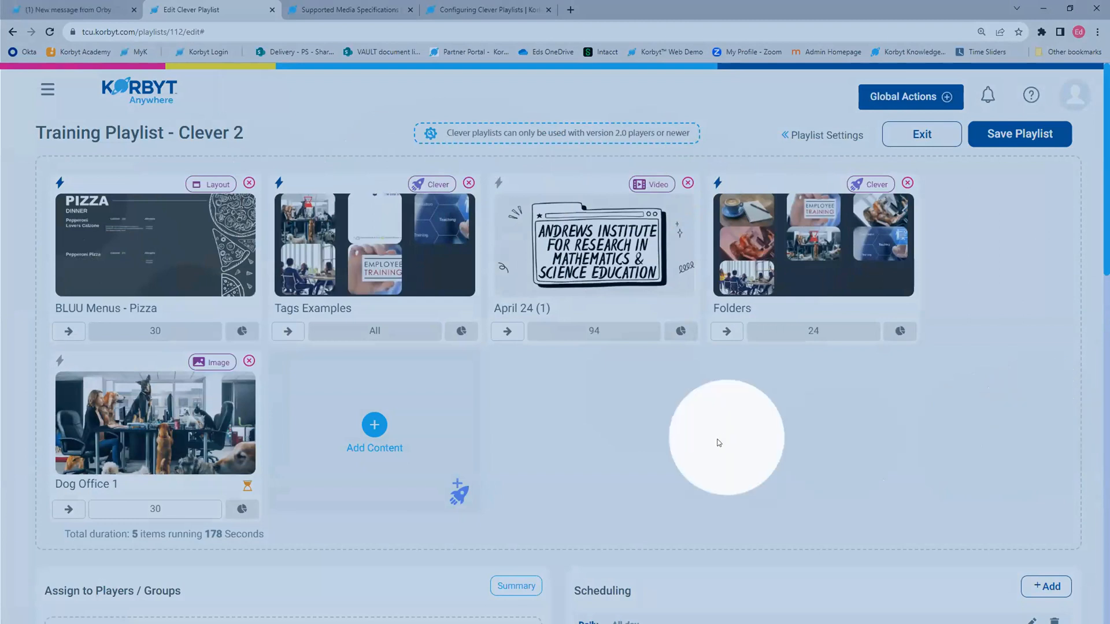
- Add the Slide41 image and the Modern Language Studies Template layout to the playlist together
{"action": "scroll", "coordinate": [536, 280], "scroll_direction": "down", "scroll_amount": 3}
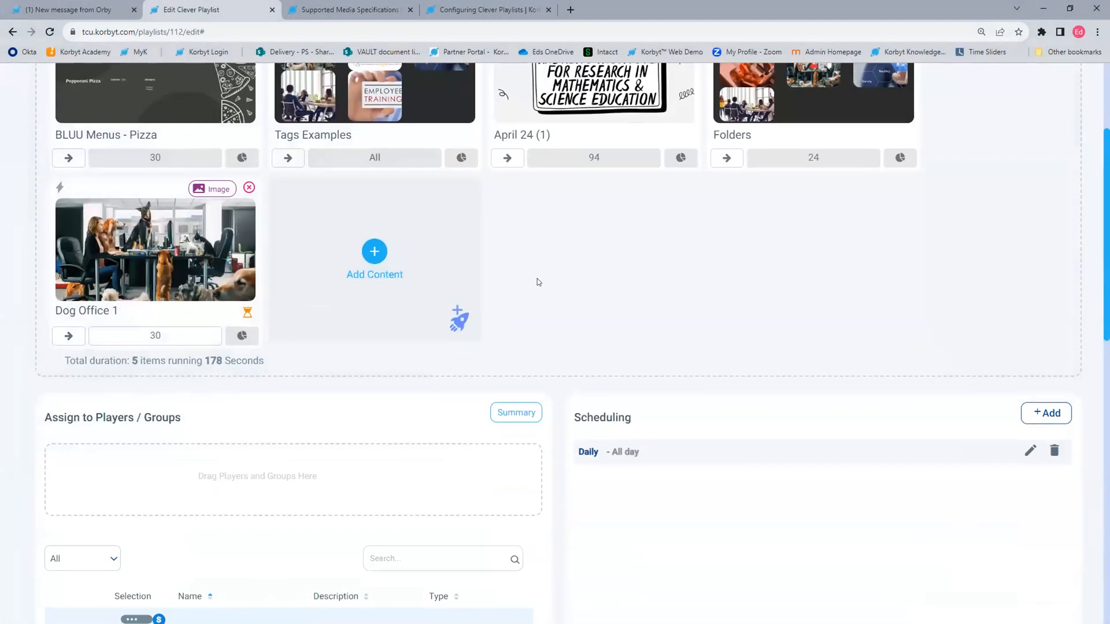
{"action": "left_click", "coordinate": [375, 253]}
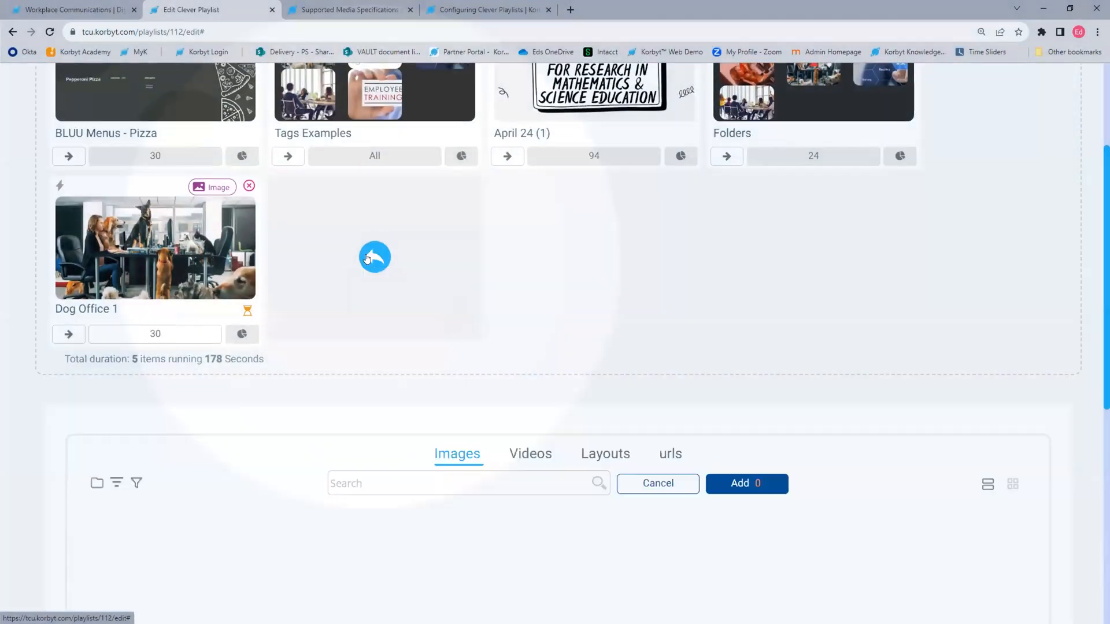
{"action": "scroll", "coordinate": [374, 259], "scroll_direction": "down", "scroll_amount": 4}
{"action": "left_click", "coordinate": [543, 203]}
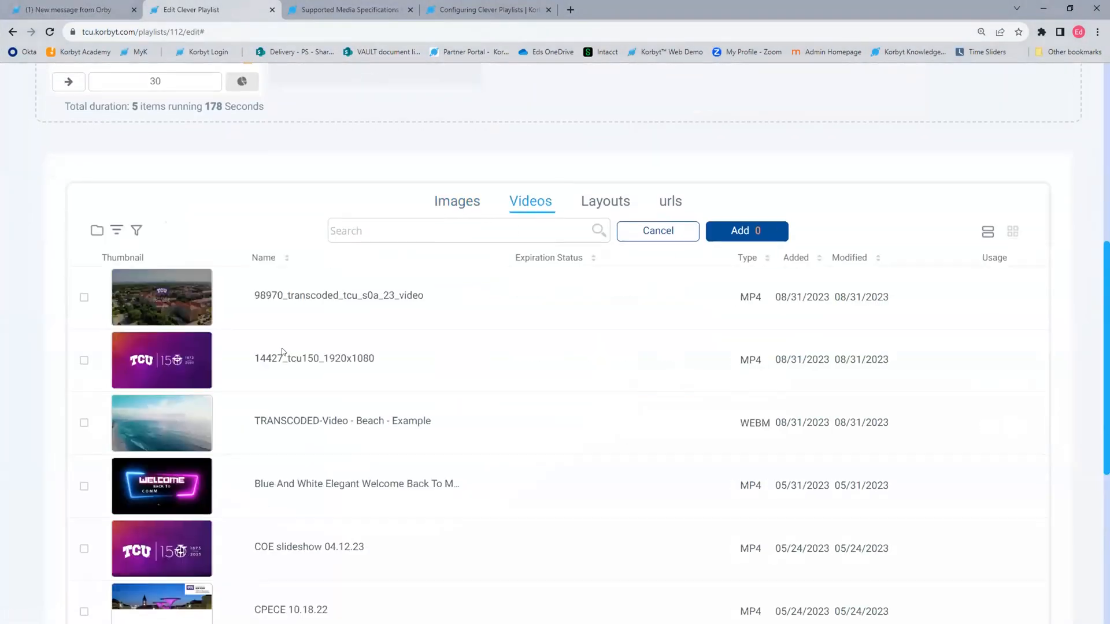
{"action": "scroll", "coordinate": [283, 351], "scroll_direction": "down", "scroll_amount": 4}
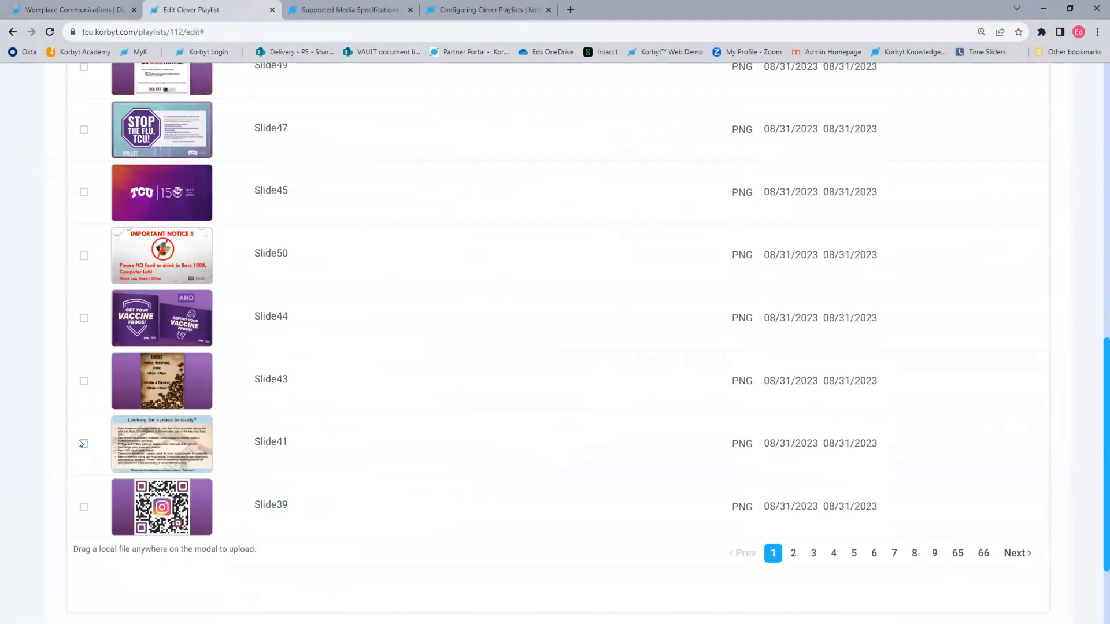
{"action": "left_click", "coordinate": [83, 443]}
{"action": "scroll", "coordinate": [407, 428], "scroll_direction": "up", "scroll_amount": 6}
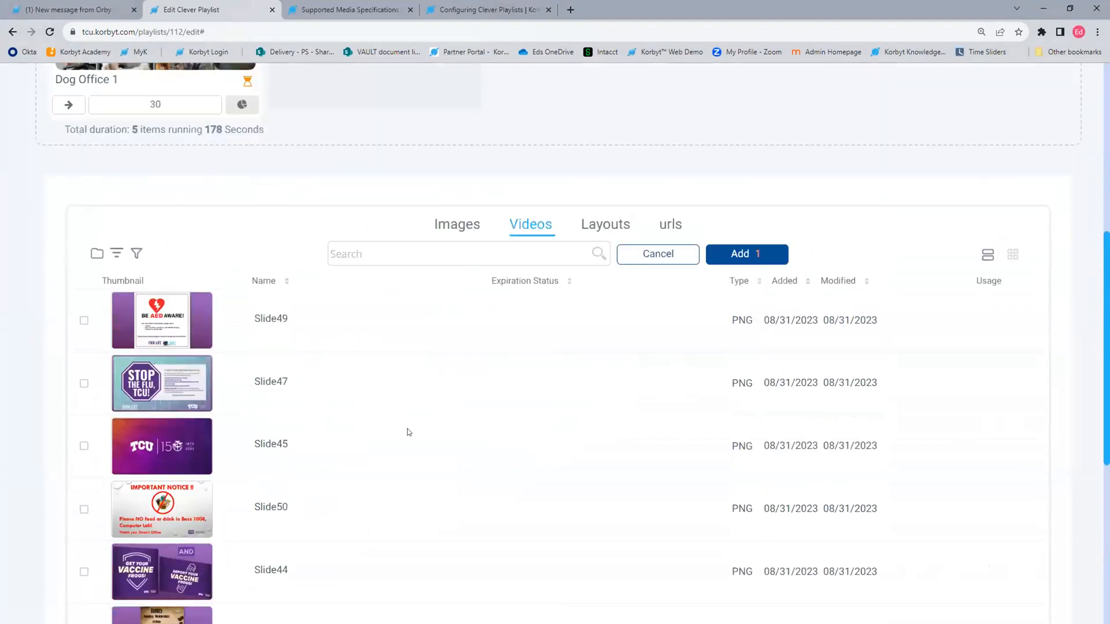
{"action": "left_click", "coordinate": [595, 318]}
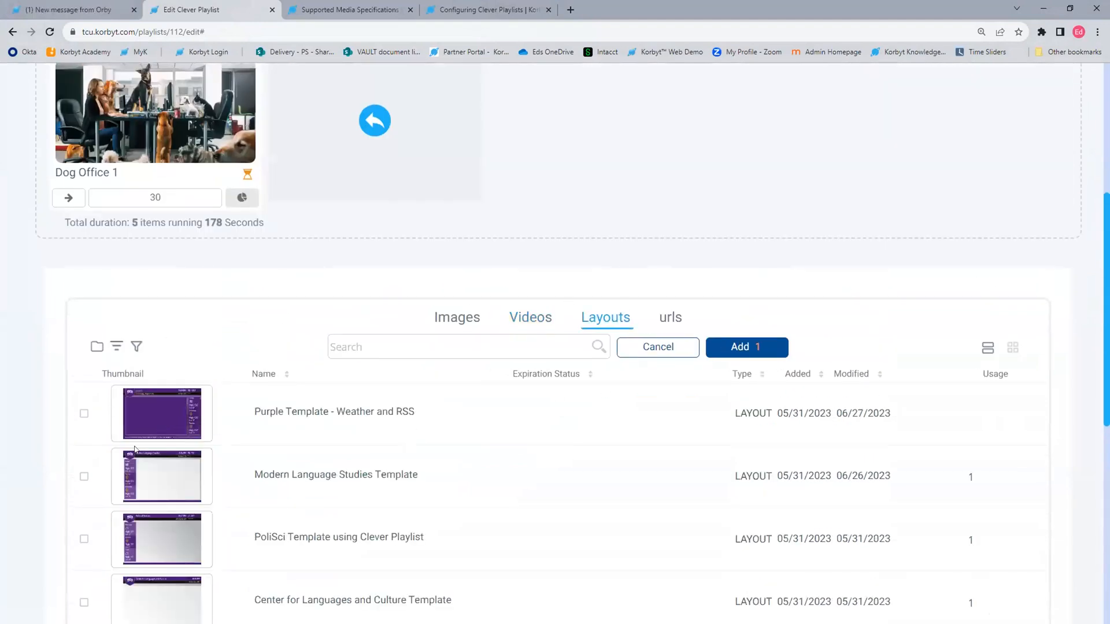
{"action": "left_click", "coordinate": [85, 476]}
{"action": "left_click", "coordinate": [776, 345]}
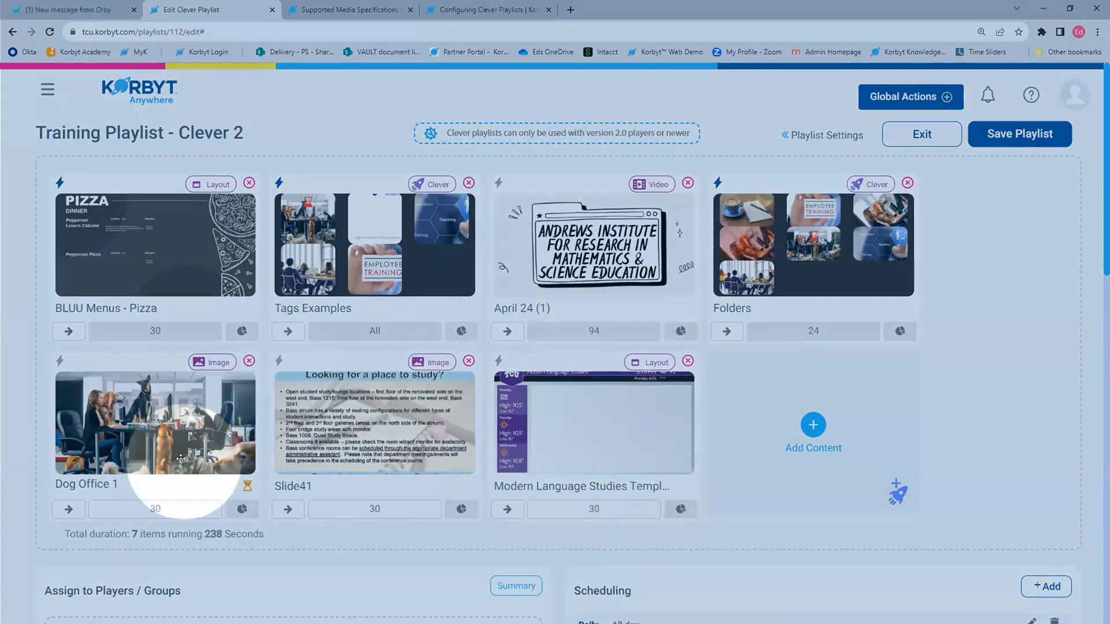
- Enlarge the page display and set the Dog Office 1 image's duration to 60 seconds
{"action": "key", "text": "ctrl+plus"}
{"action": "key", "text": "ctrl+plus"}
{"action": "key", "text": "ctrl+plus"}
{"action": "scroll", "coordinate": [270, 343], "scroll_direction": "down", "scroll_amount": 5}
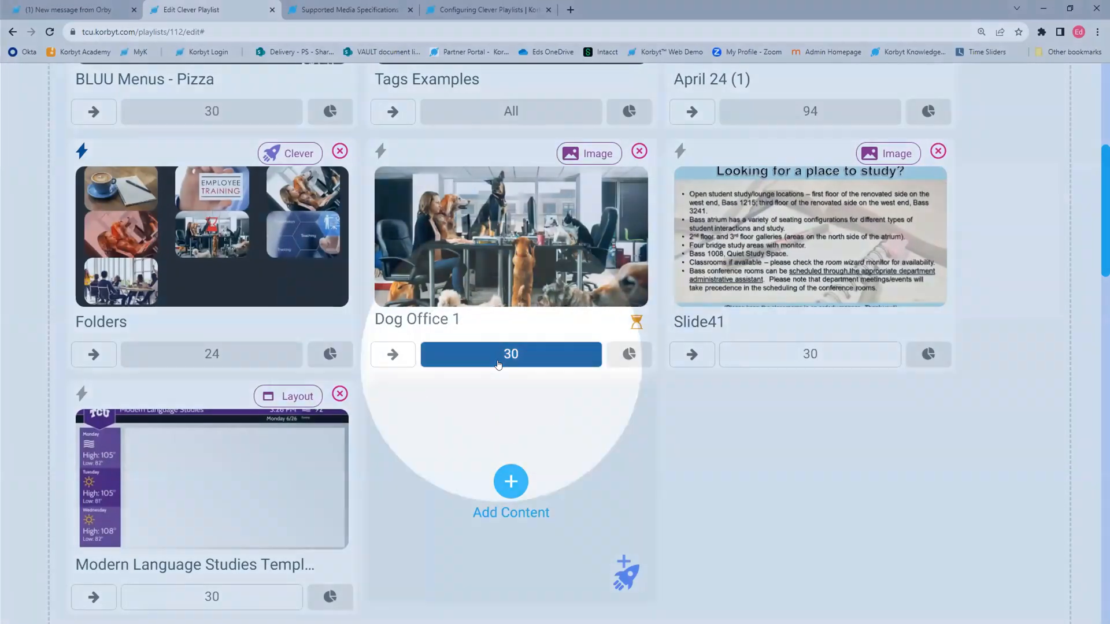
{"action": "left_click", "coordinate": [498, 364]}
{"action": "double_click", "coordinate": [470, 359]}
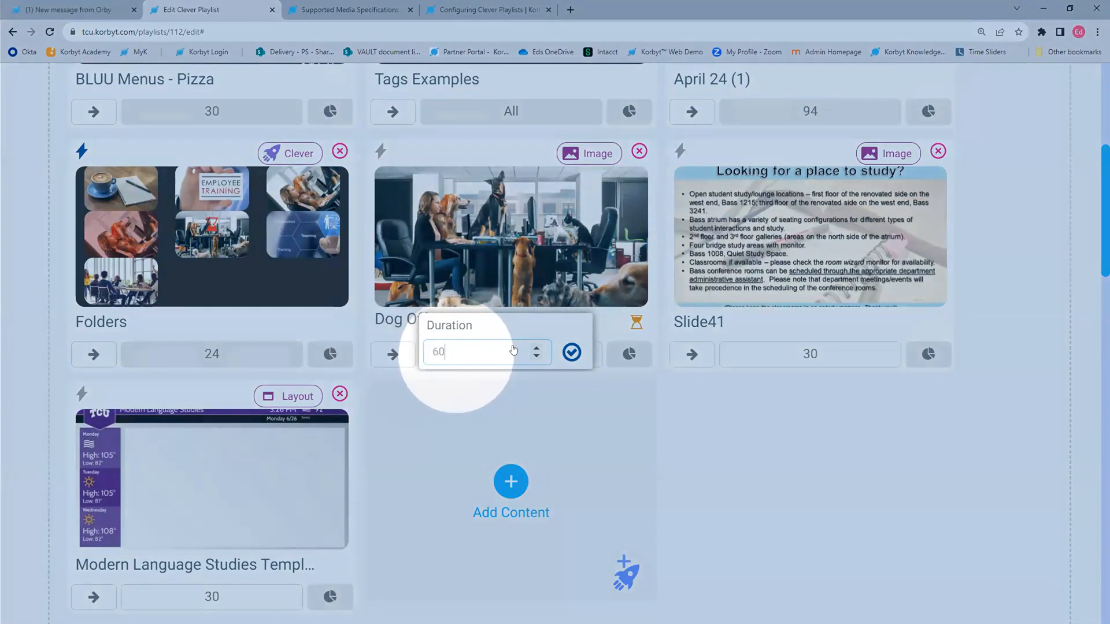
{"action": "left_click", "coordinate": [572, 352]}
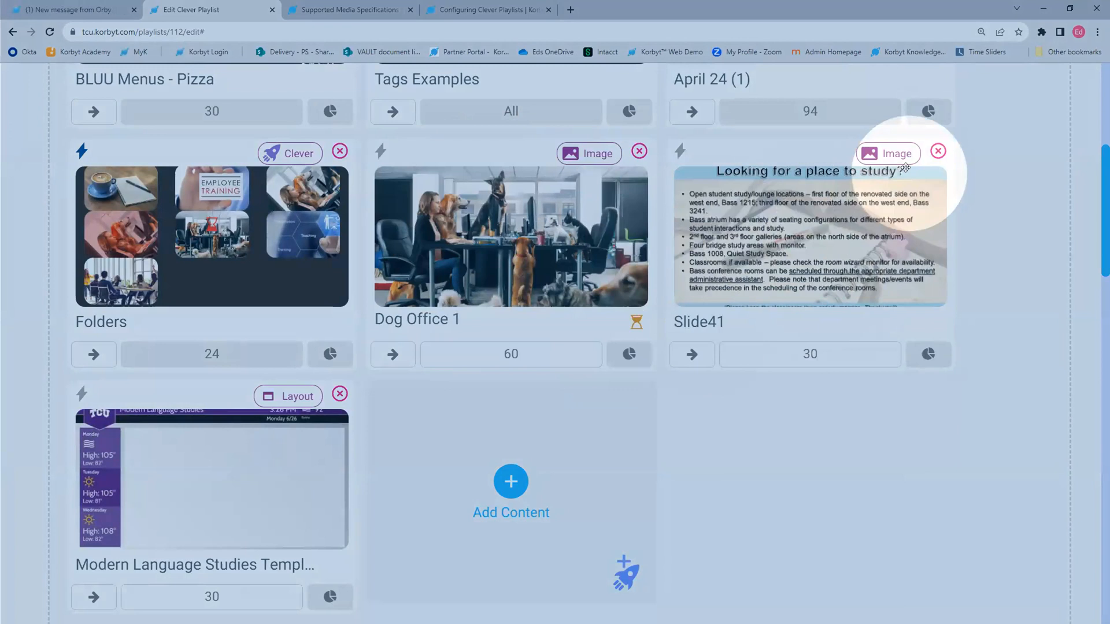
- Set the Slide41 image's duration to 45 seconds
{"action": "left_click", "coordinate": [763, 356]}
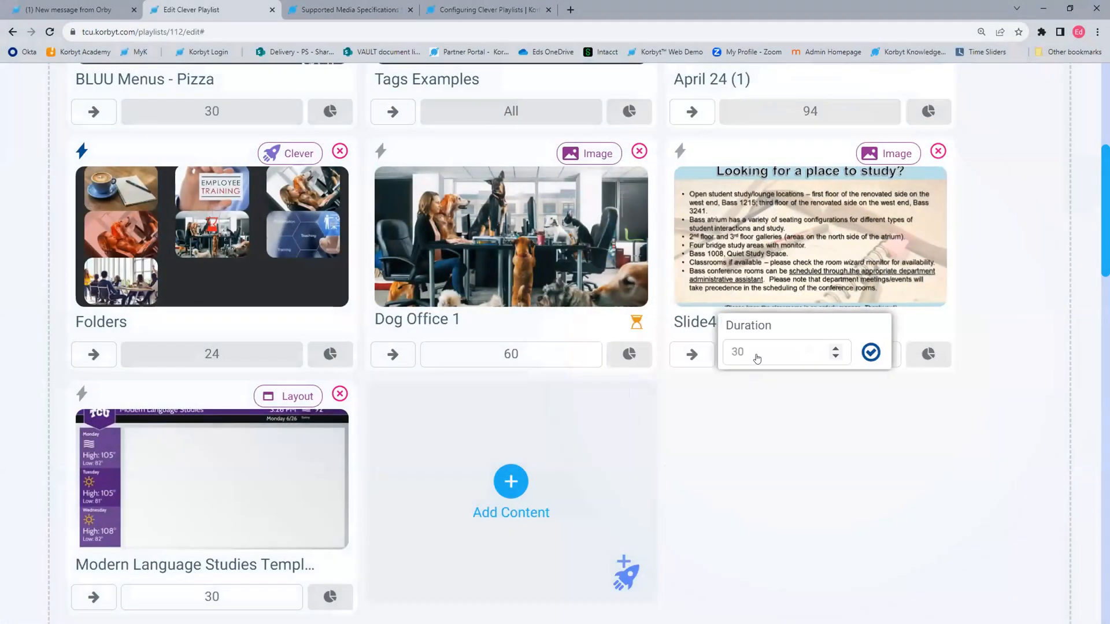
{"action": "type", "text": "15"}
{"action": "key", "text": "BackSpace"}
{"action": "key", "text": "BackSpace"}
{"action": "type", "text": "45"}
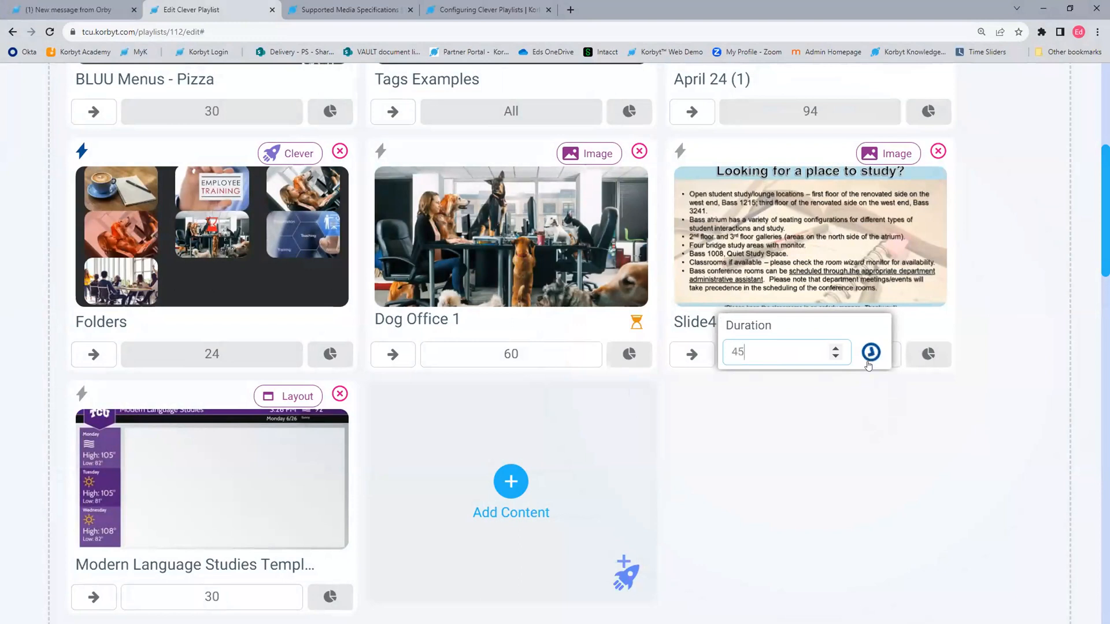
{"action": "left_click", "coordinate": [869, 360]}
- Set the Modern Language Studies Template layout's duration to 42 seconds
{"action": "scroll", "coordinate": [677, 458], "scroll_direction": "down", "scroll_amount": 4}
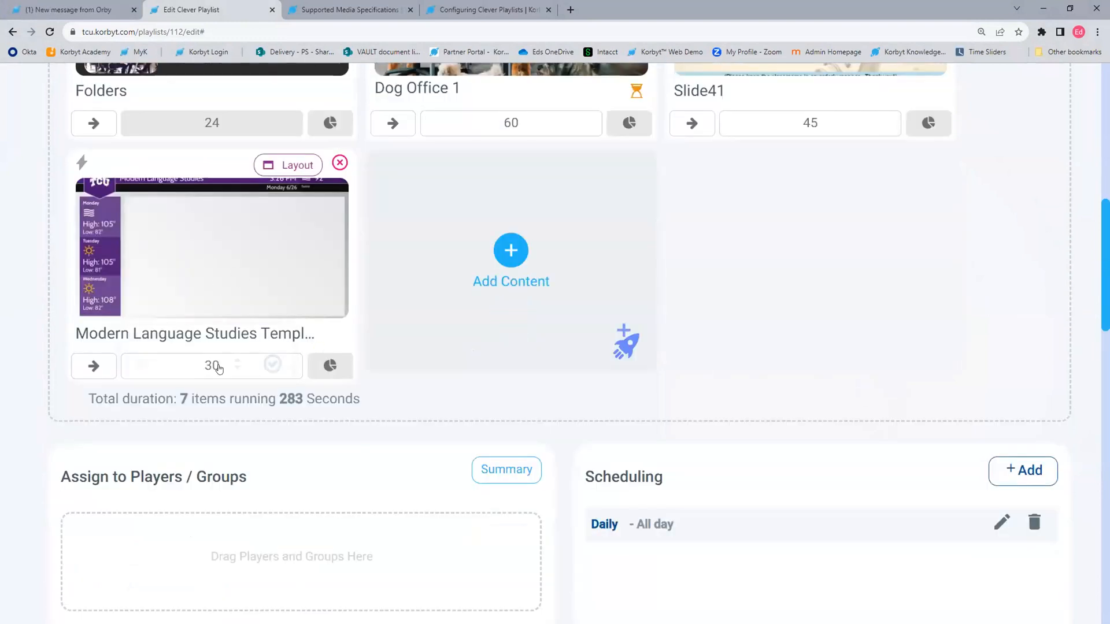
{"action": "left_click", "coordinate": [218, 369]}
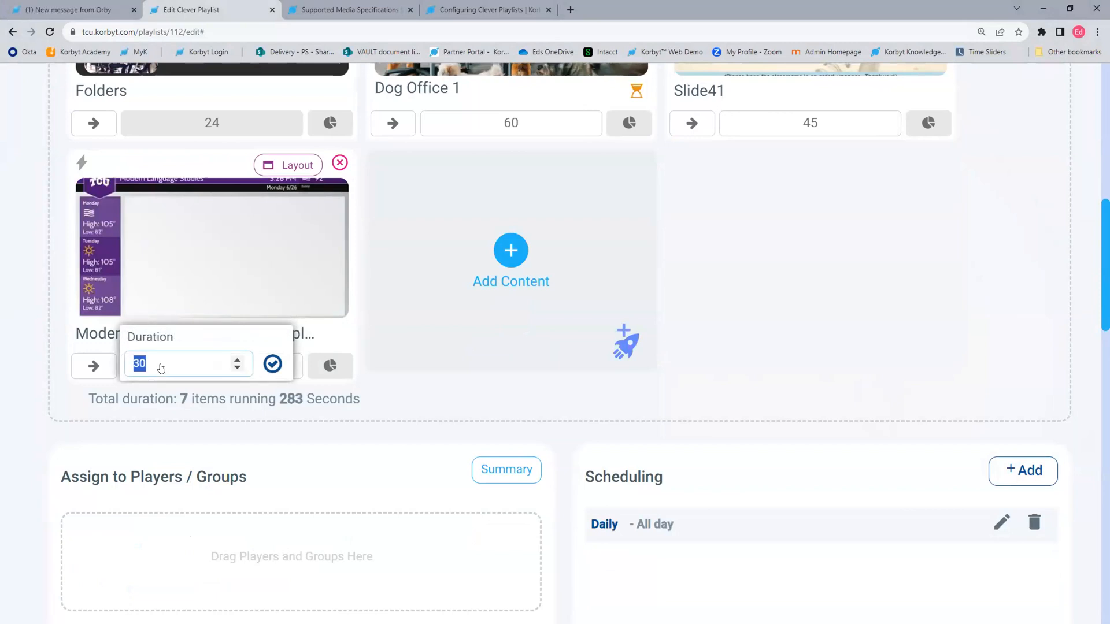
{"action": "type", "text": "42"}
{"action": "left_click", "coordinate": [273, 363]}
- Start a new clever content item named "Training Slides" and set its content source to Folder
{"action": "scroll", "coordinate": [801, 470], "scroll_direction": "up", "scroll_amount": 4}
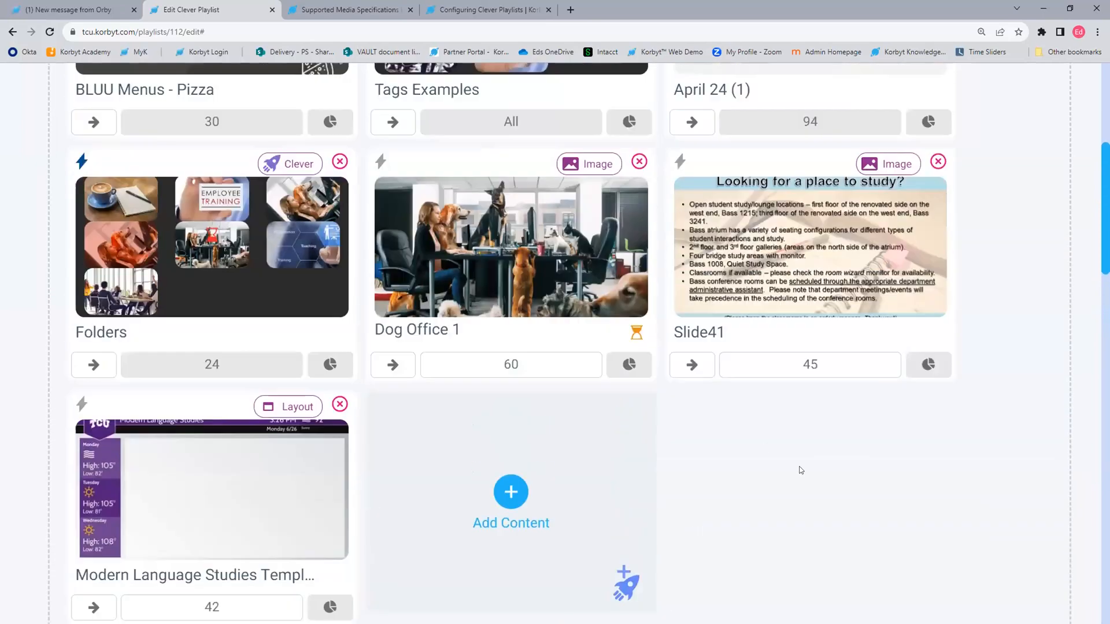
{"action": "scroll", "coordinate": [803, 491], "scroll_direction": "up", "scroll_amount": 1}
{"action": "scroll", "coordinate": [832, 258], "scroll_direction": "up", "scroll_amount": 5}
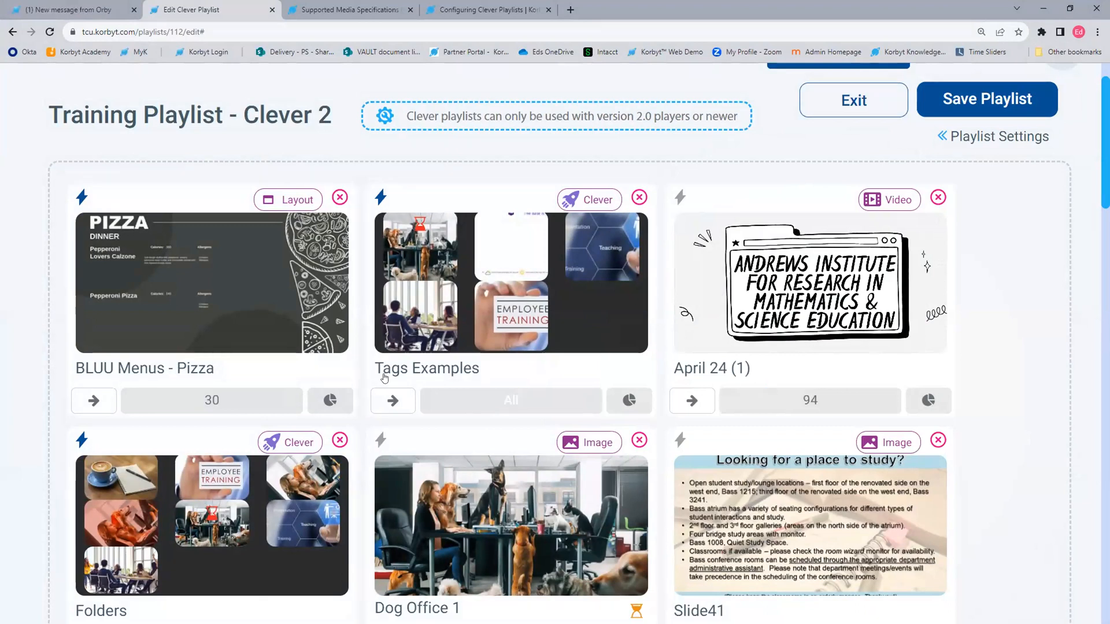
{"action": "scroll", "coordinate": [235, 387], "scroll_direction": "down", "scroll_amount": 6}
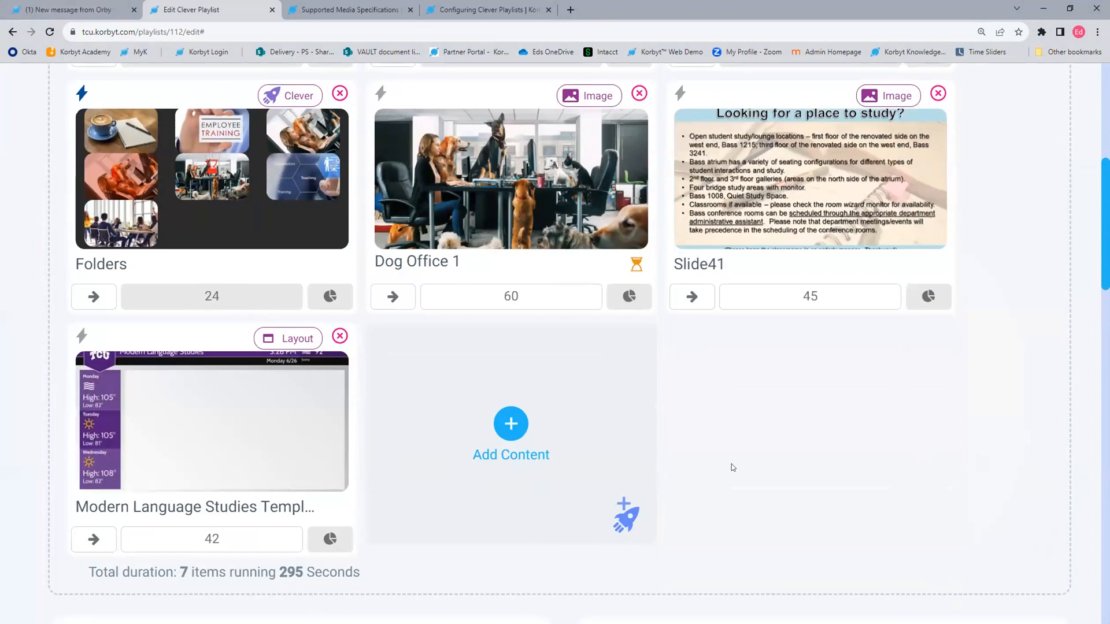
{"action": "scroll", "coordinate": [740, 449], "scroll_direction": "down", "scroll_amount": 3}
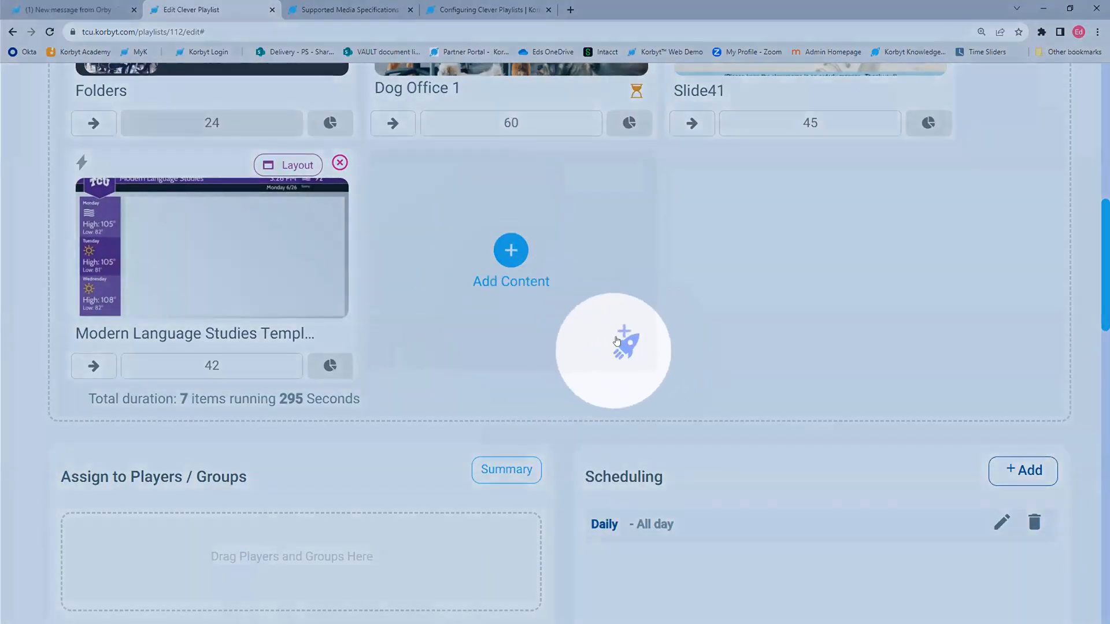
{"action": "left_click", "coordinate": [617, 342]}
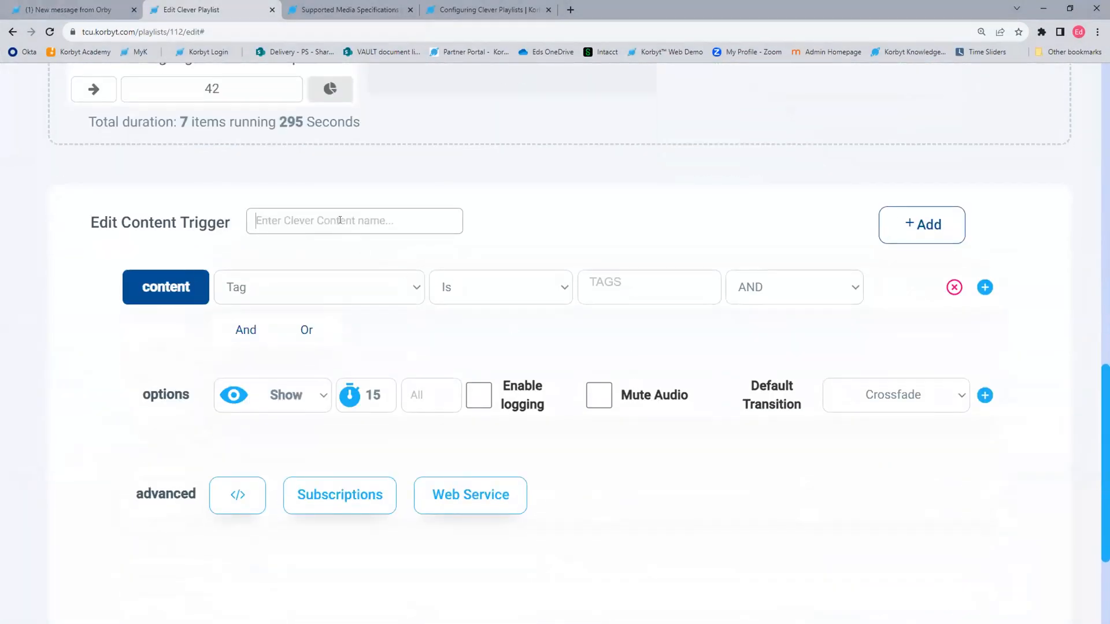
{"action": "type", "text": "Training Slides"}
{"action": "left_click", "coordinate": [356, 286]}
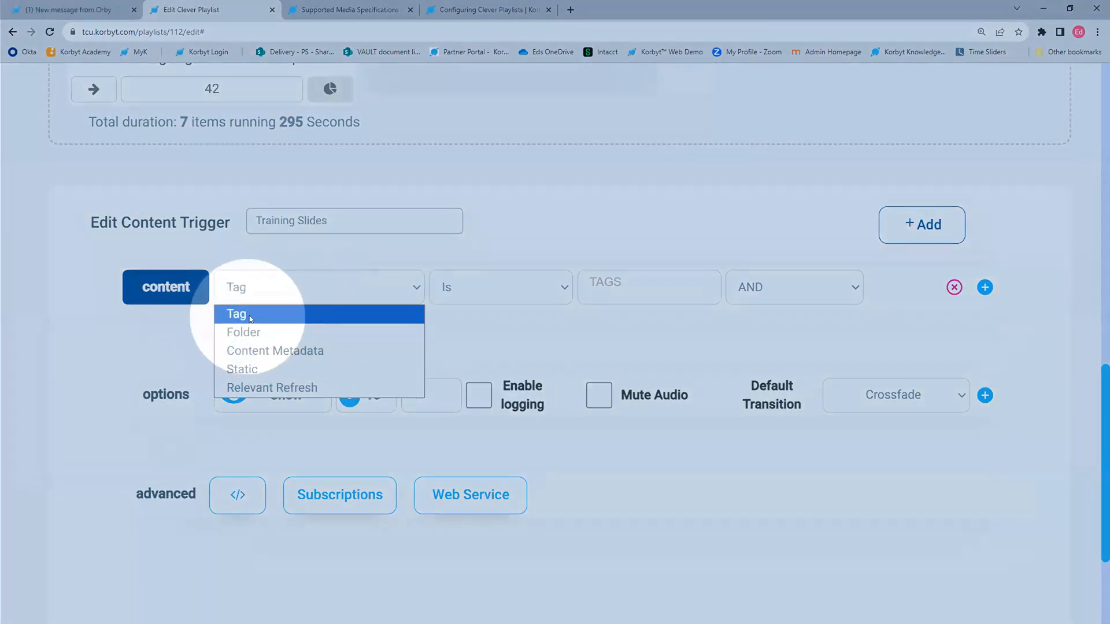
{"action": "left_click", "coordinate": [255, 334]}
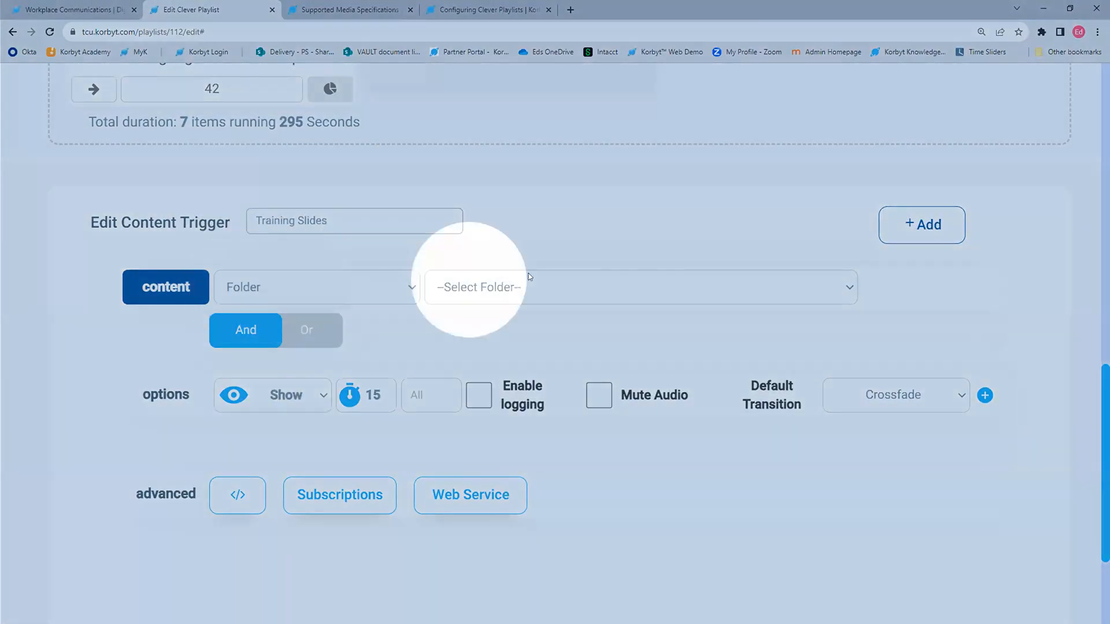
- Choose the Korbyt End User Training/94377_01_tcu_platform_overview folder for the Training Slides trigger and set its duration to 21 seconds
{"action": "left_click", "coordinate": [483, 288]}
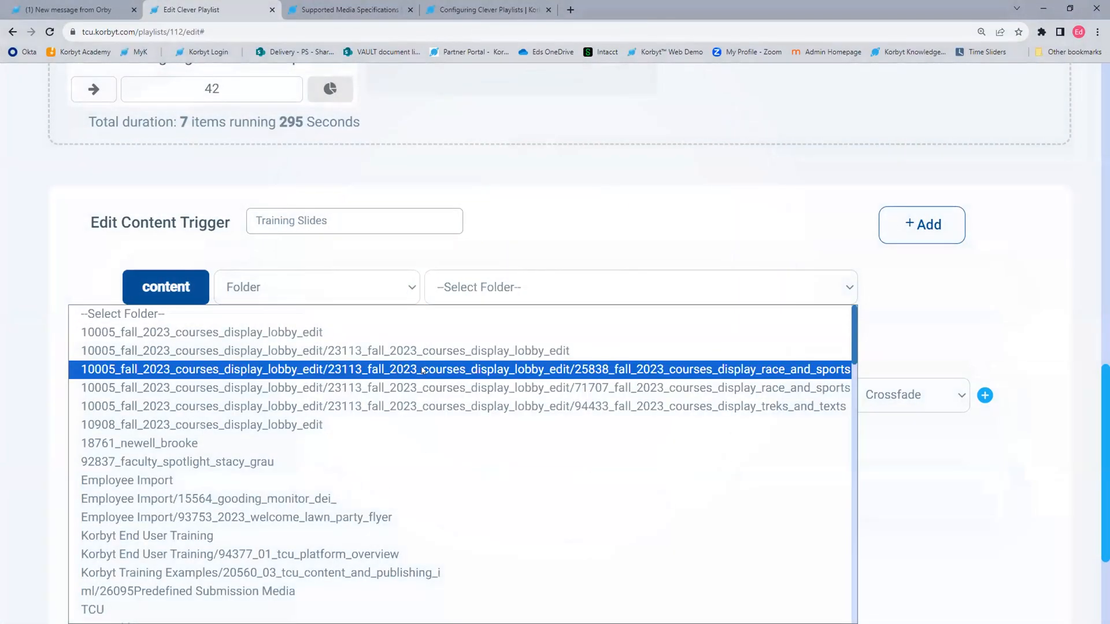
{"action": "scroll", "coordinate": [453, 425], "scroll_direction": "down", "scroll_amount": 2}
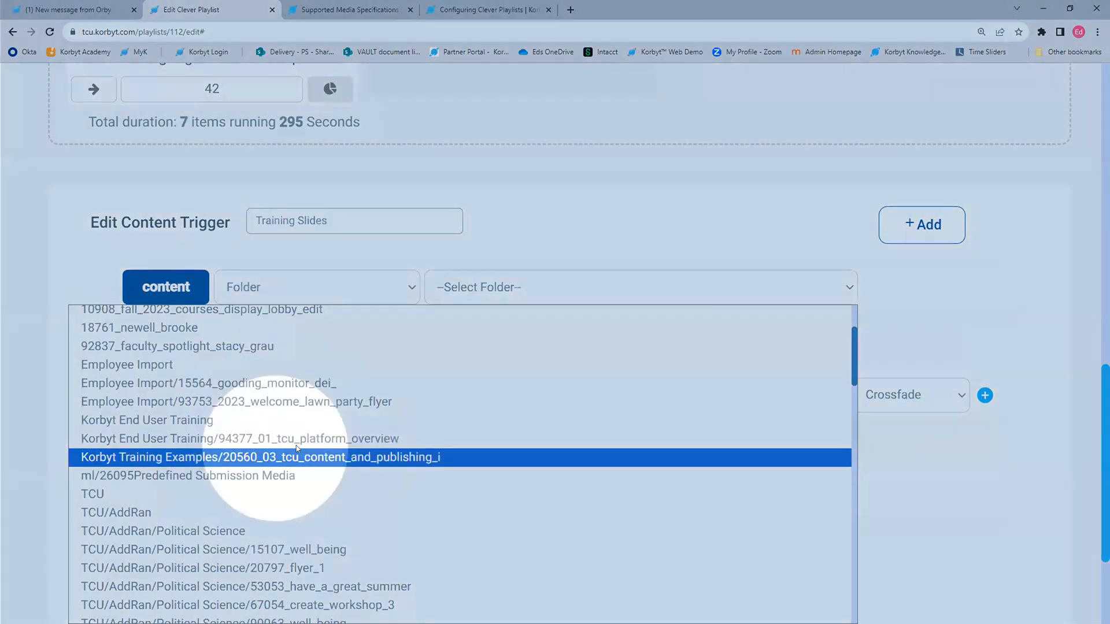
{"action": "left_click", "coordinate": [303, 440]}
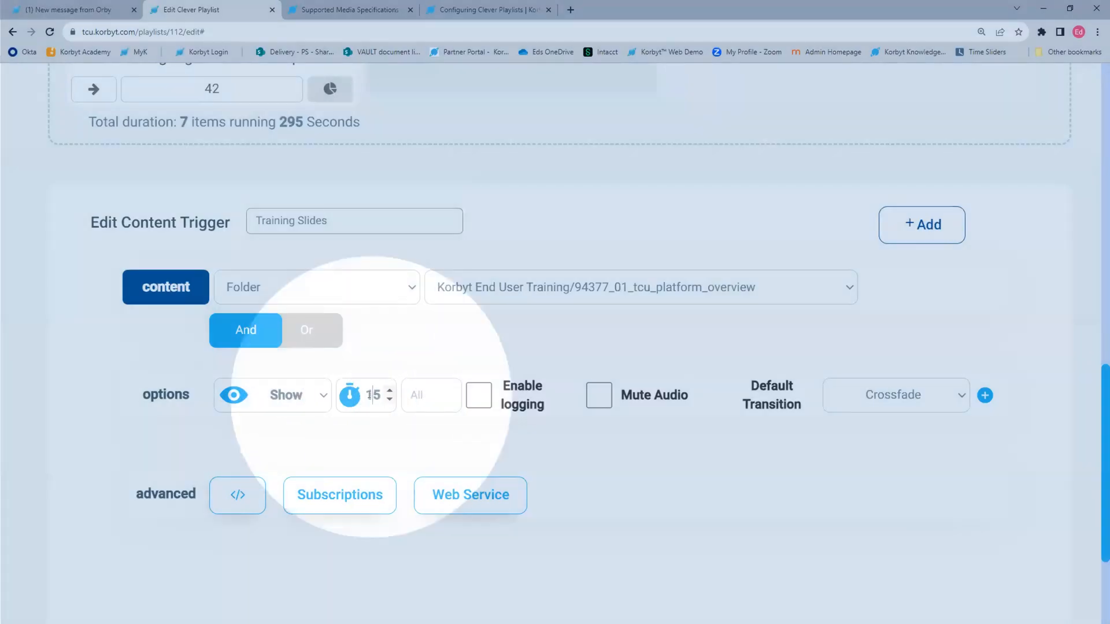
{"action": "double_click", "coordinate": [370, 395]}
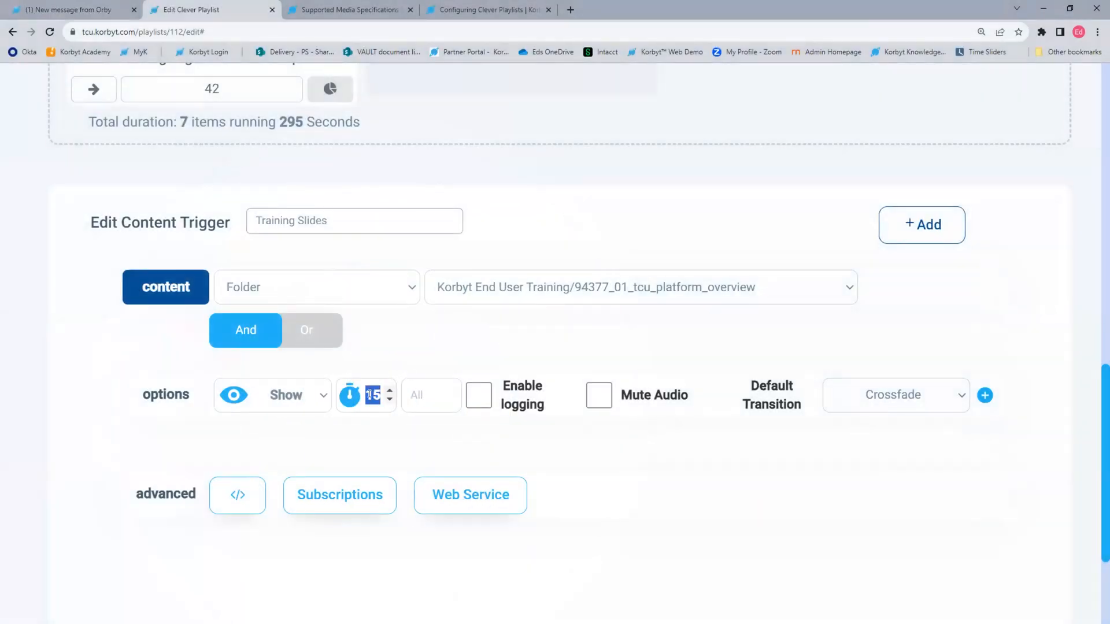
{"action": "type", "text": "21"}
{"action": "left_click", "coordinate": [607, 446]}
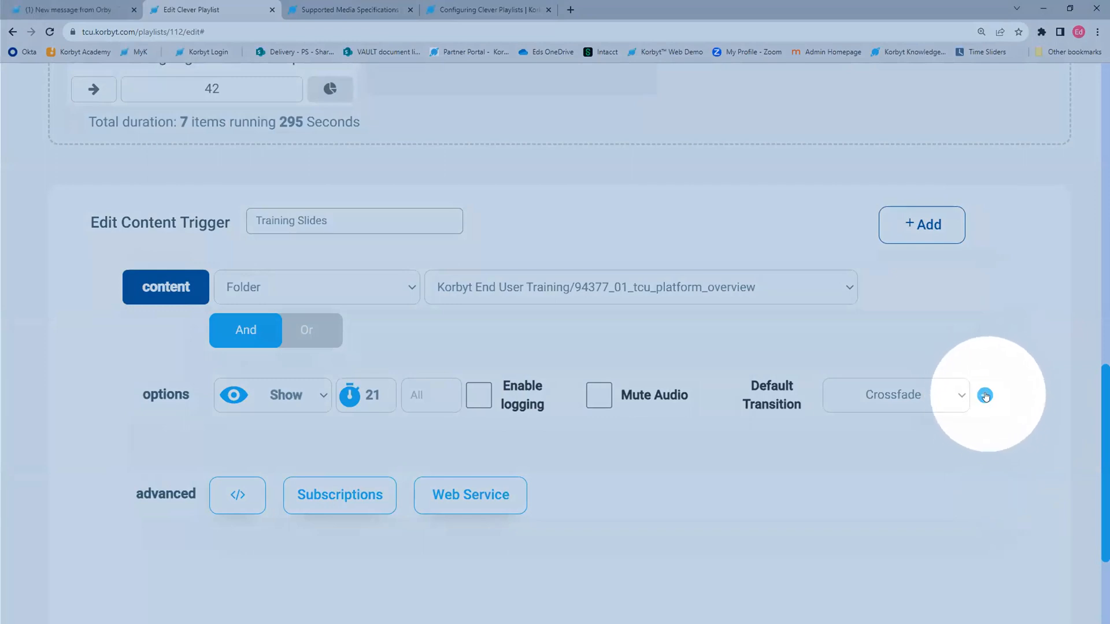
- Add an Order option to the Training Slides trigger that sorts the content A to Z
{"action": "left_click", "coordinate": [985, 396]}
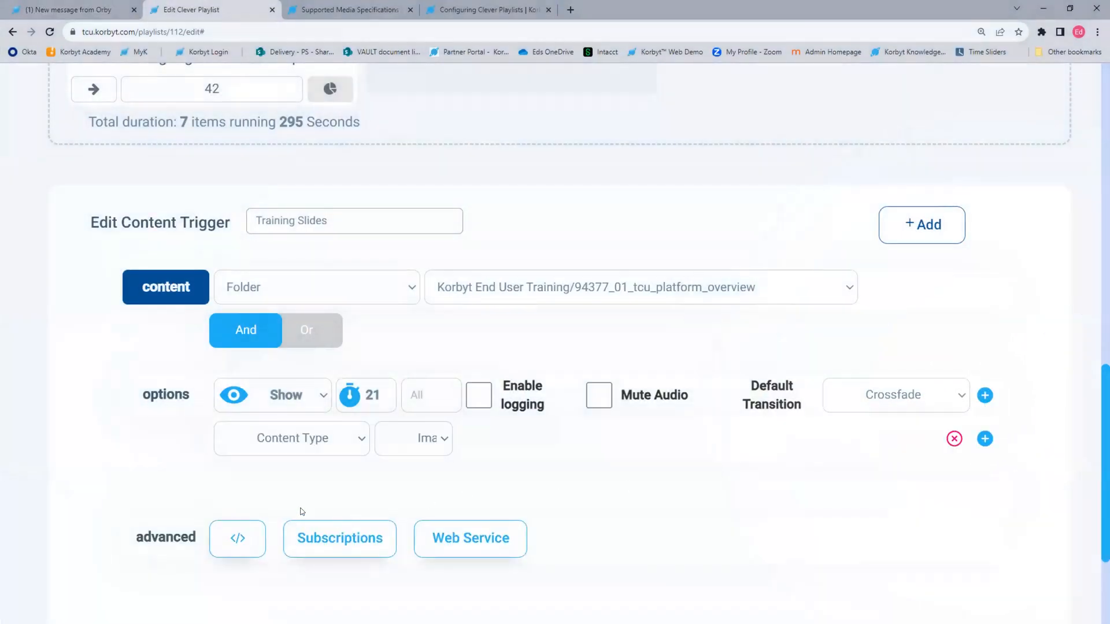
{"action": "left_click", "coordinate": [311, 437]}
{"action": "left_click", "coordinate": [301, 483]}
{"action": "left_click", "coordinate": [445, 446]}
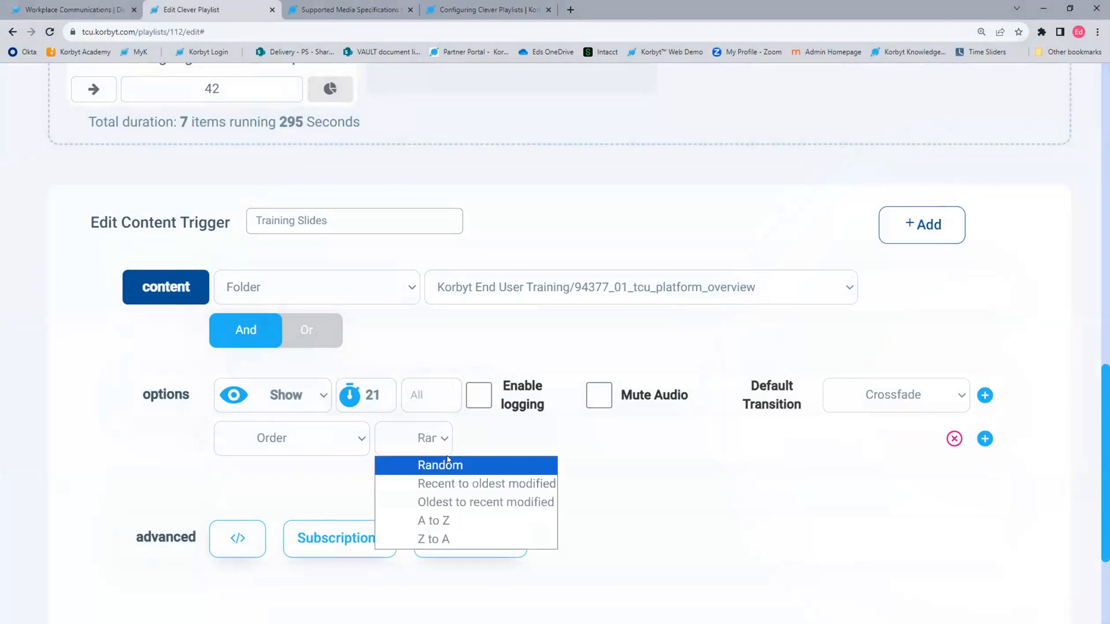
{"action": "left_click", "coordinate": [447, 522]}
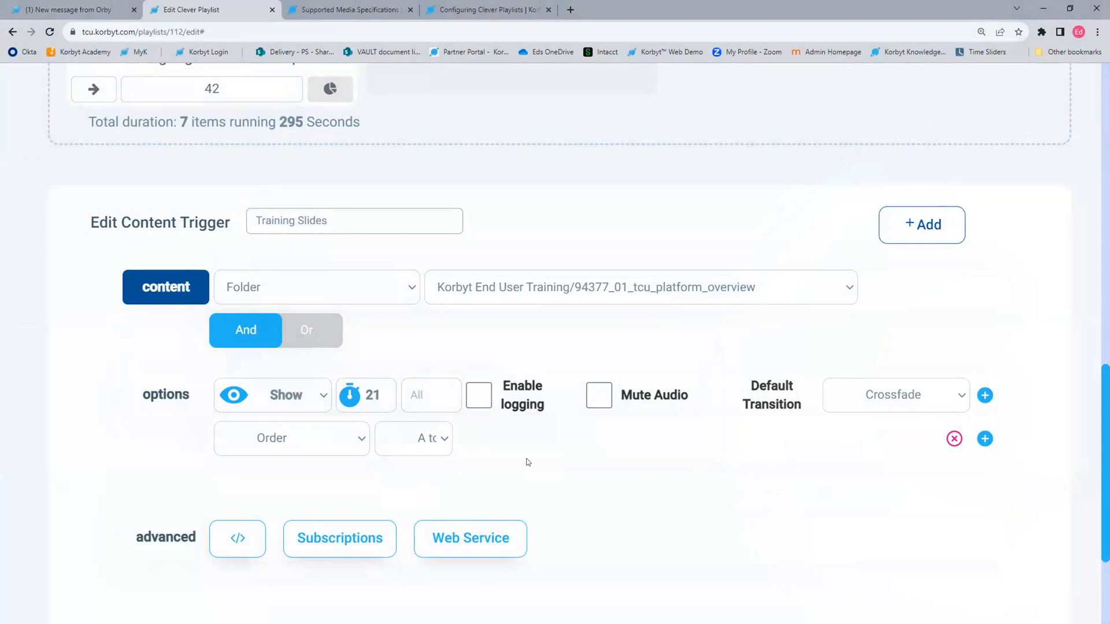
- Add a Content Type option to the Training Slides trigger that limits the content to images
{"action": "left_click", "coordinate": [985, 439]}
{"action": "left_click", "coordinate": [330, 484]}
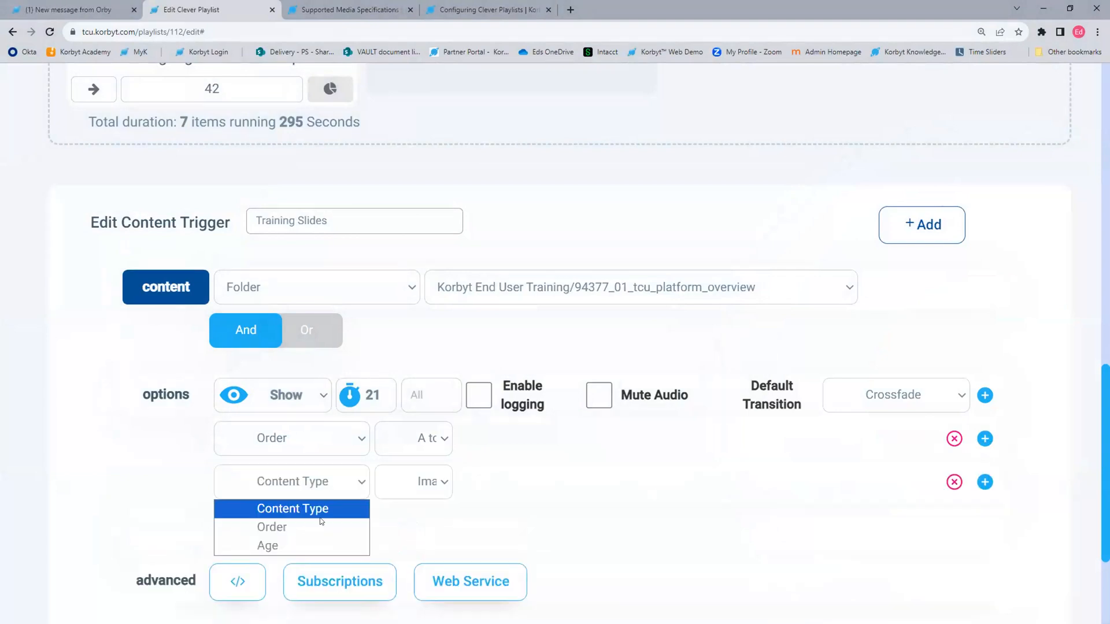
{"action": "left_click", "coordinate": [429, 488]}
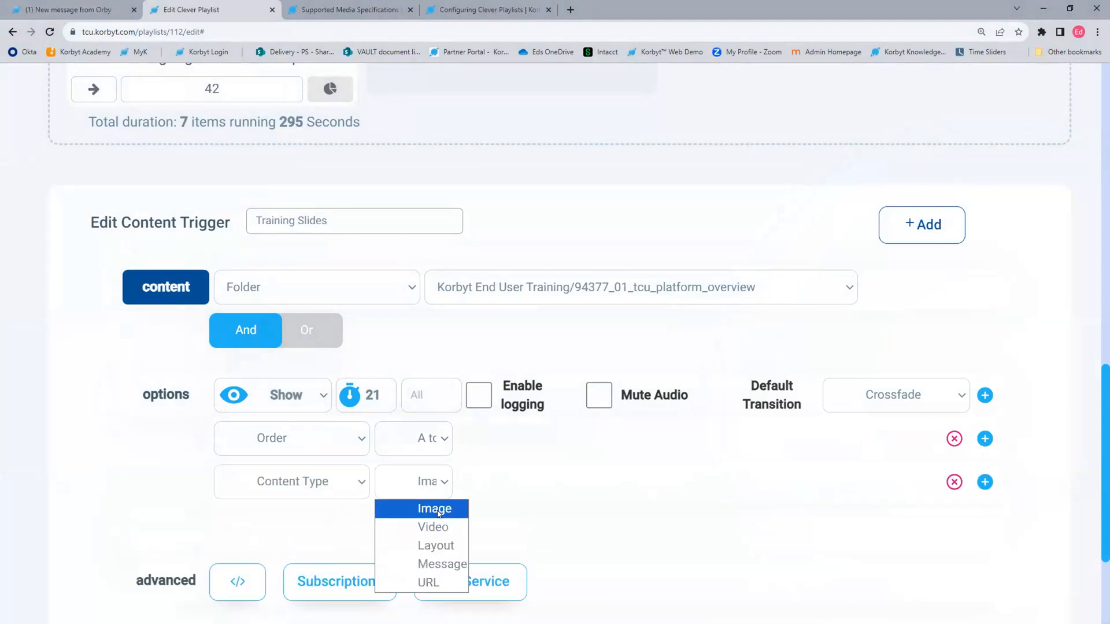
{"action": "left_click", "coordinate": [438, 512]}
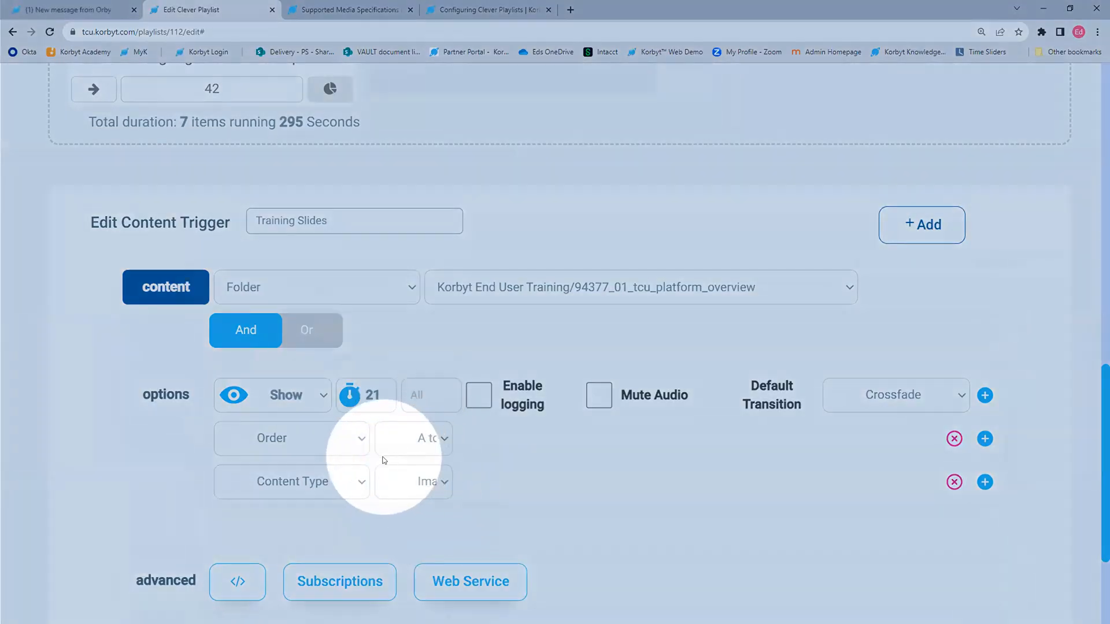
- Add the Training Slides clever content to the playlist and open its content trigger for editing
{"action": "left_click", "coordinate": [919, 224]}
{"action": "scroll", "coordinate": [526, 450], "scroll_direction": "up", "scroll_amount": 7}
{"action": "scroll", "coordinate": [525, 450], "scroll_direction": "down", "scroll_amount": 8}
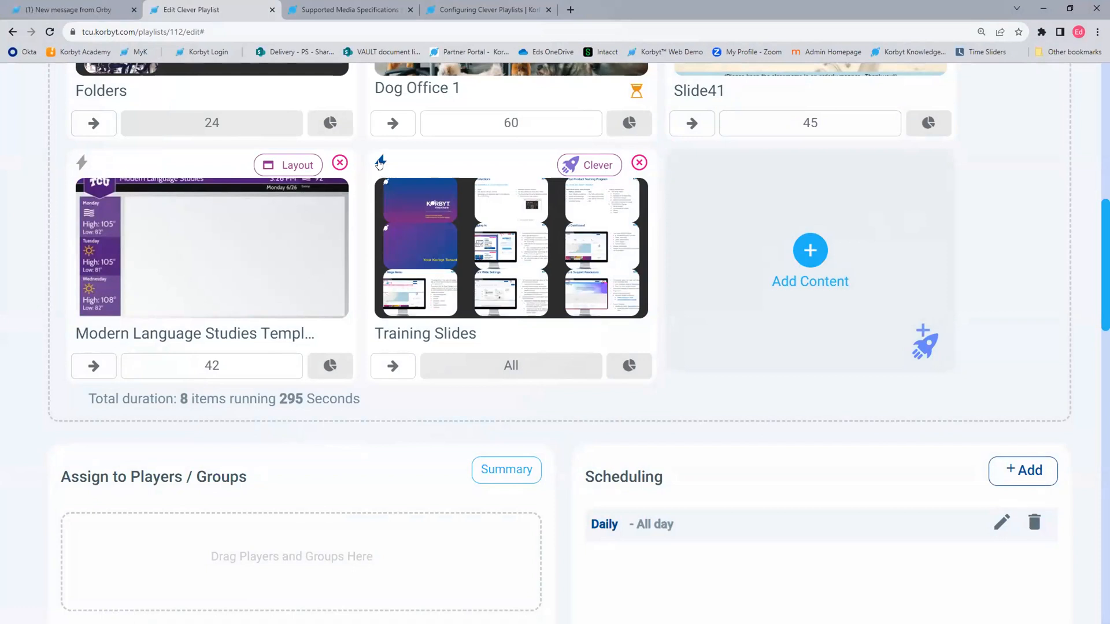
{"action": "left_click", "coordinate": [379, 164]}
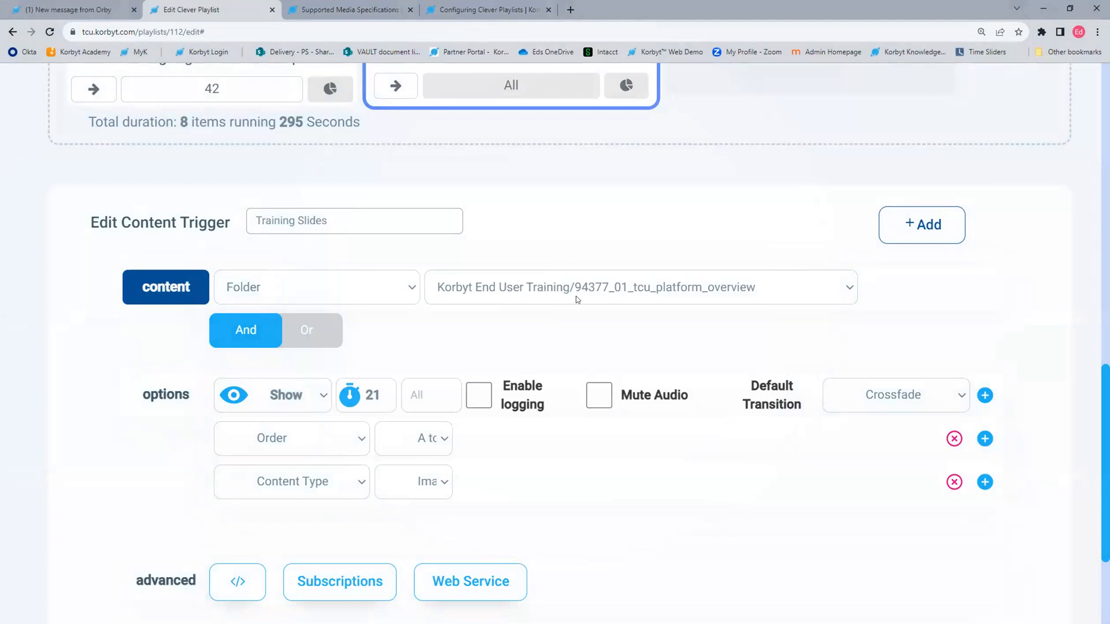
- Try a fall 2023 courses folder as the trigger's source and reselect Korbyt End User Training/94377_01_tcu_platform_overview
{"action": "left_click", "coordinate": [576, 296]}
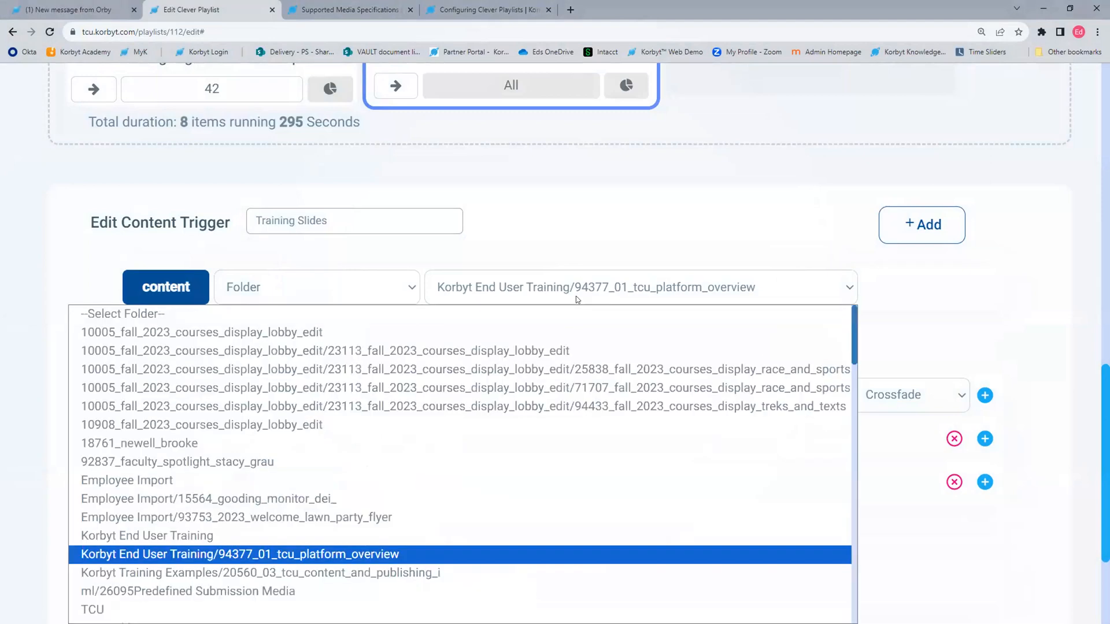
{"action": "left_click", "coordinate": [494, 410]}
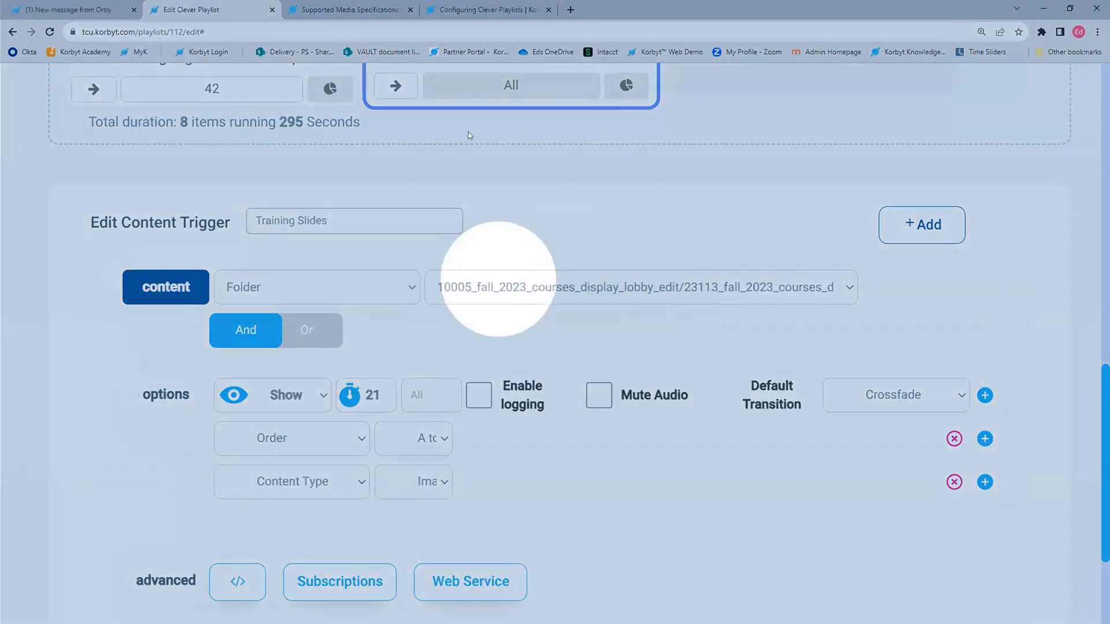
{"action": "left_click", "coordinate": [538, 287]}
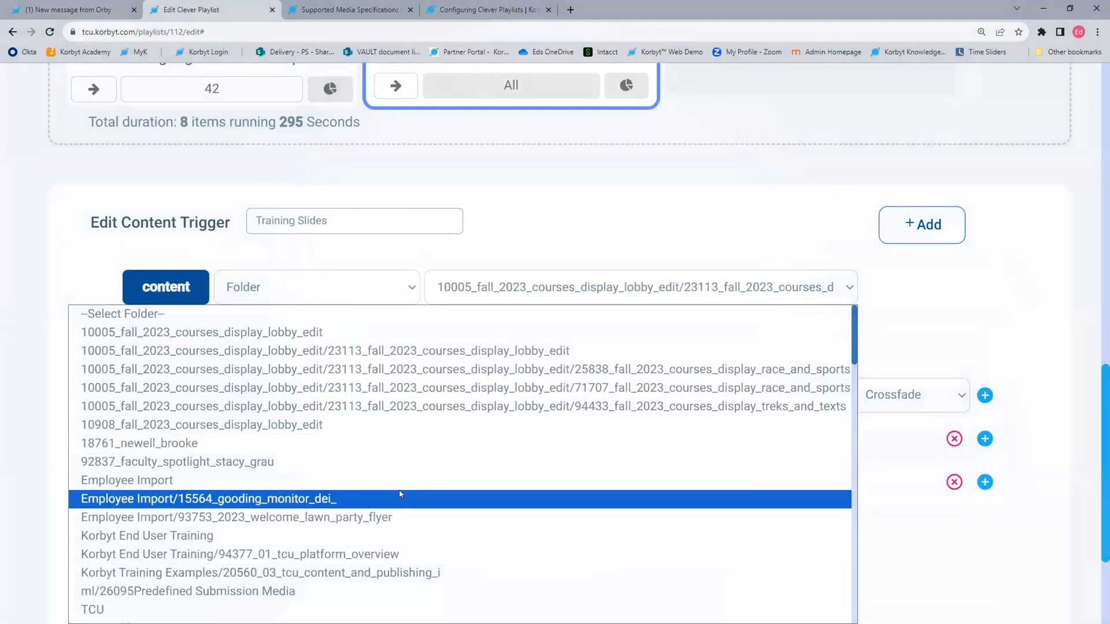
{"action": "scroll", "coordinate": [394, 569], "scroll_direction": "down", "scroll_amount": 2}
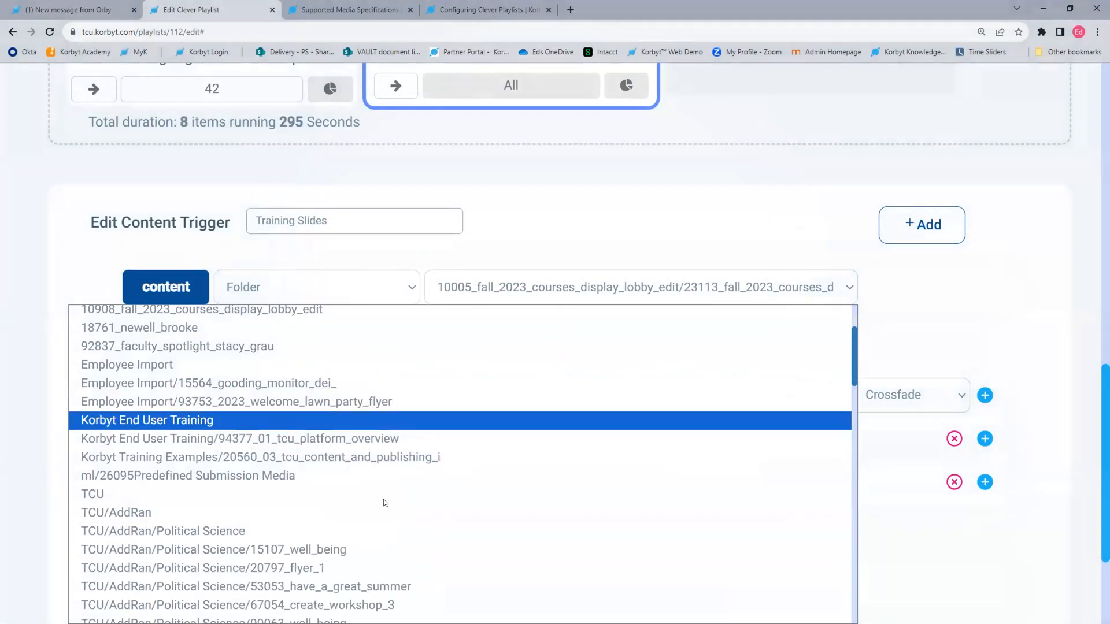
{"action": "left_click", "coordinate": [365, 440]}
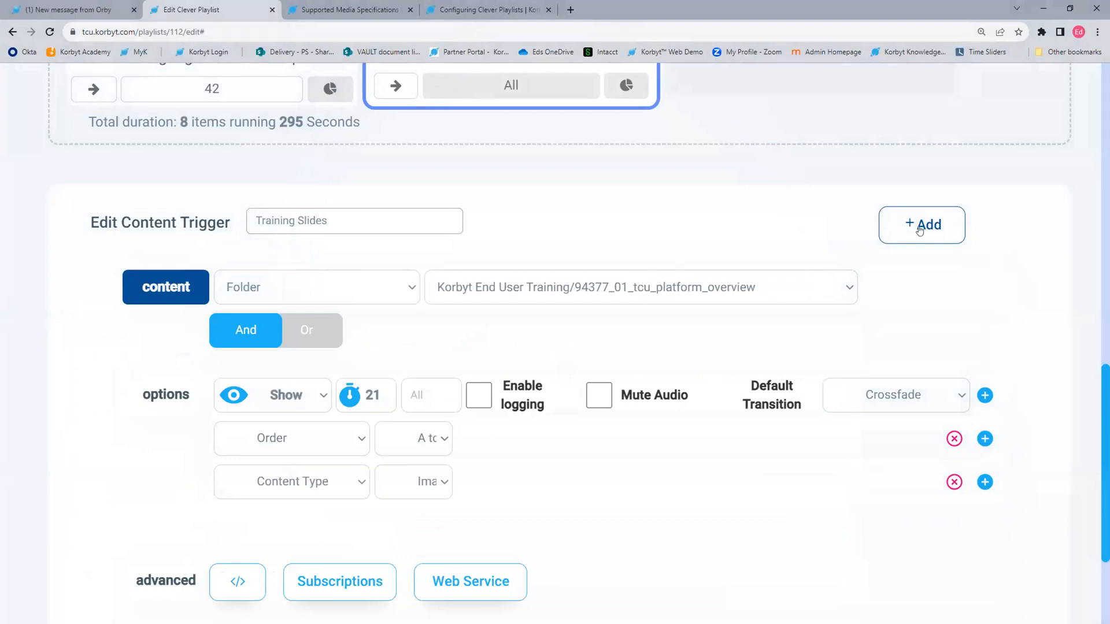
- Add a When condition to the Training Slides trigger based on Date, with Date Range as its schedule type
{"action": "scroll", "coordinate": [443, 388], "scroll_direction": "down", "scroll_amount": 3}
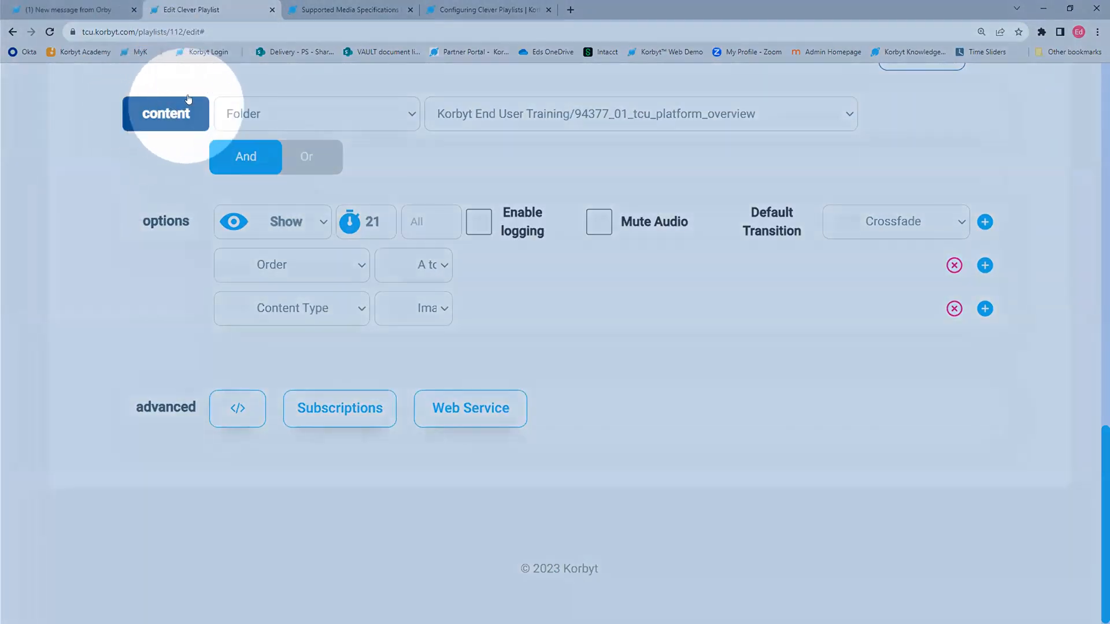
{"action": "left_click", "coordinate": [157, 125]}
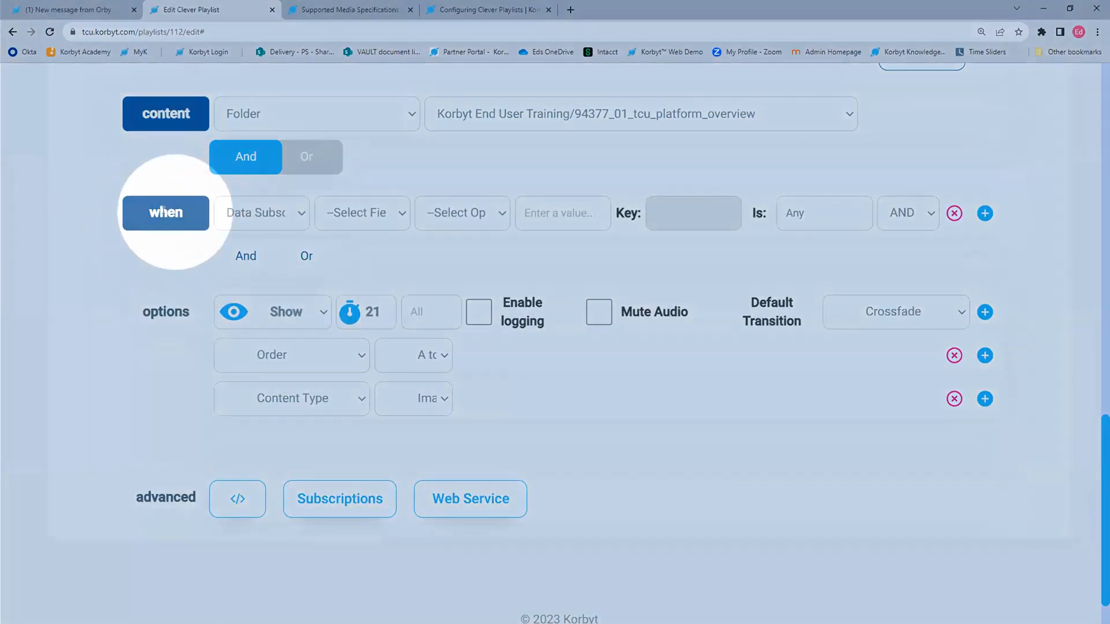
{"action": "left_click", "coordinate": [250, 214]}
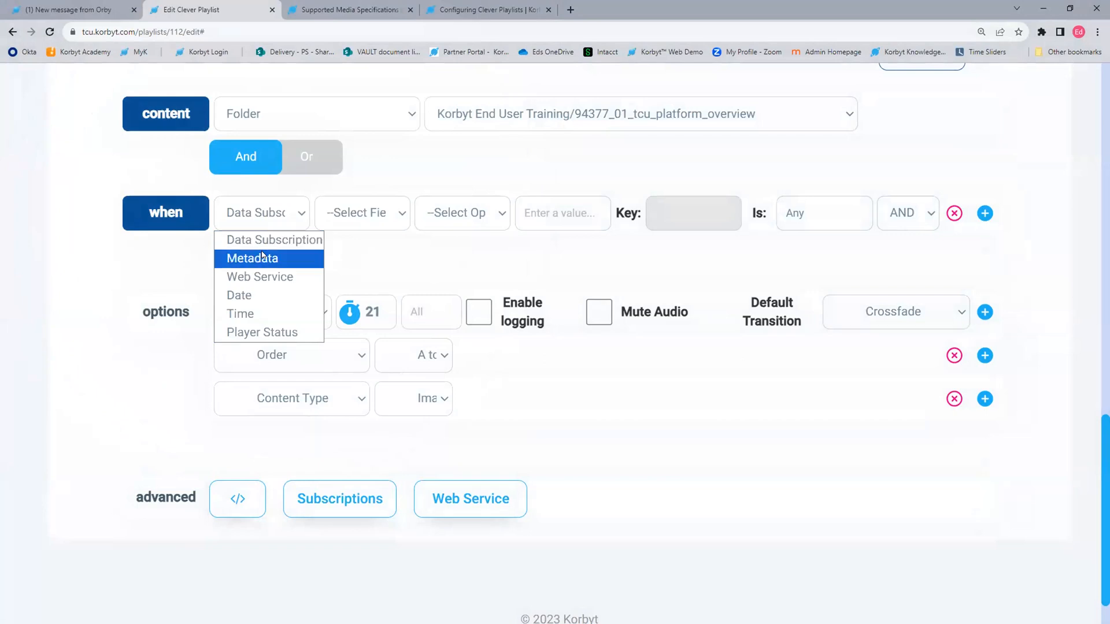
{"action": "left_click", "coordinate": [233, 258]}
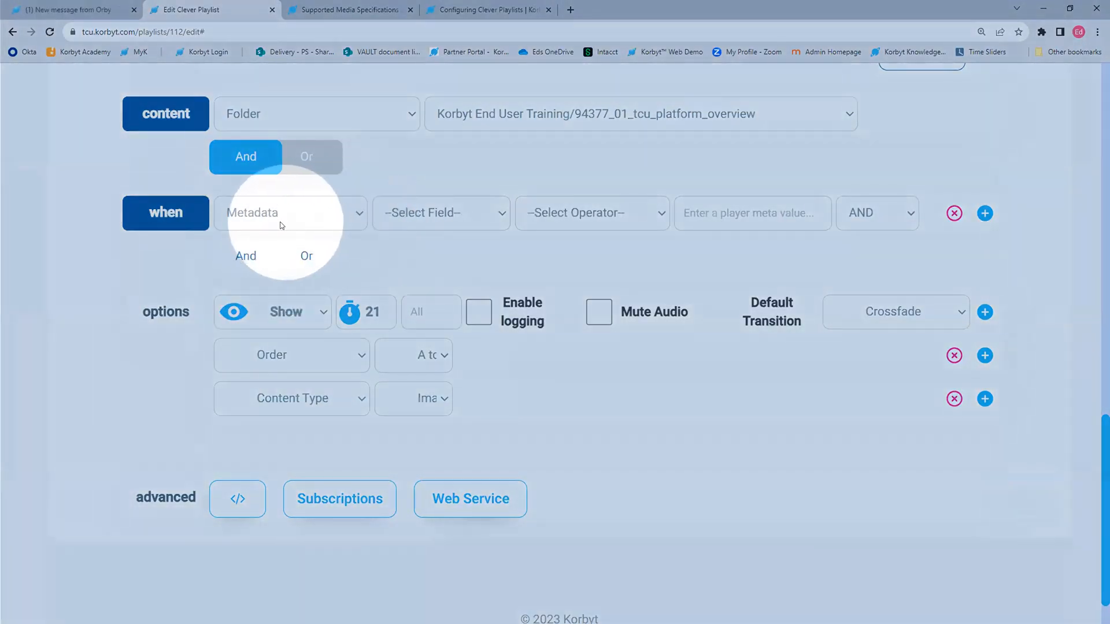
{"action": "left_click", "coordinate": [282, 220]}
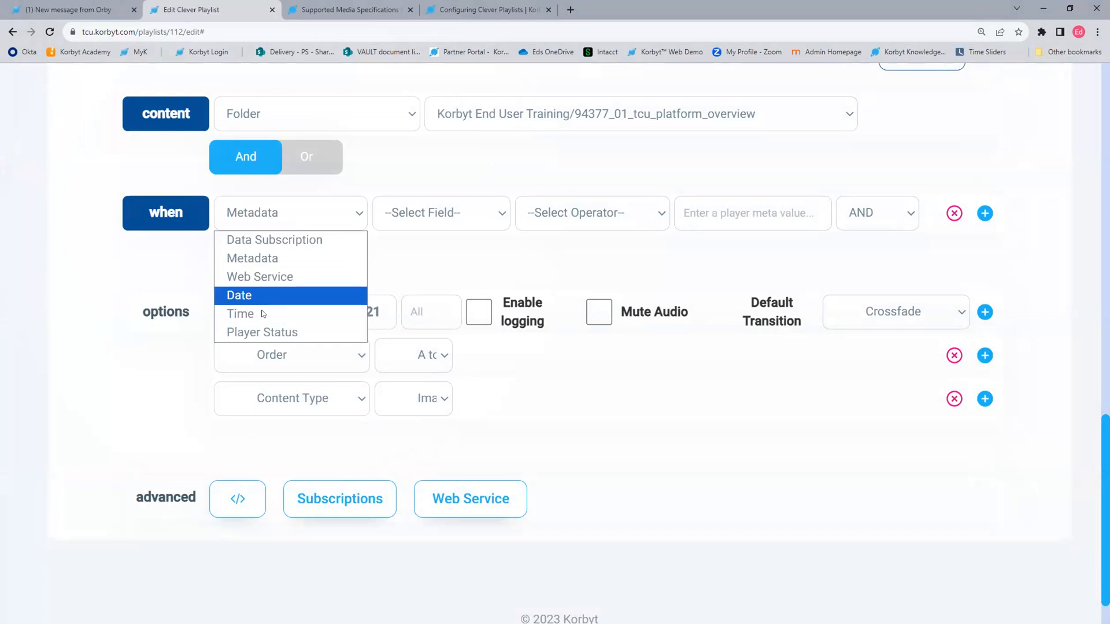
{"action": "left_click", "coordinate": [237, 296]}
{"action": "left_click", "coordinate": [541, 218]}
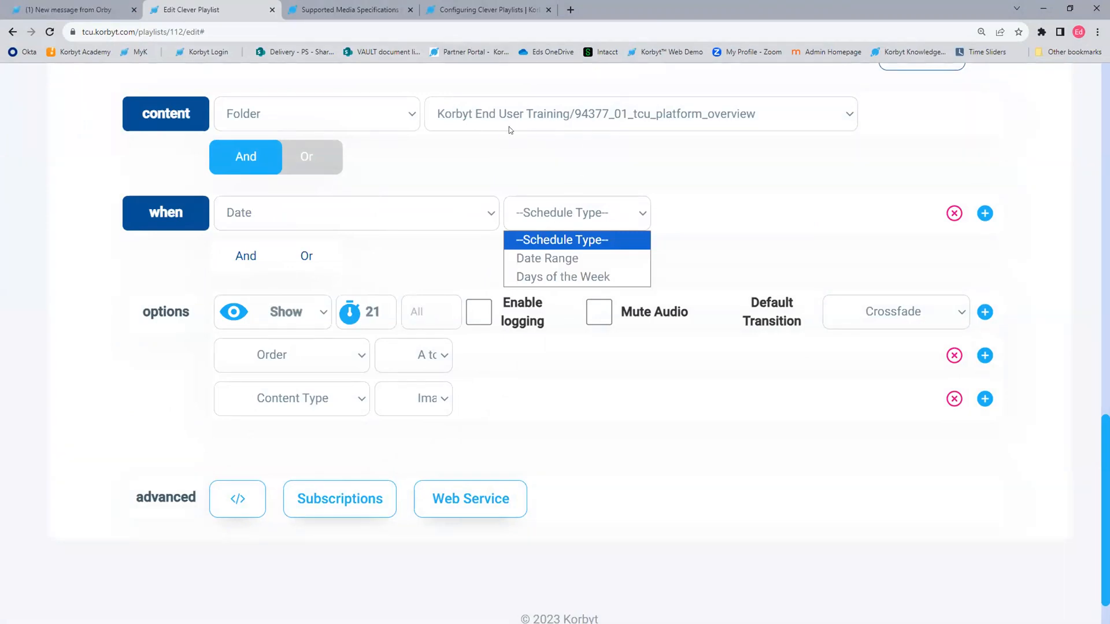
{"action": "left_click", "coordinate": [547, 259]}
- Set the condition's date range from 09/01/2023 to 09/30/2023
{"action": "left_click", "coordinate": [628, 213]}
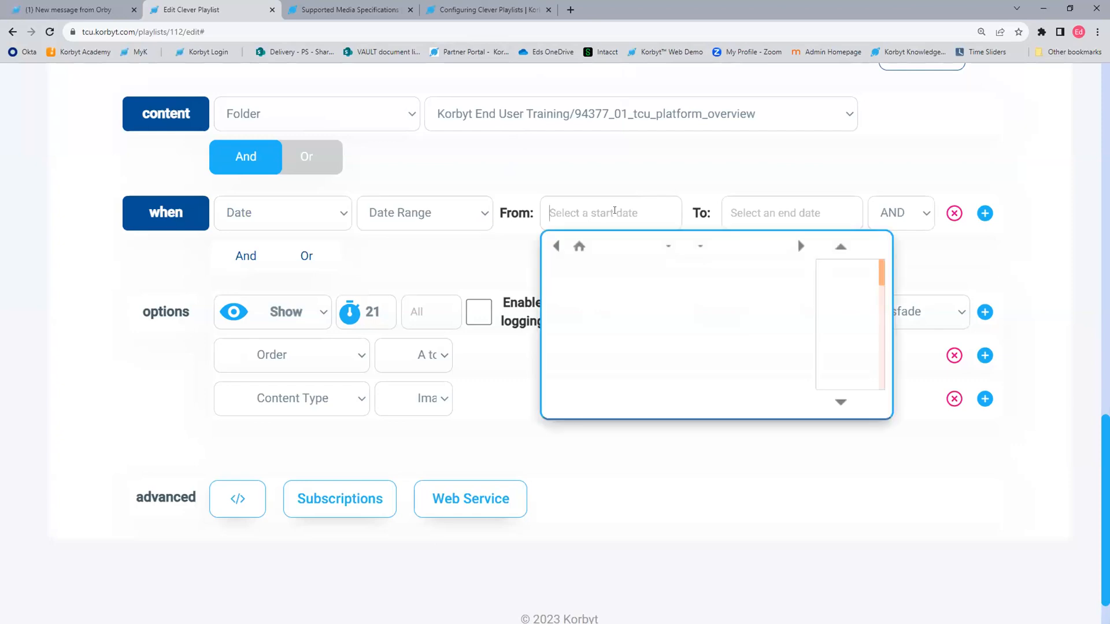
{"action": "left_click", "coordinate": [761, 380]}
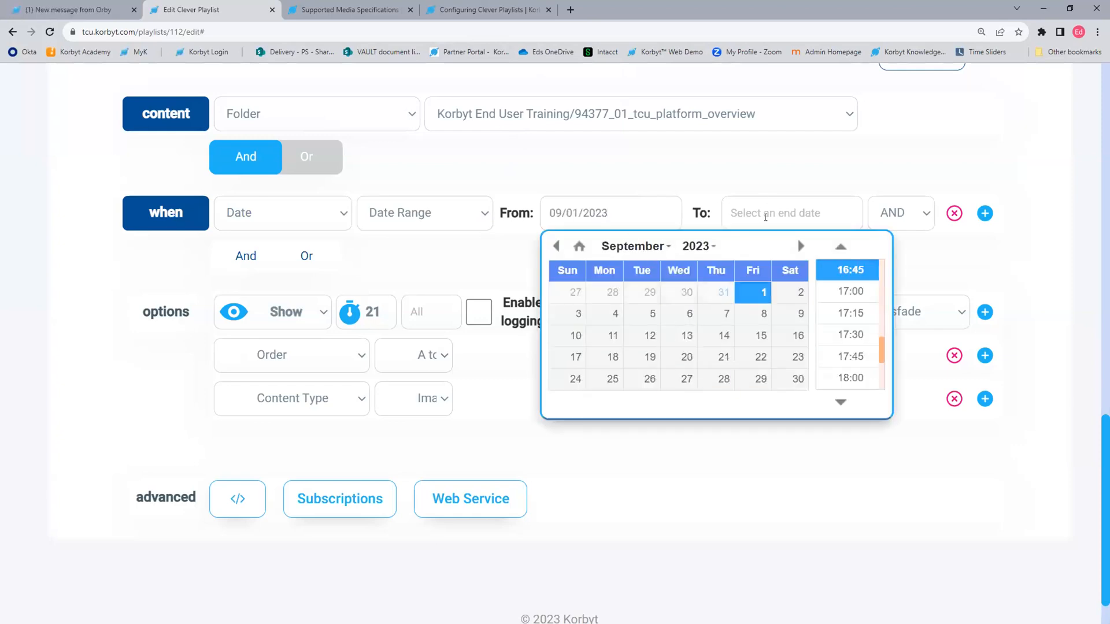
{"action": "left_click", "coordinate": [766, 215]}
{"action": "left_click", "coordinate": [983, 246]}
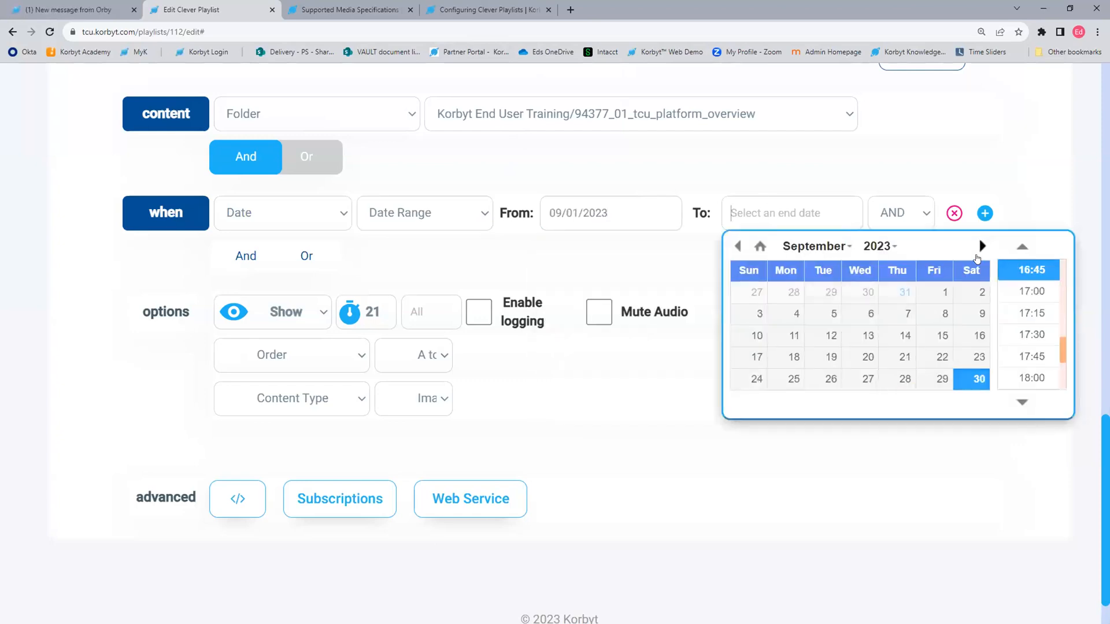
{"action": "left_click", "coordinate": [979, 379]}
{"action": "left_click", "coordinate": [858, 164]}
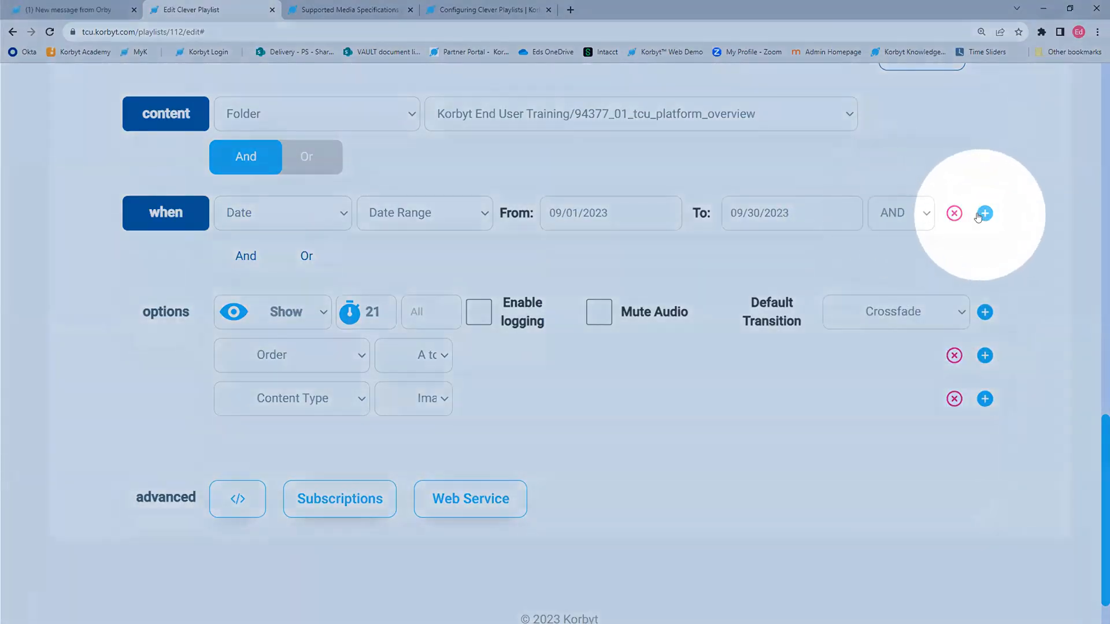
- Add a second Date condition that uses Days of the Week with only Monday selected
{"action": "left_click", "coordinate": [985, 213]}
{"action": "left_click", "coordinate": [288, 265]}
{"action": "left_click", "coordinate": [267, 337]}
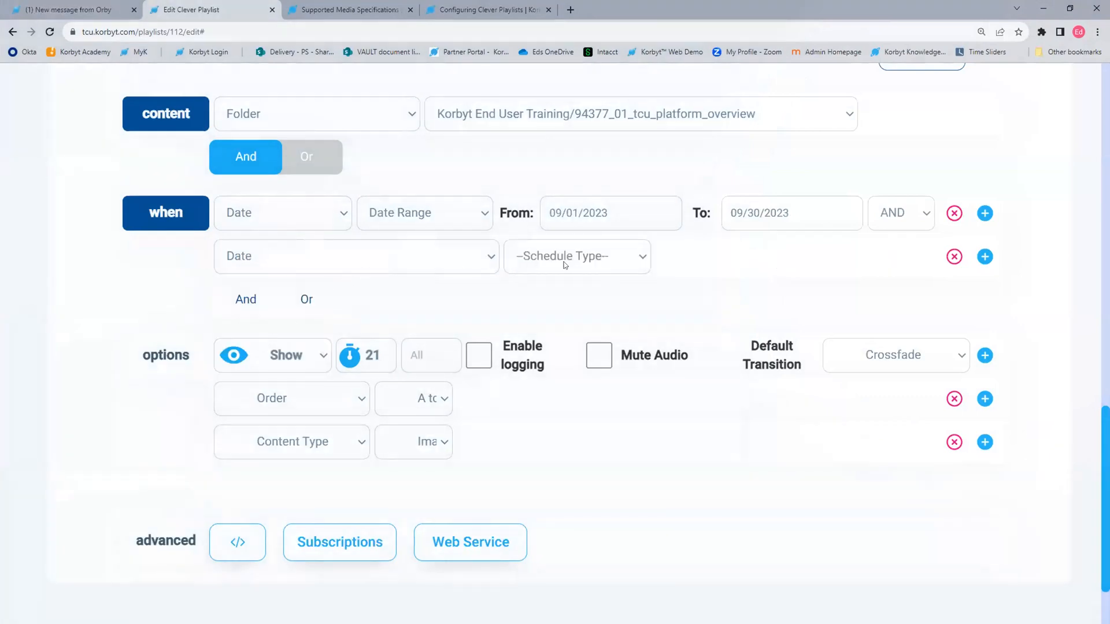
{"action": "left_click", "coordinate": [565, 265]}
{"action": "left_click", "coordinate": [574, 321]}
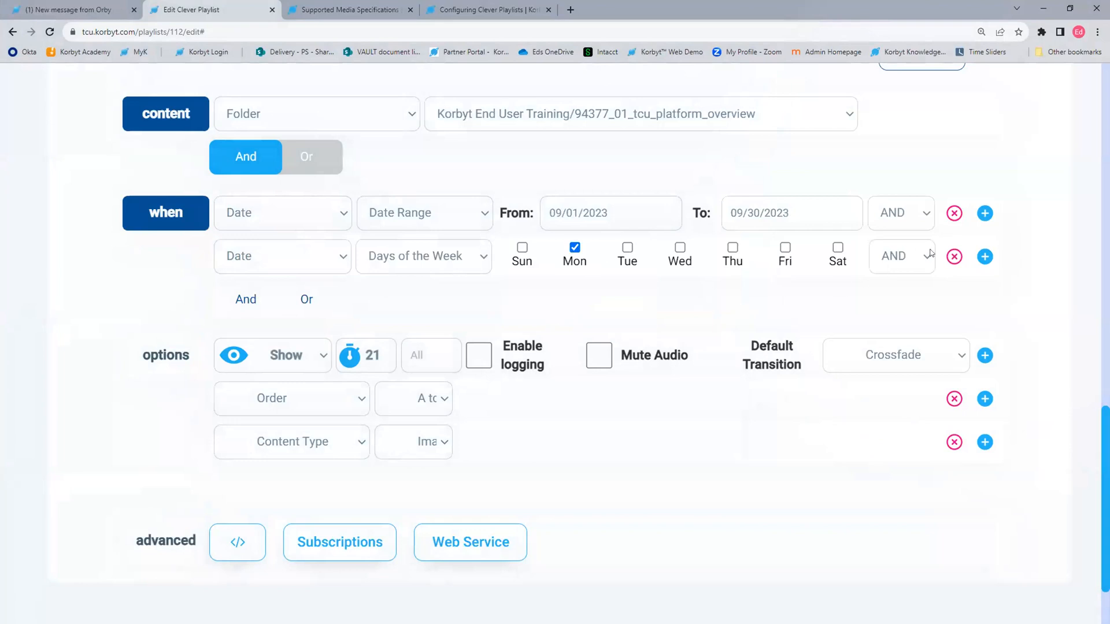
- Add a Time condition to the trigger running from 12:00 pm to 02:30 pm
{"action": "left_click", "coordinate": [985, 256]}
{"action": "left_click", "coordinate": [255, 295]}
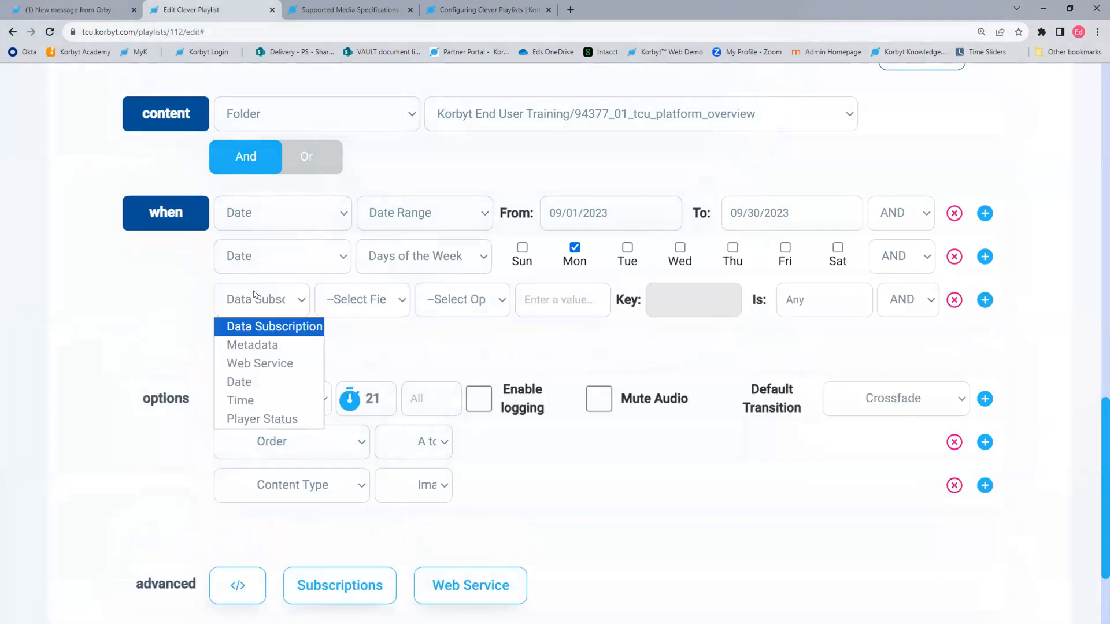
{"action": "left_click", "coordinate": [246, 401]}
{"action": "left_click", "coordinate": [474, 300]}
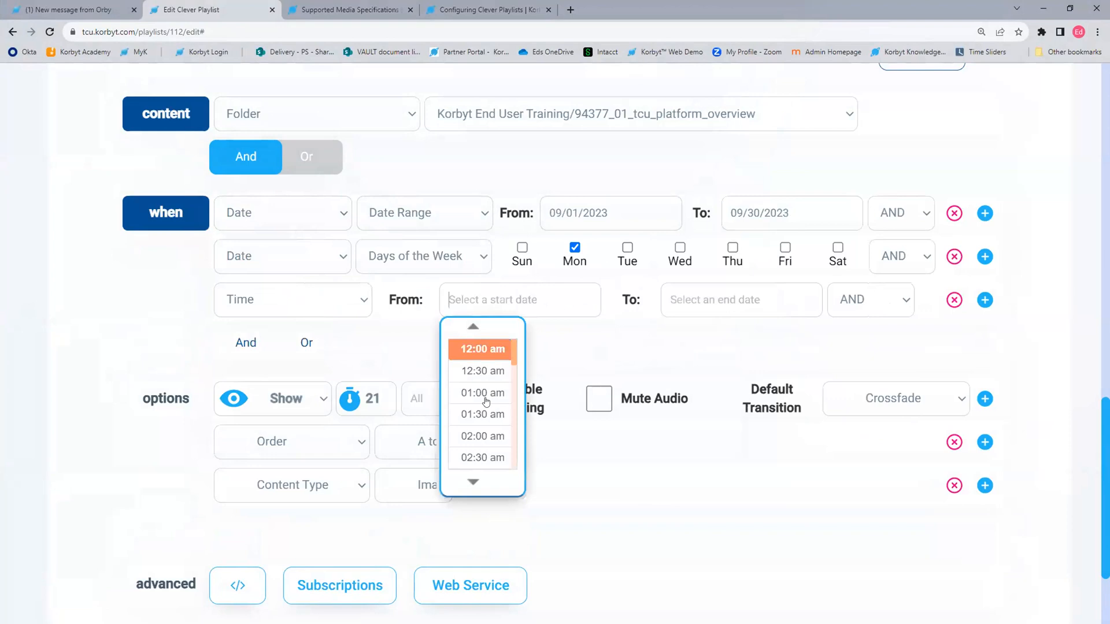
{"action": "scroll", "coordinate": [485, 413], "scroll_direction": "down", "scroll_amount": 8}
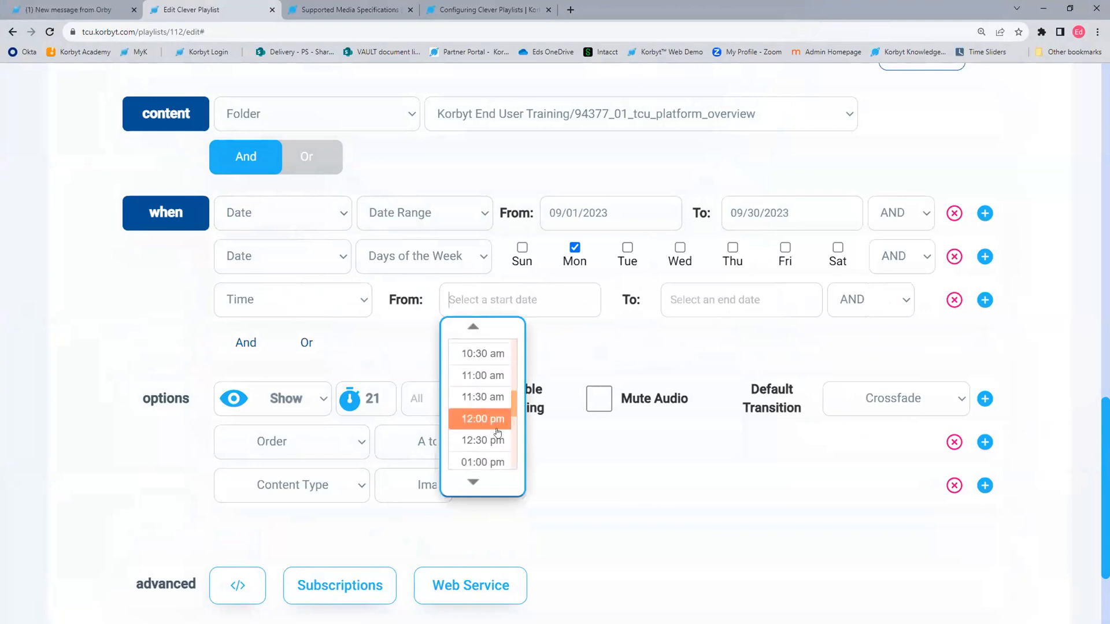
{"action": "left_click", "coordinate": [494, 418]}
{"action": "scroll", "coordinate": [702, 416], "scroll_direction": "down", "scroll_amount": 8}
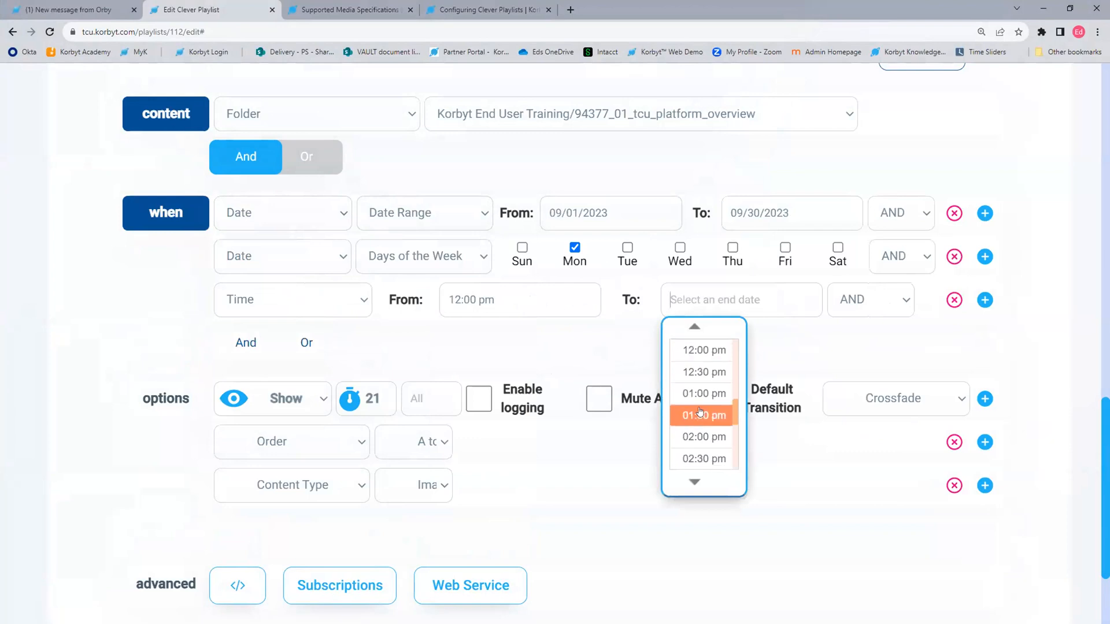
{"action": "left_click", "coordinate": [703, 458]}
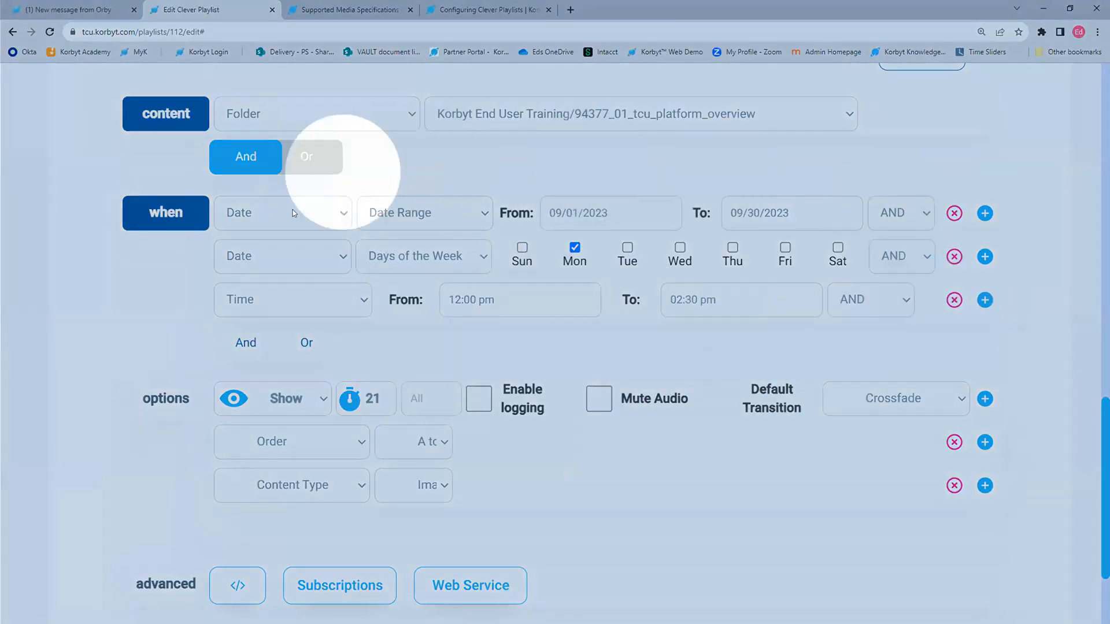
- Review the Training Slides trigger's folder, date and time conditions and add the trigger to the playlist item
{"action": "scroll", "coordinate": [616, 374], "scroll_direction": "up", "scroll_amount": 1}
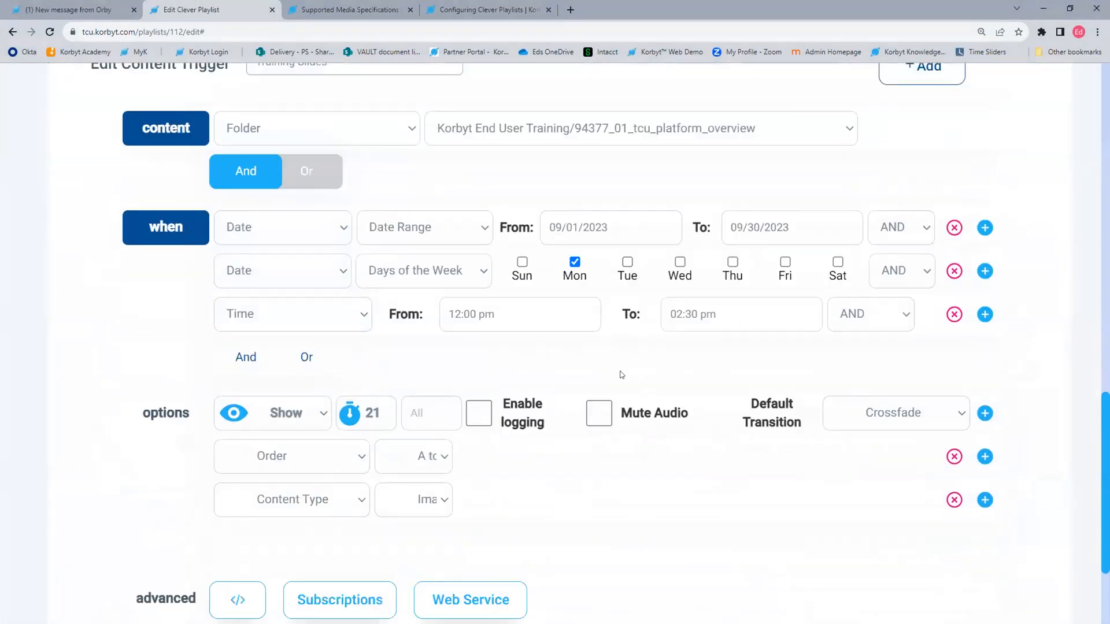
{"action": "scroll", "coordinate": [621, 375], "scroll_direction": "up", "scroll_amount": 7}
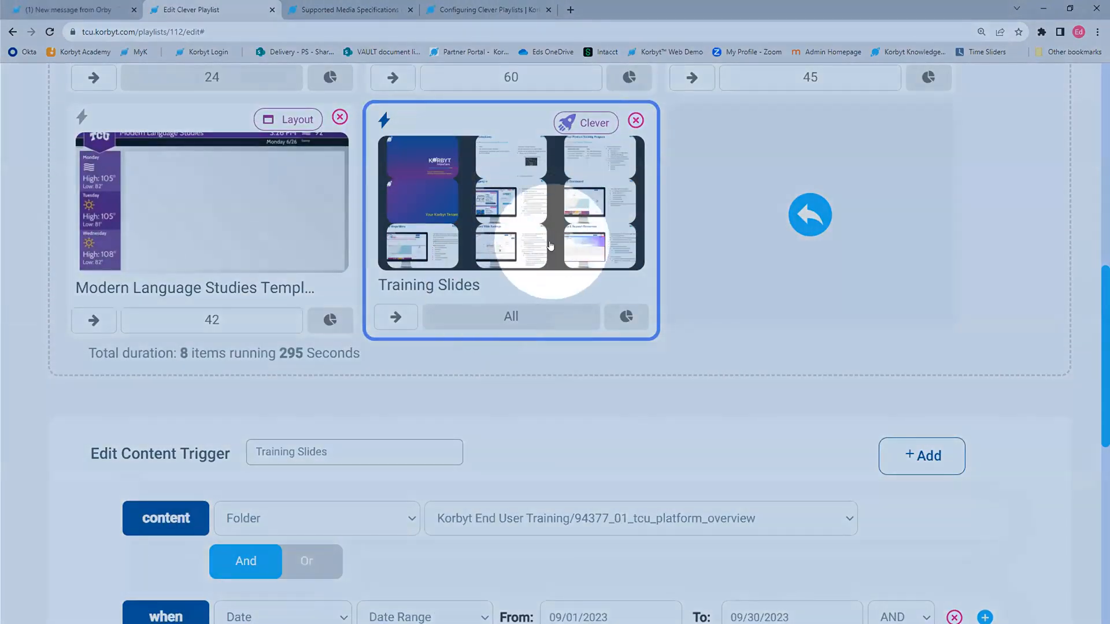
{"action": "scroll", "coordinate": [744, 406], "scroll_direction": "down", "scroll_amount": 4}
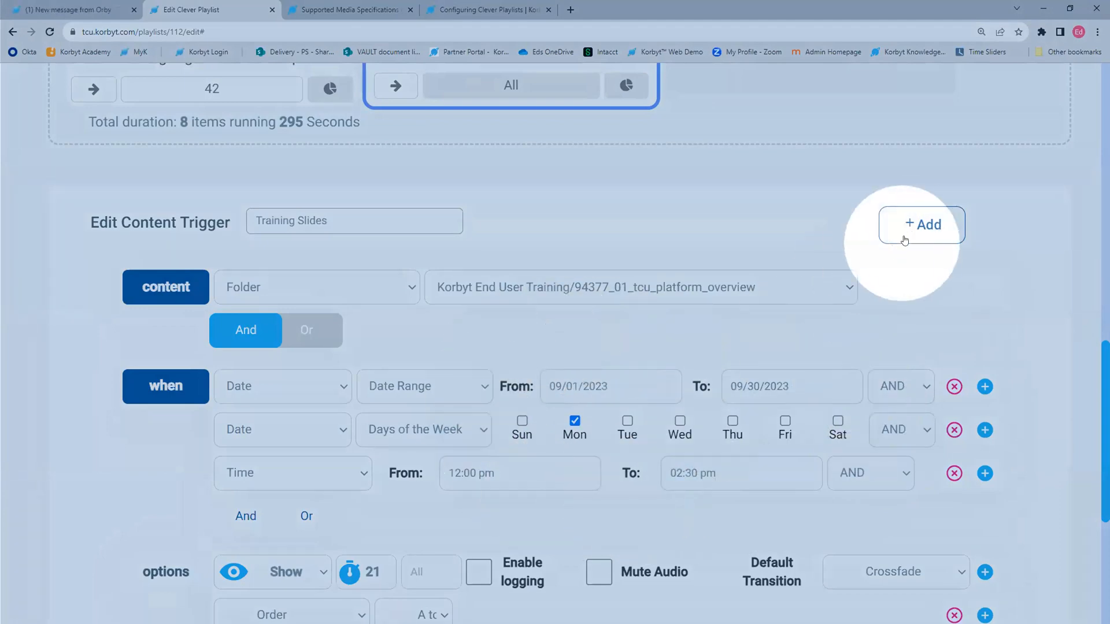
{"action": "left_click", "coordinate": [905, 240]}
{"action": "scroll", "coordinate": [542, 485], "scroll_direction": "up", "scroll_amount": 15}
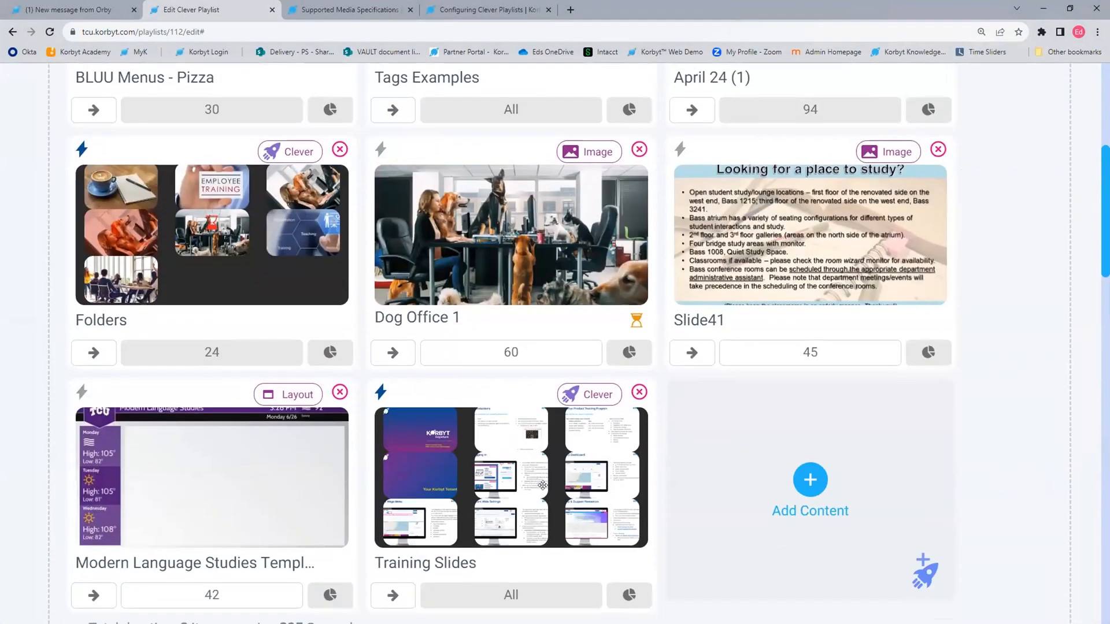
- Reopen the Training Slides content trigger to check its saved conditions and return to the playlist's content view
{"action": "scroll", "coordinate": [543, 485], "scroll_direction": "down", "scroll_amount": 4}
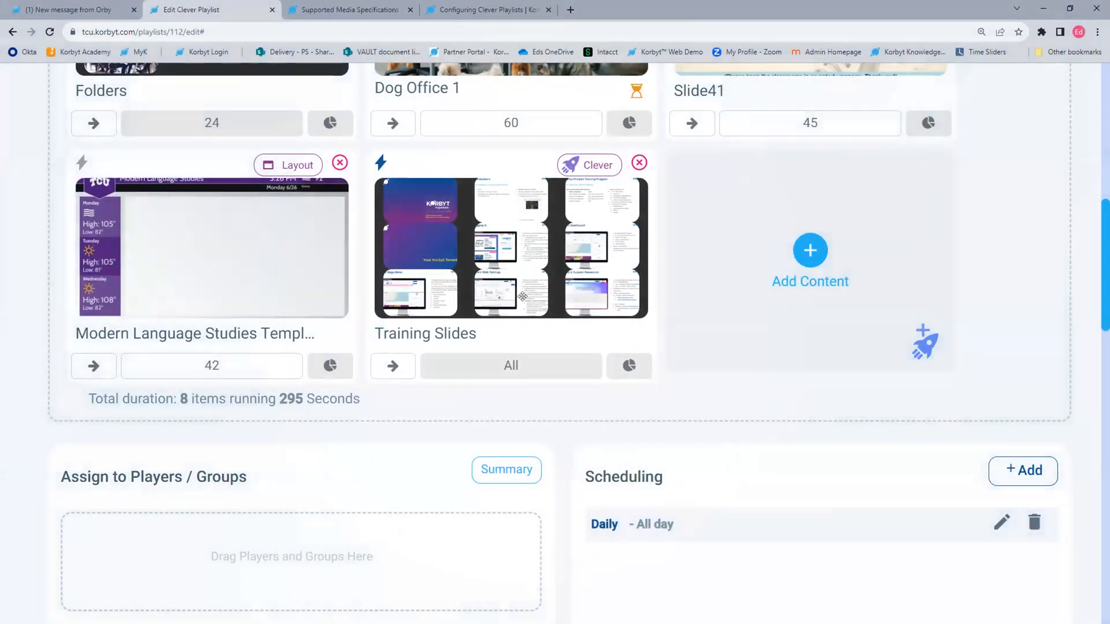
{"action": "left_click", "coordinate": [381, 162]}
{"action": "scroll", "coordinate": [402, 543], "scroll_direction": "down", "scroll_amount": 3}
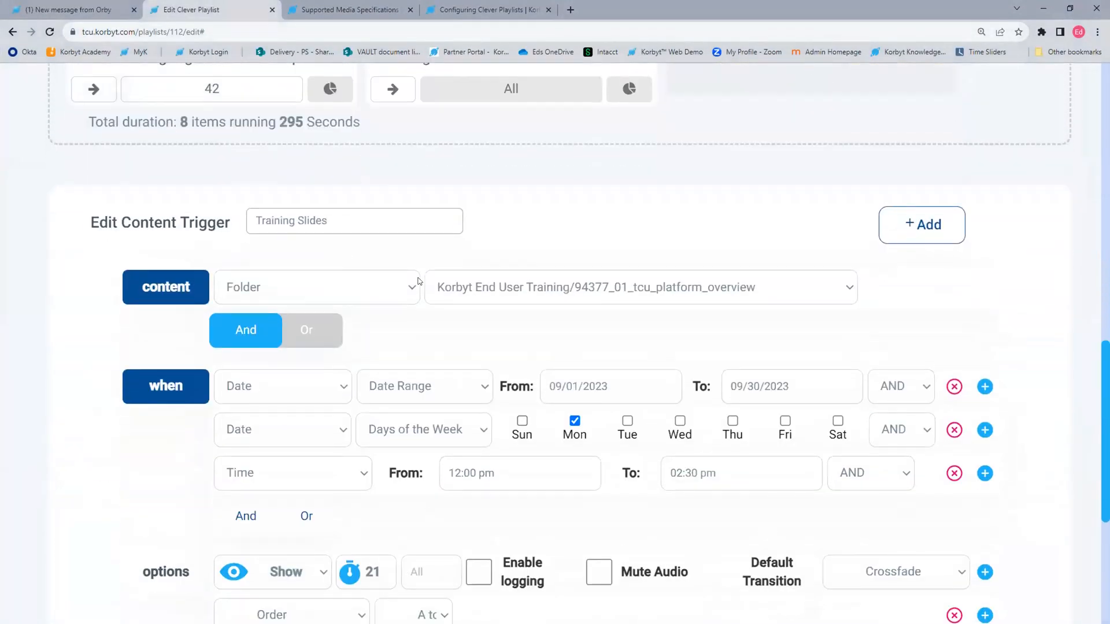
{"action": "scroll", "coordinate": [420, 282], "scroll_direction": "up", "scroll_amount": 4}
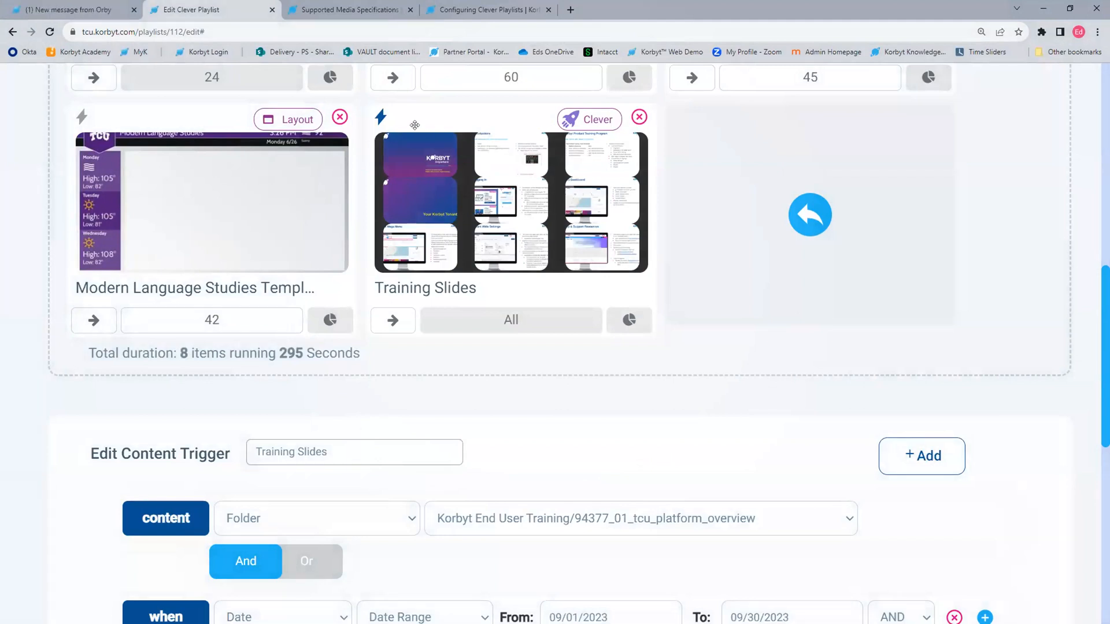
{"action": "left_click", "coordinate": [382, 119]}
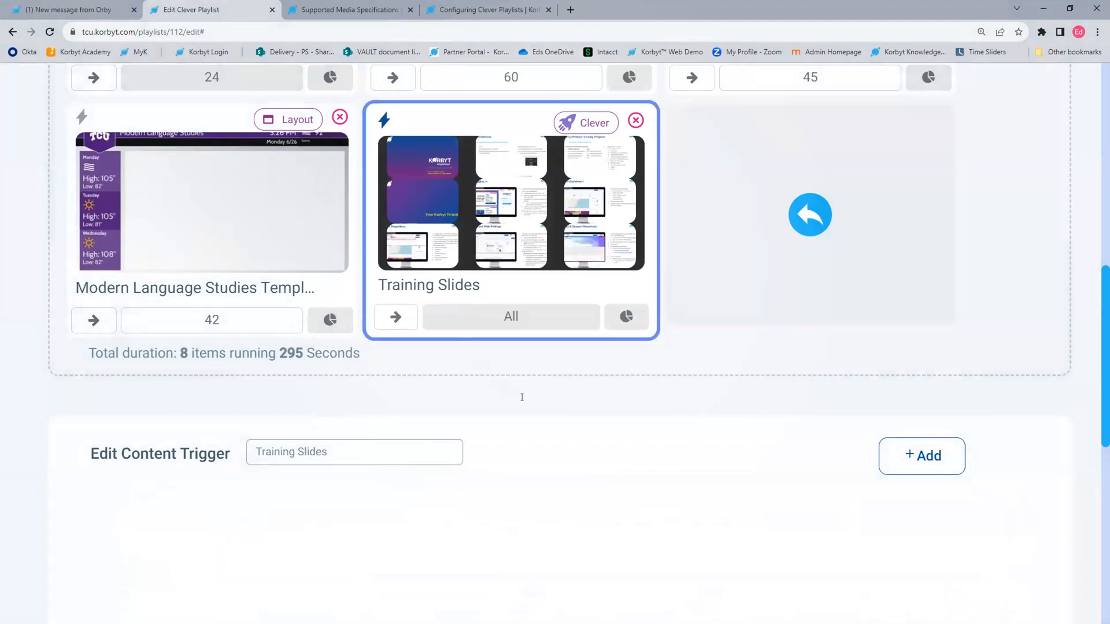
{"action": "scroll", "coordinate": [594, 427], "scroll_direction": "up", "scroll_amount": 2}
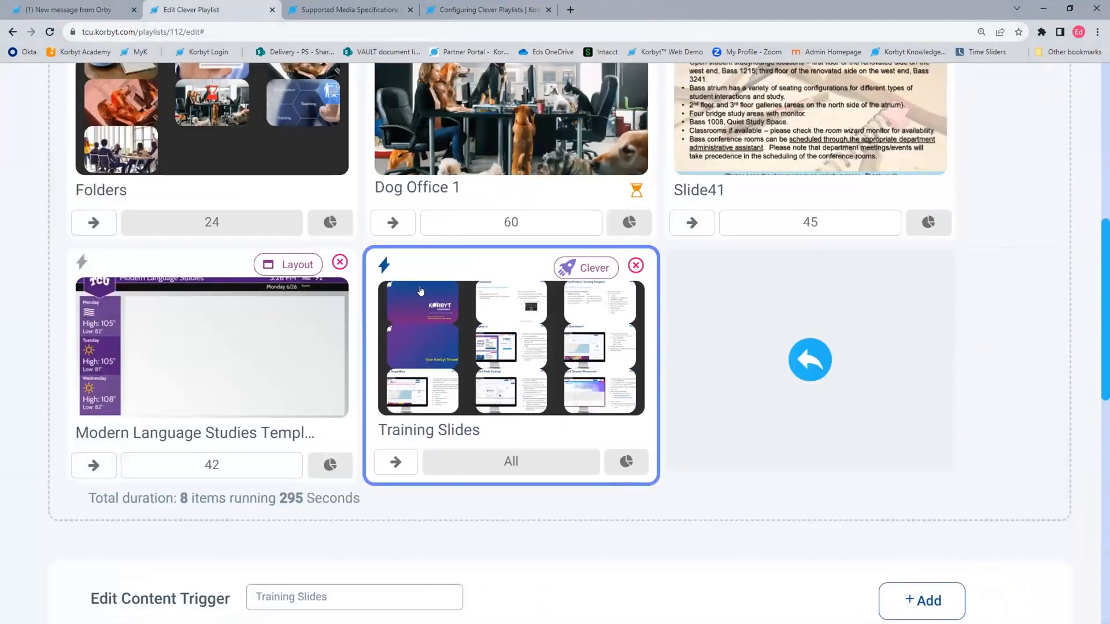
{"action": "left_click", "coordinate": [804, 350]}
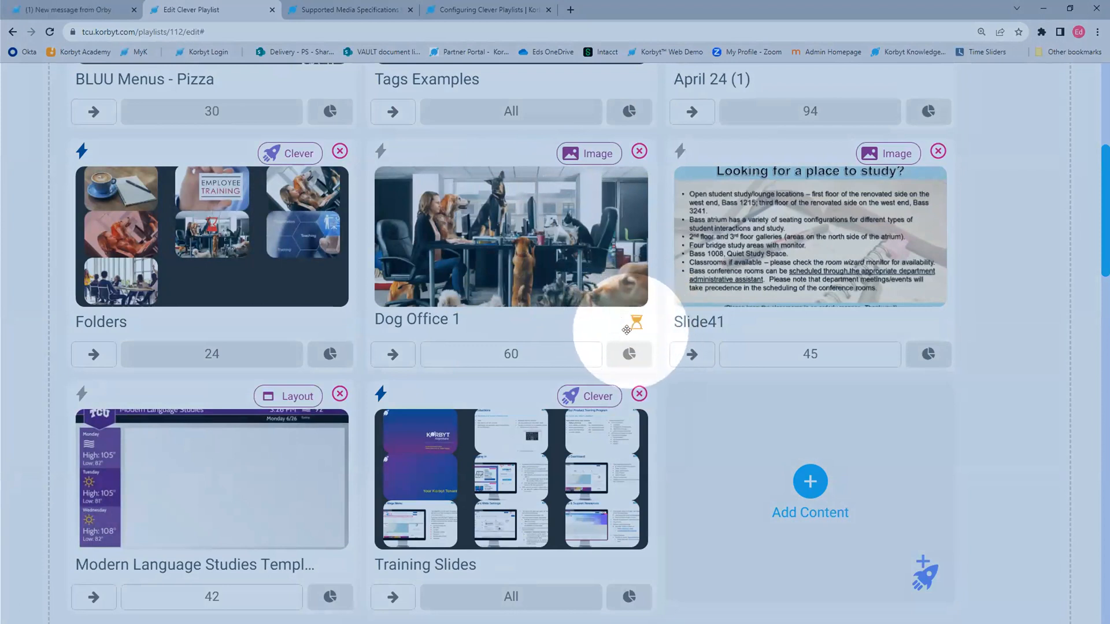
- Examine the hourglass markers on Dog Office 1 and within the Folders item's thumbnails at a larger page size
{"action": "mouse_move", "coordinate": [627, 330]}
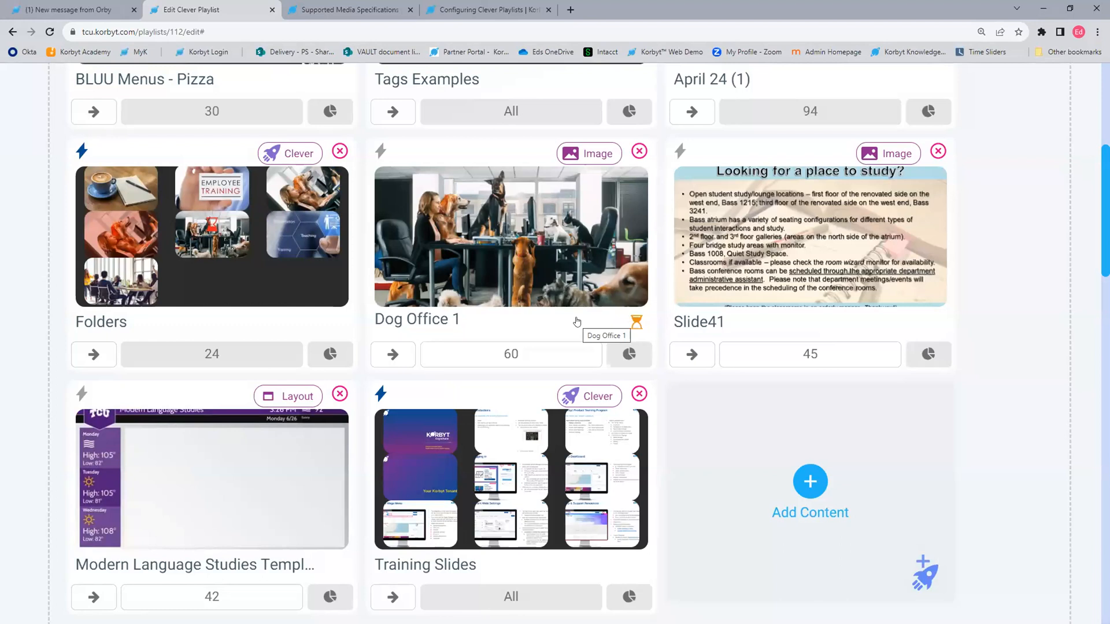
{"action": "key", "text": "ctrl+plus"}
{"action": "key", "text": "ctrl+plus"}
{"action": "key", "text": "ctrl+plus"}
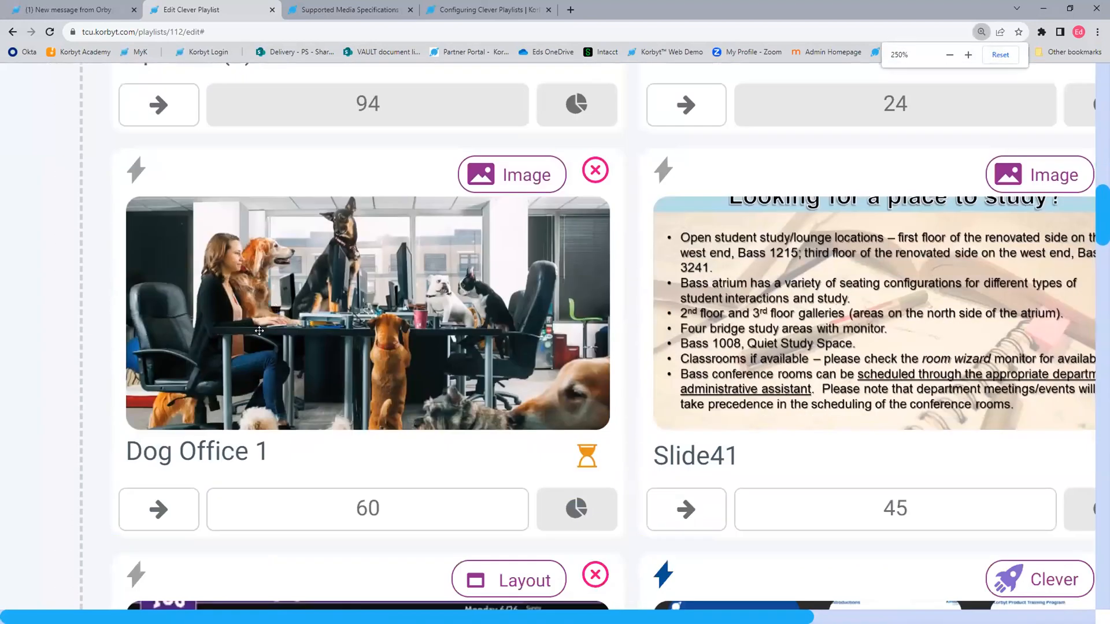
{"action": "scroll", "coordinate": [259, 330], "scroll_direction": "up", "scroll_amount": 6}
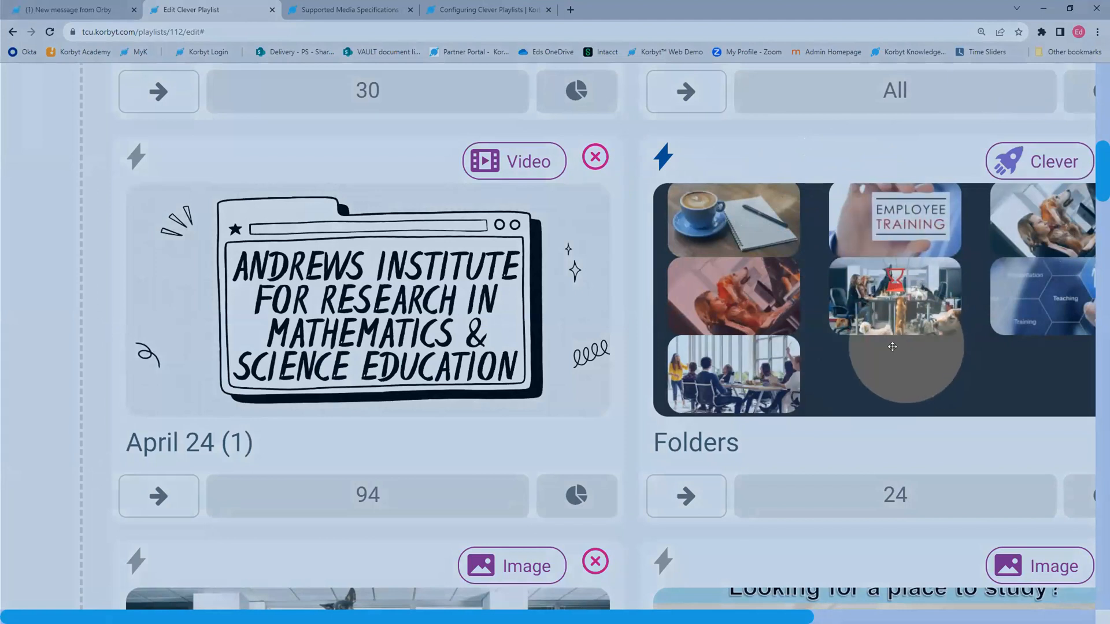
{"action": "key", "text": "ctrl+minus"}
{"action": "key", "text": "ctrl+minus"}
{"action": "key", "text": "ctrl+minus"}
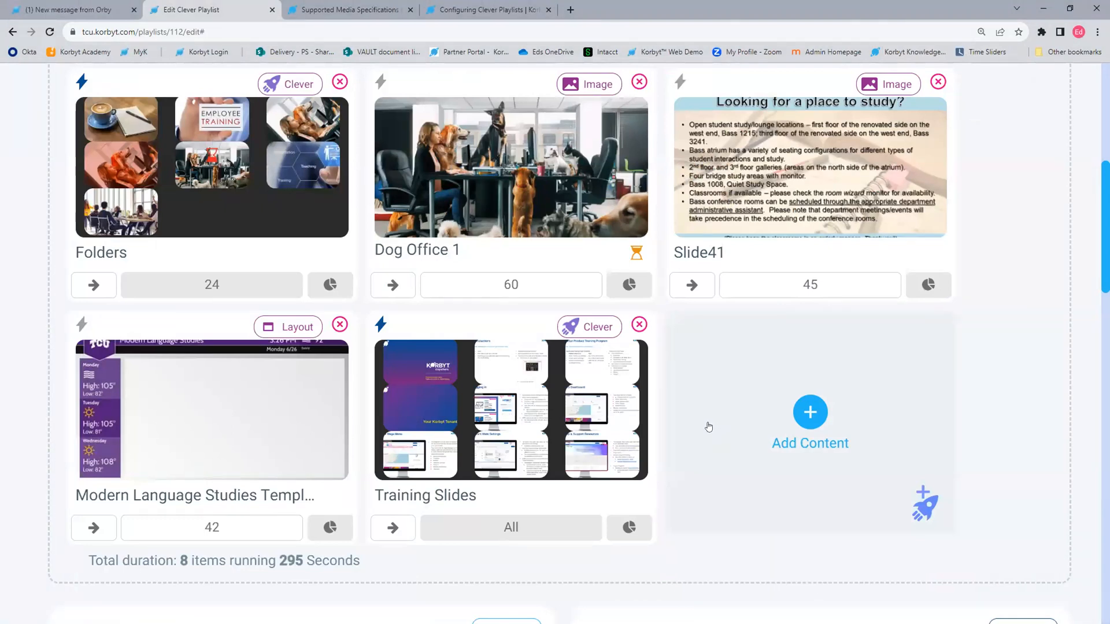
- Try an Advanced schedule for the playlist's Daily entry with Sunday and Saturday deselected, and cancel the edit
{"action": "scroll", "coordinate": [708, 427], "scroll_direction": "up", "scroll_amount": 7}
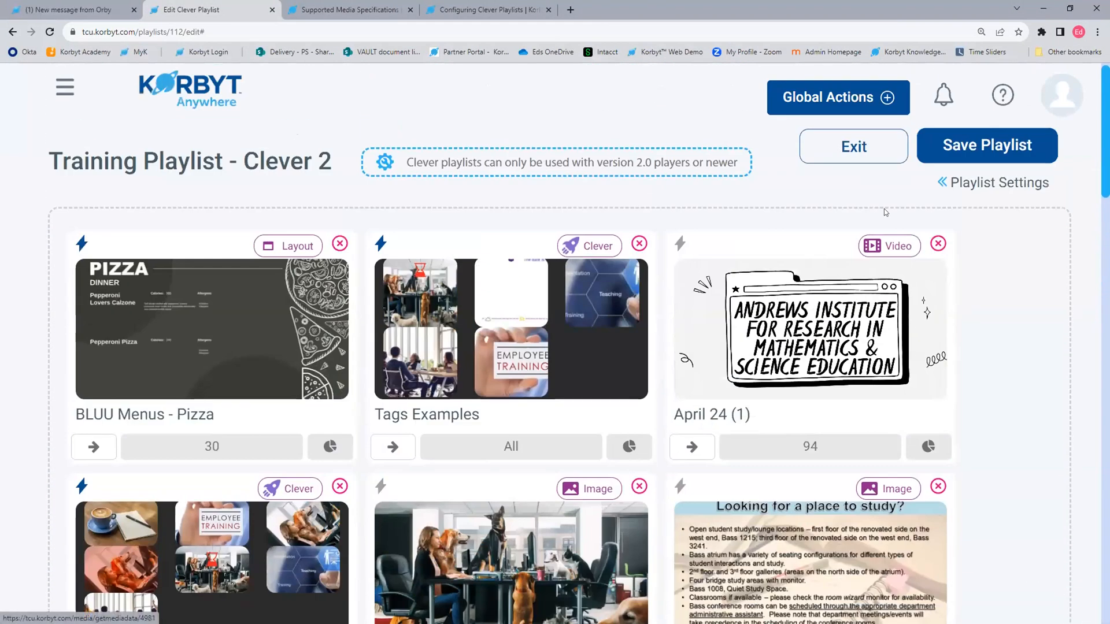
{"action": "scroll", "coordinate": [965, 314], "scroll_direction": "down", "scroll_amount": 5}
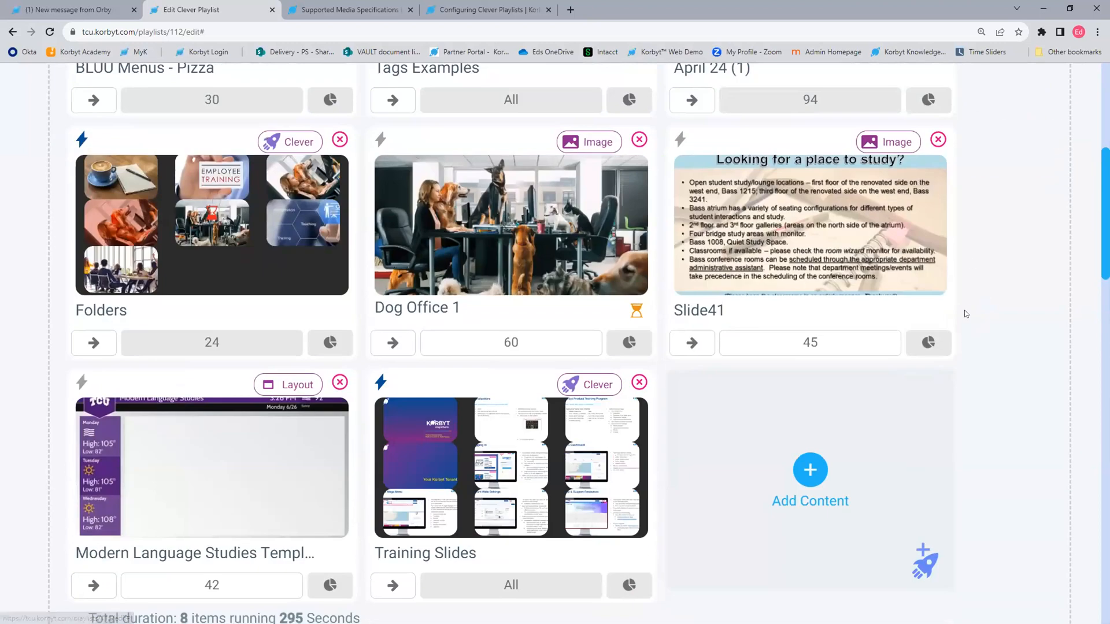
{"action": "scroll", "coordinate": [966, 313], "scroll_direction": "down", "scroll_amount": 4}
{"action": "scroll", "coordinate": [741, 384], "scroll_direction": "down", "scroll_amount": 3}
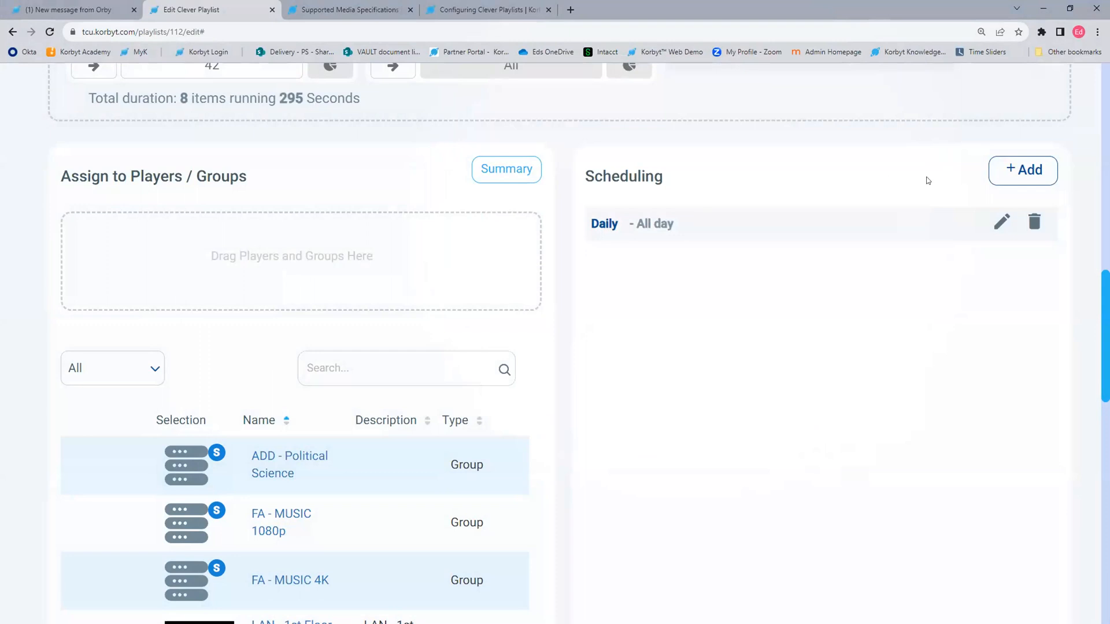
{"action": "left_click", "coordinate": [1001, 220]}
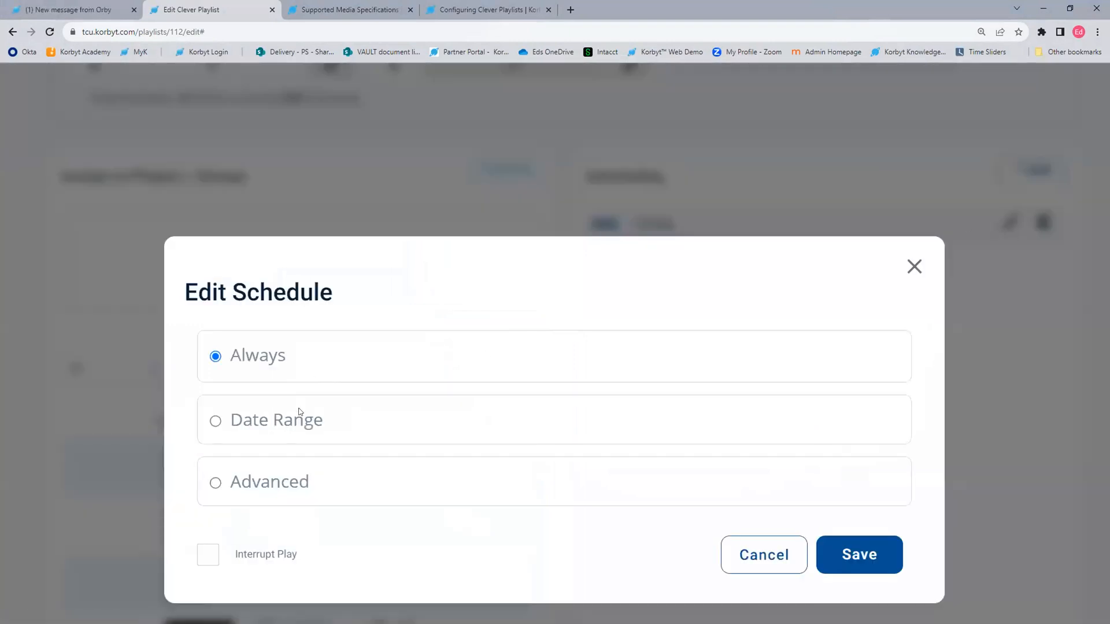
{"action": "left_click", "coordinate": [285, 485]}
{"action": "left_click", "coordinate": [300, 532]}
{"action": "left_click", "coordinate": [299, 532]}
{"action": "left_click", "coordinate": [227, 532]}
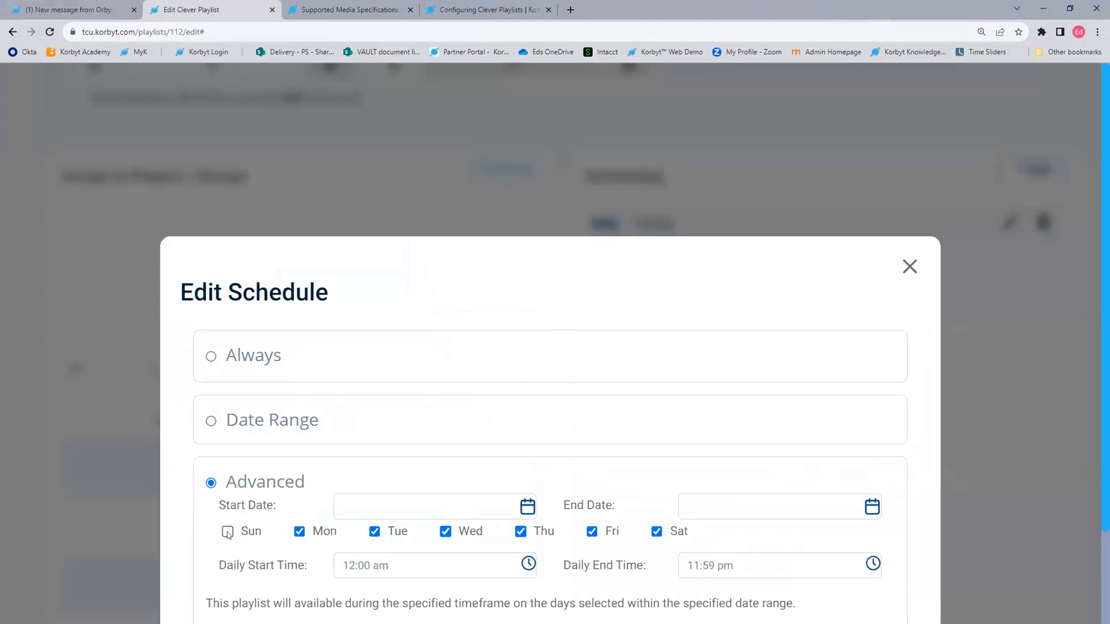
{"action": "left_click", "coordinate": [656, 532]}
{"action": "scroll", "coordinate": [476, 406], "scroll_direction": "down", "scroll_amount": 2}
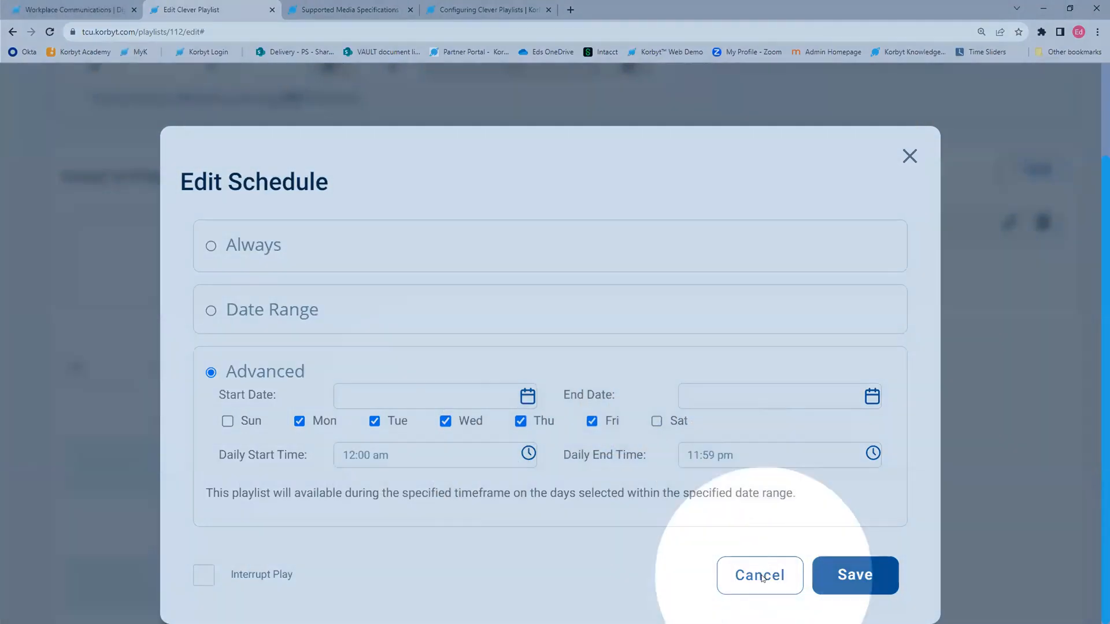
{"action": "left_click", "coordinate": [763, 564]}
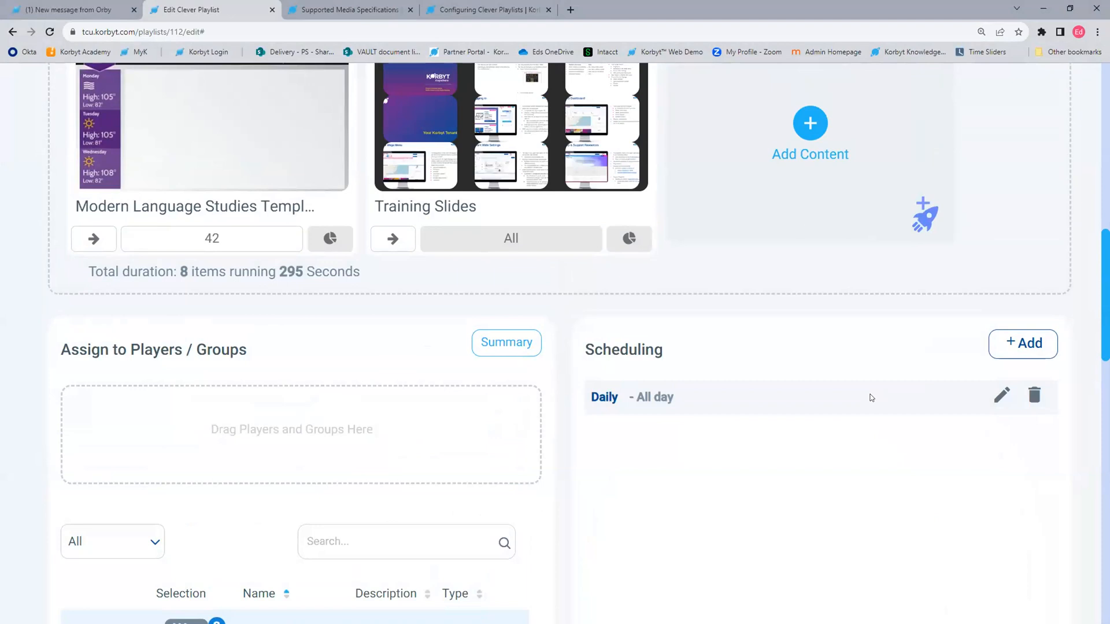
- Review the playlist's content items and the player assignment and scheduling sections below them
{"action": "scroll", "coordinate": [871, 398], "scroll_direction": "up", "scroll_amount": 9}
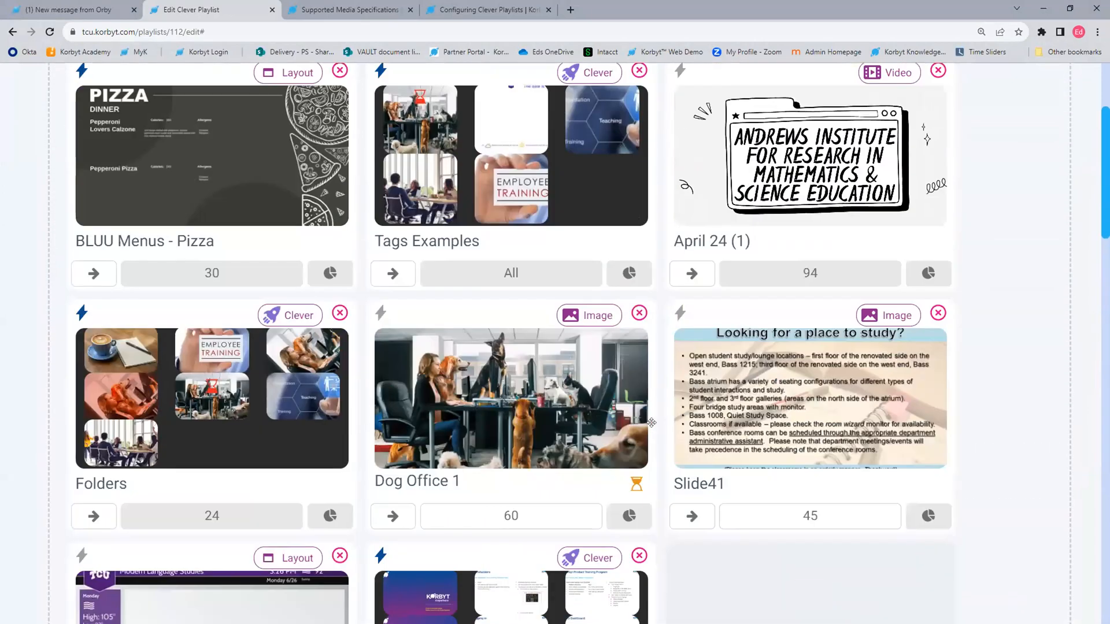
{"action": "scroll", "coordinate": [651, 423], "scroll_direction": "up", "scroll_amount": 3}
{"action": "scroll", "coordinate": [838, 295], "scroll_direction": "down", "scroll_amount": 7}
{"action": "scroll", "coordinate": [656, 312], "scroll_direction": "up", "scroll_amount": 6}
{"action": "scroll", "coordinate": [437, 374], "scroll_direction": "down", "scroll_amount": 6}
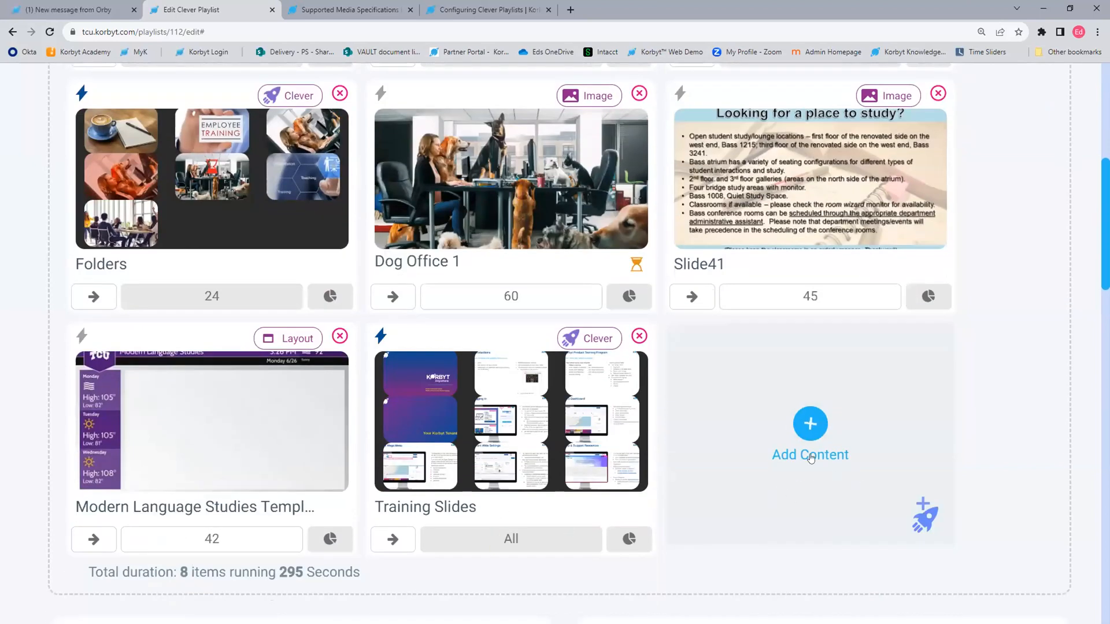
{"action": "scroll", "coordinate": [807, 454], "scroll_direction": "down", "scroll_amount": 1}
{"action": "scroll", "coordinate": [792, 450], "scroll_direction": "down", "scroll_amount": 1}
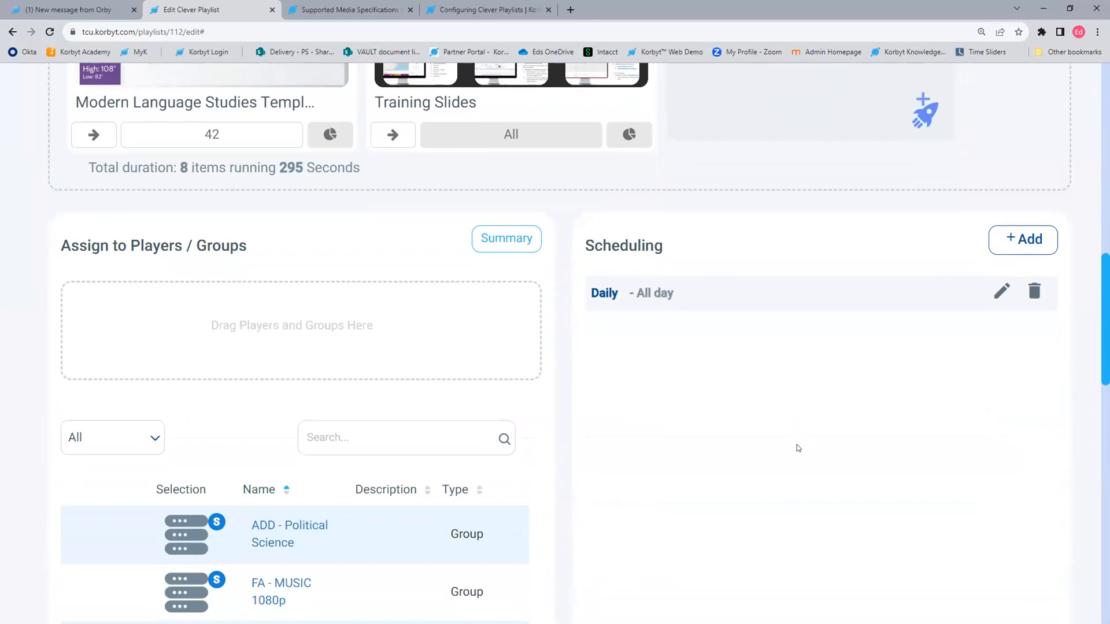
- Assign the playlist to the LAN - 1st Floor - Main Lobby and LAN - 1st Floor - North Lobby players
{"action": "scroll", "coordinate": [798, 448], "scroll_direction": "down", "scroll_amount": 3}
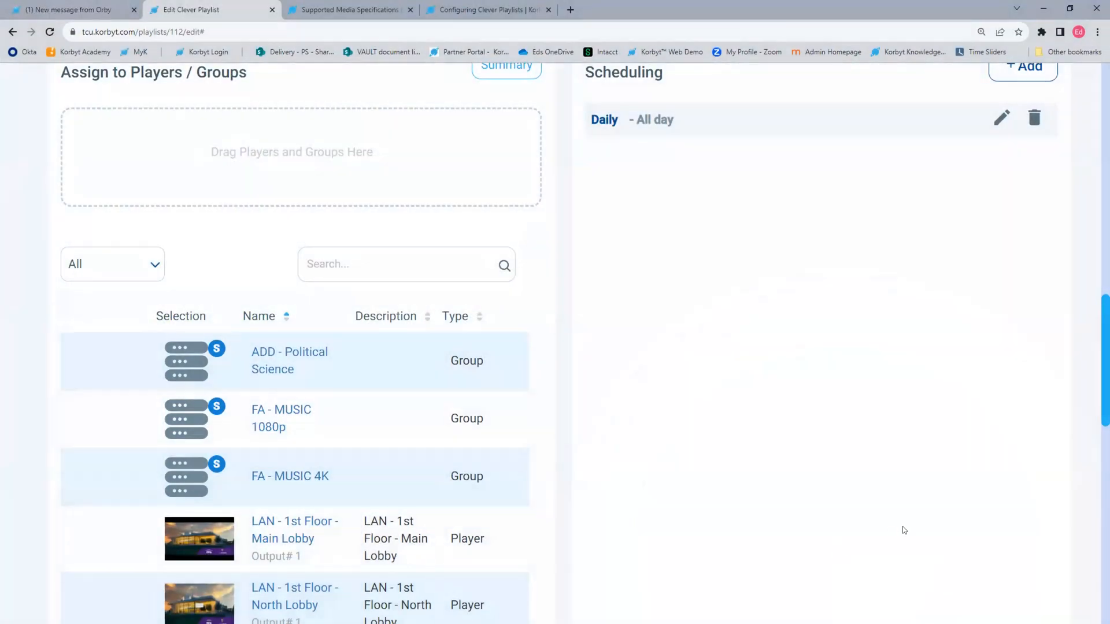
{"action": "scroll", "coordinate": [820, 520], "scroll_direction": "down", "scroll_amount": 4}
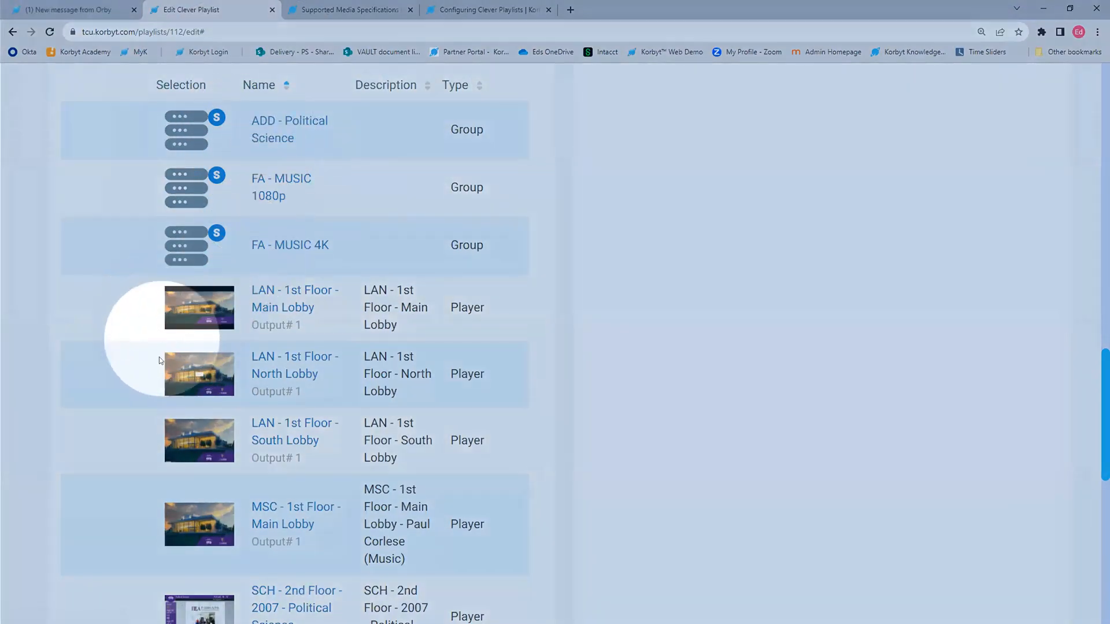
{"action": "left_click", "coordinate": [124, 322]}
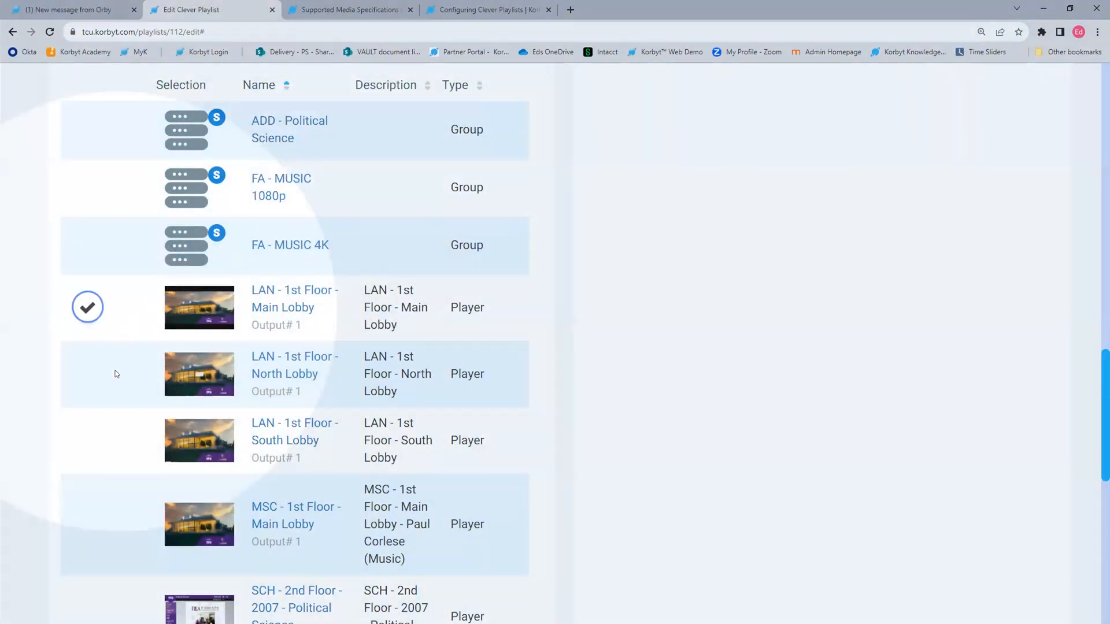
{"action": "left_click", "coordinate": [116, 374]}
{"action": "scroll", "coordinate": [557, 491], "scroll_direction": "up", "scroll_amount": 6}
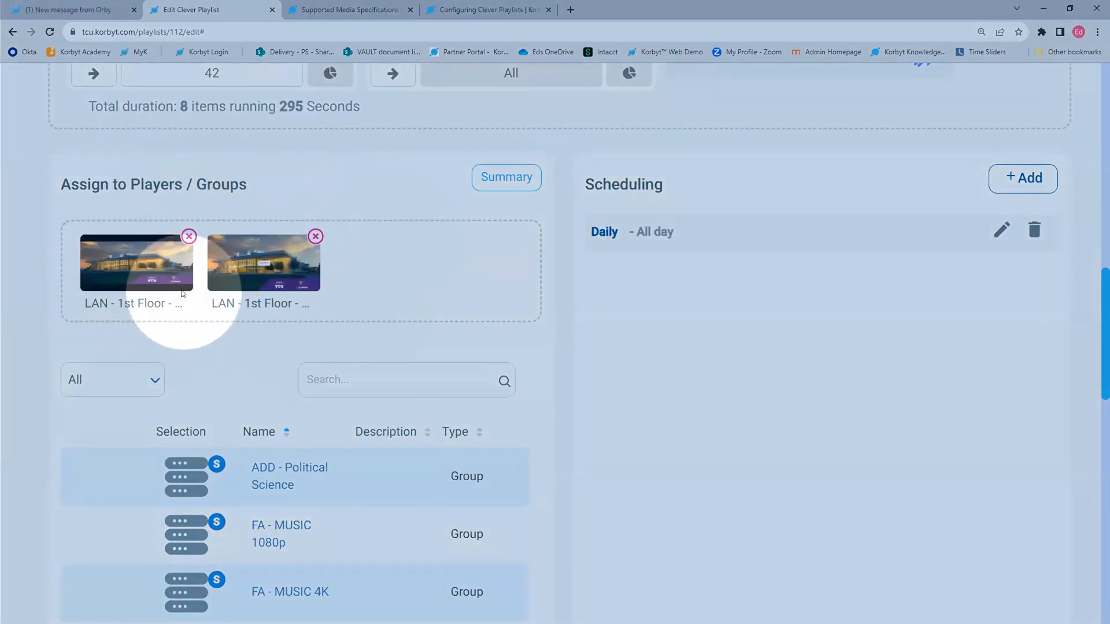
- Examine the playlist's content items together with its assigned players and schedule at a smaller page size
{"action": "scroll", "coordinate": [706, 386], "scroll_direction": "up", "scroll_amount": 7}
{"action": "key", "text": "ctrl+minus"}
{"action": "key", "text": "ctrl+minus"}
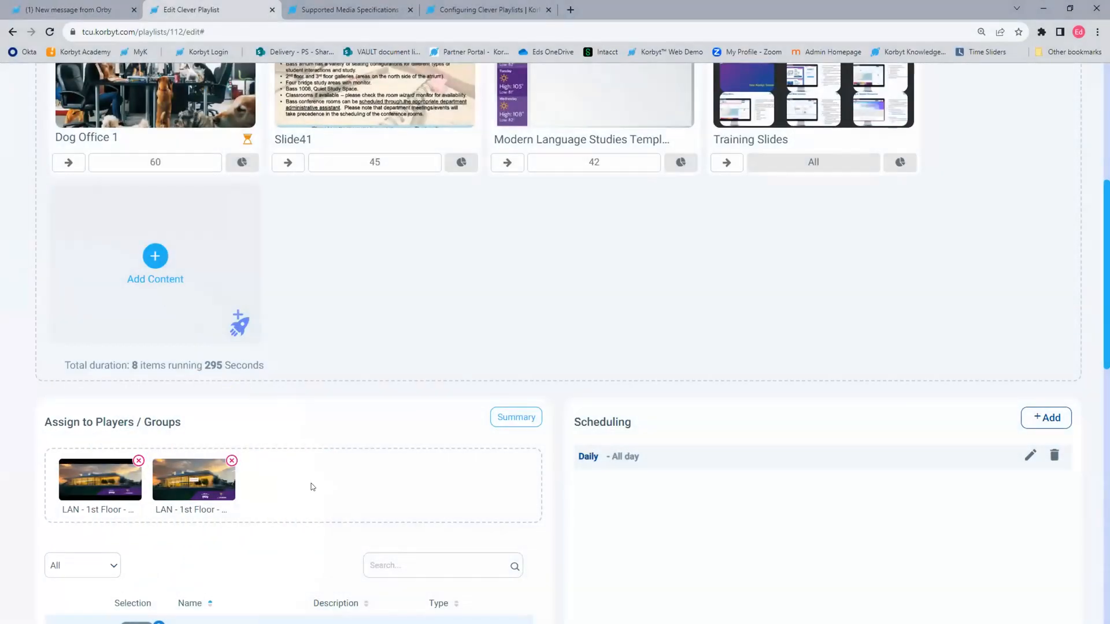
{"action": "scroll", "coordinate": [389, 384], "scroll_direction": "up", "scroll_amount": 6}
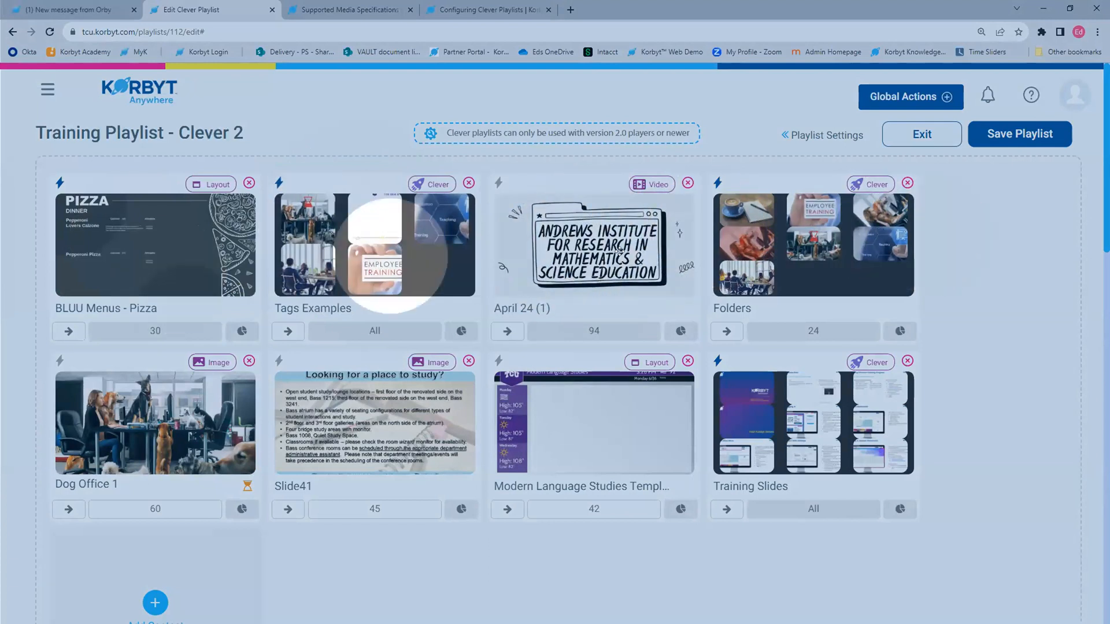
{"action": "scroll", "coordinate": [965, 284], "scroll_direction": "down", "scroll_amount": 2}
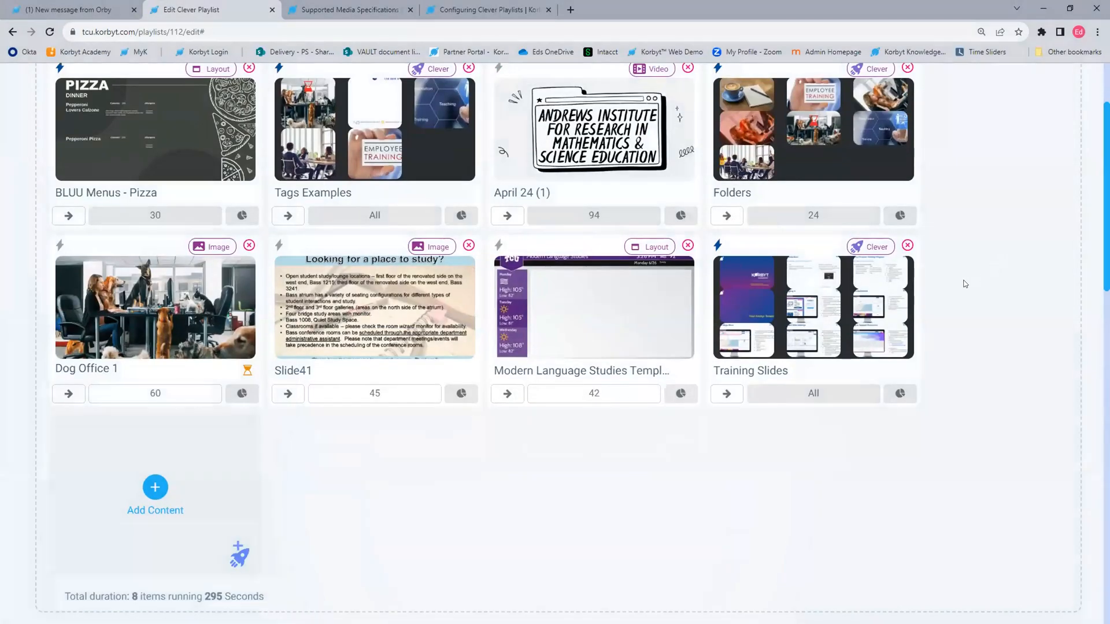
{"action": "scroll", "coordinate": [213, 408], "scroll_direction": "down", "scroll_amount": 3}
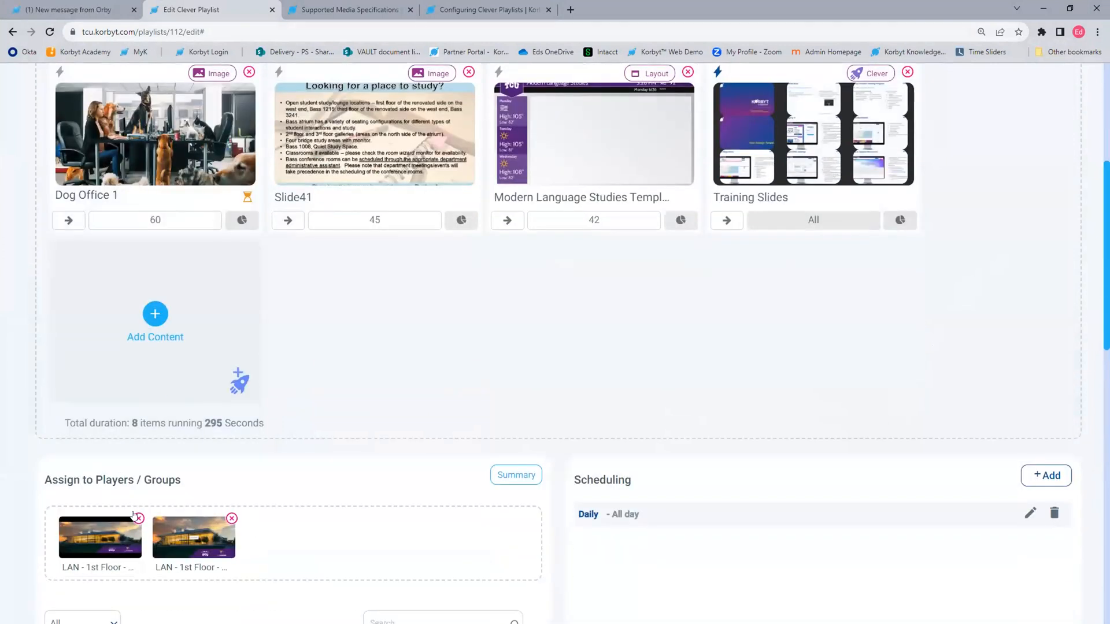
- Remove both LAN - 1st Floor lobby players from the playlist's assignments
{"action": "scroll", "coordinate": [991, 393], "scroll_direction": "up", "scroll_amount": 5}
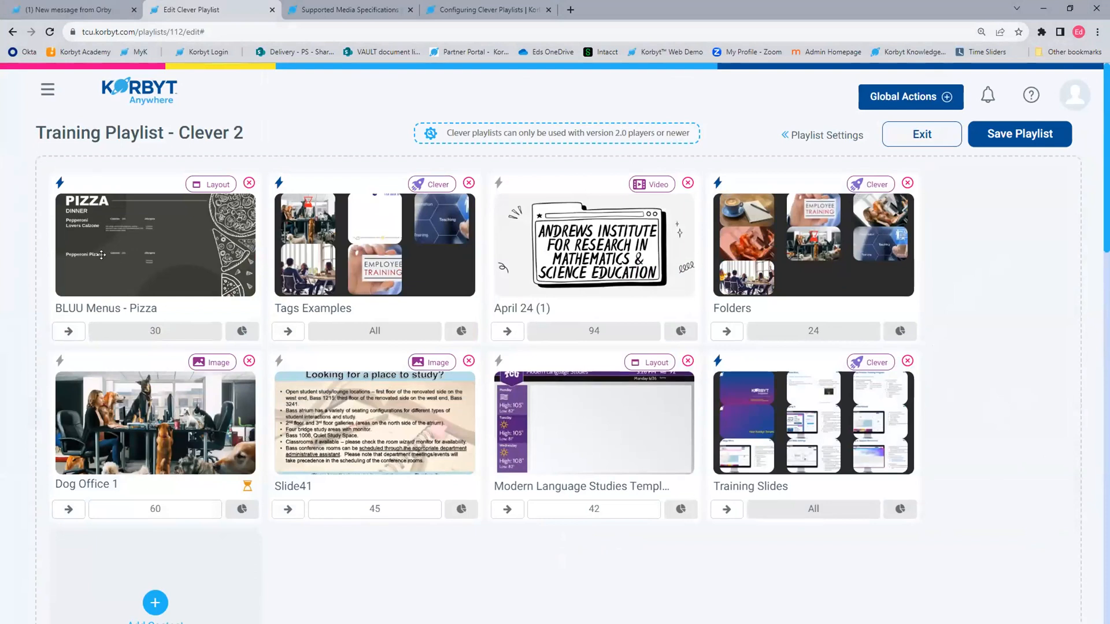
{"action": "scroll", "coordinate": [101, 255], "scroll_direction": "down", "scroll_amount": 7}
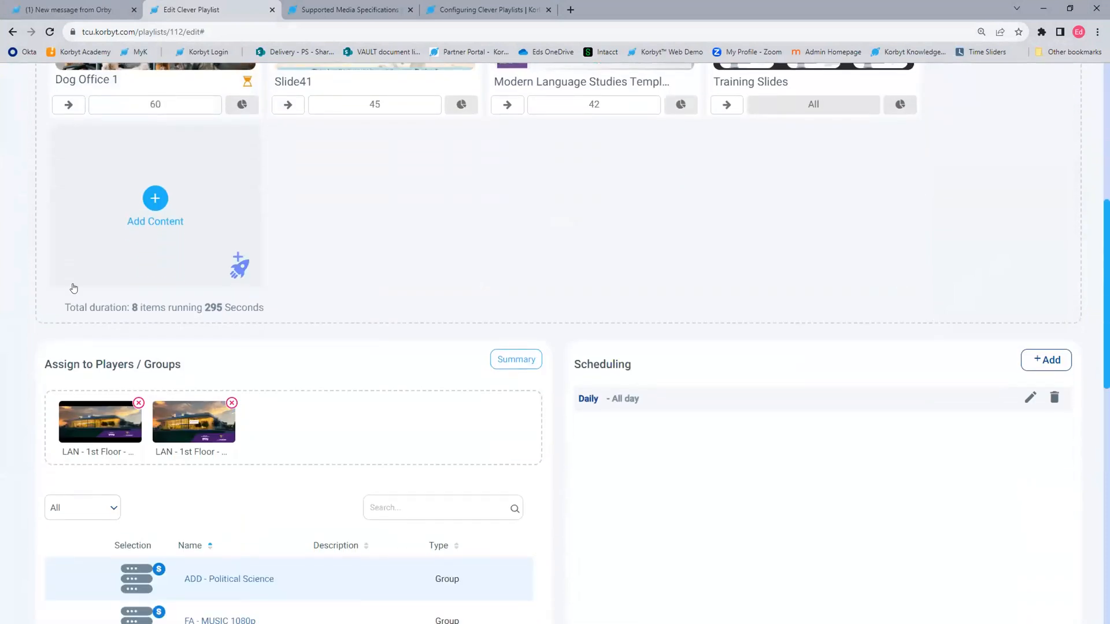
{"action": "left_click", "coordinate": [138, 403]}
{"action": "left_click", "coordinate": [138, 403]}
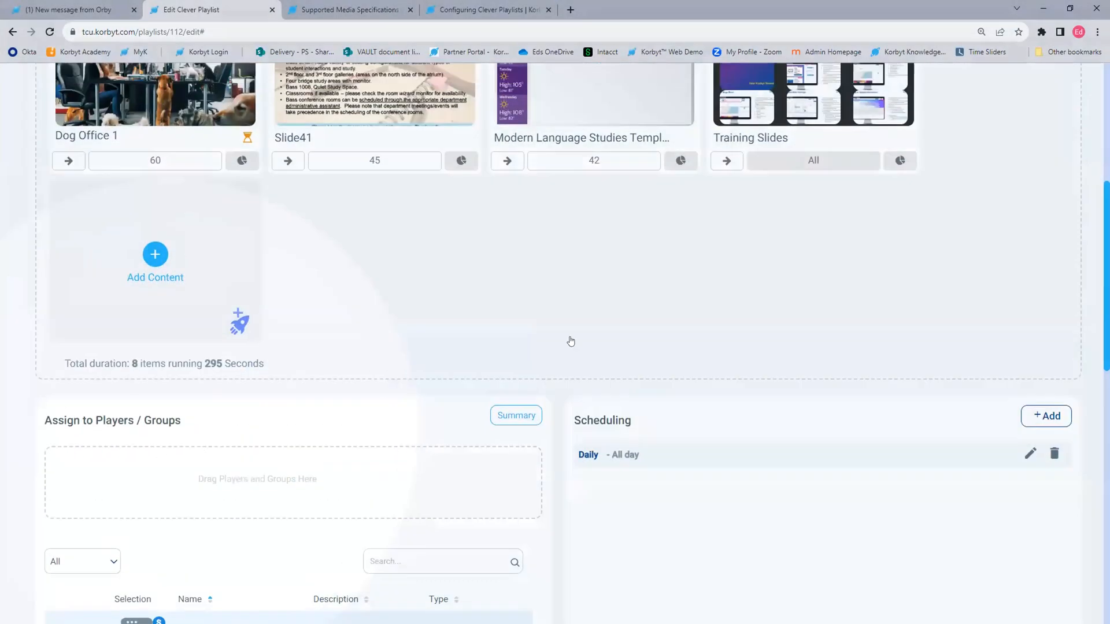
- Save the Training Playlist - Clever 2 playlist and exit to the list of playlists
{"action": "scroll", "coordinate": [570, 342], "scroll_direction": "up", "scroll_amount": 7}
{"action": "left_click", "coordinate": [1029, 134]}
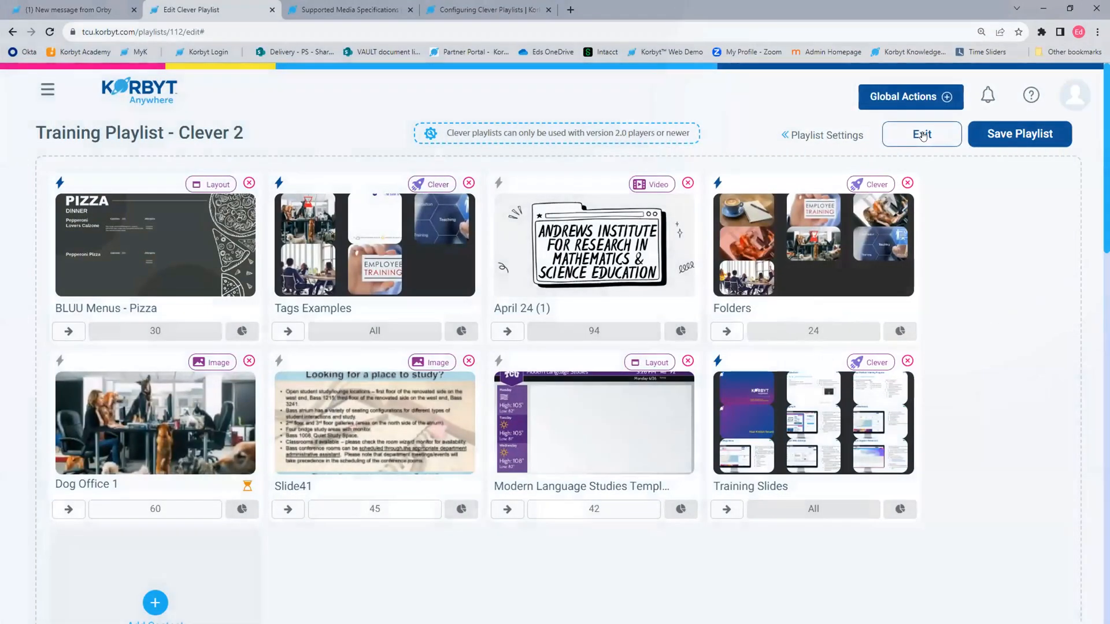
{"action": "left_click", "coordinate": [922, 135]}
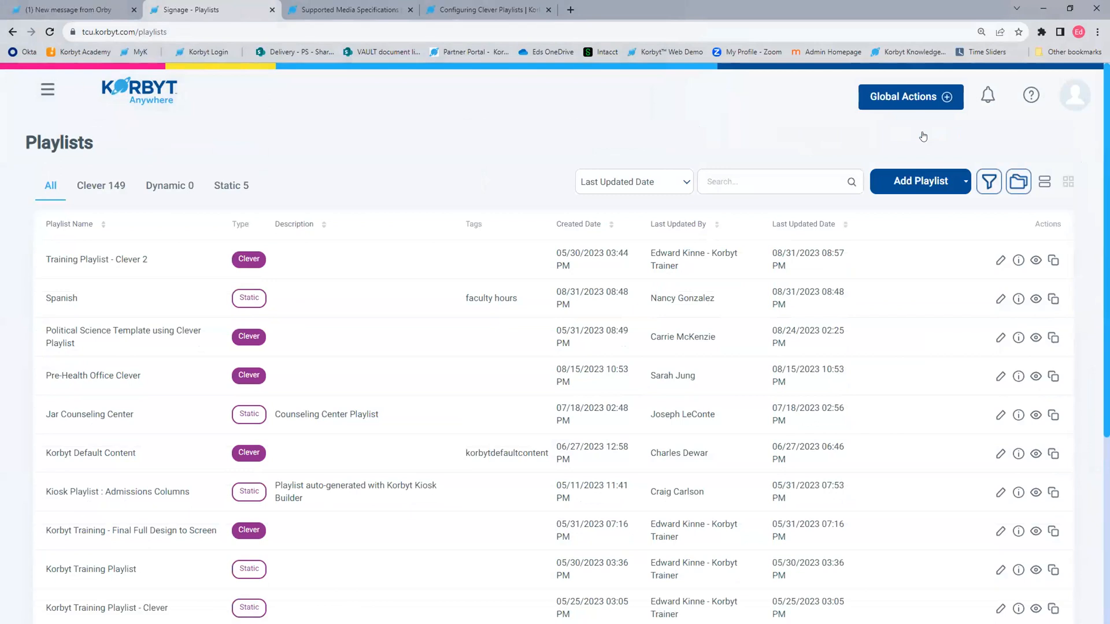
- Open the list of players and examine each player's status, last heartbeat and last check-in
{"action": "left_click", "coordinate": [48, 90]}
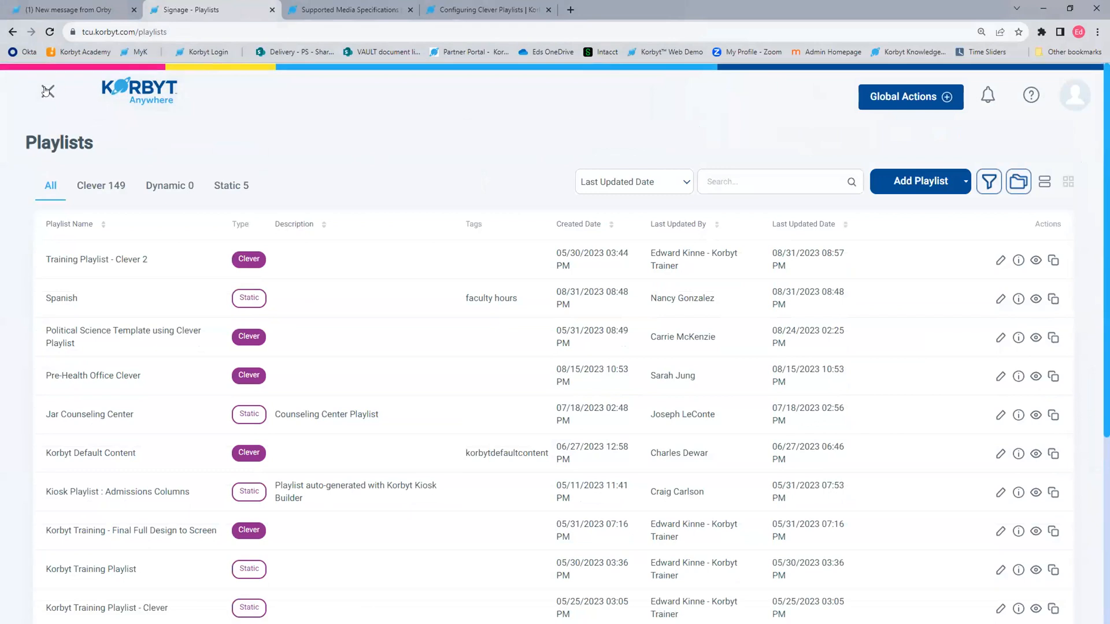
{"action": "left_click", "coordinate": [68, 164]}
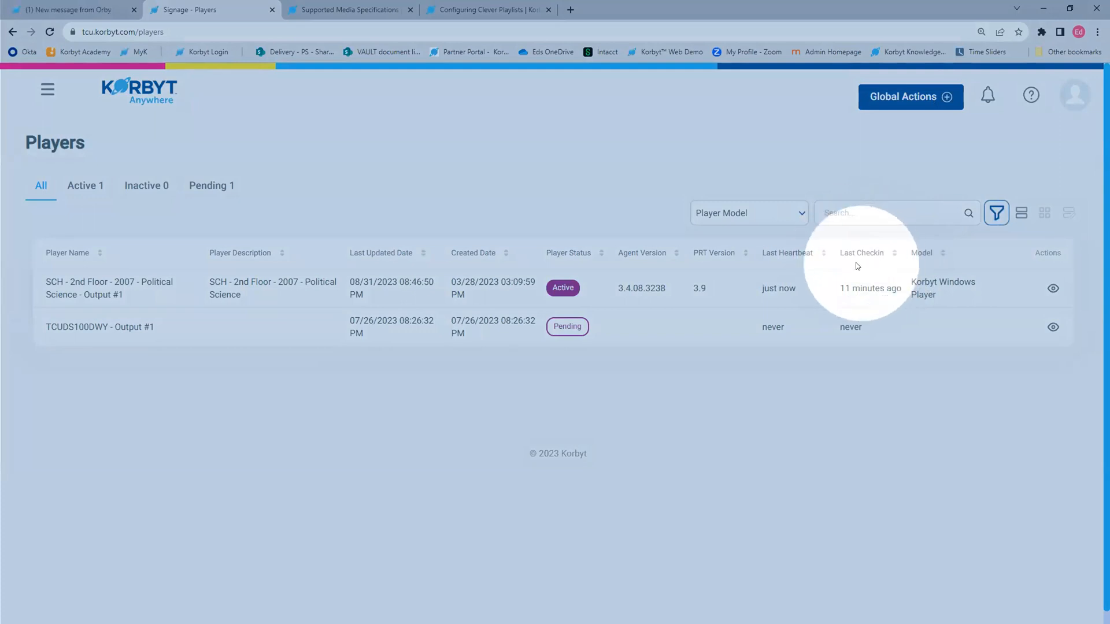
{"action": "mouse_move", "coordinate": [855, 278]}
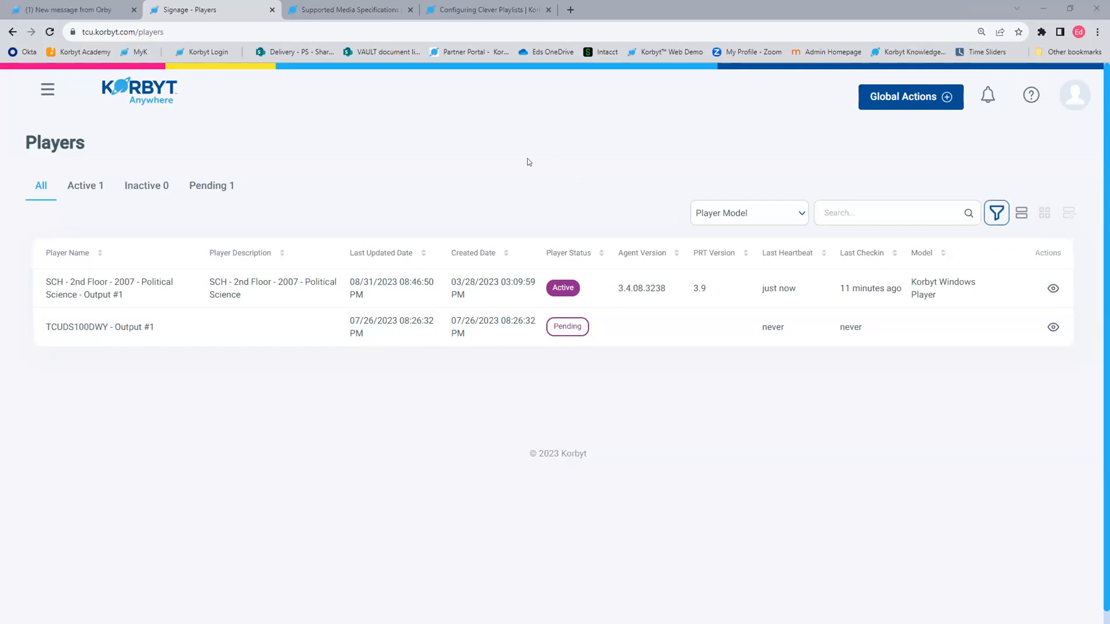
- Review the Media Manager folders and media, and return to the list of playlists
{"action": "left_click", "coordinate": [47, 90]}
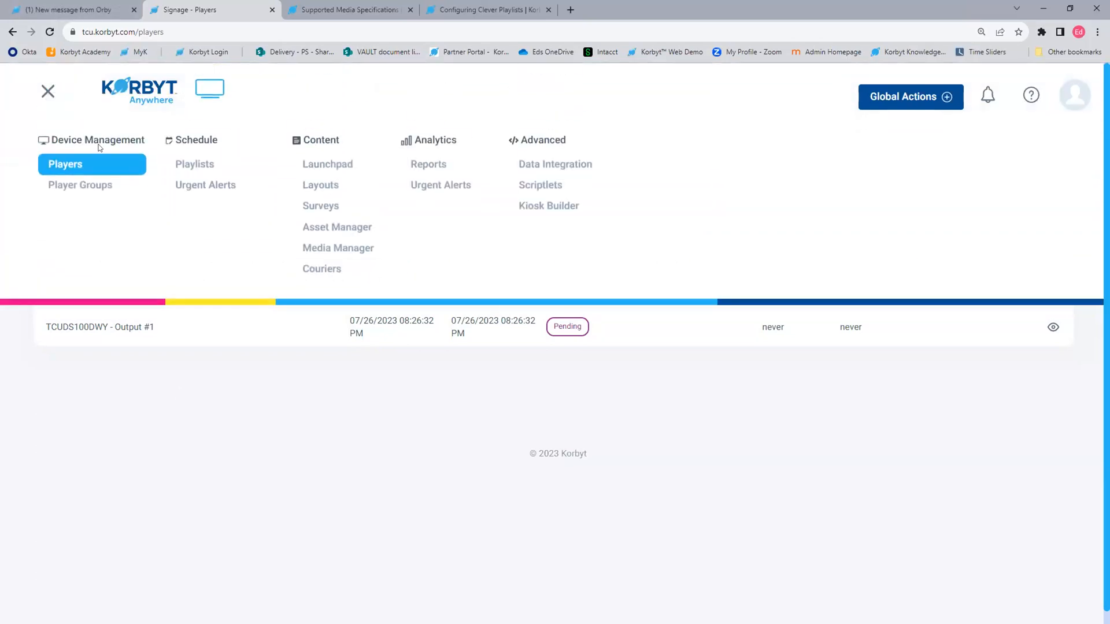
{"action": "left_click", "coordinate": [326, 252]}
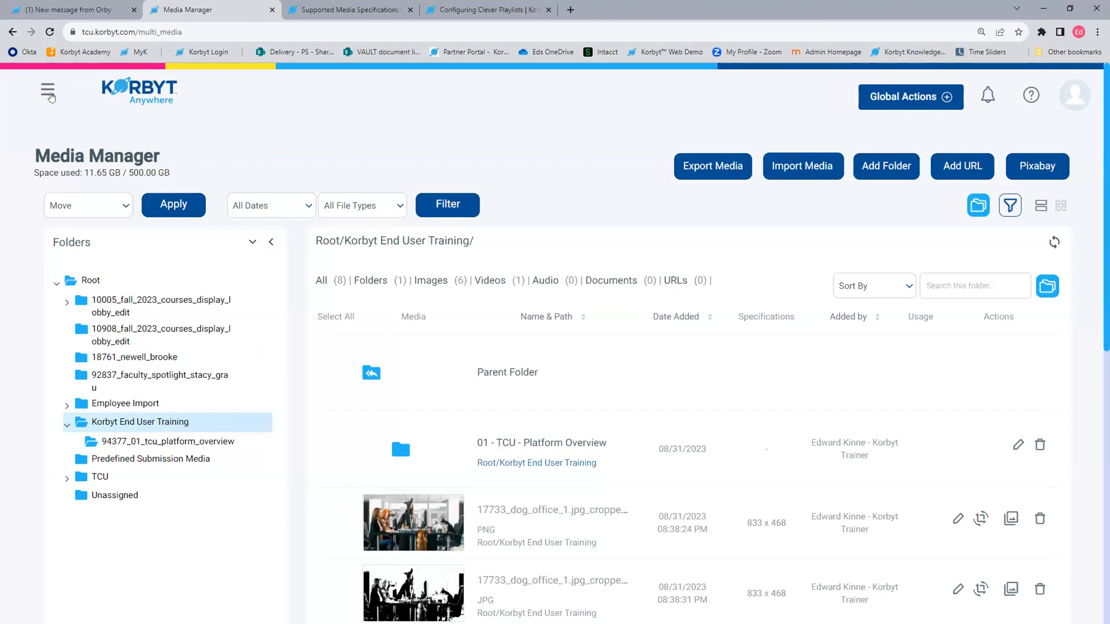
{"action": "left_click", "coordinate": [50, 94]}
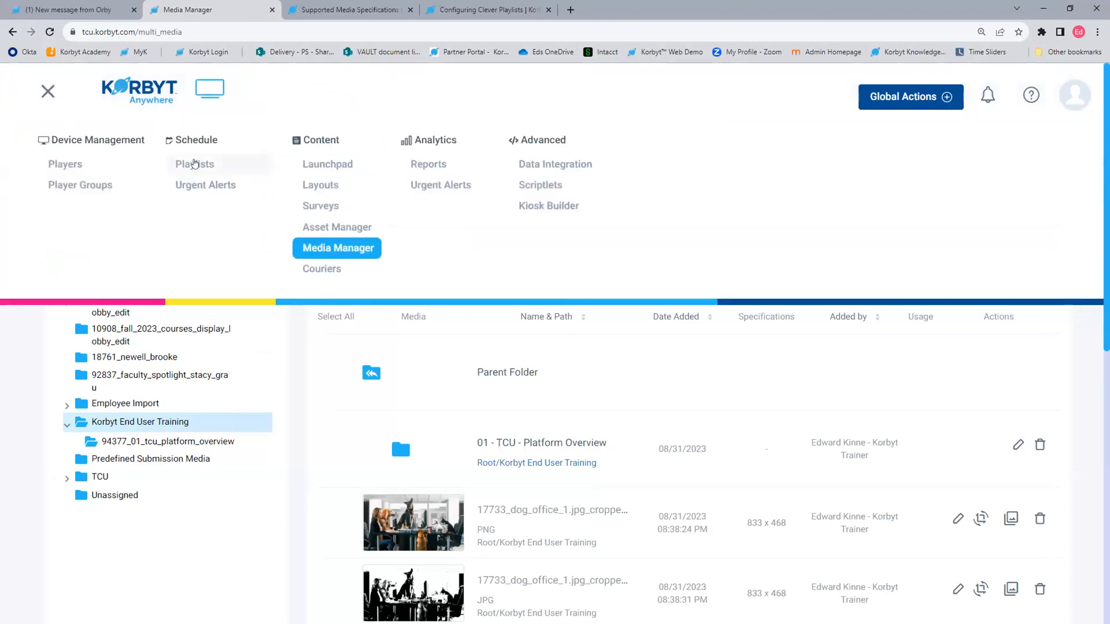
{"action": "left_click", "coordinate": [195, 165]}
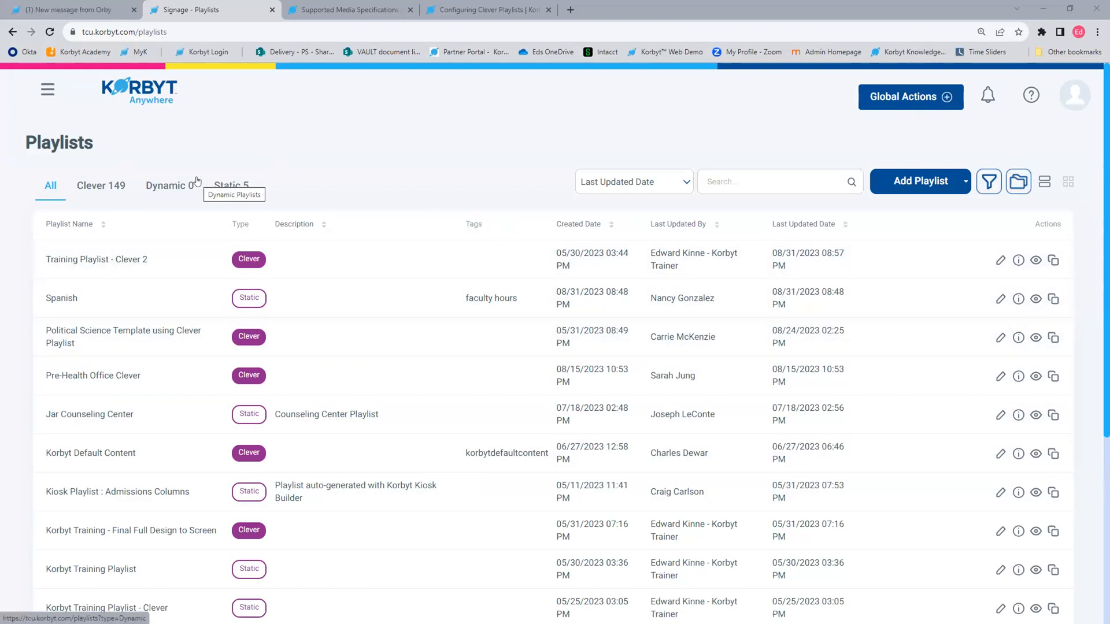
- Preview the output of the active SCH - 2nd Floor - 2007 - Political Science player at a page size that fits the screen
{"action": "left_click", "coordinate": [48, 90]}
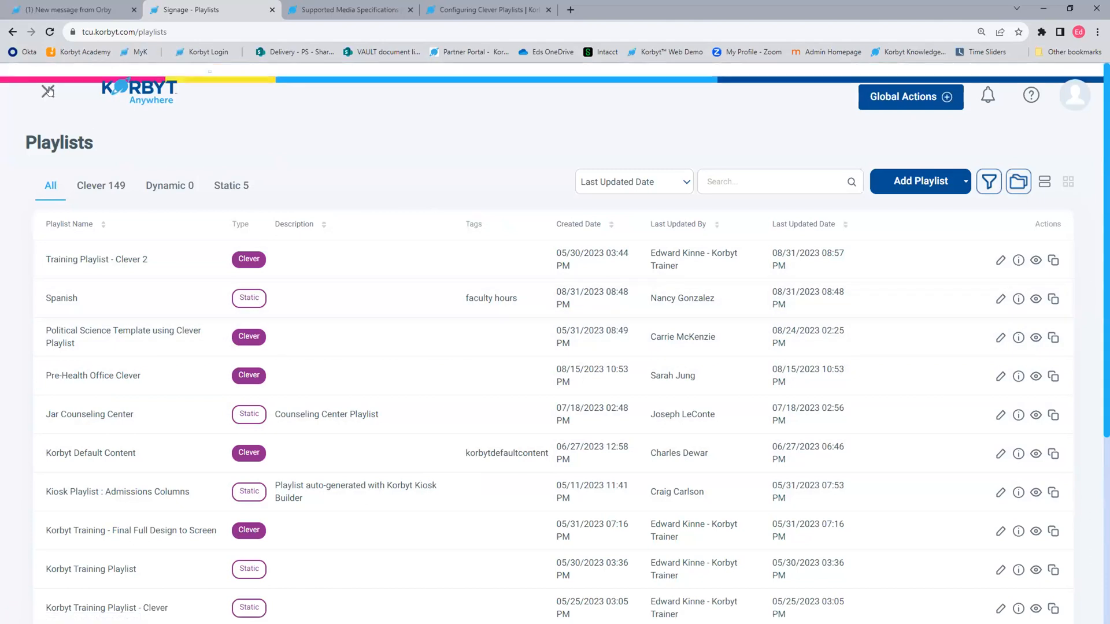
{"action": "left_click", "coordinate": [70, 165]}
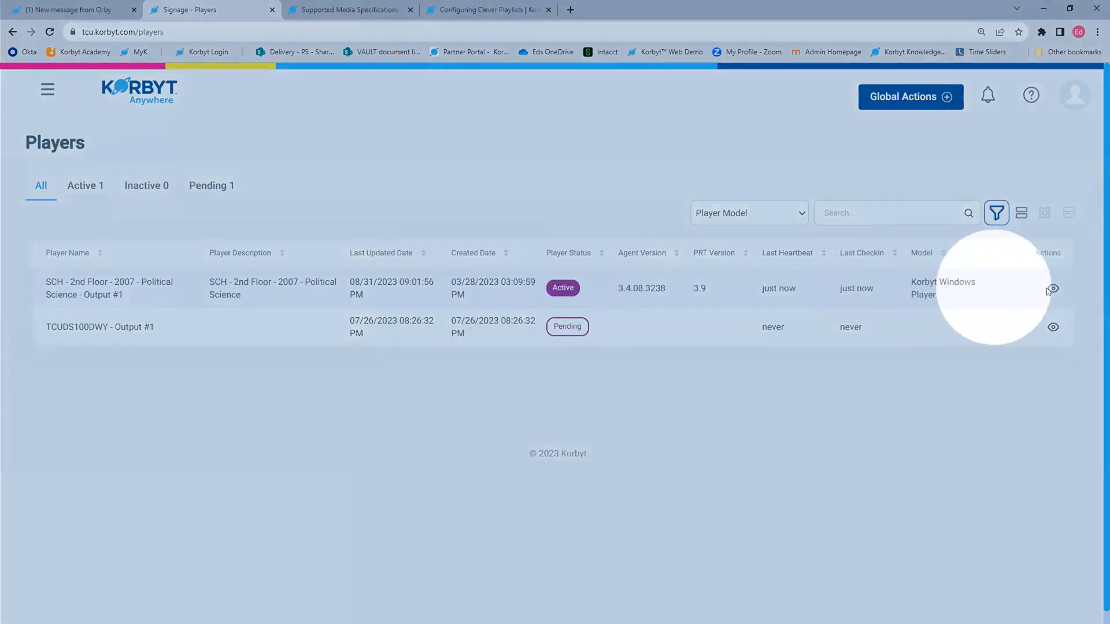
{"action": "left_click", "coordinate": [1054, 288]}
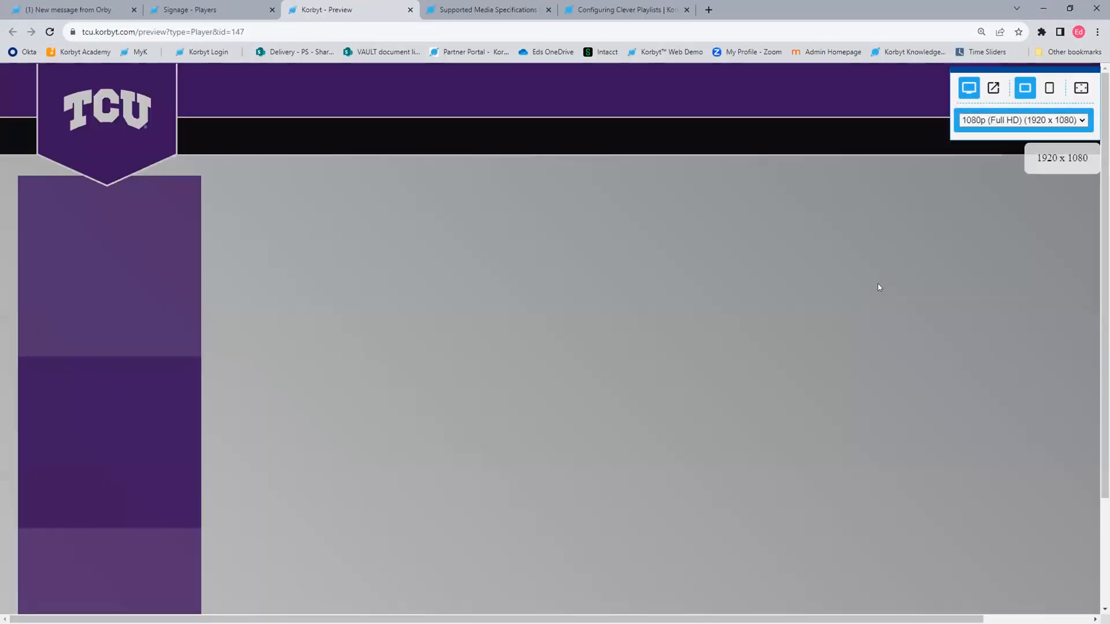
{"action": "key", "text": "ctrl+minus"}
{"action": "key", "text": "ctrl+minus"}
{"action": "key", "text": "ctrl+minus"}
{"action": "key", "text": "ctrl+minus"}
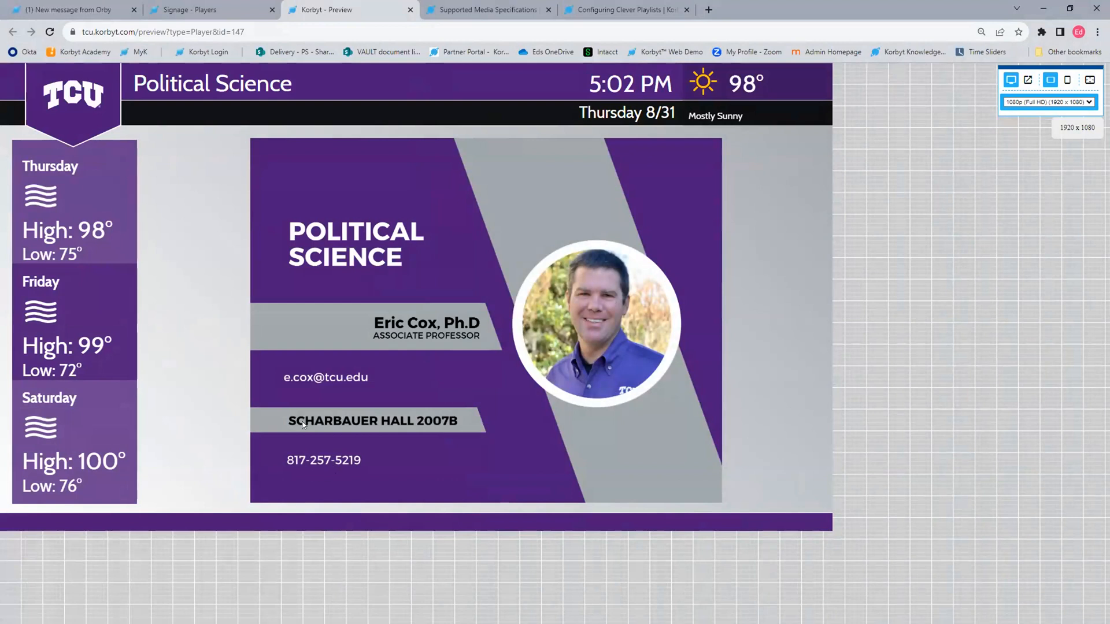
- Open the PoliSci Template using Clever Playlist layout in the Layout Builder and examine its embedded playlist element
{"action": "left_click", "coordinate": [162, 12]}
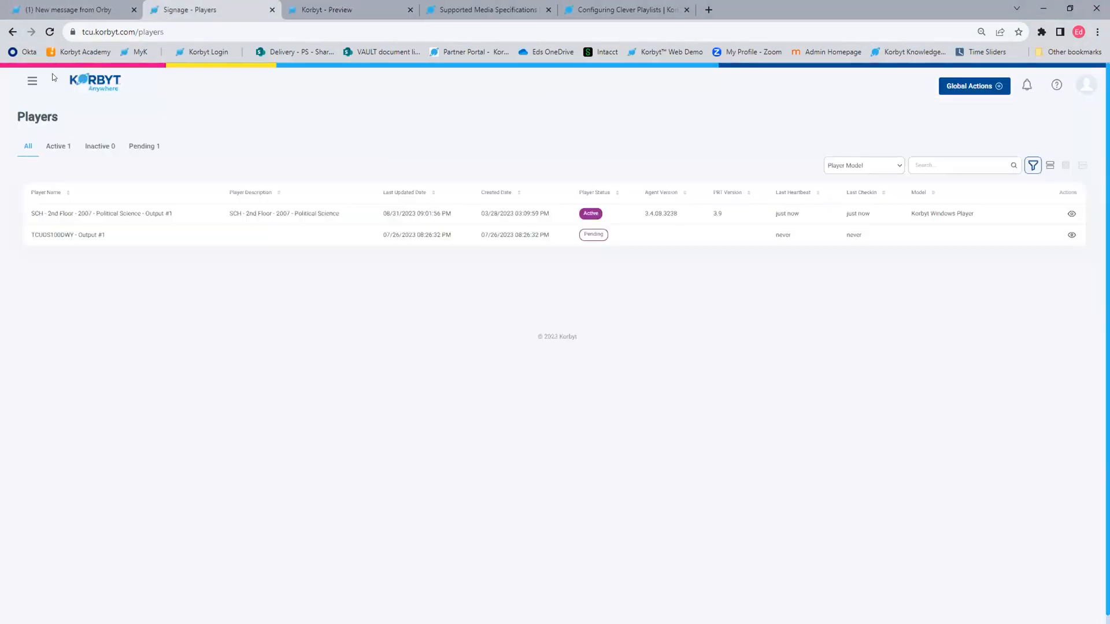
{"action": "left_click", "coordinate": [32, 82]}
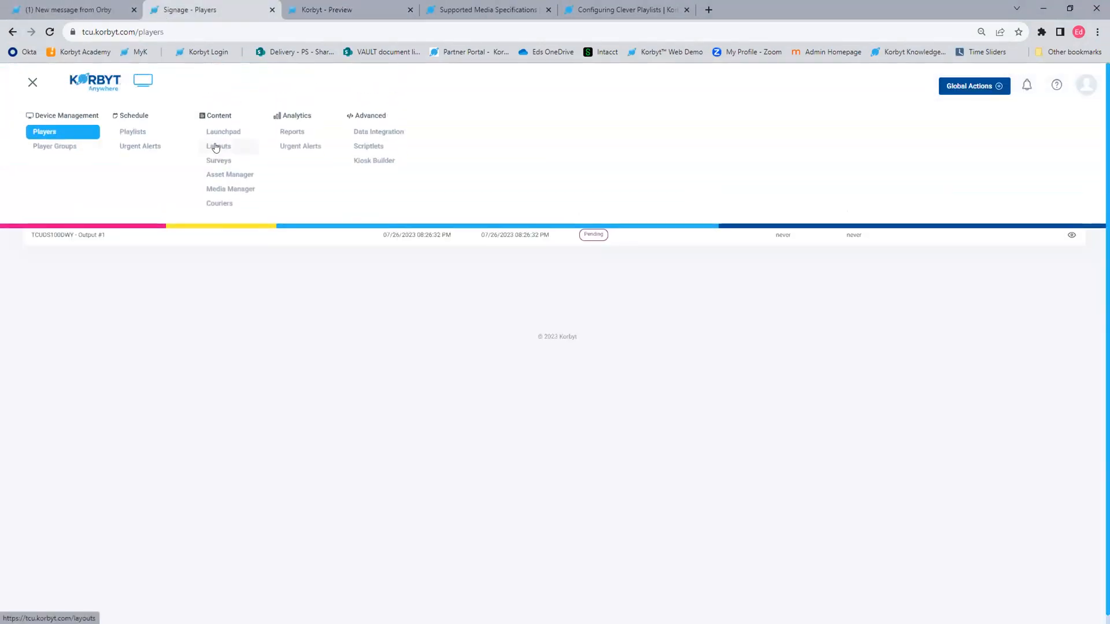
{"action": "left_click", "coordinate": [217, 148]}
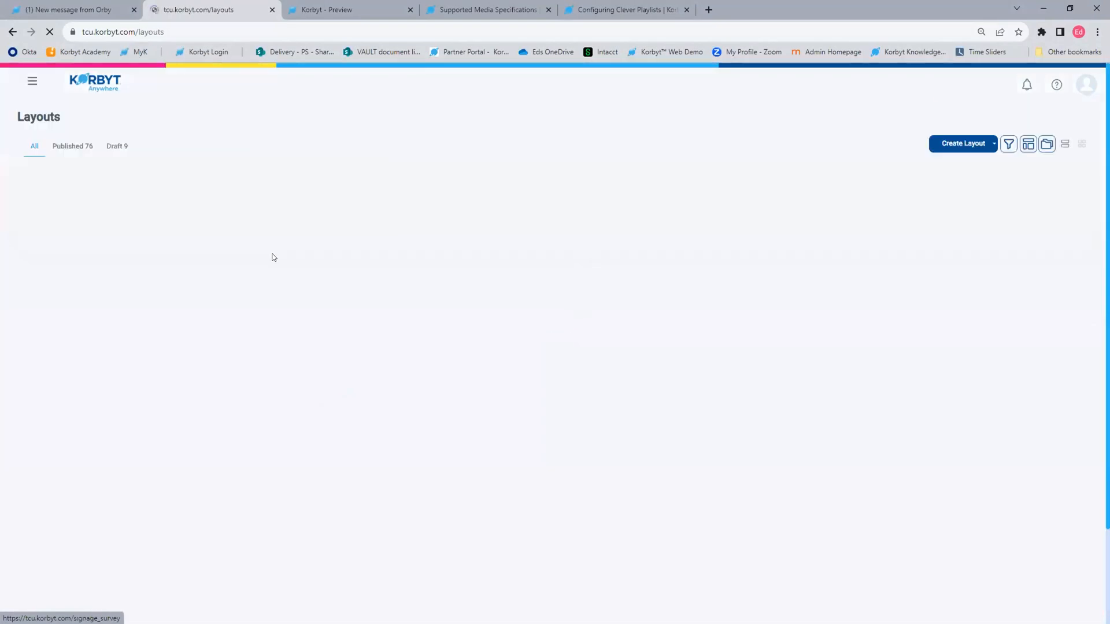
{"action": "key", "text": "ctrl+plus"}
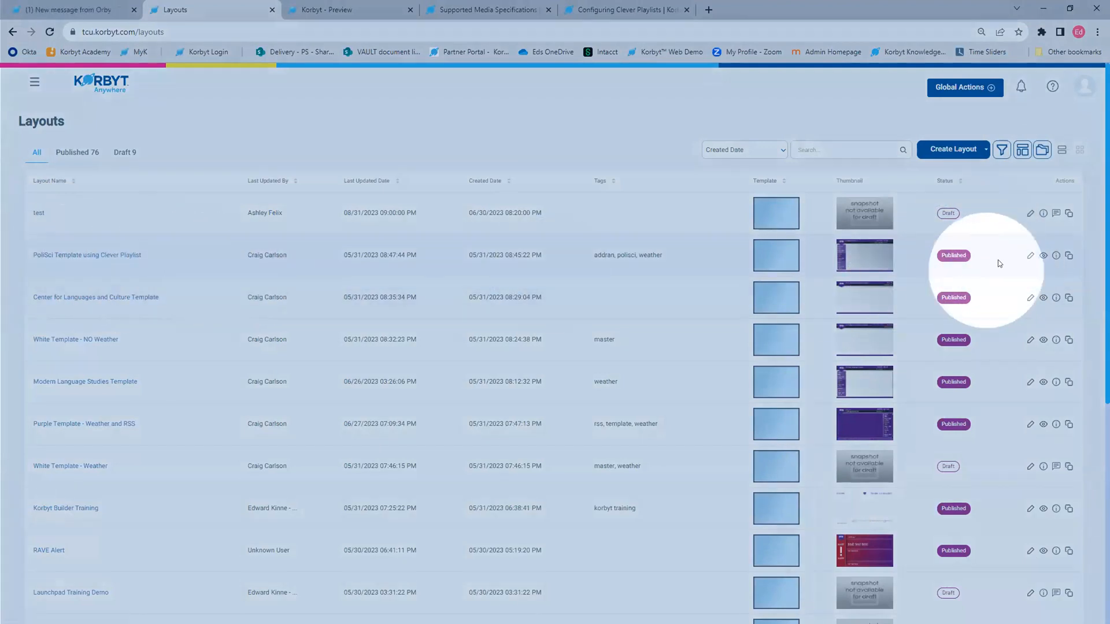
{"action": "left_click", "coordinate": [1029, 255]}
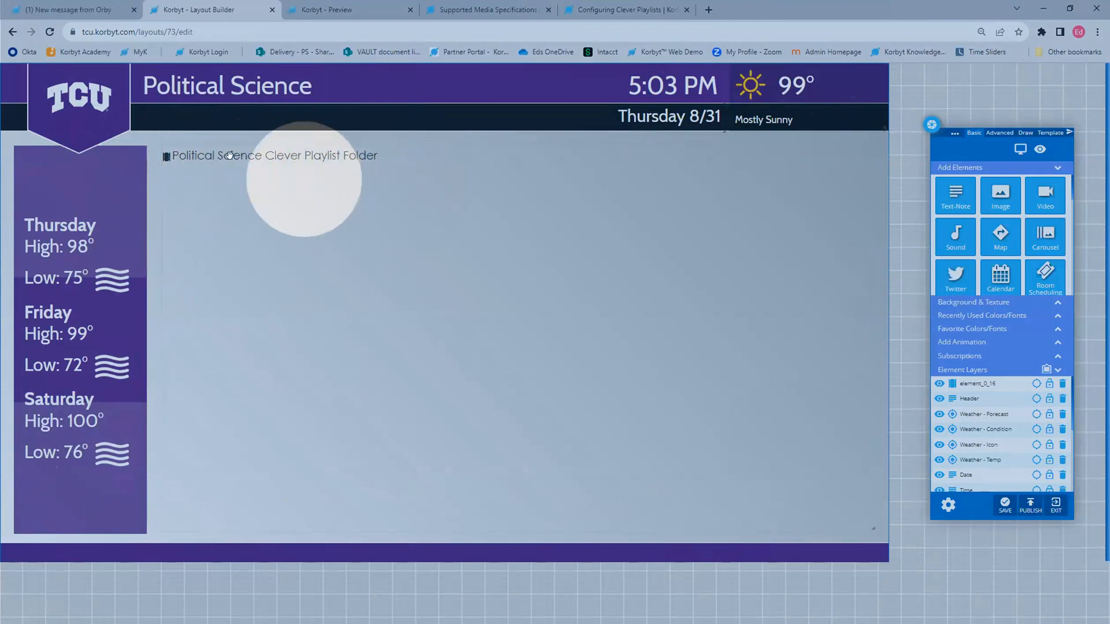
{"action": "left_click", "coordinate": [69, 10]}
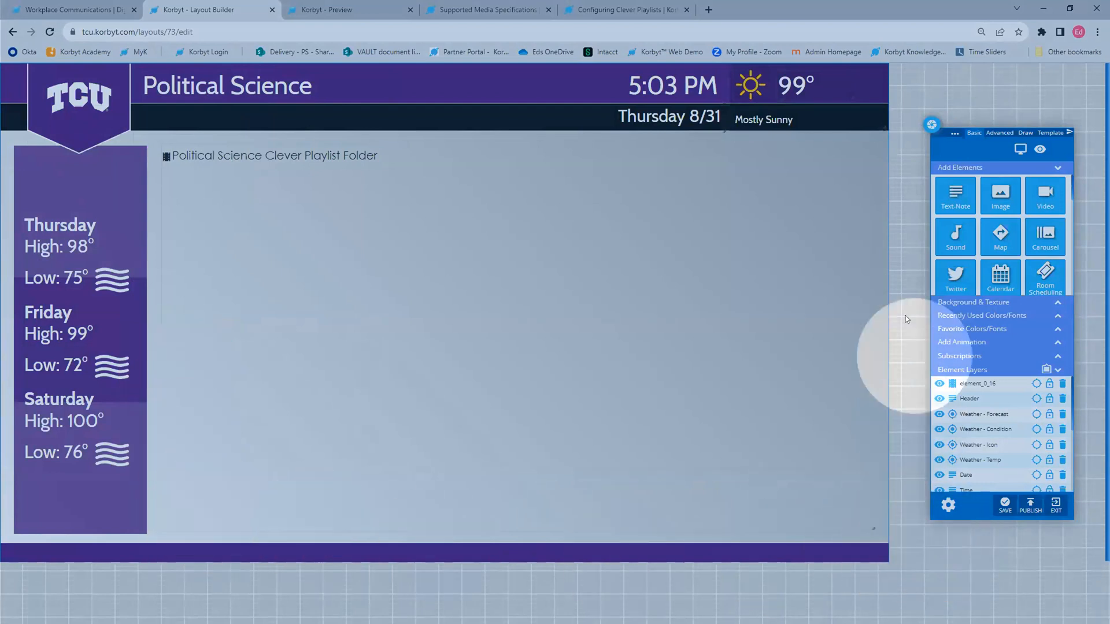
- Inspect the folder content trigger of the Political Science Clever Playlist Folder playlist and return to the list of playlists
{"action": "left_click", "coordinate": [12, 32]}
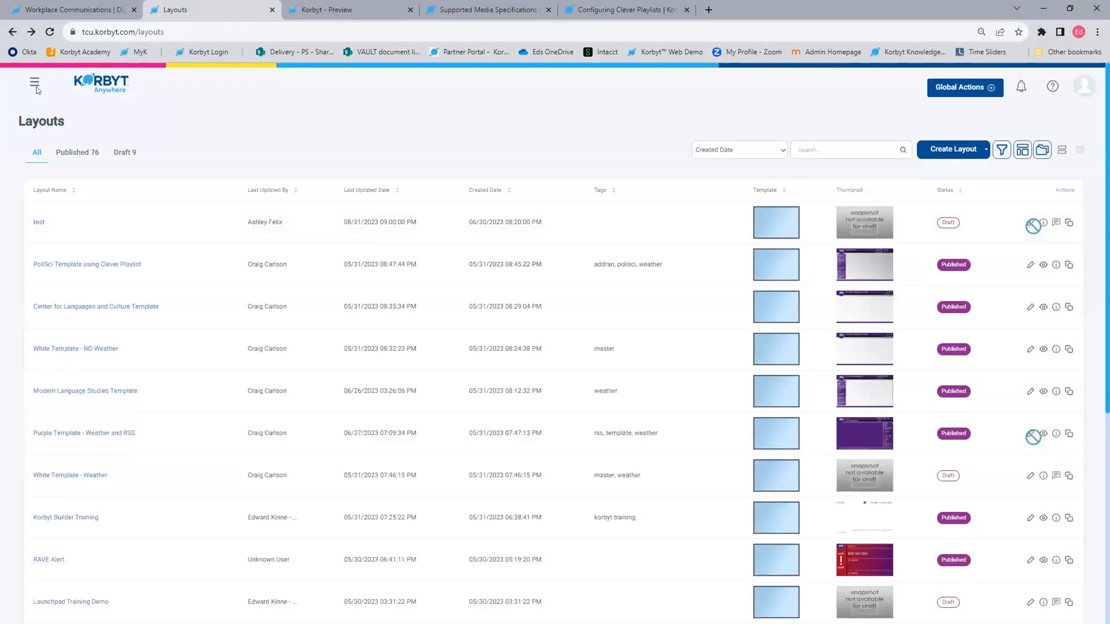
{"action": "left_click", "coordinate": [35, 82]}
{"action": "left_click", "coordinate": [199, 134]}
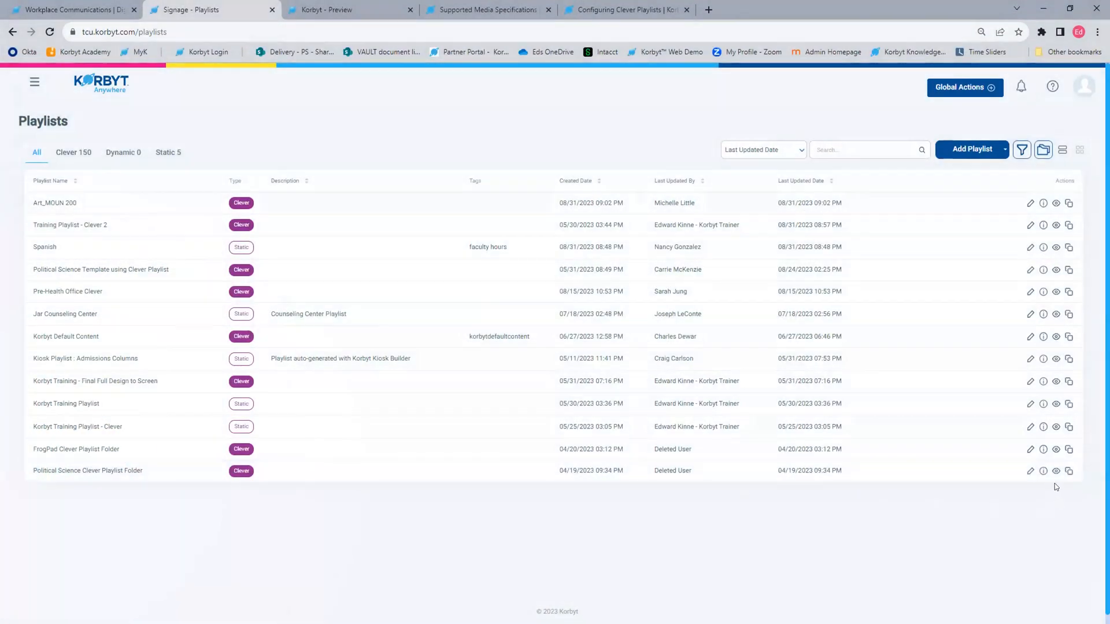
{"action": "left_click", "coordinate": [1031, 471]}
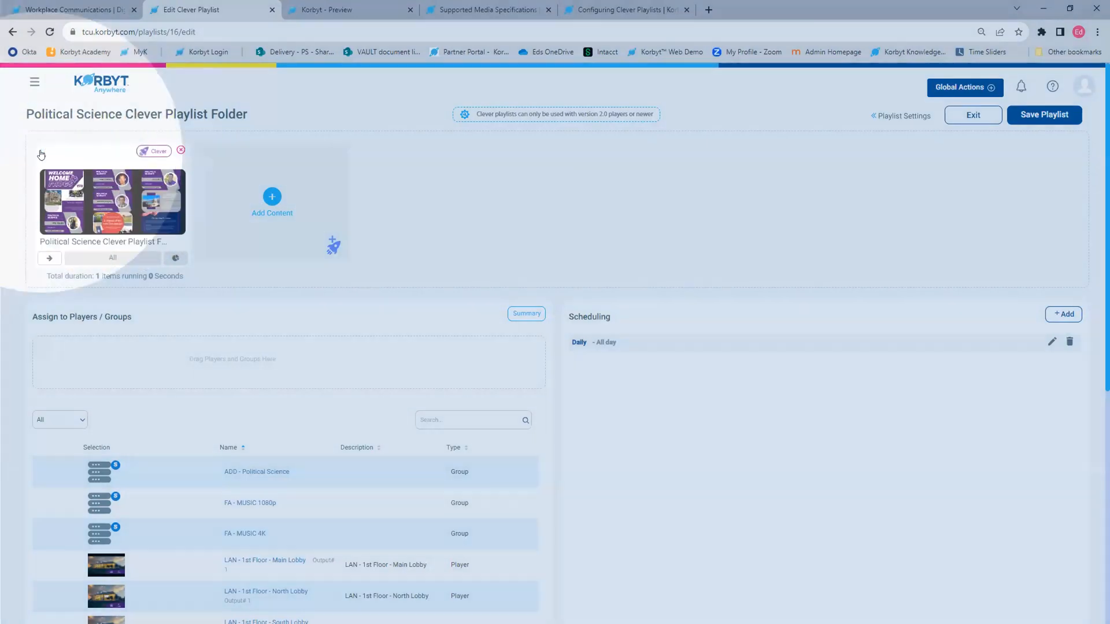
{"action": "left_click", "coordinate": [121, 213]}
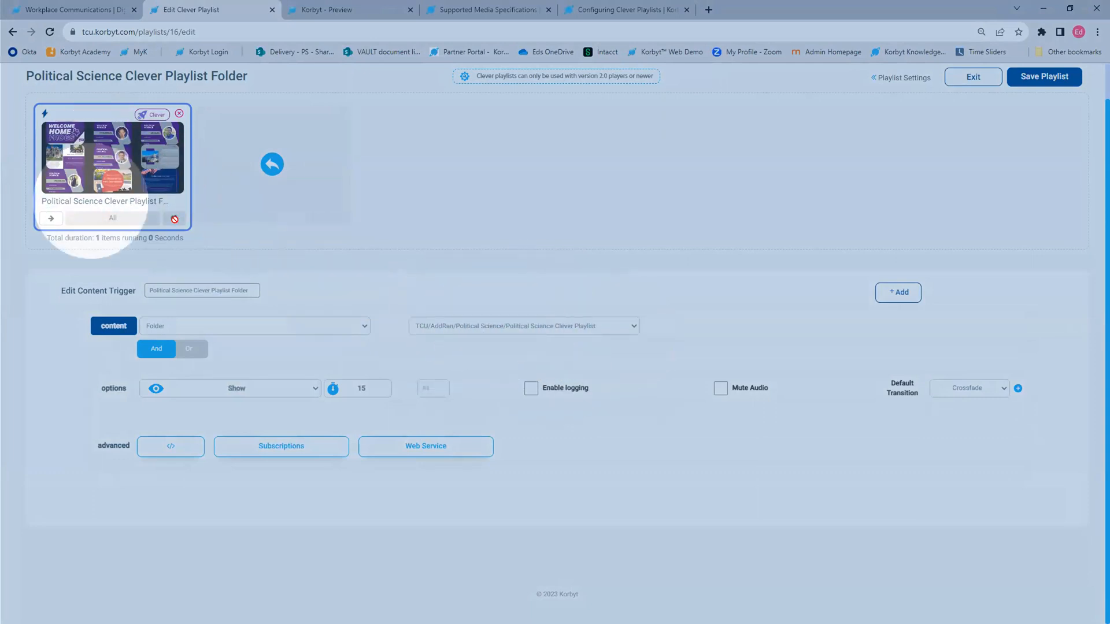
{"action": "scroll", "coordinate": [92, 167], "scroll_direction": "up", "scroll_amount": 1}
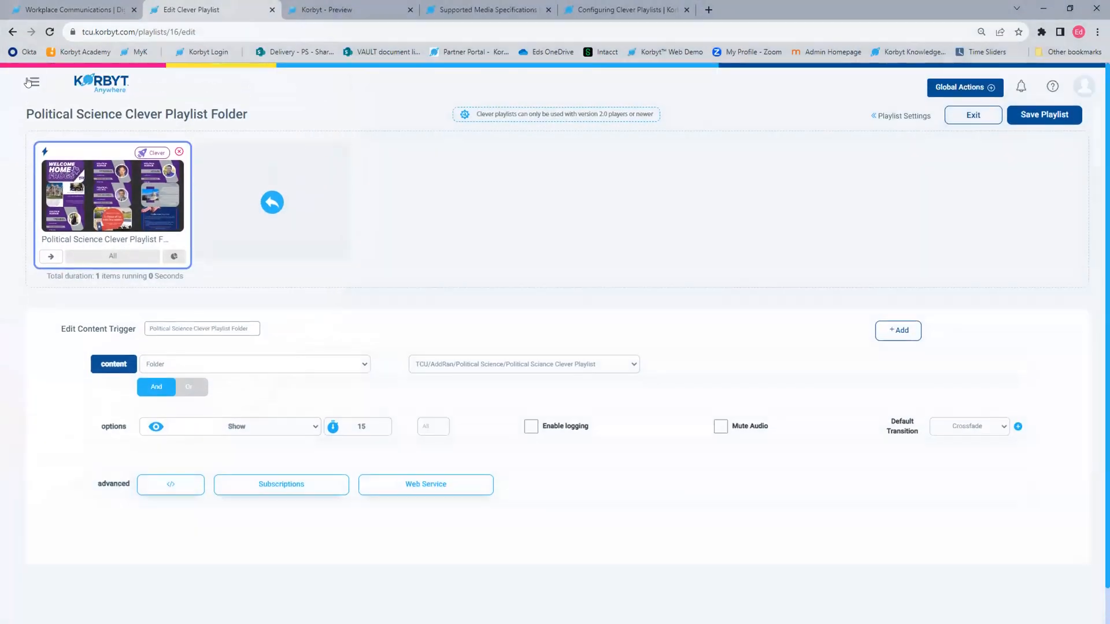
{"action": "left_click", "coordinate": [12, 34]}
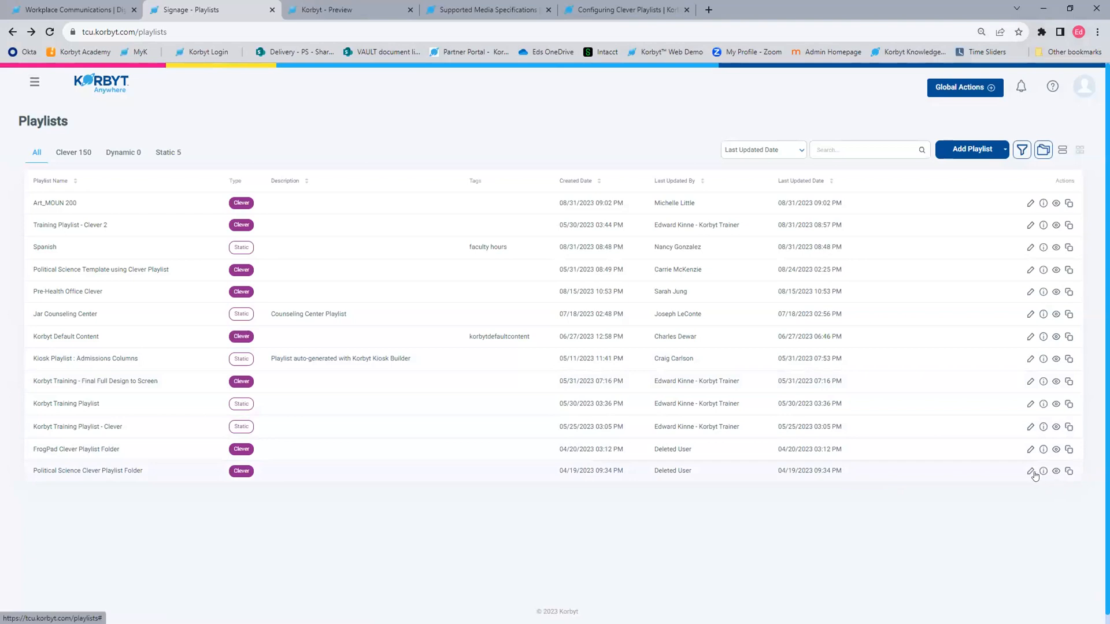
{"action": "left_click", "coordinate": [1030, 471]}
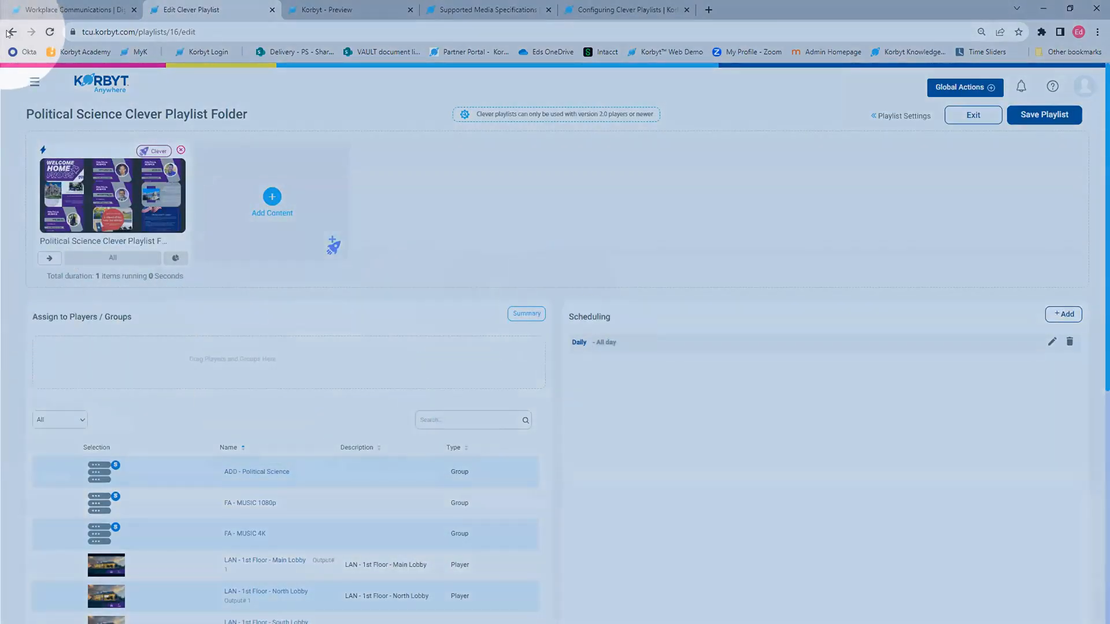
{"action": "left_click", "coordinate": [13, 32]}
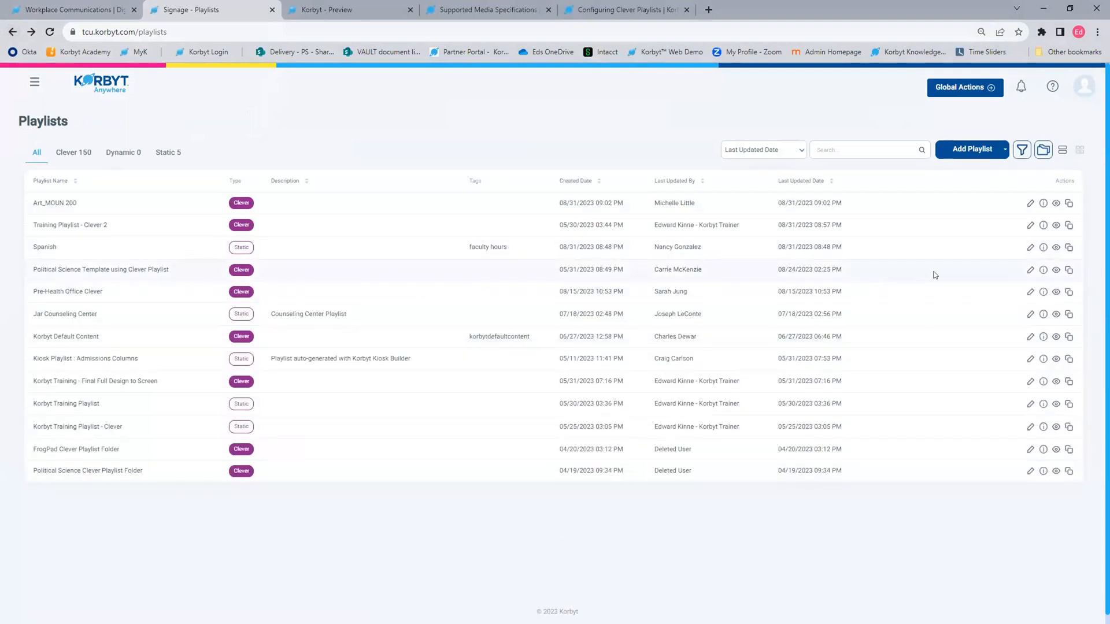
- Open the Political Science Template using Clever Playlist playlist and examine its layout item's duration and assigned player group
{"action": "left_click", "coordinate": [1031, 270]}
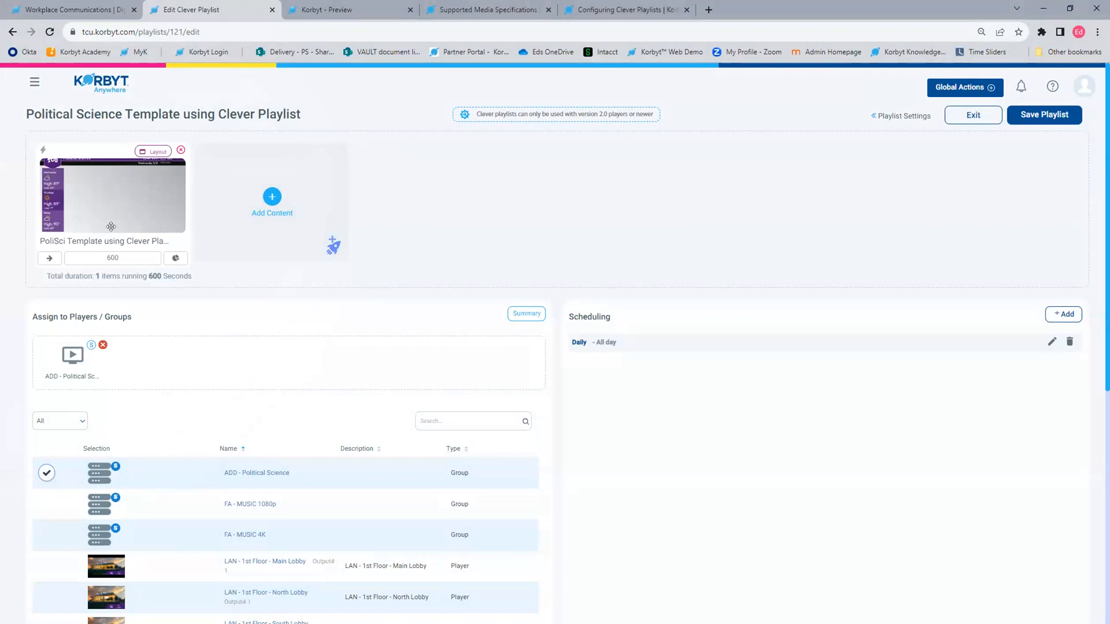
{"action": "left_click", "coordinate": [106, 261]}
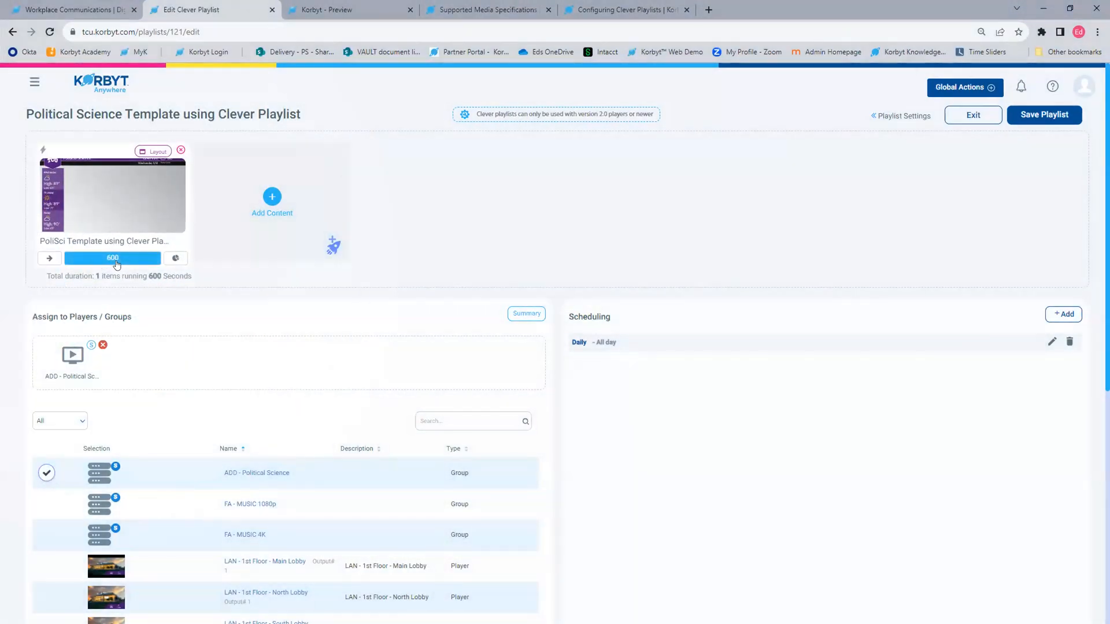
{"action": "left_click", "coordinate": [268, 229]}
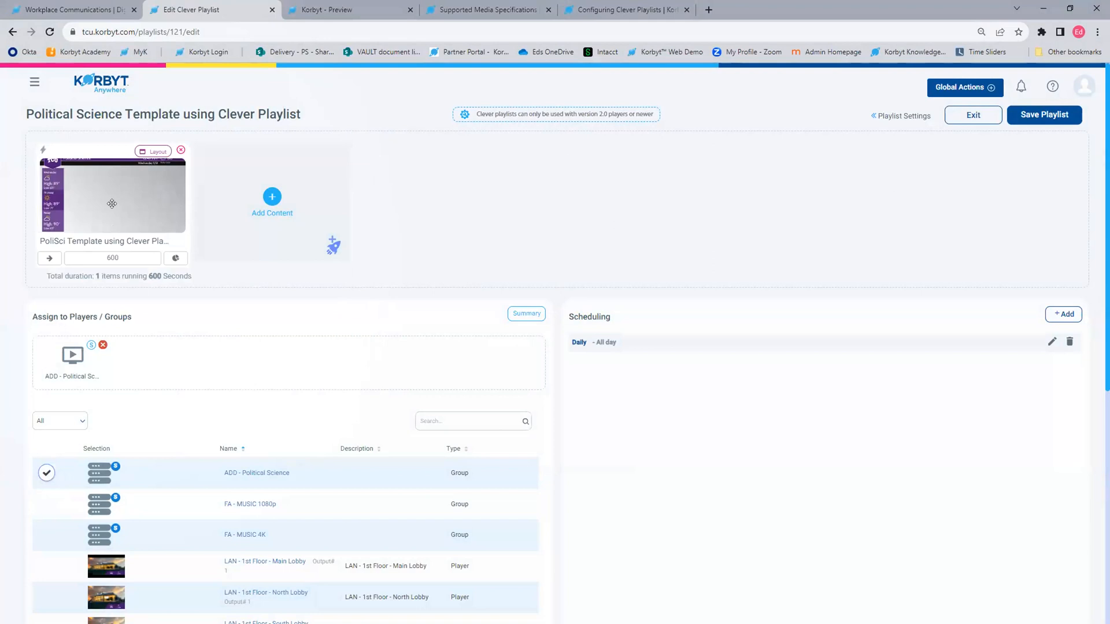
{"action": "left_click", "coordinate": [110, 259]}
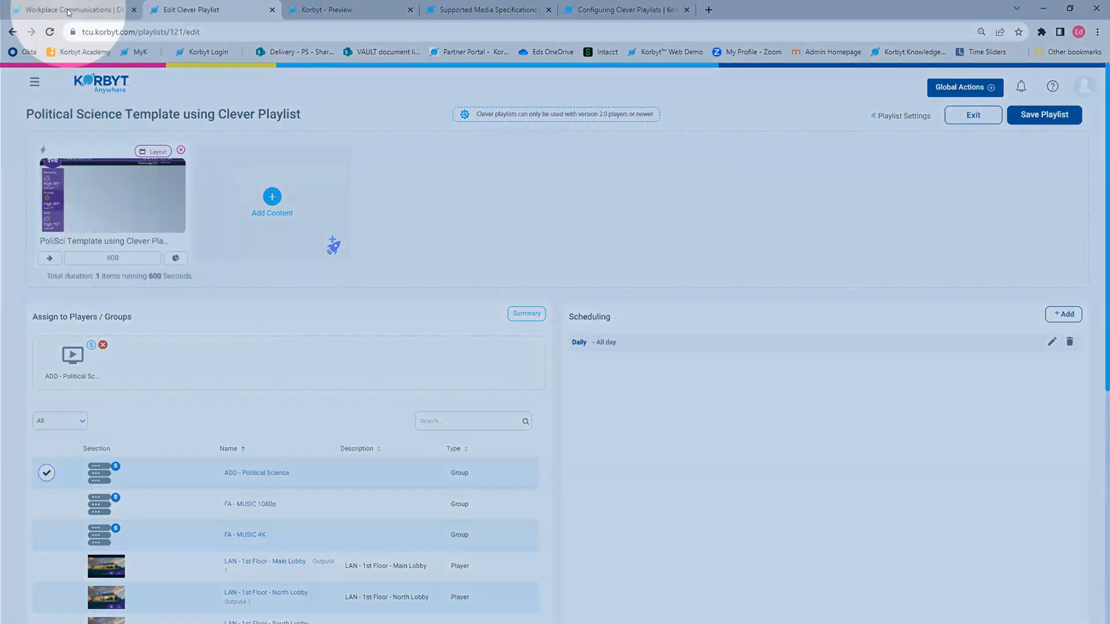
- Reopen the PoliSci Template using Clever Playlist layout for editing and select its embedded Political Science Clever Playlist Folder element
{"action": "left_click", "coordinate": [12, 32]}
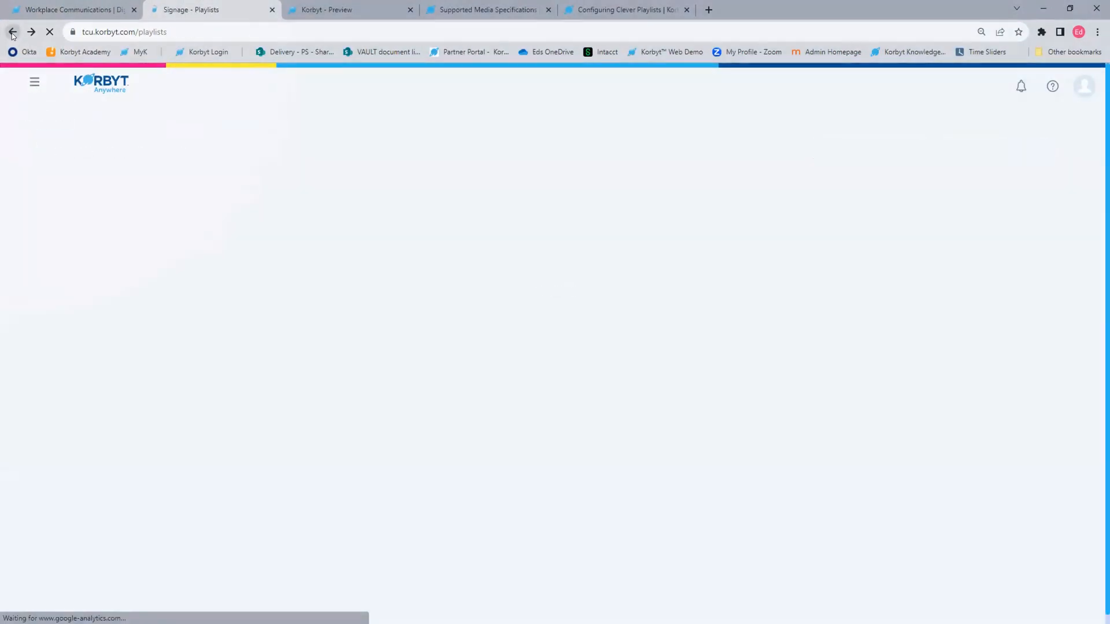
{"action": "left_click", "coordinate": [34, 85]}
{"action": "left_click", "coordinate": [254, 148]}
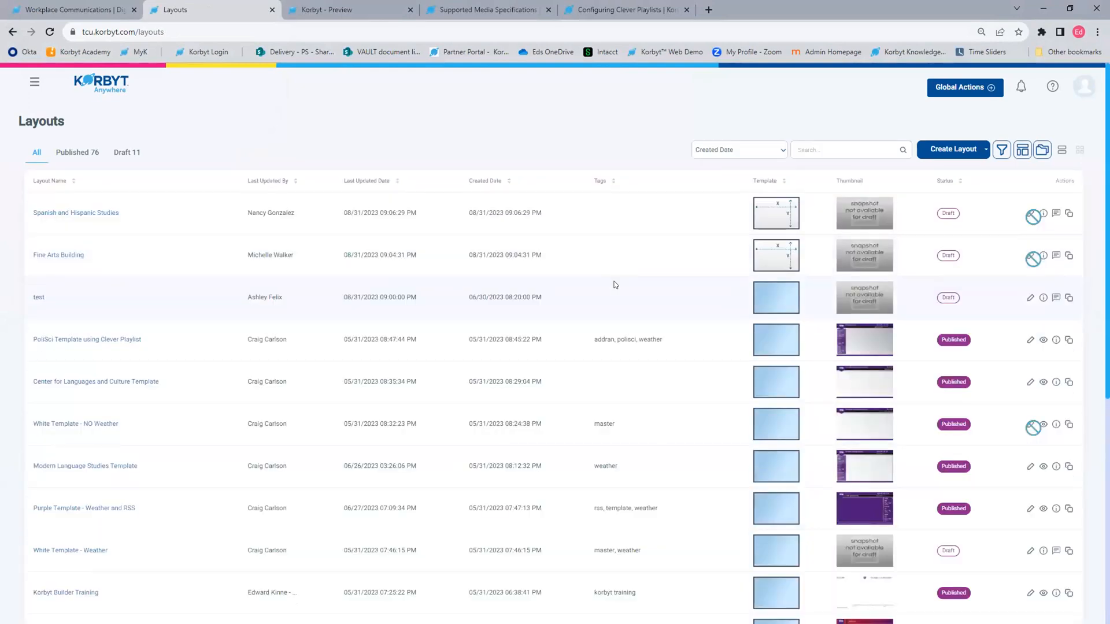
{"action": "left_click", "coordinate": [1025, 342]}
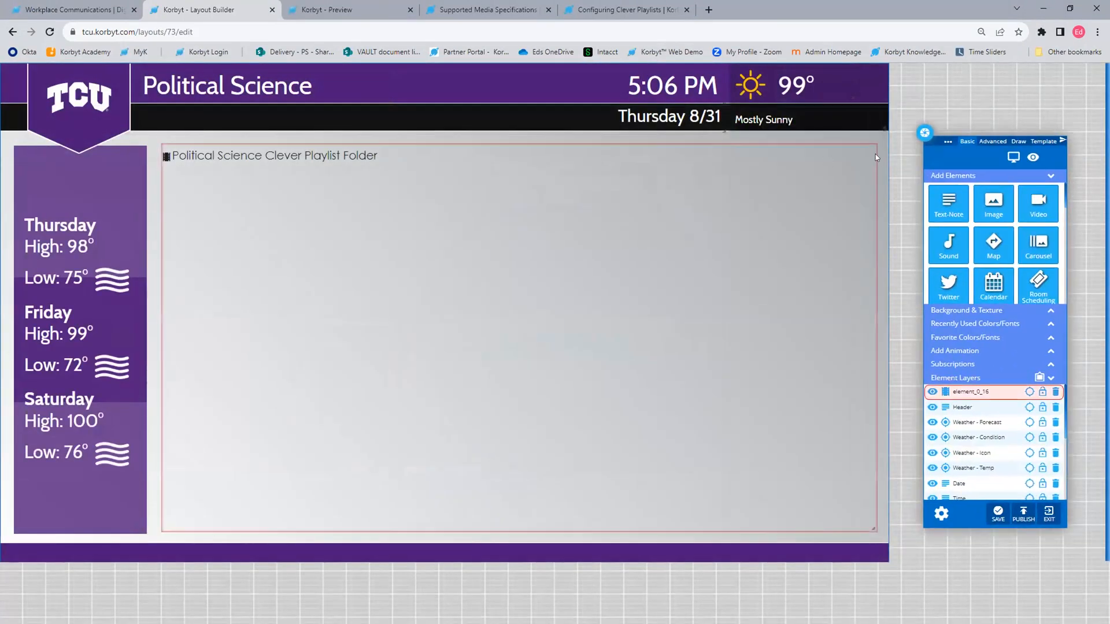
{"action": "left_click", "coordinate": [869, 152]}
{"action": "left_click", "coordinate": [857, 176]}
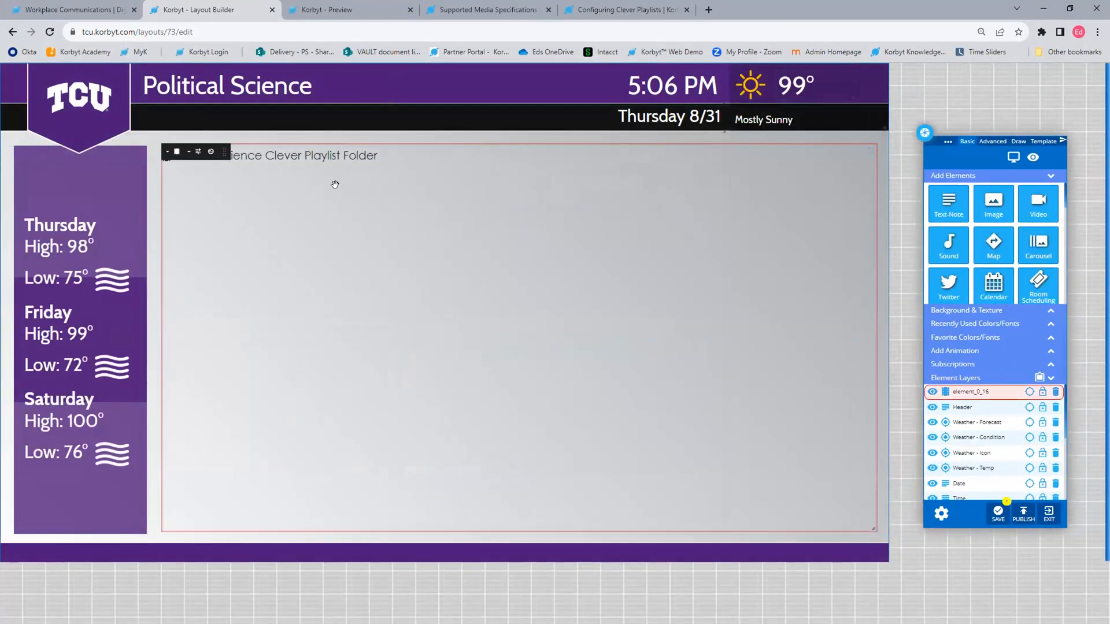
- Enable the toggle option of the embedded playlist element, save and publish the layout, and exit the Layout Builder
{"action": "left_click", "coordinate": [210, 153]}
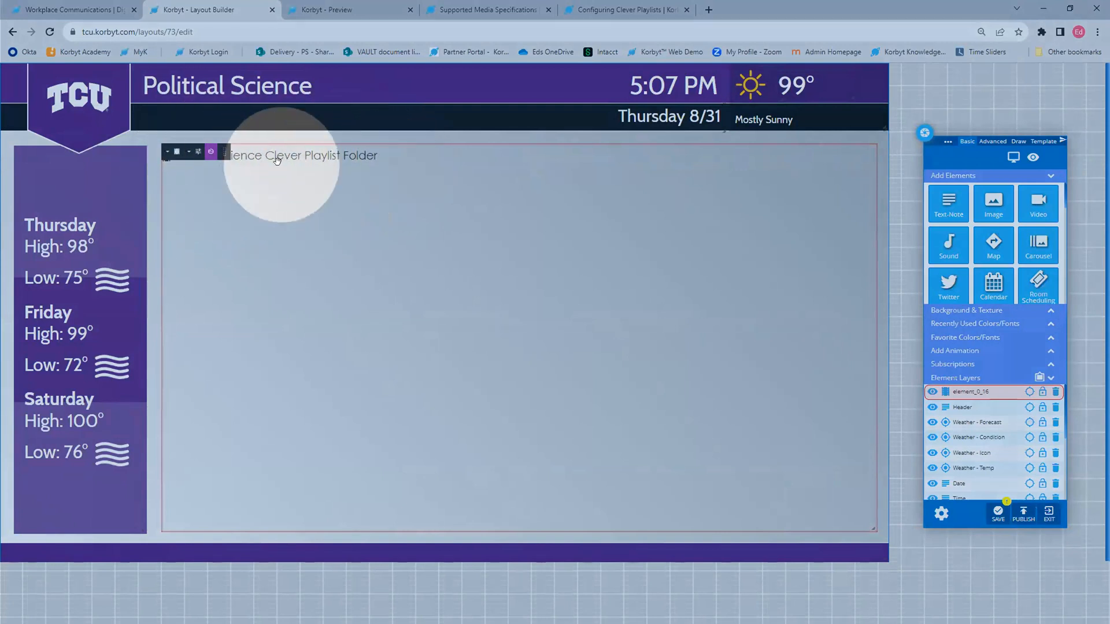
{"action": "mouse_move", "coordinate": [281, 158]}
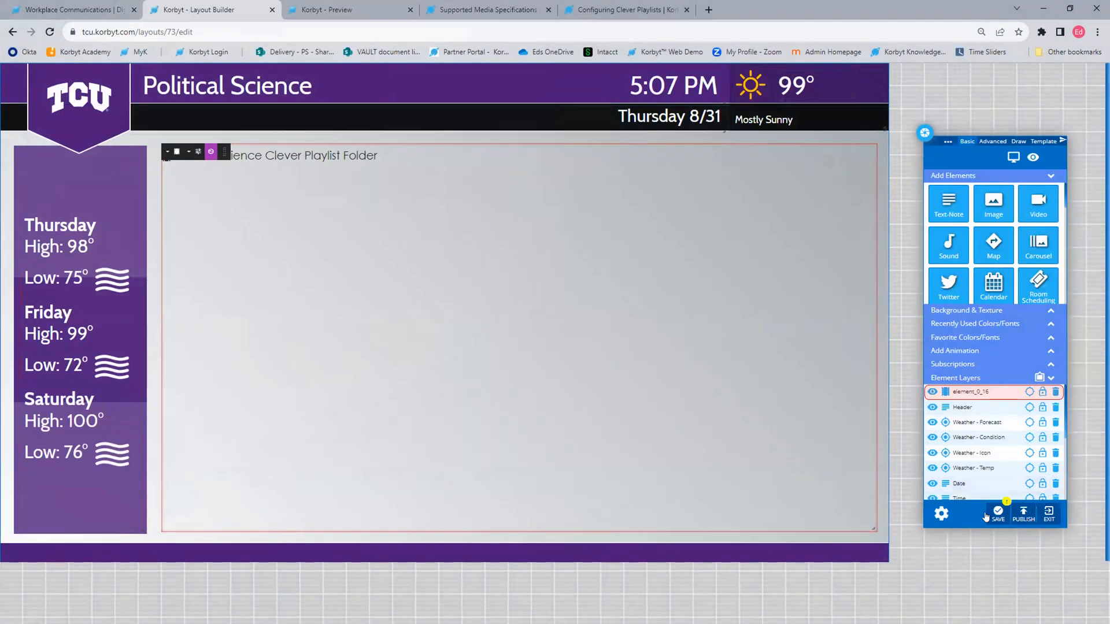
{"action": "left_click", "coordinate": [998, 513]}
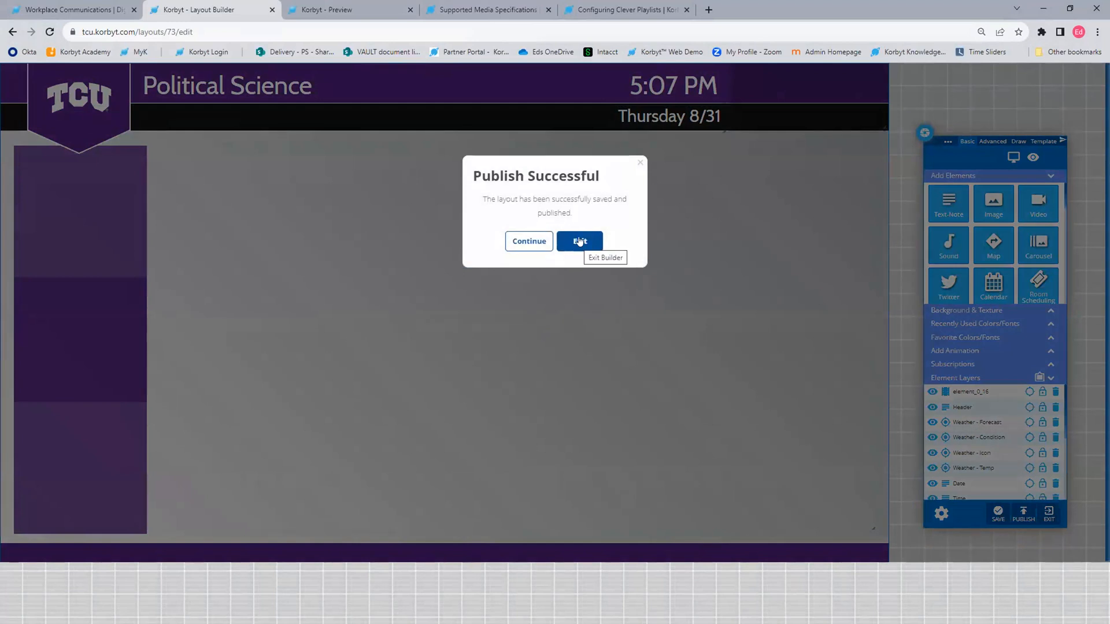
{"action": "left_click", "coordinate": [580, 241]}
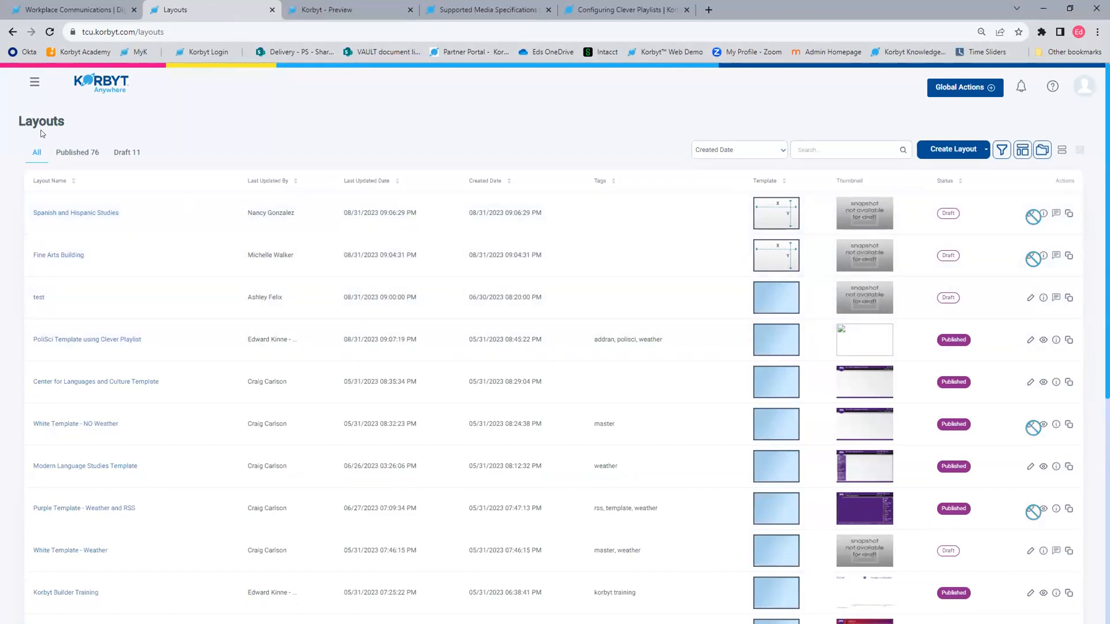
- Open the Political Science Template using Clever Playlist playlist for editing and set its layout item's duration to 0 seconds
{"action": "left_click", "coordinate": [35, 82]}
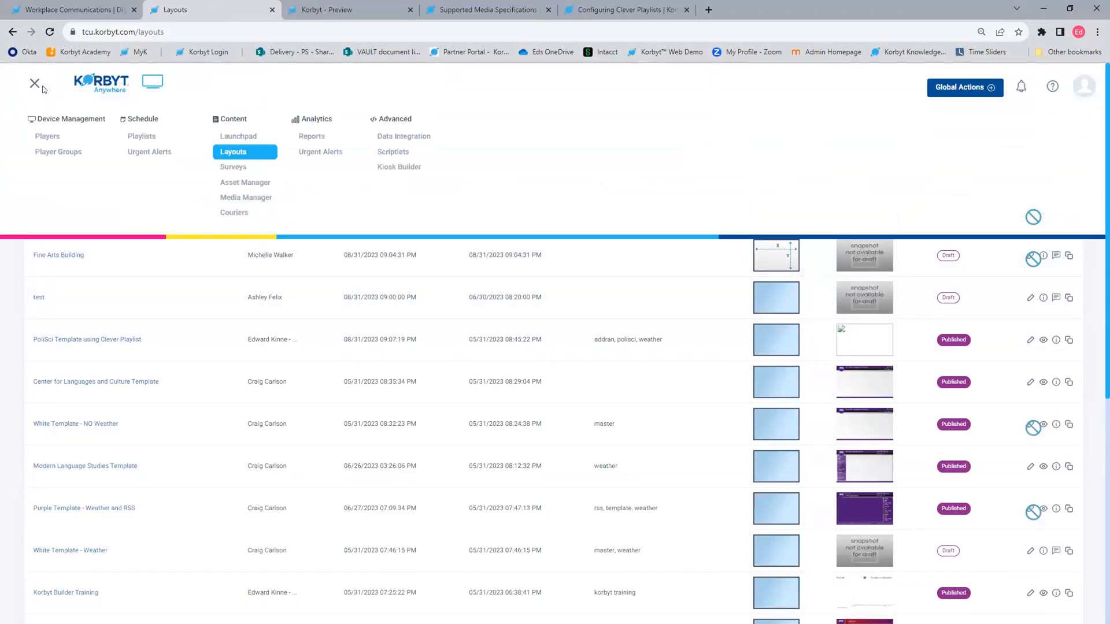
{"action": "left_click", "coordinate": [138, 139]}
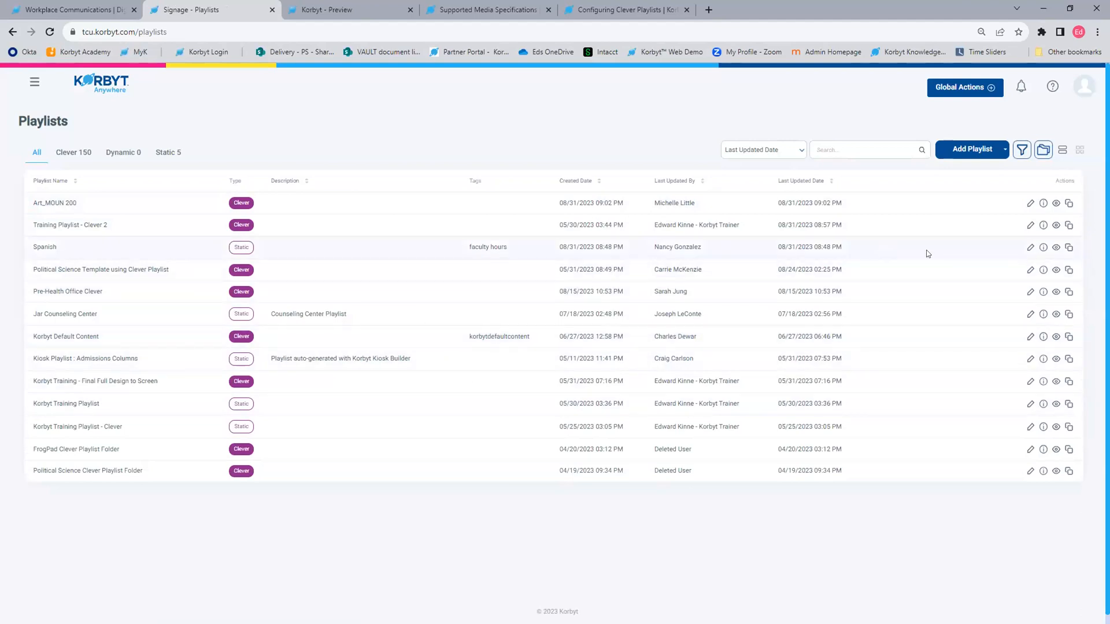
{"action": "left_click", "coordinate": [1029, 272]}
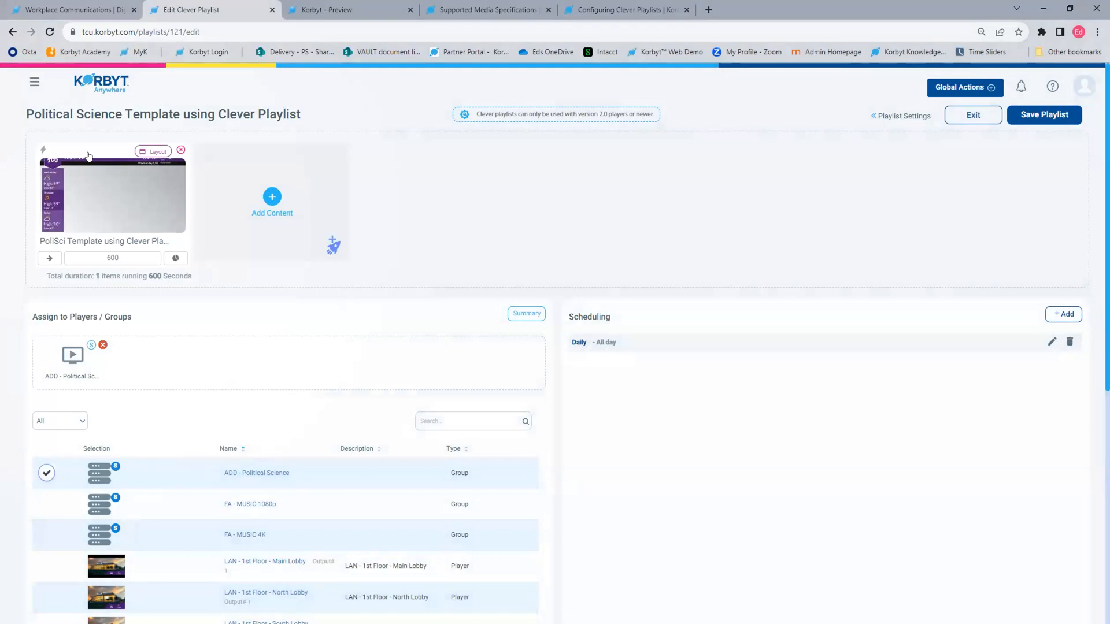
{"action": "left_click", "coordinate": [115, 258]}
{"action": "double_click", "coordinate": [94, 264]}
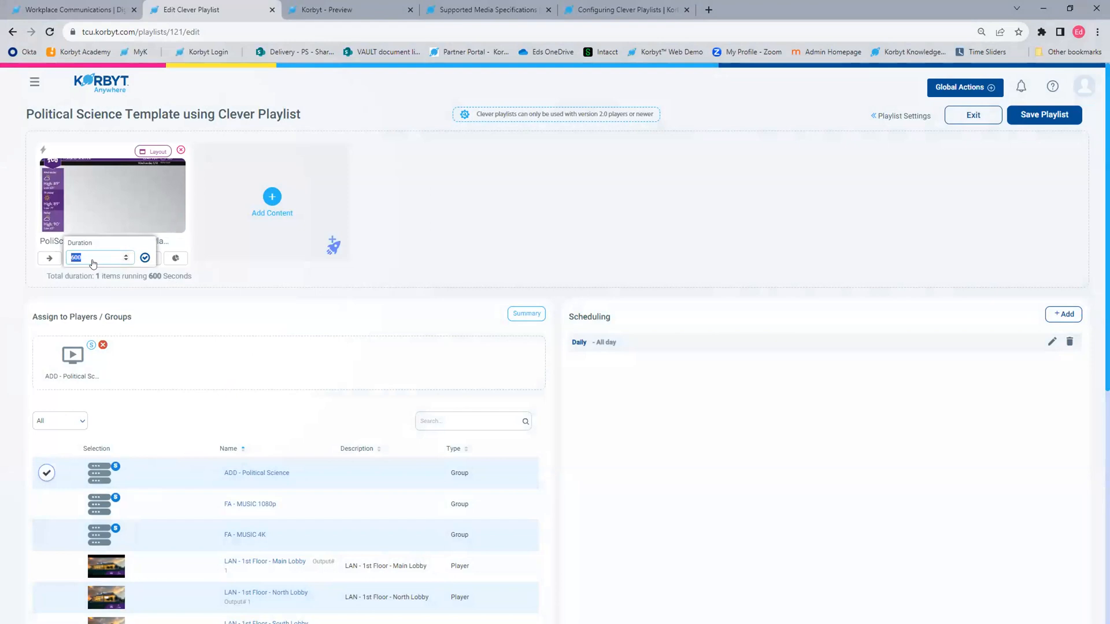
{"action": "key", "text": "BackSpace"}
{"action": "left_click", "coordinate": [145, 259]}
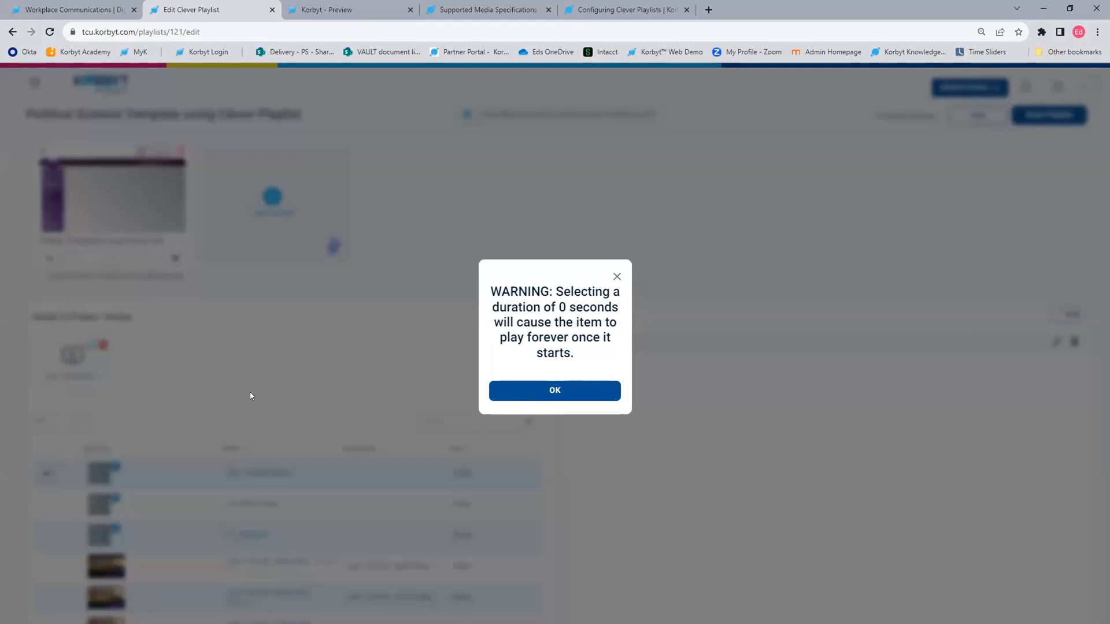
{"action": "left_click", "coordinate": [537, 389]}
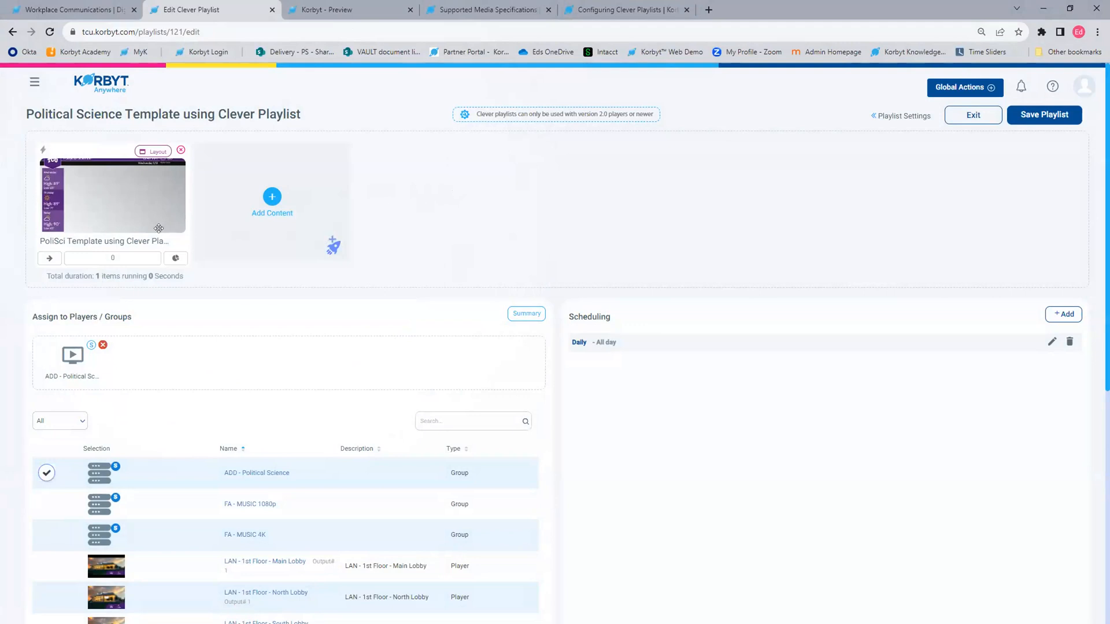
- Set the playlist's layout item duration to 600 seconds
{"action": "left_click", "coordinate": [104, 258]}
{"action": "type", "text": "600"}
{"action": "left_click", "coordinate": [145, 258]}
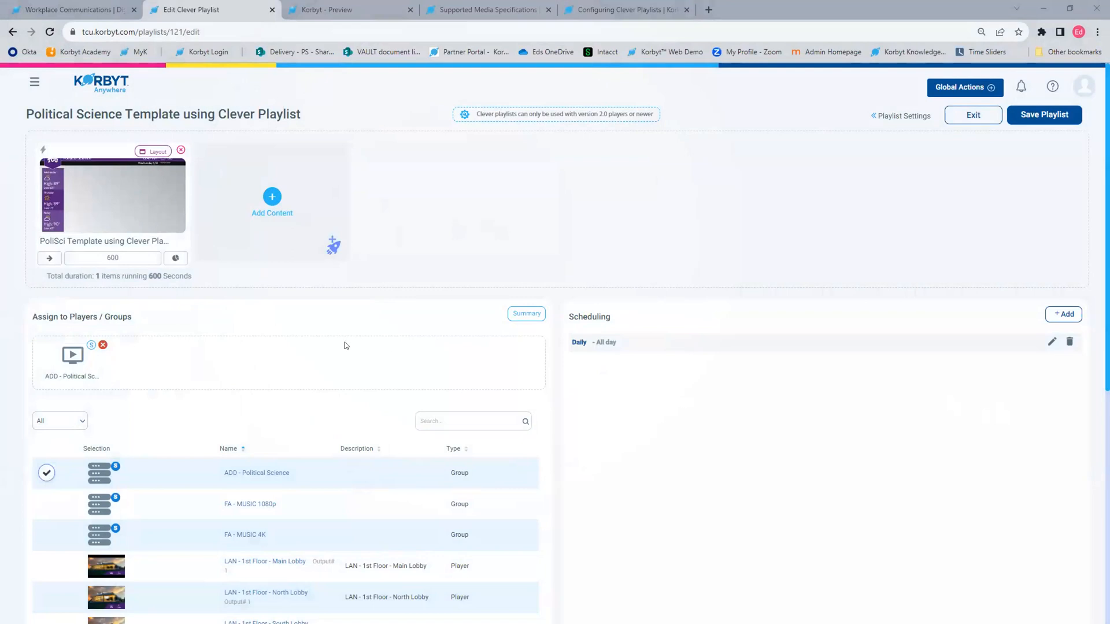
- Leave the playlist for the home page, review the Political Science player preview, and close the preview
{"action": "left_click", "coordinate": [107, 82]}
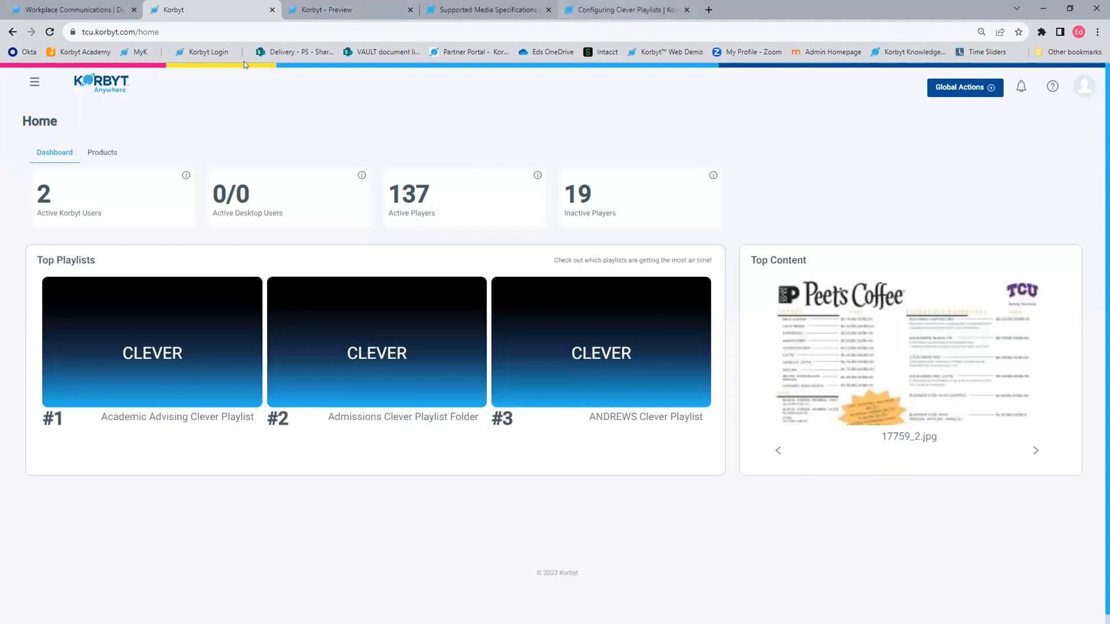
{"action": "left_click", "coordinate": [338, 9]}
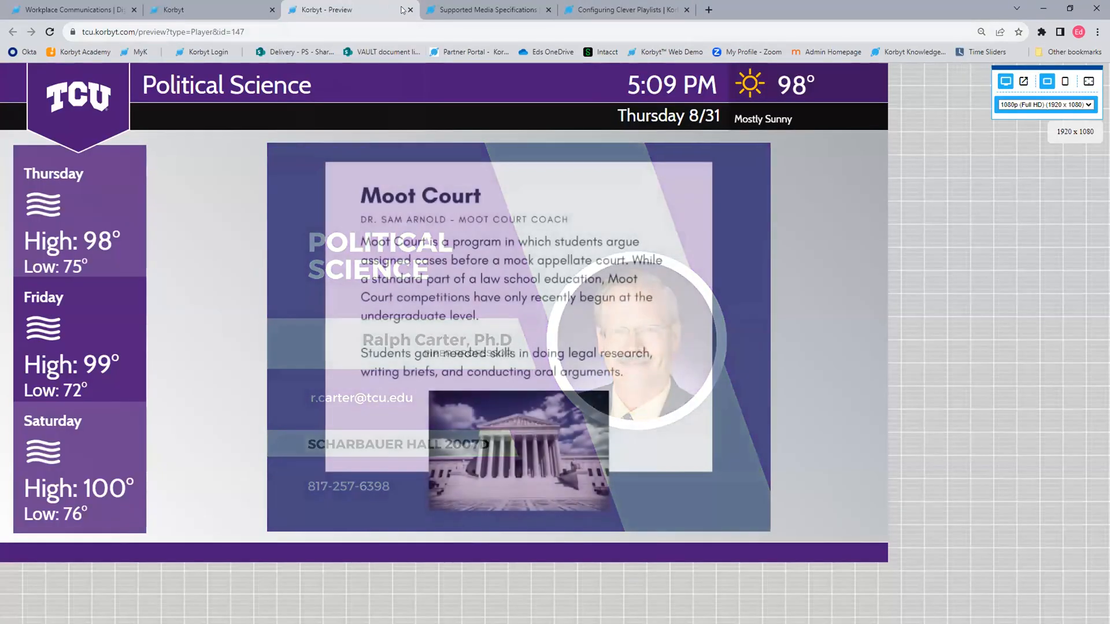
{"action": "left_click", "coordinate": [409, 10]}
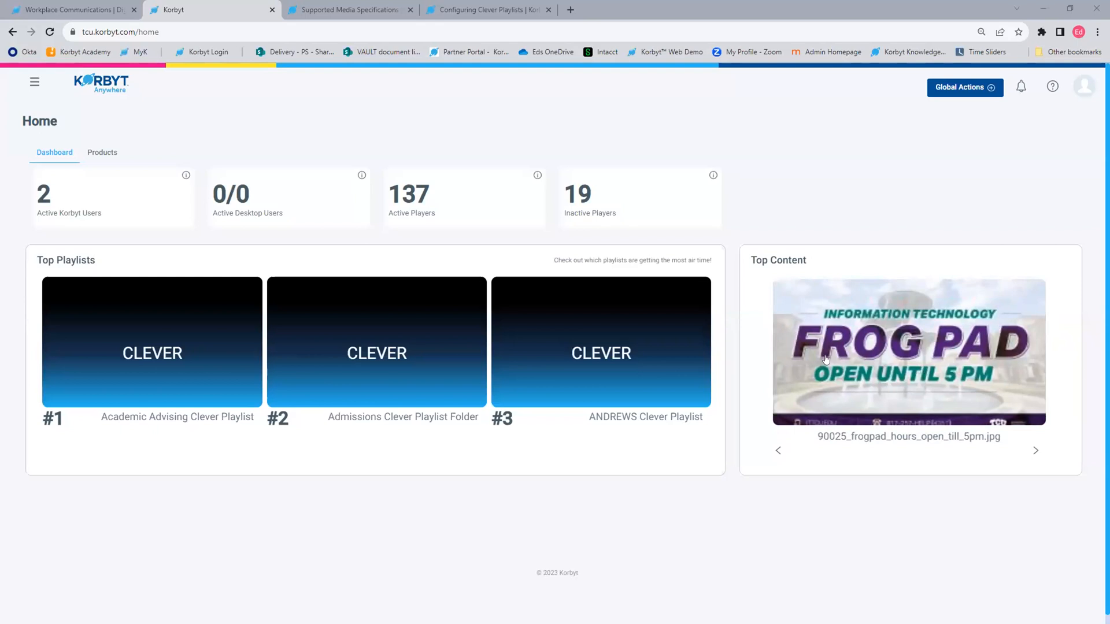
- View the list of playlists, and open the 01 - TCU - Platform Overview folder under Korbyt End User Training in the Media Manager
{"action": "left_click", "coordinate": [35, 86]}
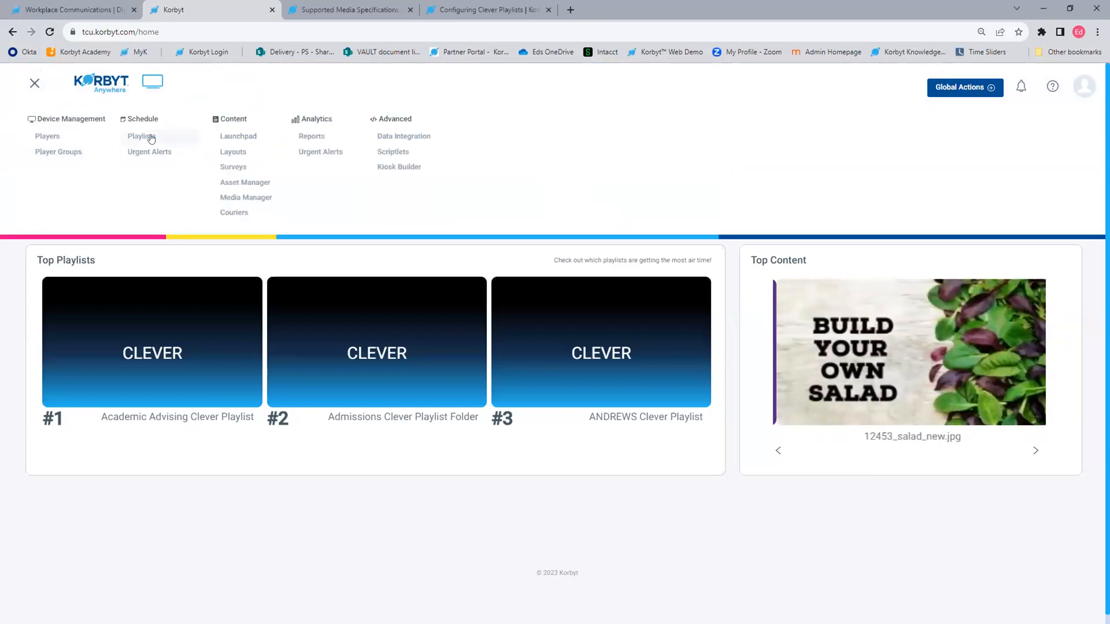
{"action": "left_click", "coordinate": [145, 137]}
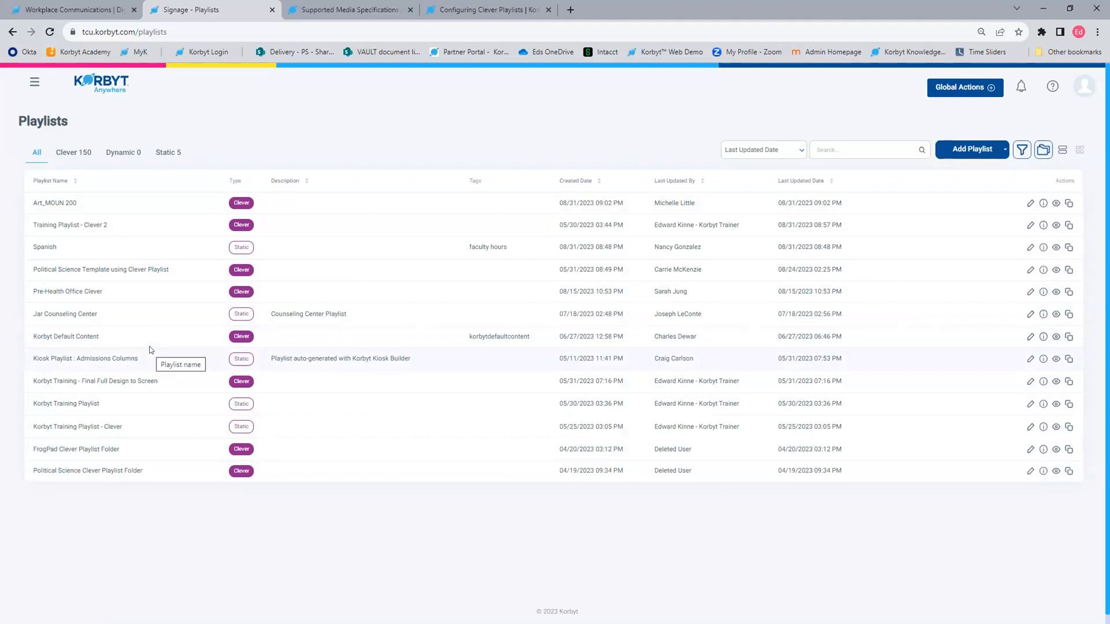
{"action": "left_click", "coordinate": [34, 83]}
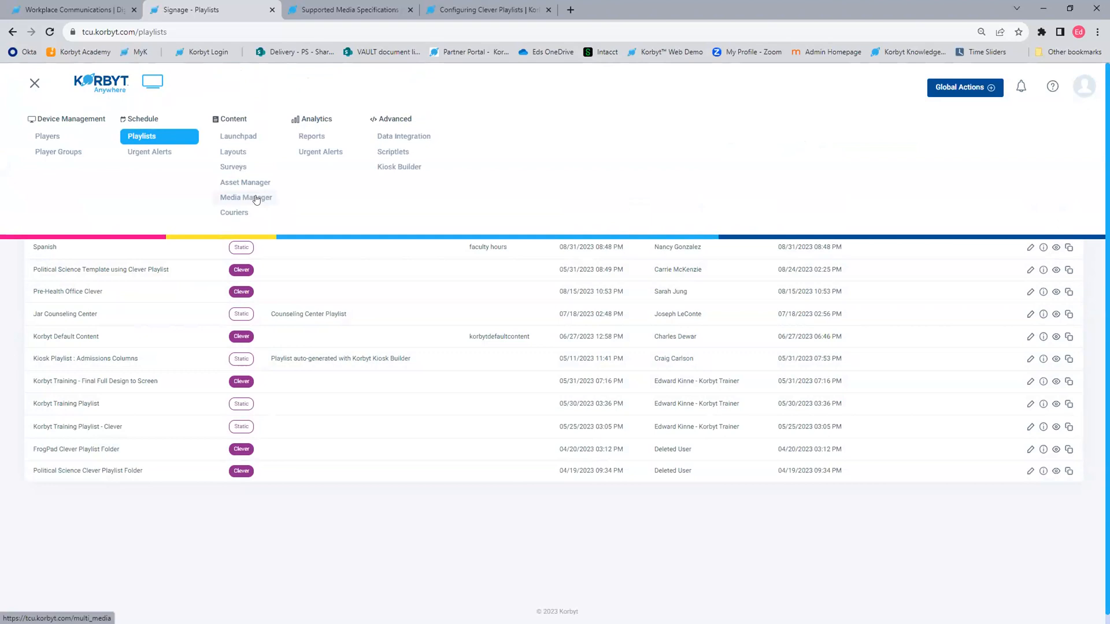
{"action": "left_click", "coordinate": [256, 199]}
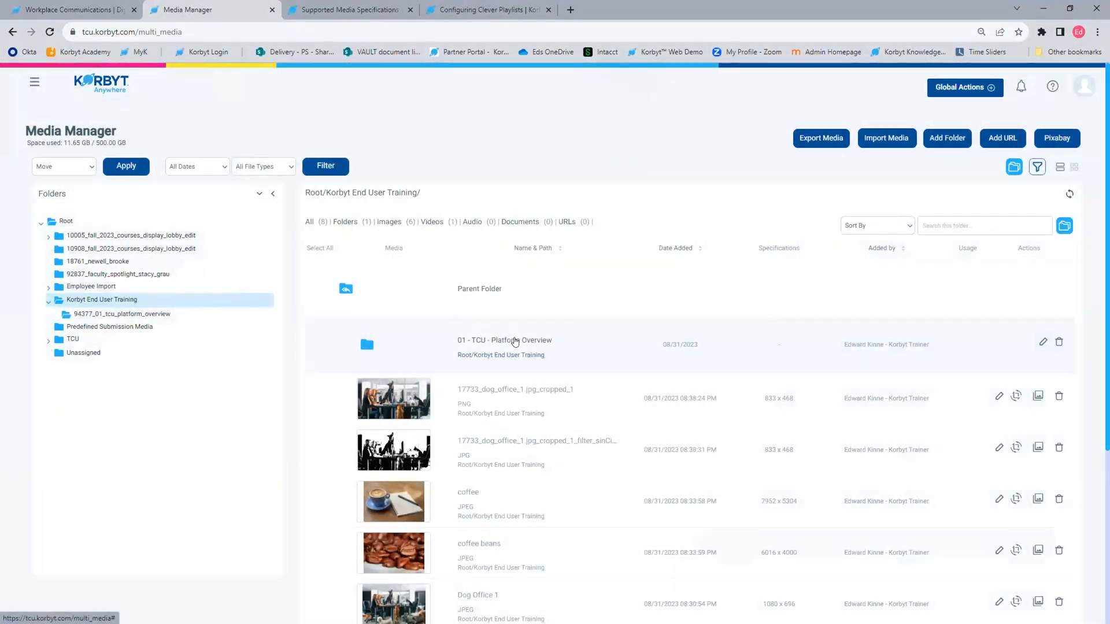
{"action": "left_click", "coordinate": [515, 342]}
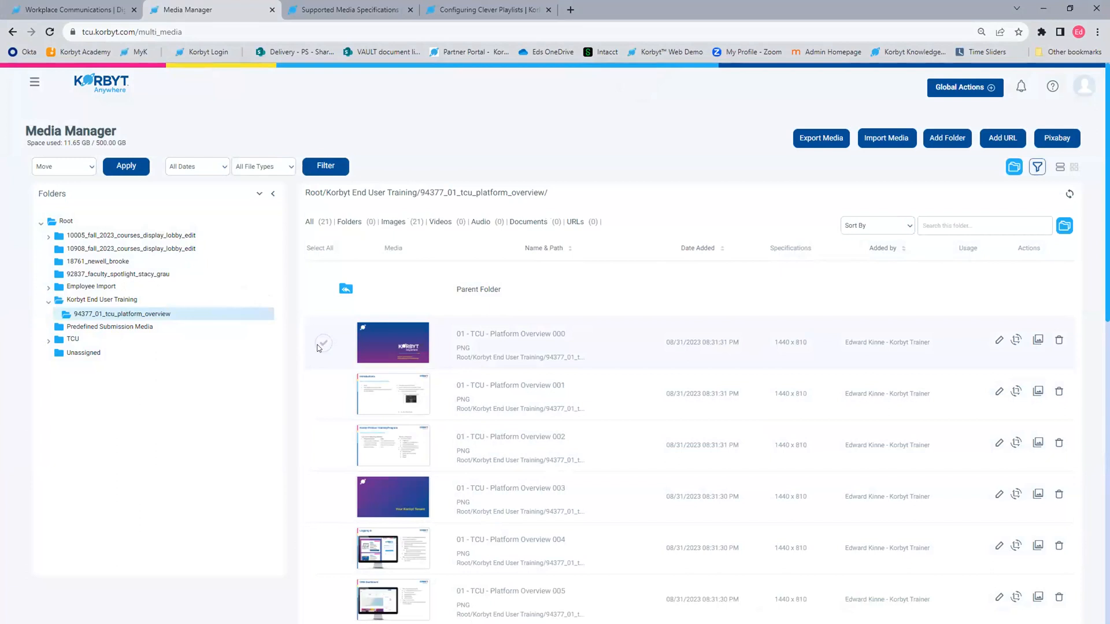
- Import the Train and Develop 3 image from Media For Training Demo into the platform overview folder and return to the home page
{"action": "left_click", "coordinate": [884, 138]}
{"action": "left_click", "coordinate": [523, 238]}
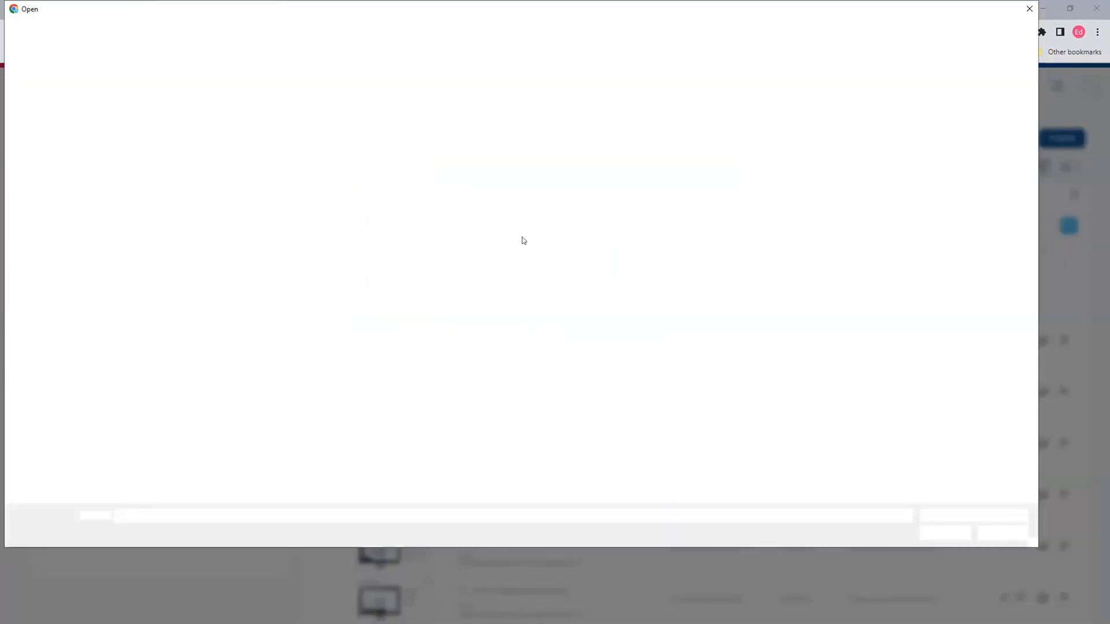
{"action": "double_click", "coordinate": [212, 107]}
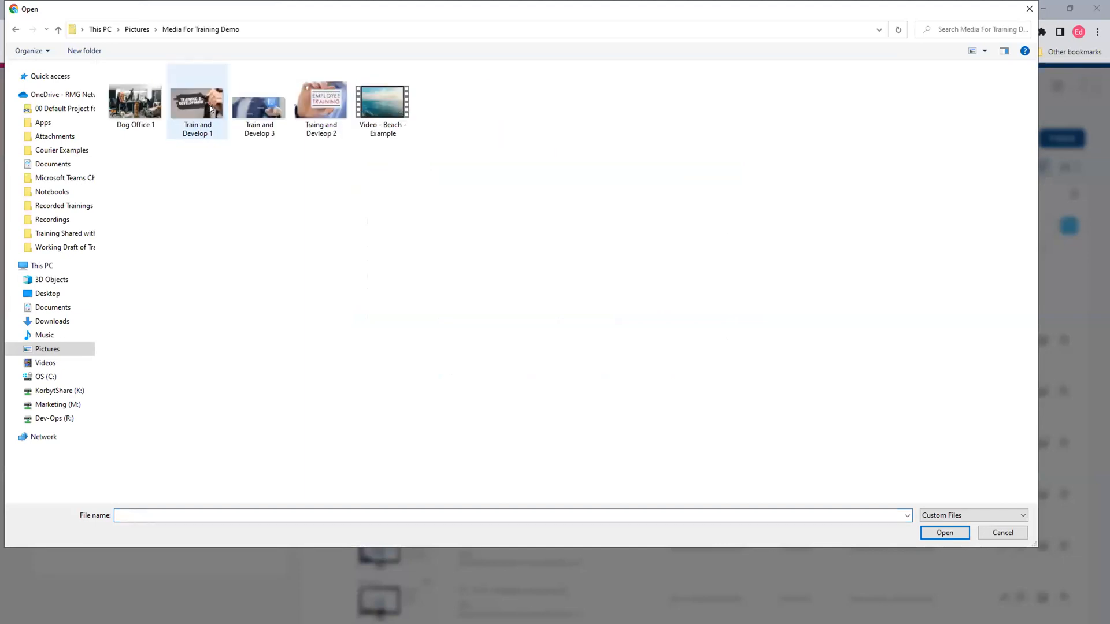
{"action": "left_click", "coordinate": [263, 113]}
{"action": "left_click", "coordinate": [945, 531]}
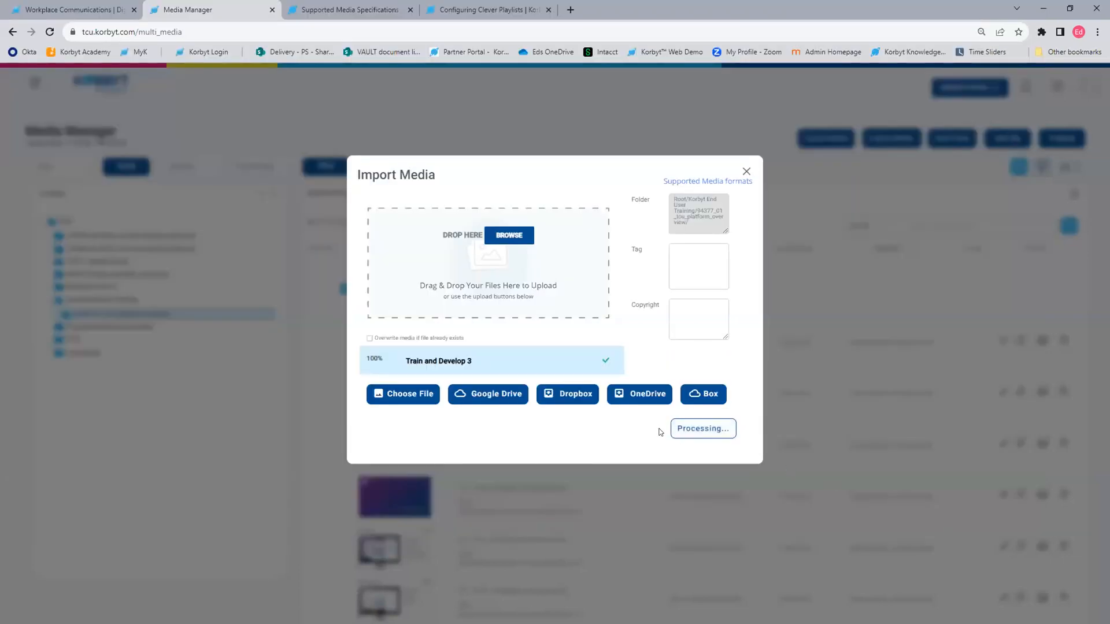
{"action": "left_click", "coordinate": [701, 430]}
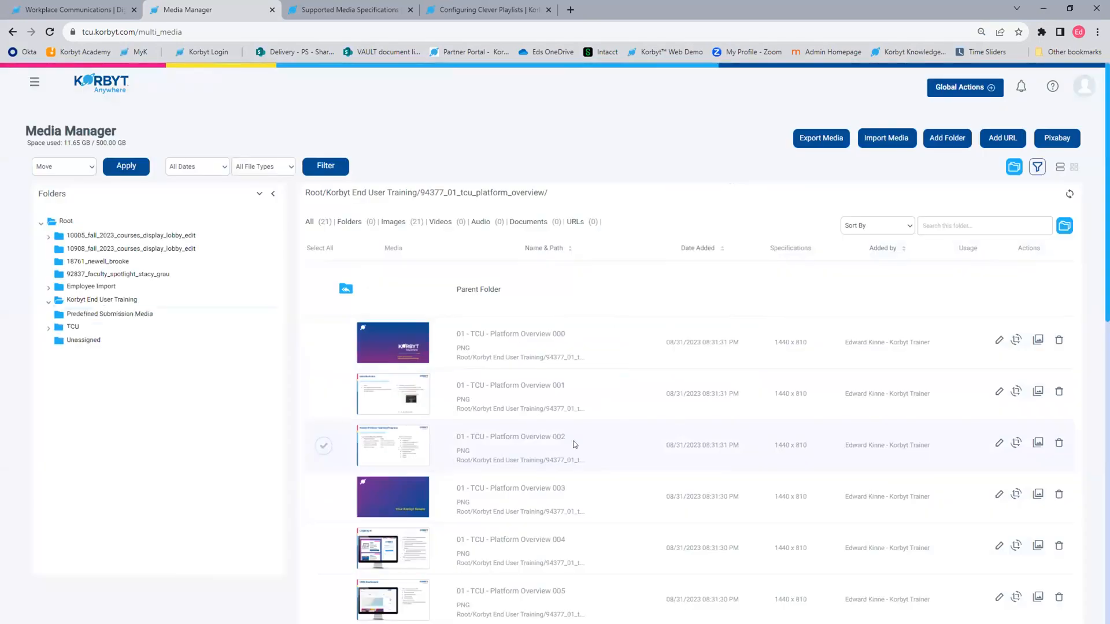
{"action": "scroll", "coordinate": [413, 434], "scroll_direction": "down", "scroll_amount": 9}
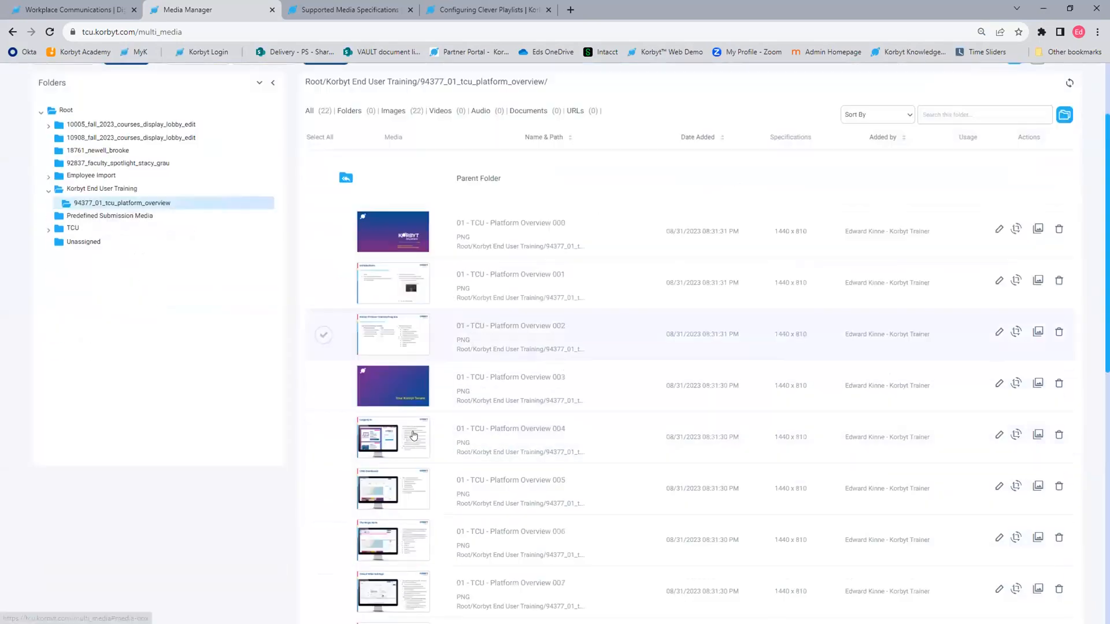
{"action": "scroll", "coordinate": [413, 435], "scroll_direction": "up", "scroll_amount": 9}
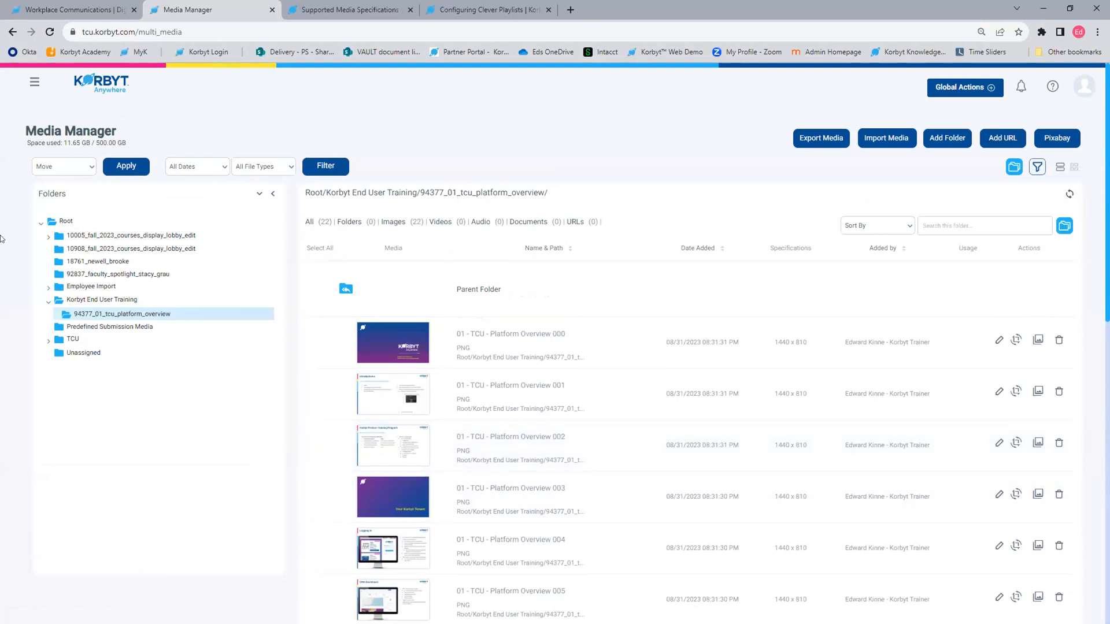
{"action": "left_click", "coordinate": [48, 302]}
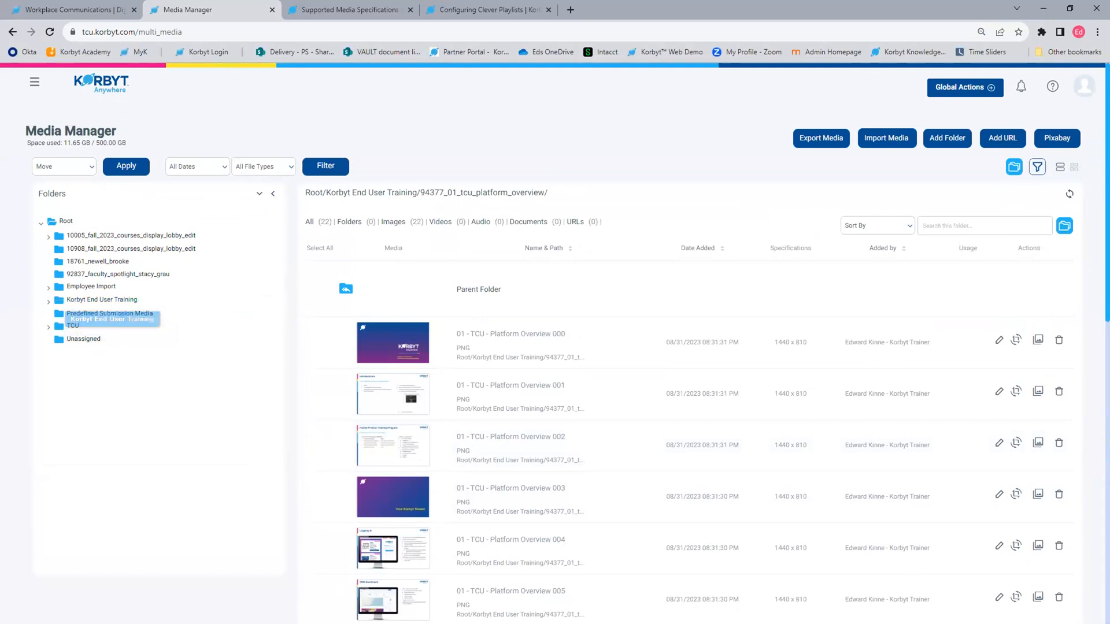
{"action": "left_click", "coordinate": [83, 93]}
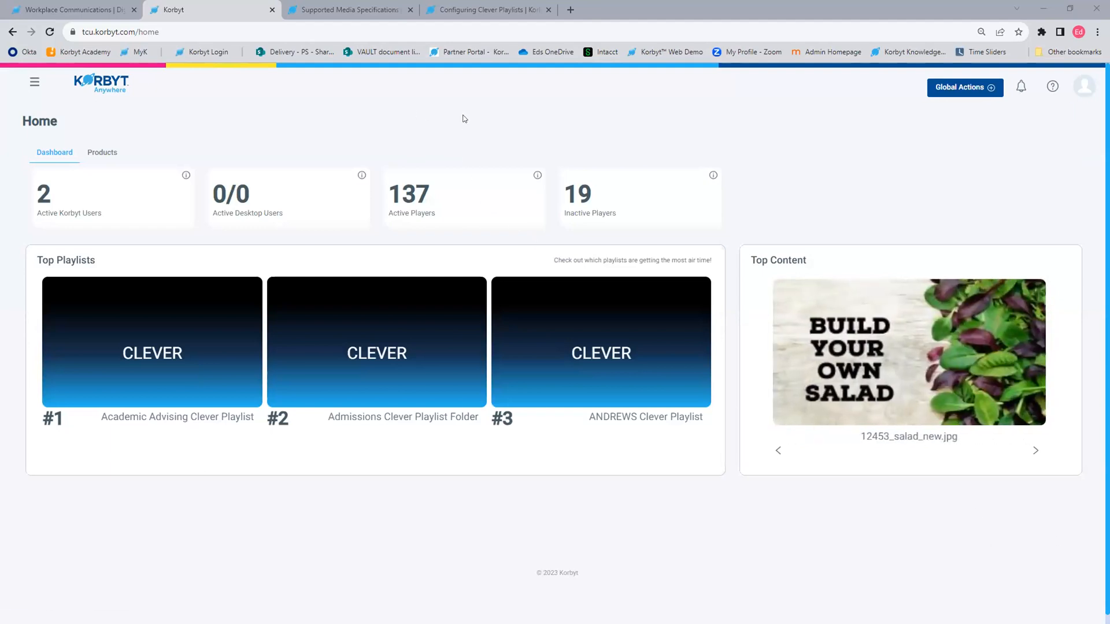
- Open the Korbyt Training - Final Full Design to Screen playlist for editing and add the Slide49 image to it
{"action": "left_click", "coordinate": [34, 86]}
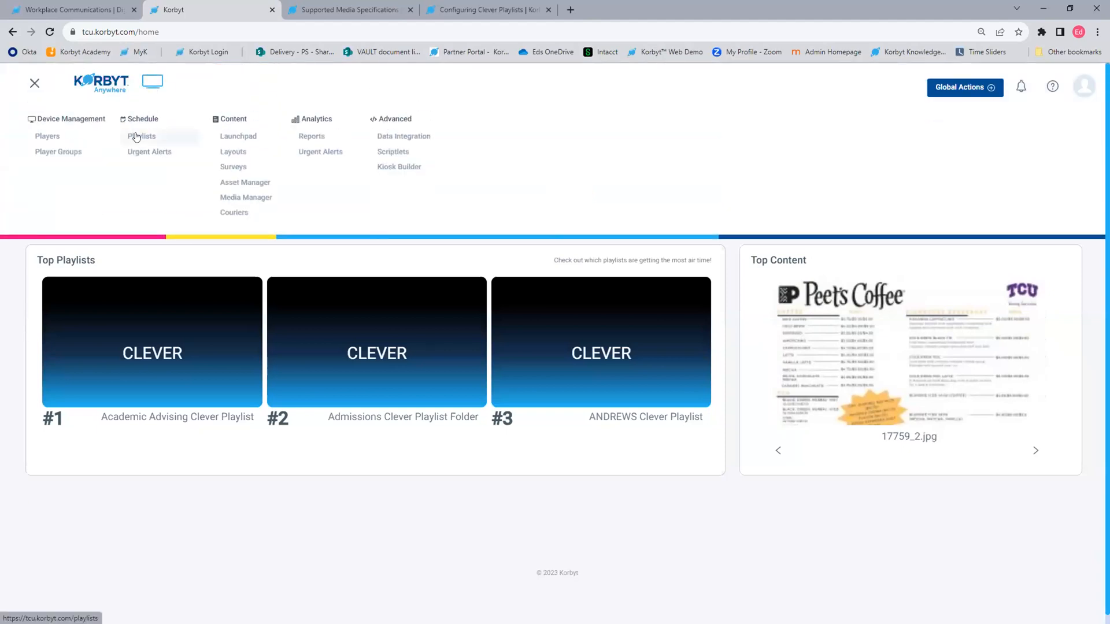
{"action": "left_click", "coordinate": [137, 137]}
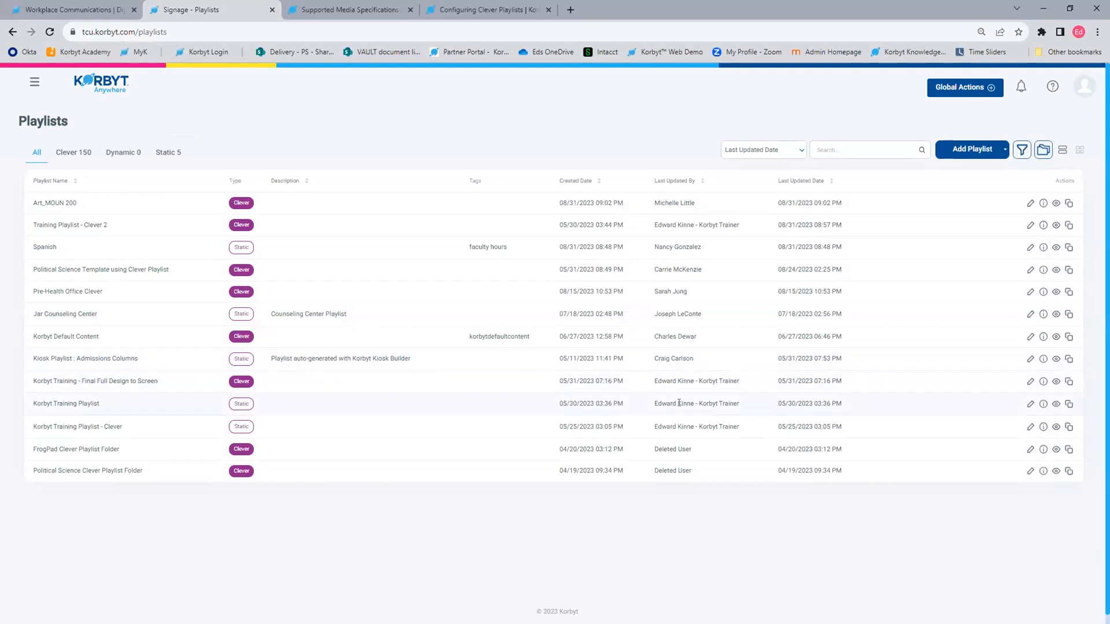
{"action": "left_click", "coordinate": [1029, 382]}
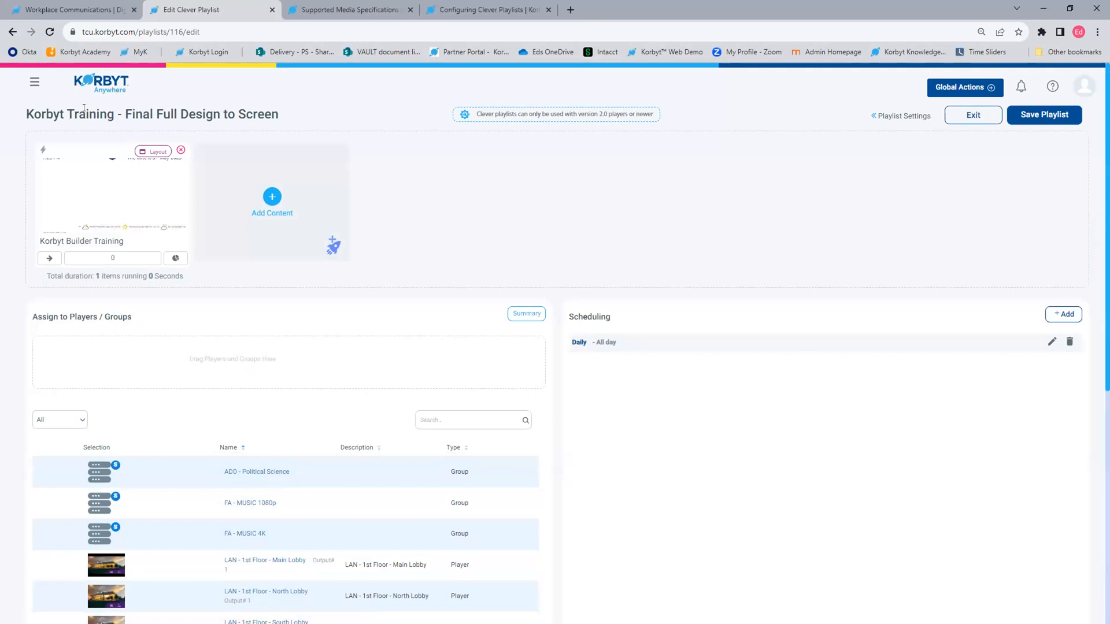
{"action": "left_click", "coordinate": [272, 196]}
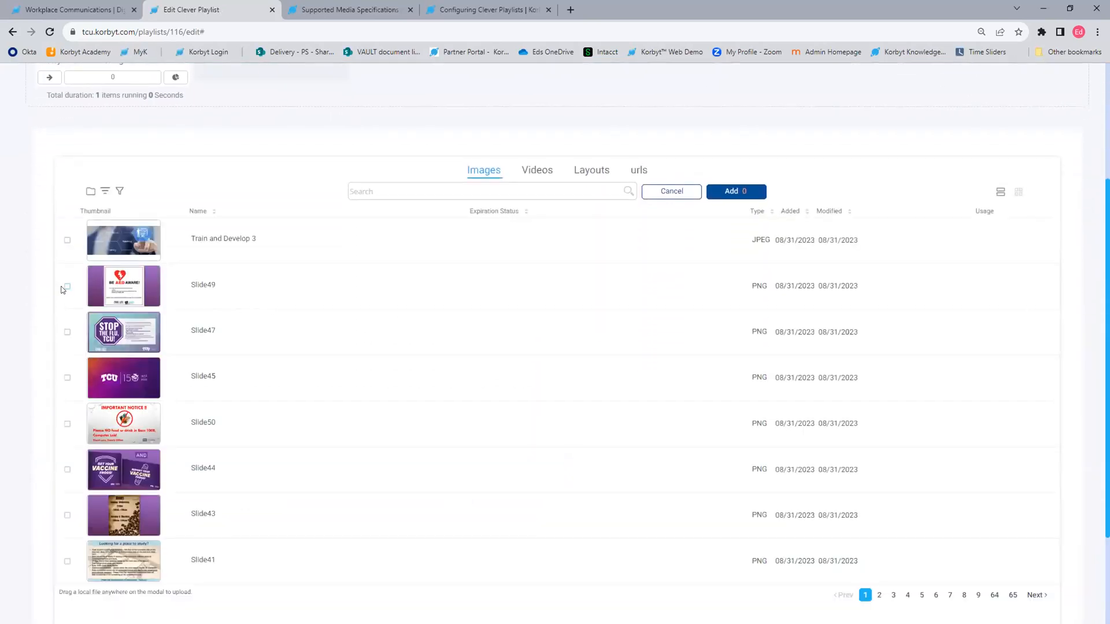
{"action": "left_click", "coordinate": [67, 286]}
{"action": "left_click", "coordinate": [731, 191]}
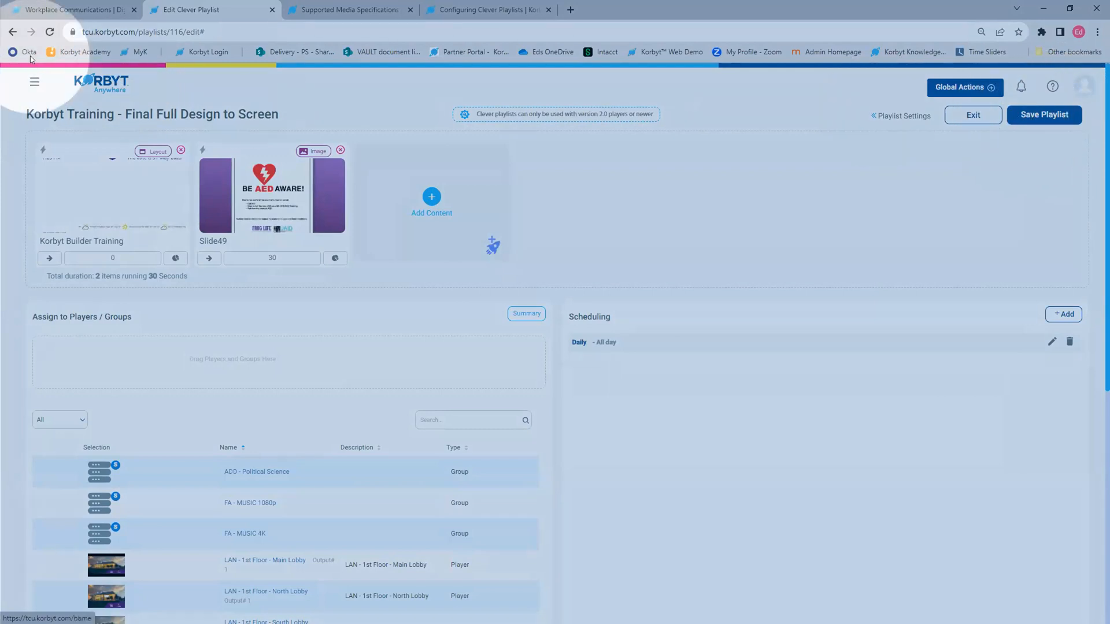
- Open the Purple Template - Weather and RSS layout in the Layout Builder, examine its save and publish controls, and leave for the home page
{"action": "left_click", "coordinate": [34, 84]}
{"action": "left_click", "coordinate": [225, 154]}
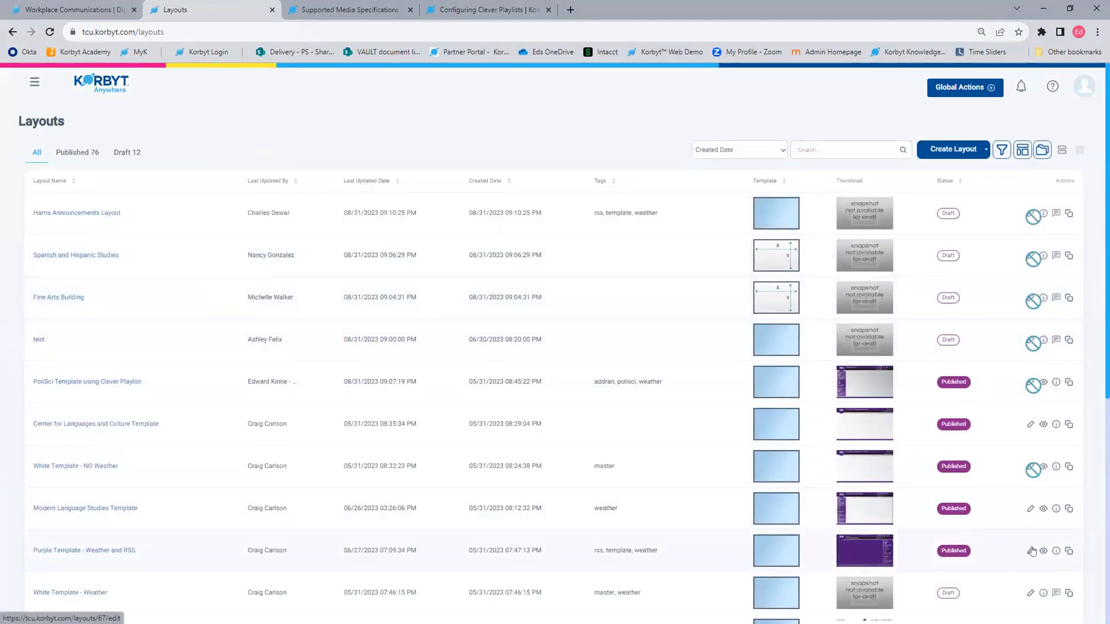
{"action": "left_click", "coordinate": [1031, 552]}
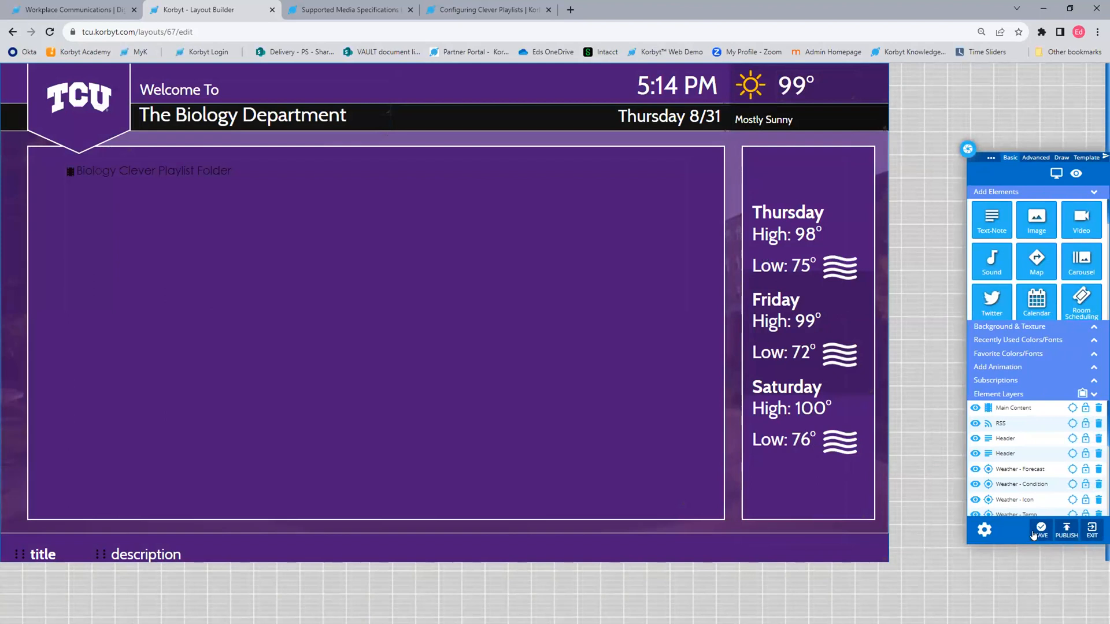
{"action": "key", "text": "ctrl"}
{"action": "key", "text": "ctrl"}
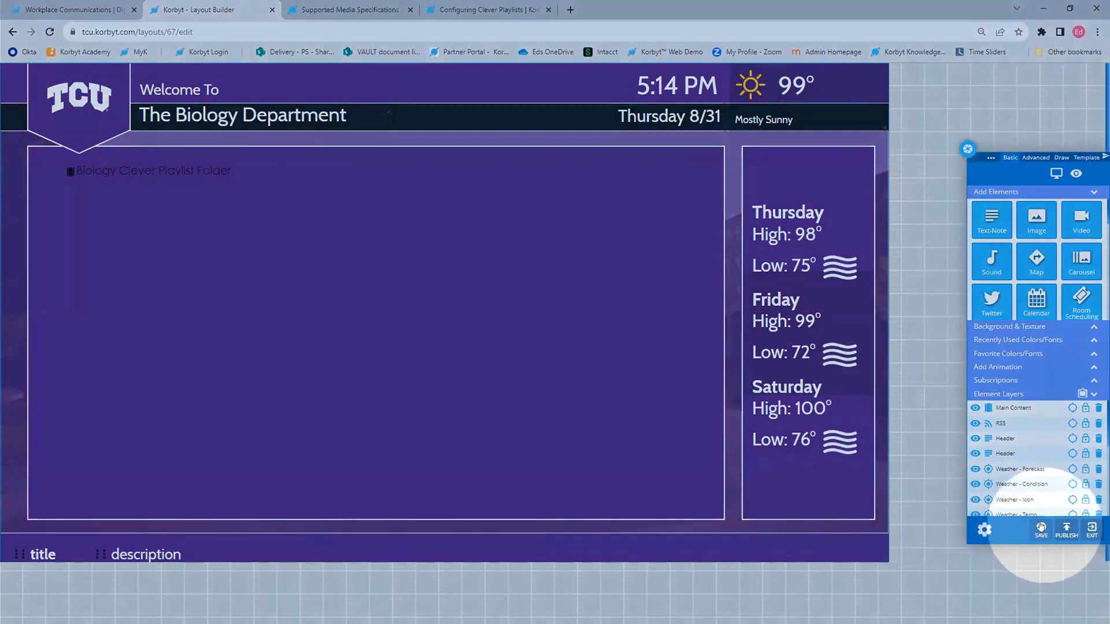
{"action": "left_click", "coordinate": [13, 31]}
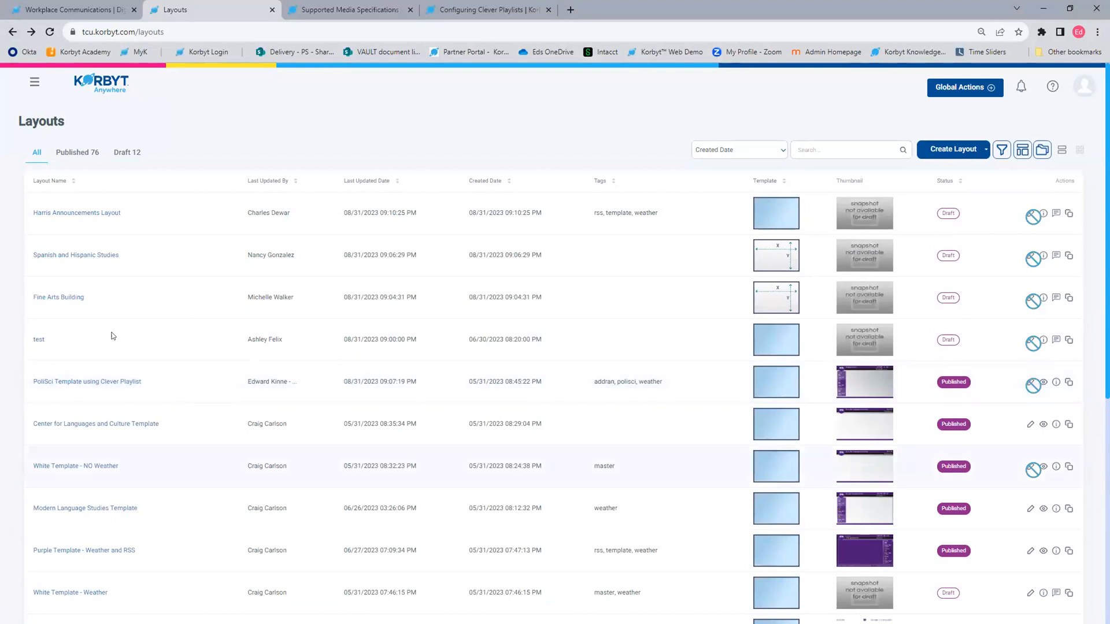
{"action": "left_click", "coordinate": [120, 88]}
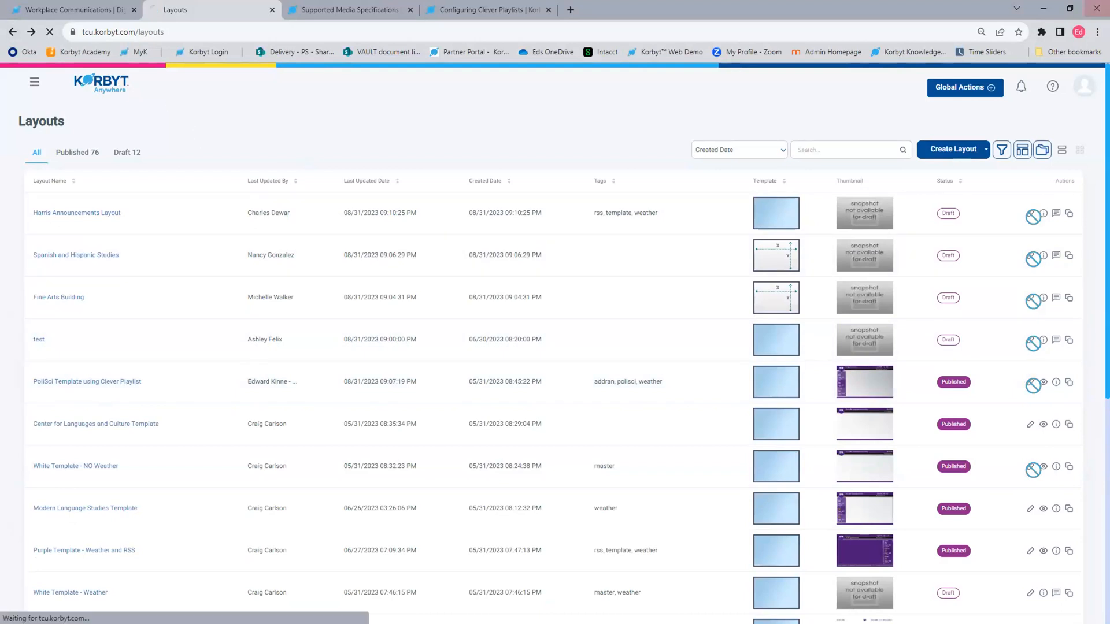